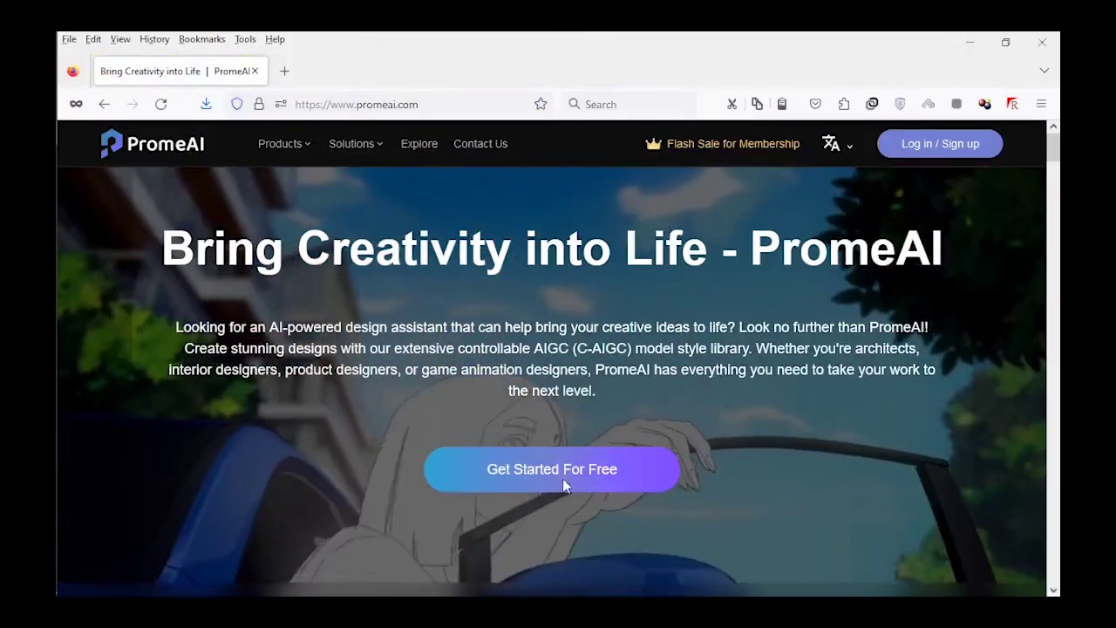
Sign in to PromeAI with Google and scroll the AI tools list down to the Text Effects card
{"action": "left_click", "coordinate": [554, 473]}
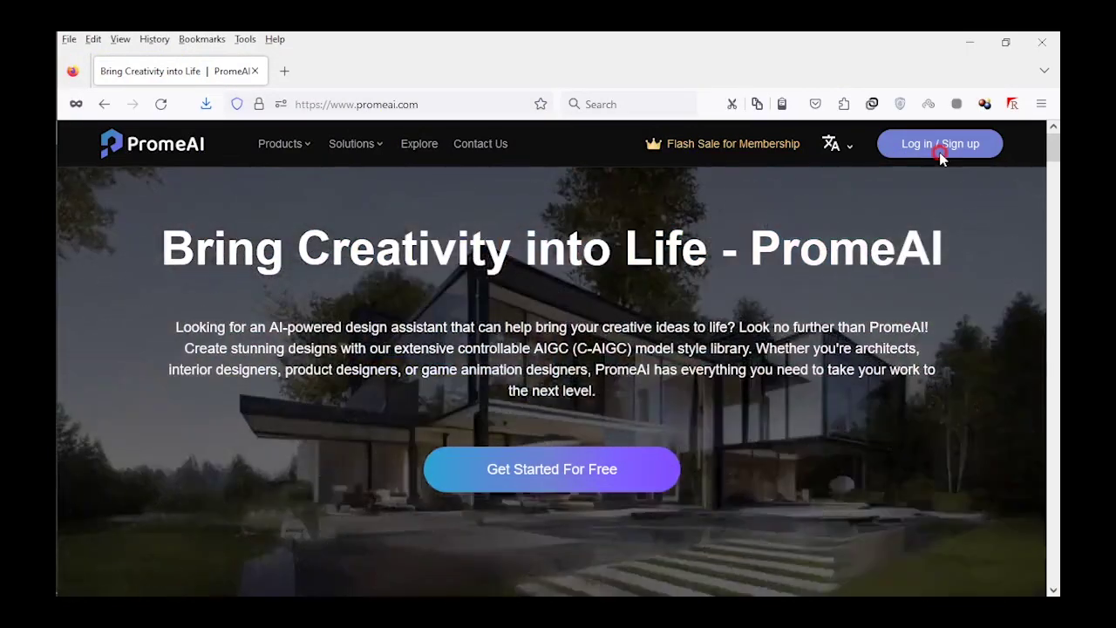
{"action": "left_click", "coordinate": [940, 153]}
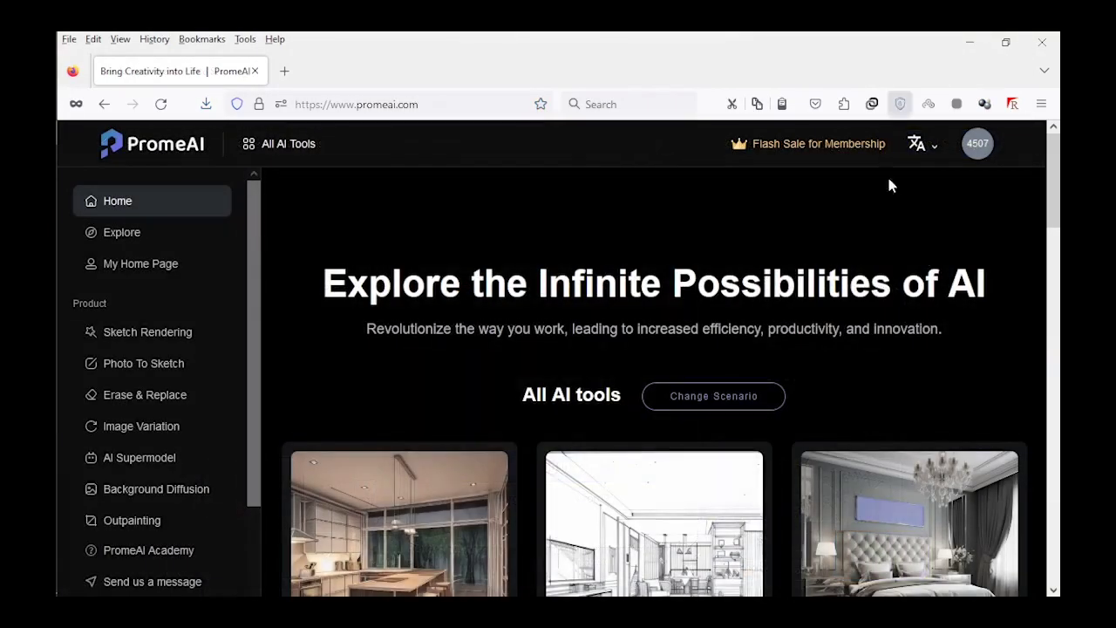
{"action": "scroll", "coordinate": [257, 340], "scroll_direction": "down", "scroll_amount": 3}
{"action": "scroll", "coordinate": [992, 334], "scroll_direction": "down", "scroll_amount": 3}
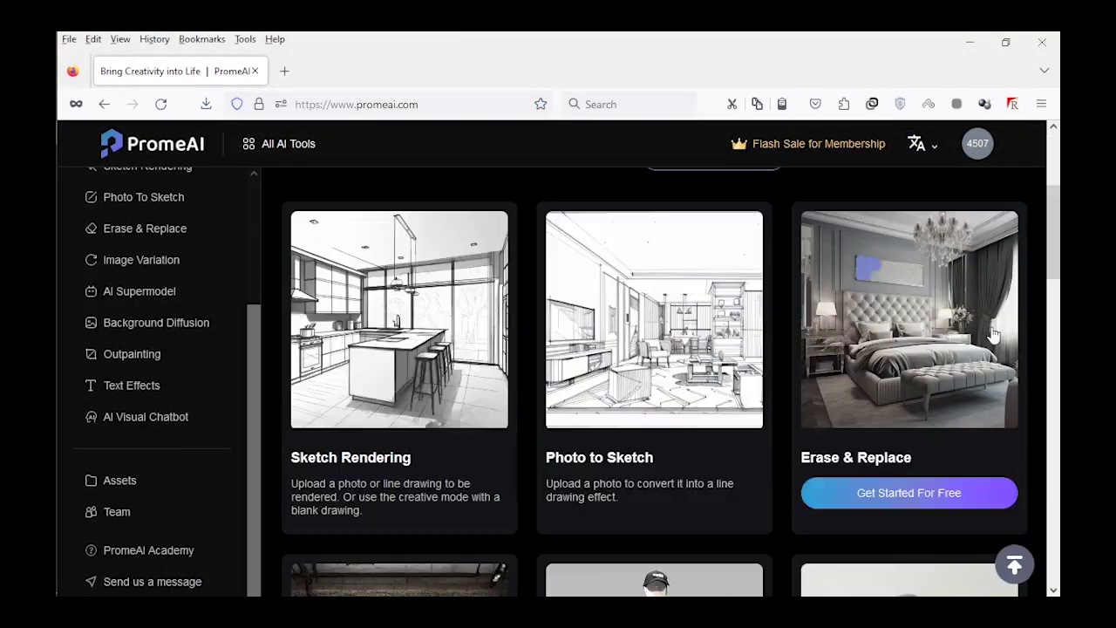
{"action": "scroll", "coordinate": [992, 334], "scroll_direction": "down", "scroll_amount": 3}
{"action": "scroll", "coordinate": [695, 303], "scroll_direction": "down", "scroll_amount": 5}
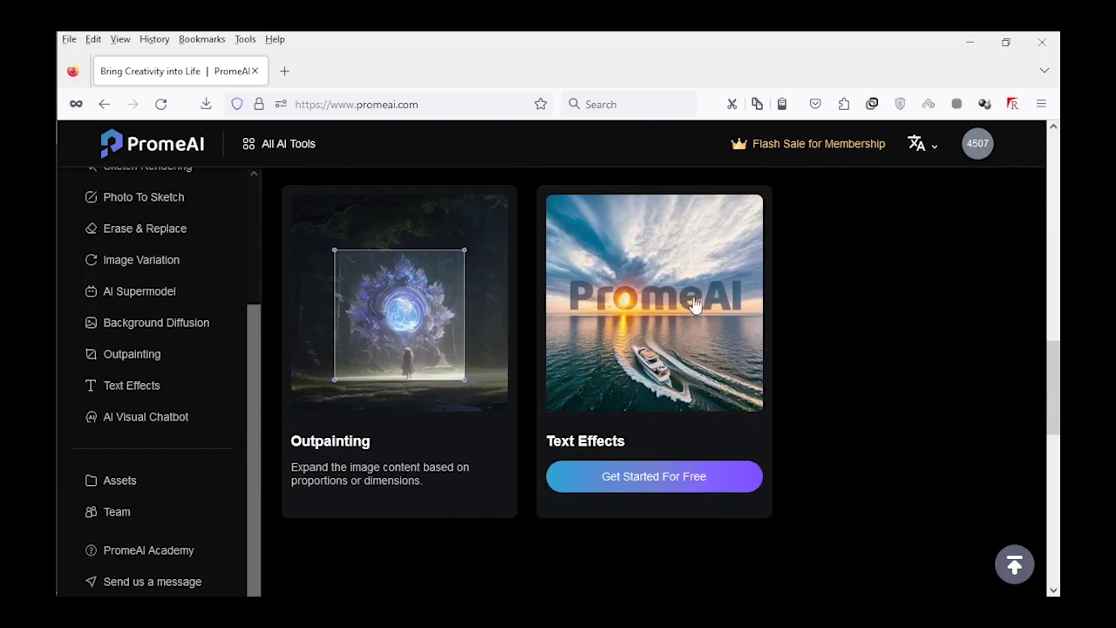
{"action": "left_click_drag", "start_coordinate": [253, 431], "coordinate": [248, 393]}
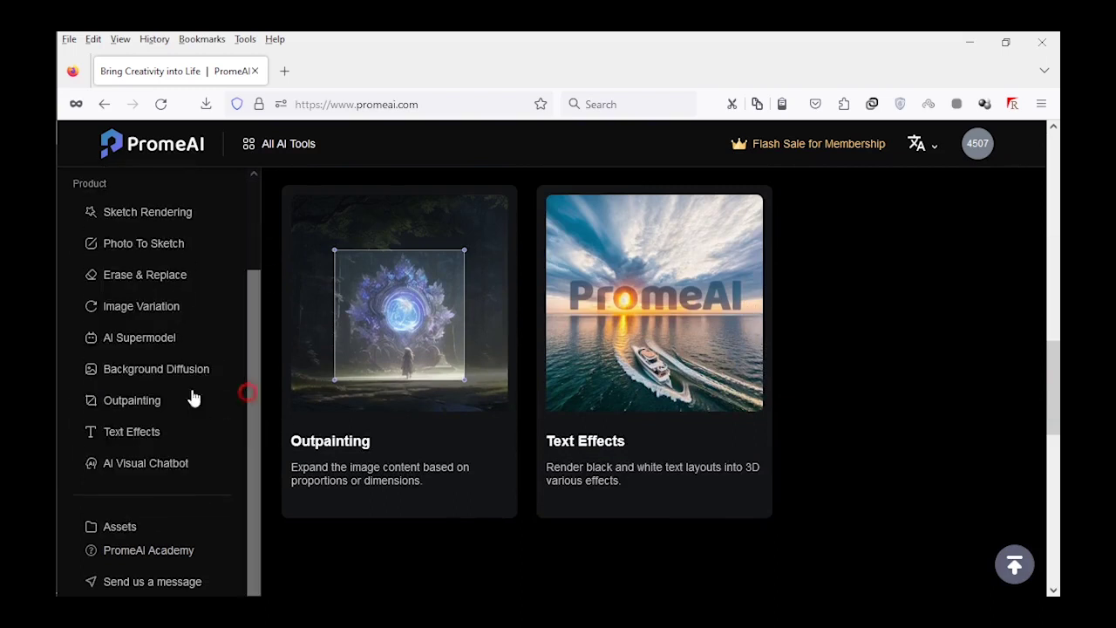
Open the 3D Text Effects Generator and browse the Realistic style categories from Foods to Movie
{"action": "left_click", "coordinate": [157, 432]}
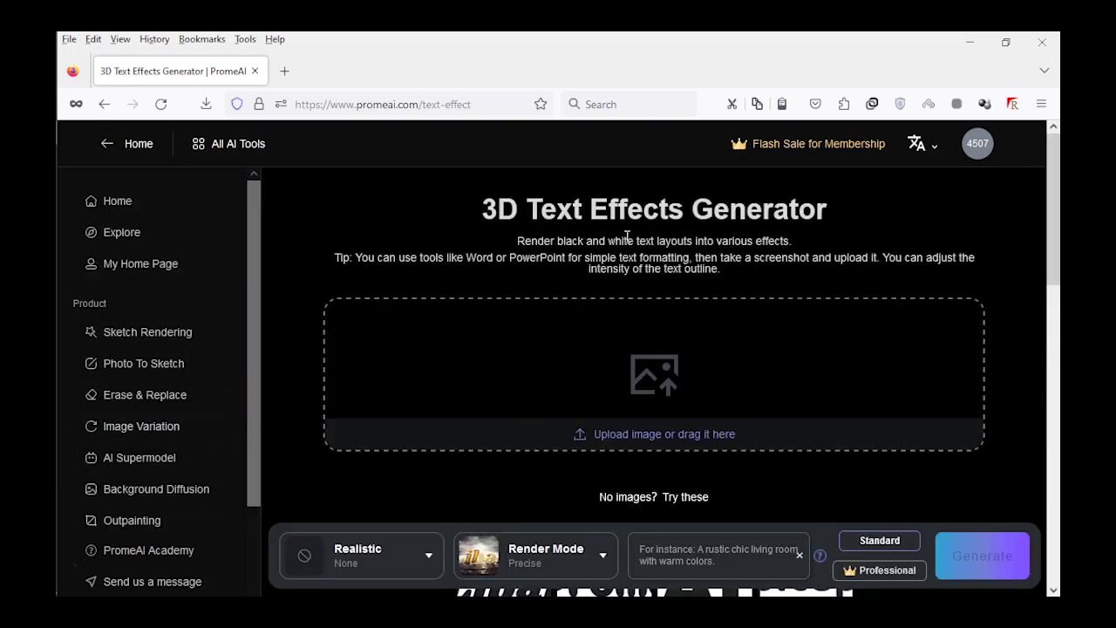
{"action": "scroll", "coordinate": [445, 471], "scroll_direction": "down", "scroll_amount": 2}
{"action": "left_click", "coordinate": [428, 558]}
{"action": "left_click", "coordinate": [543, 231]}
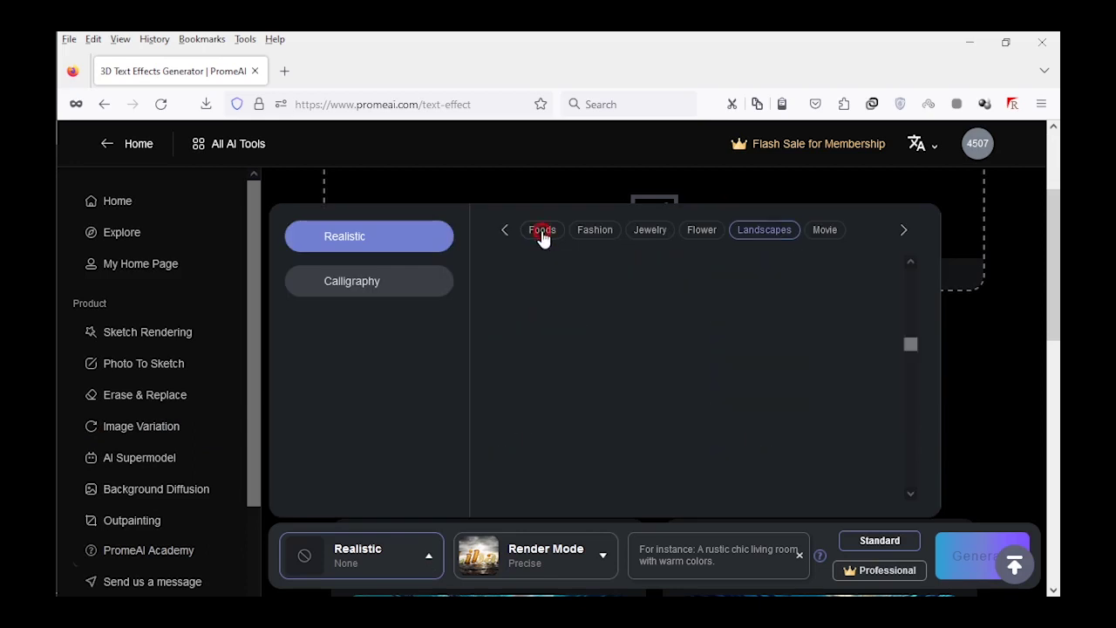
{"action": "left_click", "coordinate": [592, 234]}
{"action": "left_click", "coordinate": [646, 233]}
{"action": "left_click", "coordinate": [702, 238]}
{"action": "left_click", "coordinate": [761, 234]}
{"action": "left_click", "coordinate": [825, 231]}
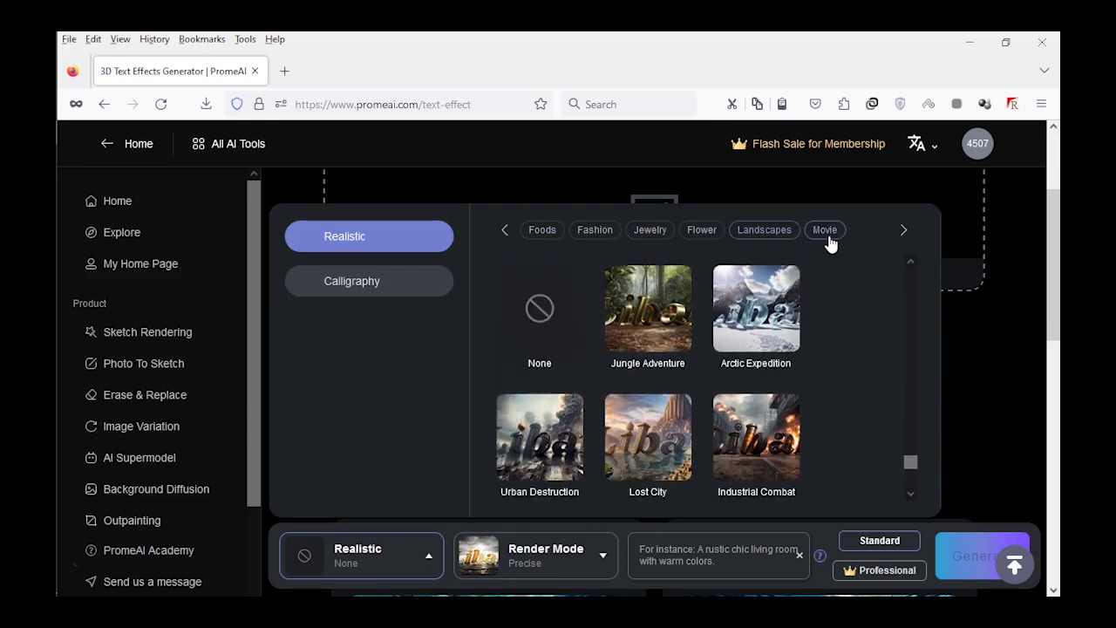
{"action": "left_click", "coordinate": [747, 231]}
Pick the Underwater Fantasy style from the Landscapes category
{"action": "mouse_move", "coordinate": [913, 428]}
{"action": "left_mouse_down"}
{"action": "mouse_move", "coordinate": [912, 452]}
{"action": "mouse_move", "coordinate": [911, 441]}
{"action": "left_mouse_up"}
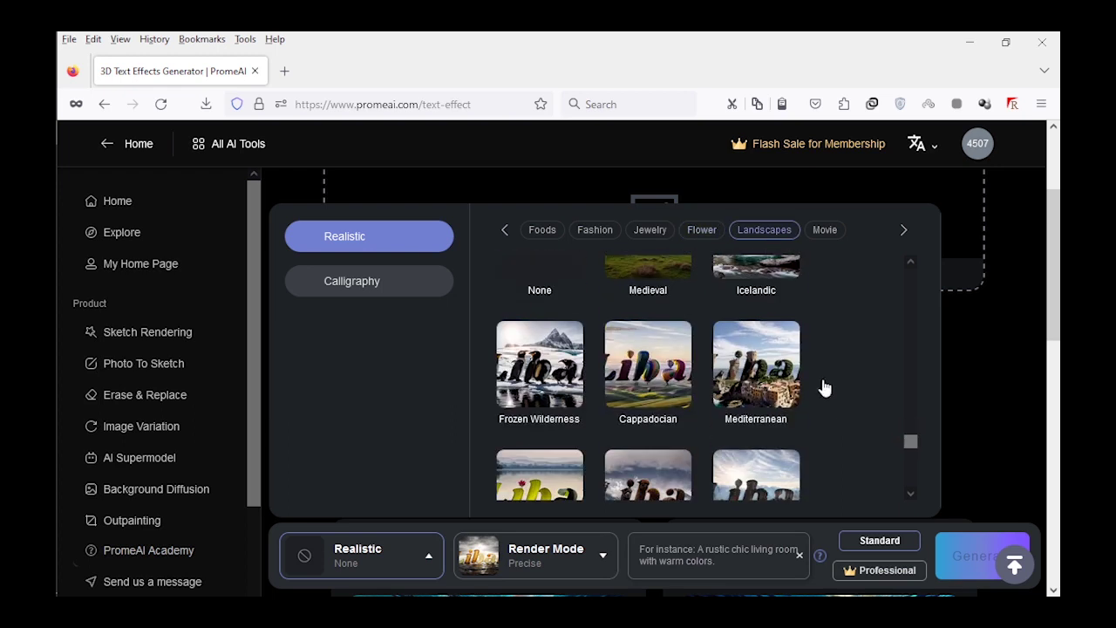
{"action": "scroll", "coordinate": [767, 374], "scroll_direction": "down", "scroll_amount": 2}
{"action": "scroll", "coordinate": [767, 379], "scroll_direction": "down", "scroll_amount": 2}
{"action": "scroll", "coordinate": [768, 382], "scroll_direction": "down", "scroll_amount": 2}
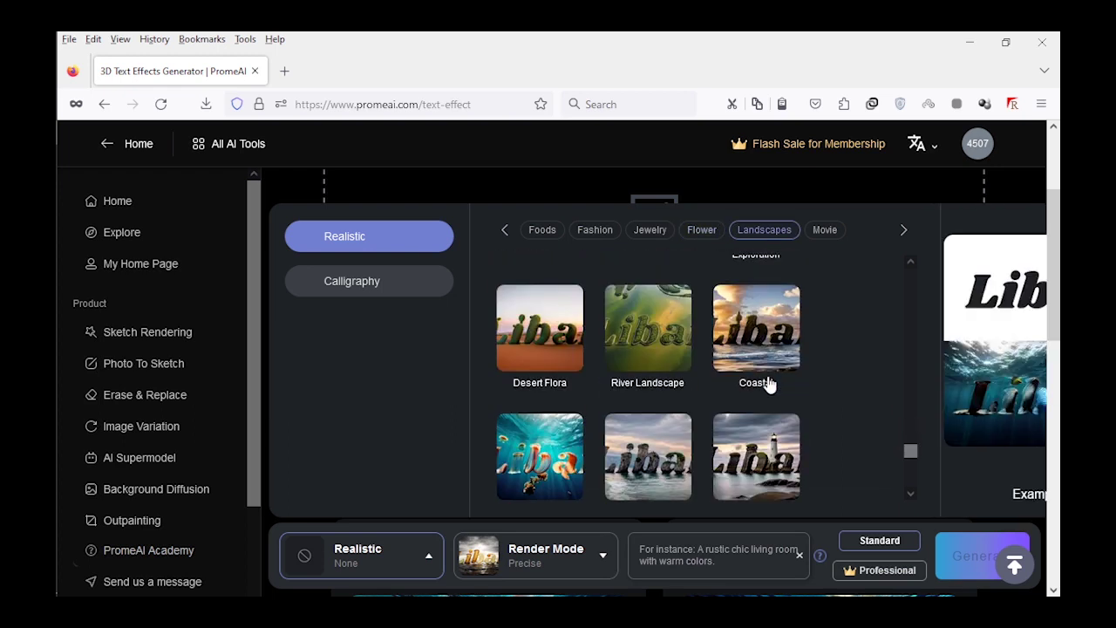
{"action": "scroll", "coordinate": [698, 382], "scroll_direction": "down", "scroll_amount": 1}
{"action": "left_click", "coordinate": [565, 551]}
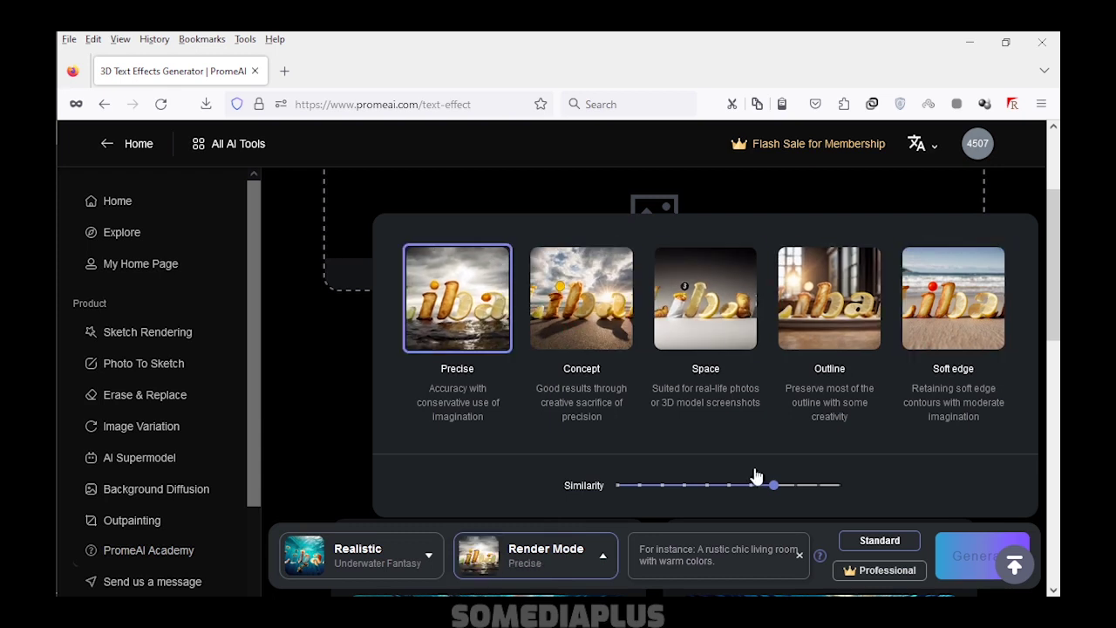
Close the render mode options and scroll through the Libai example results
{"action": "left_click", "coordinate": [1014, 556]}
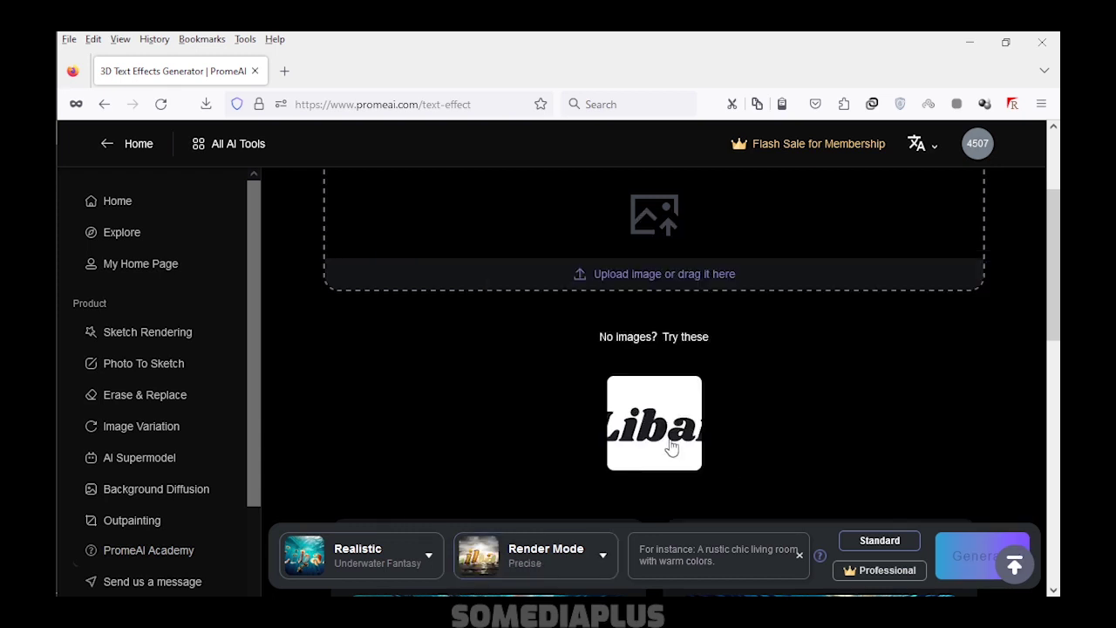
{"action": "scroll", "coordinate": [659, 423], "scroll_direction": "down", "scroll_amount": 2}
{"action": "scroll", "coordinate": [656, 426], "scroll_direction": "down", "scroll_amount": 1}
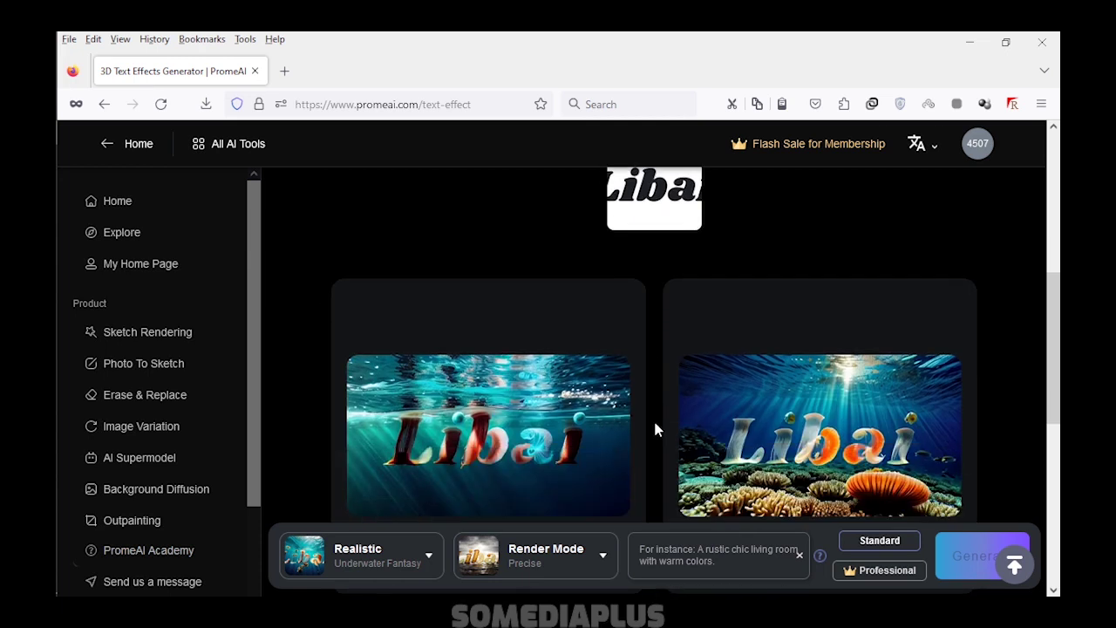
{"action": "scroll", "coordinate": [656, 425], "scroll_direction": "down", "scroll_amount": 2}
{"action": "scroll", "coordinate": [656, 427], "scroll_direction": "down", "scroll_amount": 2}
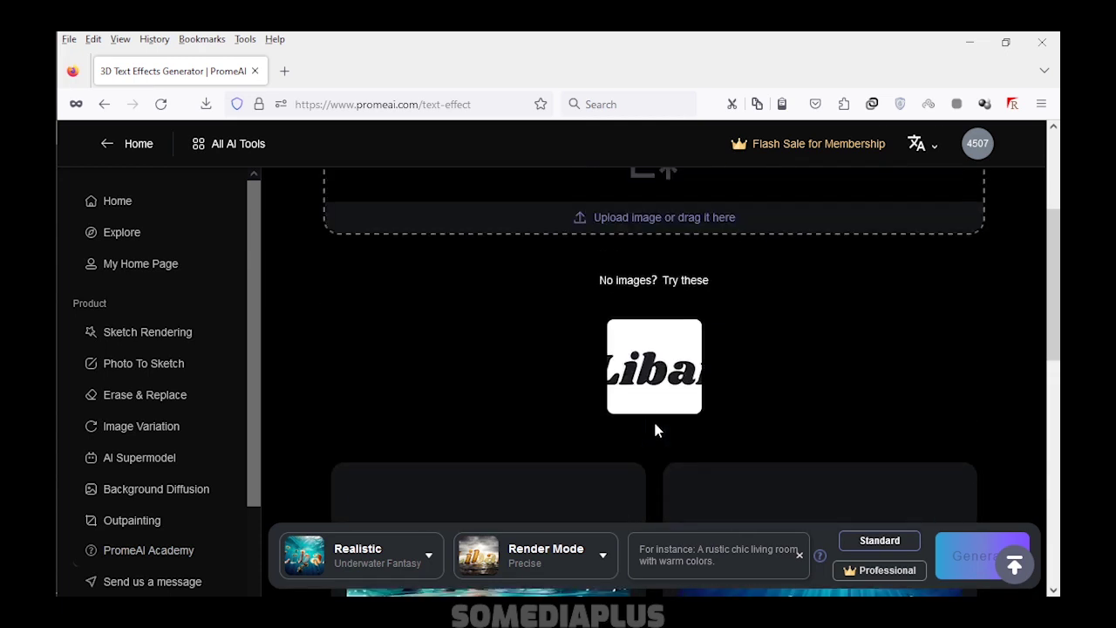
{"action": "scroll", "coordinate": [643, 443], "scroll_direction": "up", "scroll_amount": 2}
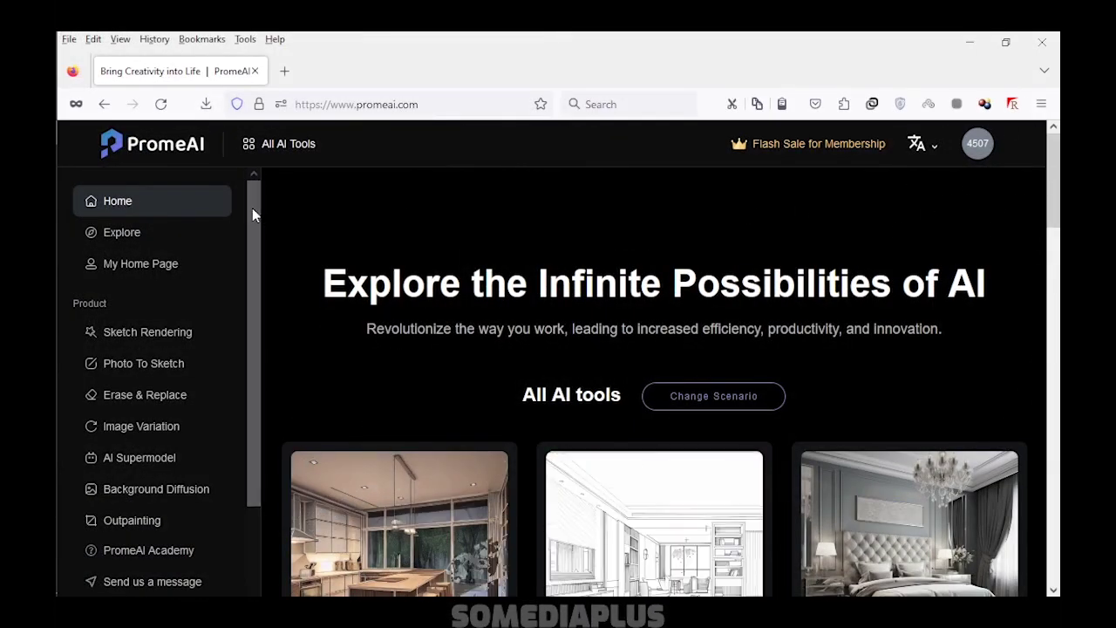
Reopen the 3D Text Effects Generator and load the Libai sample image
{"action": "left_click_drag", "start_coordinate": [252, 208], "coordinate": [237, 403]}
{"action": "scroll", "coordinate": [1032, 424], "scroll_direction": "down", "scroll_amount": 20}
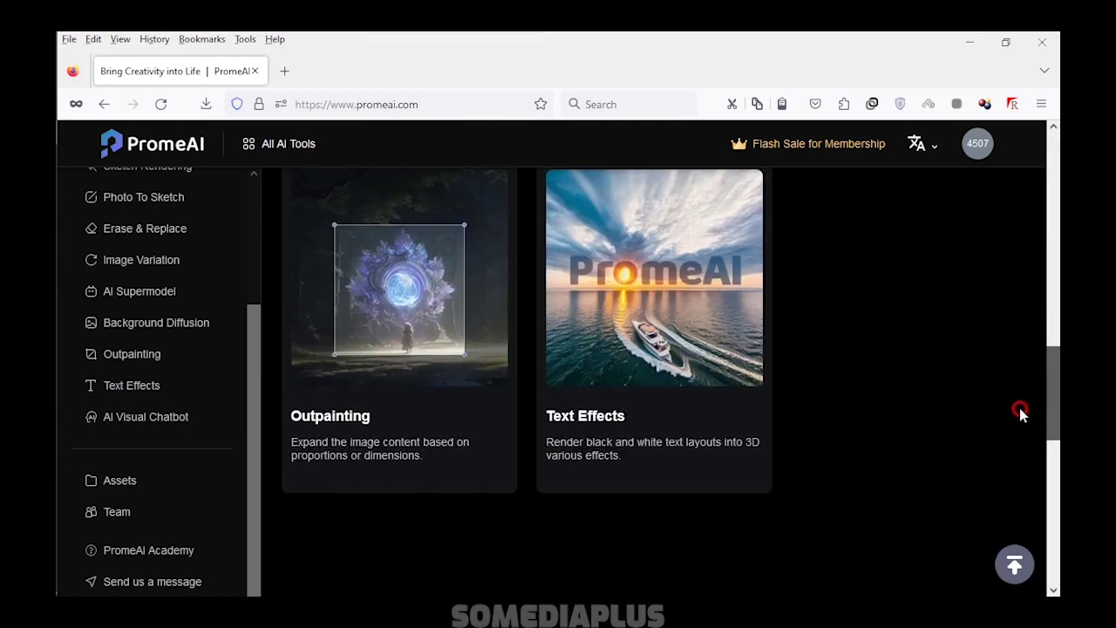
{"action": "scroll", "coordinate": [1021, 411], "scroll_direction": "up", "scroll_amount": 1}
{"action": "left_click", "coordinate": [646, 384]}
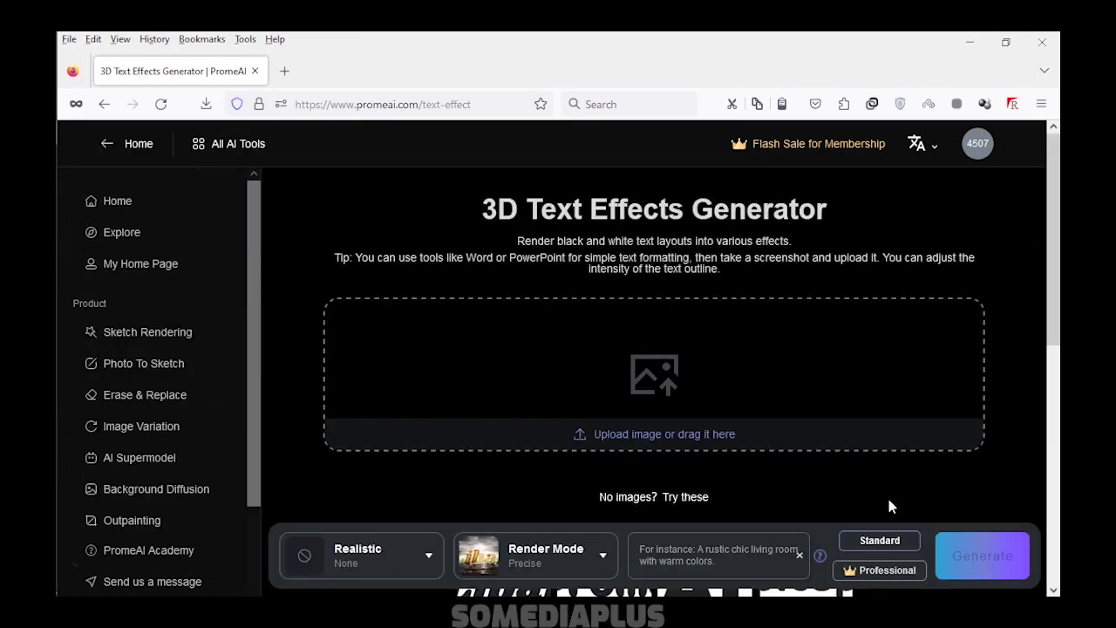
{"action": "scroll", "coordinate": [650, 389], "scroll_direction": "down", "scroll_amount": 3}
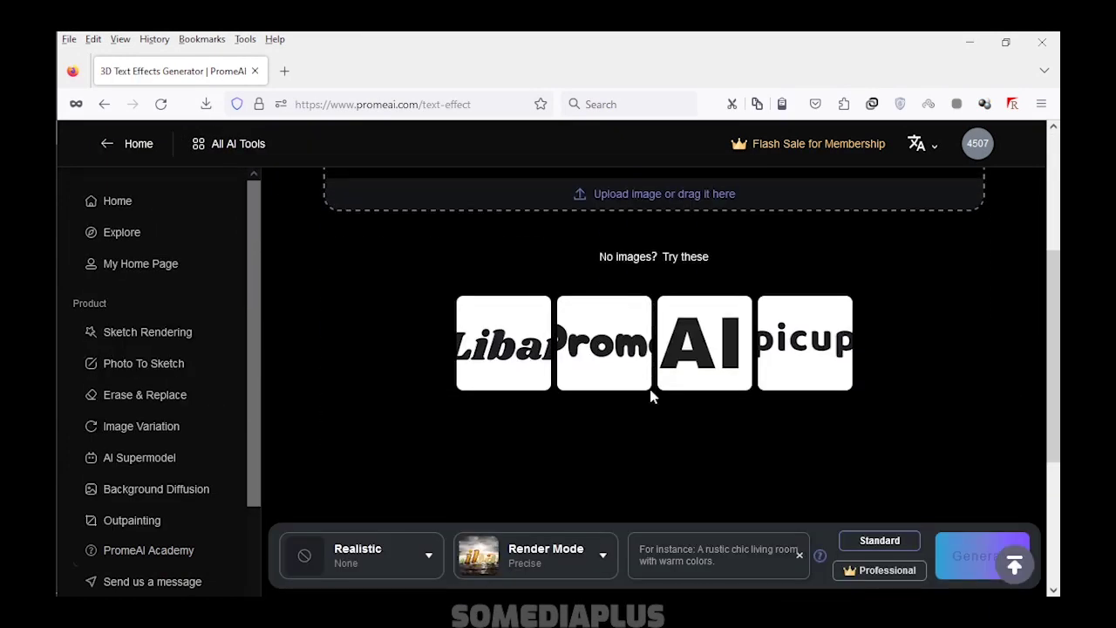
{"action": "left_click", "coordinate": [521, 358]}
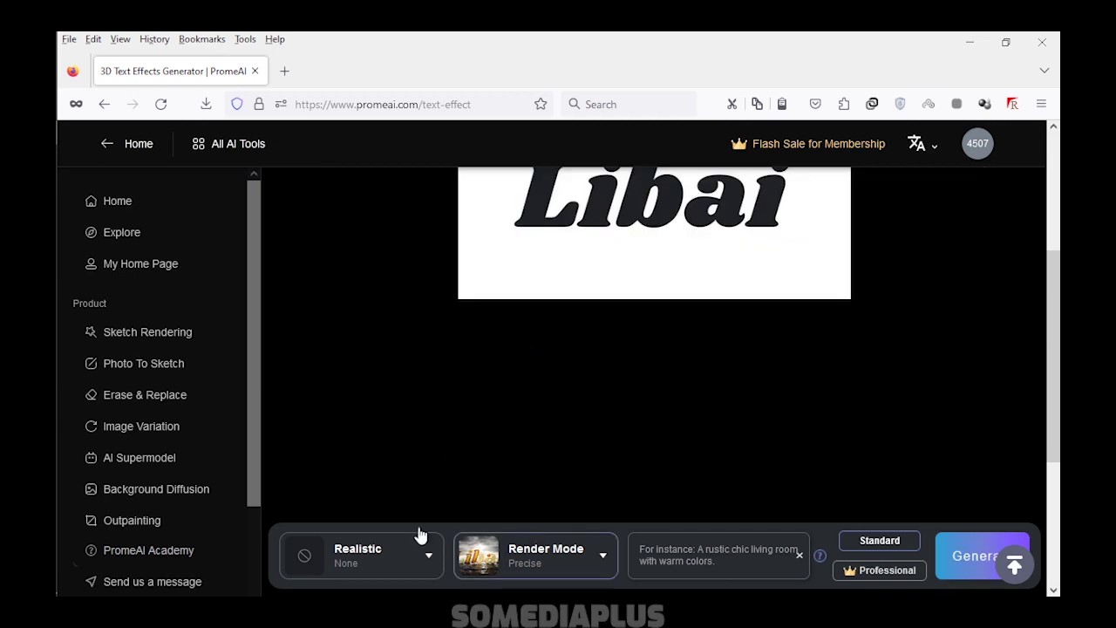
Open the Realistic style list and browse the Foods, Jewelry and Flower categories
{"action": "left_click", "coordinate": [427, 558]}
{"action": "left_click", "coordinate": [550, 234]}
{"action": "mouse_move", "coordinate": [648, 310]}
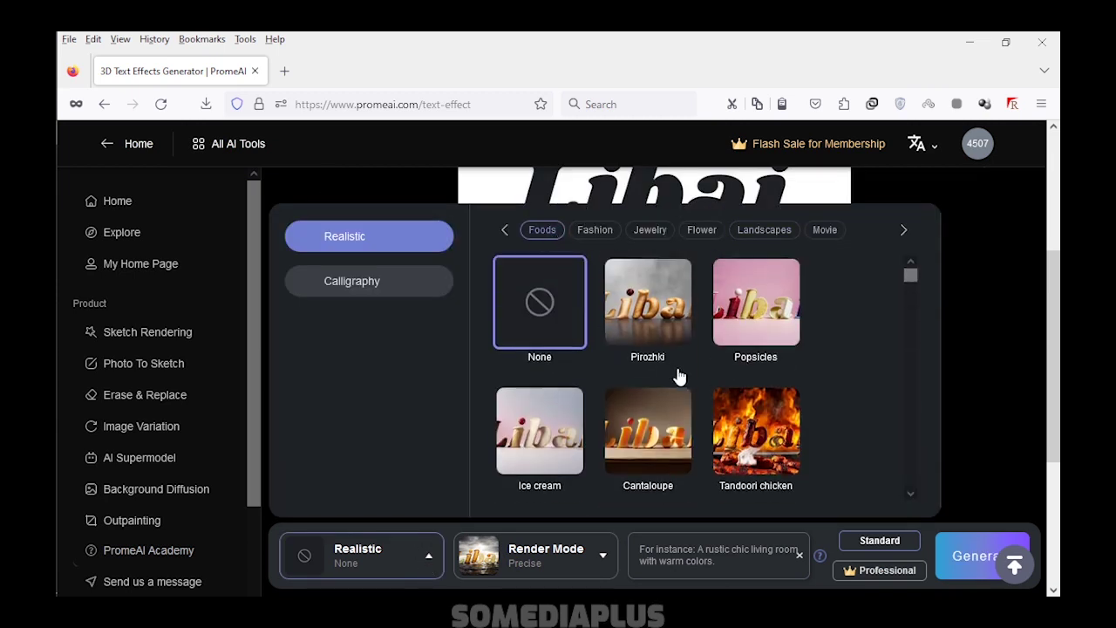
{"action": "scroll", "coordinate": [680, 377], "scroll_direction": "down", "scroll_amount": 5}
{"action": "scroll", "coordinate": [683, 379], "scroll_direction": "down", "scroll_amount": 3}
{"action": "scroll", "coordinate": [683, 384], "scroll_direction": "down", "scroll_amount": 3}
{"action": "scroll", "coordinate": [683, 388], "scroll_direction": "down", "scroll_amount": 3}
{"action": "scroll", "coordinate": [683, 394], "scroll_direction": "down", "scroll_amount": 3}
{"action": "scroll", "coordinate": [683, 395], "scroll_direction": "down", "scroll_amount": 3}
{"action": "scroll", "coordinate": [678, 391], "scroll_direction": "down", "scroll_amount": 3}
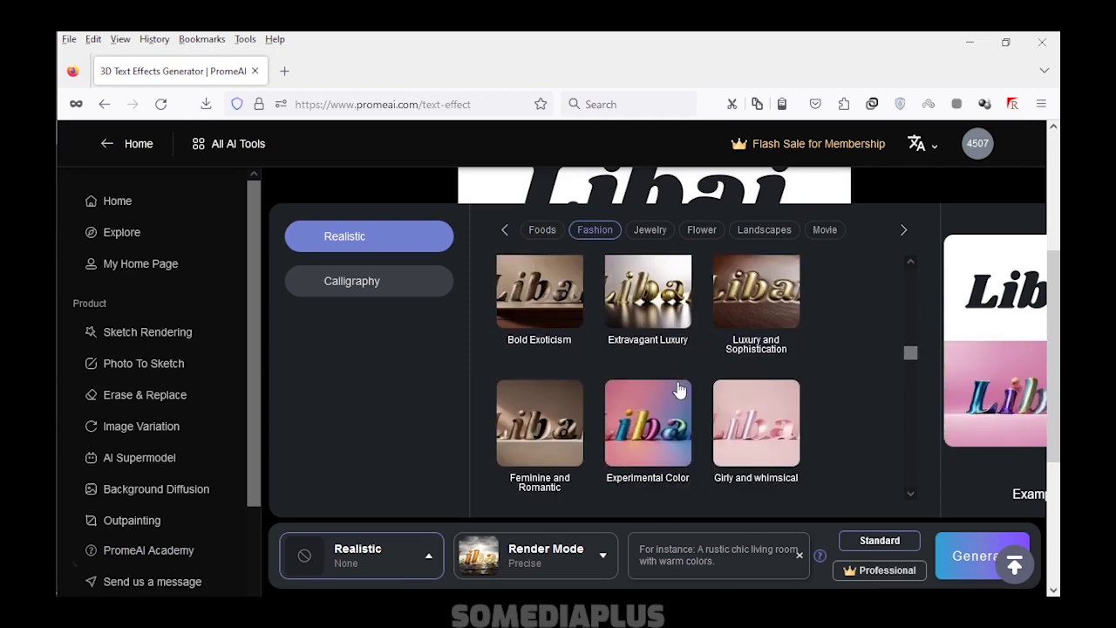
{"action": "scroll", "coordinate": [671, 349], "scroll_direction": "down", "scroll_amount": 2}
{"action": "left_click", "coordinate": [641, 234]}
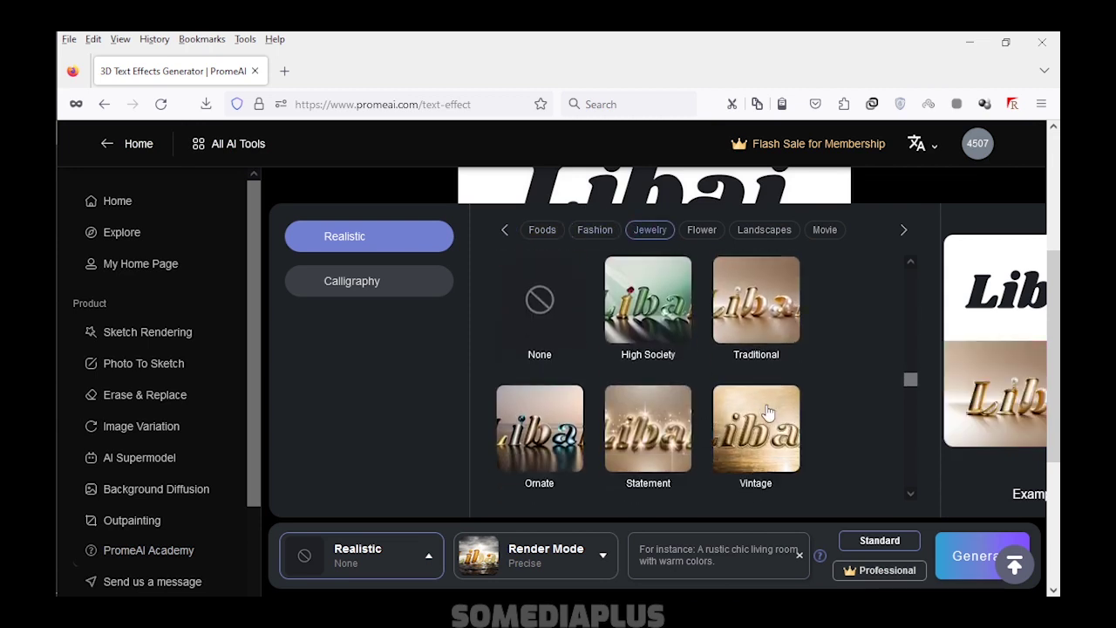
{"action": "scroll", "coordinate": [767, 417], "scroll_direction": "down", "scroll_amount": 3}
{"action": "left_click", "coordinate": [702, 230]}
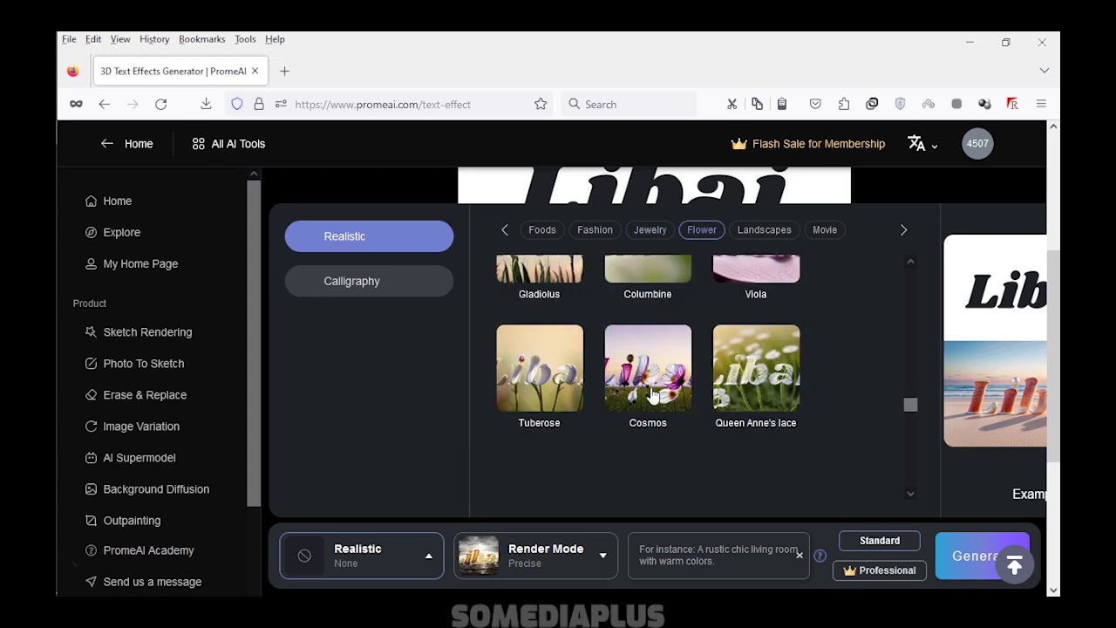
Select Underwater Fantasy in the Landscapes category after glancing at the Movie styles
{"action": "left_click", "coordinate": [755, 232]}
{"action": "scroll", "coordinate": [756, 366], "scroll_direction": "down", "scroll_amount": 3}
{"action": "scroll", "coordinate": [752, 392], "scroll_direction": "down", "scroll_amount": 3}
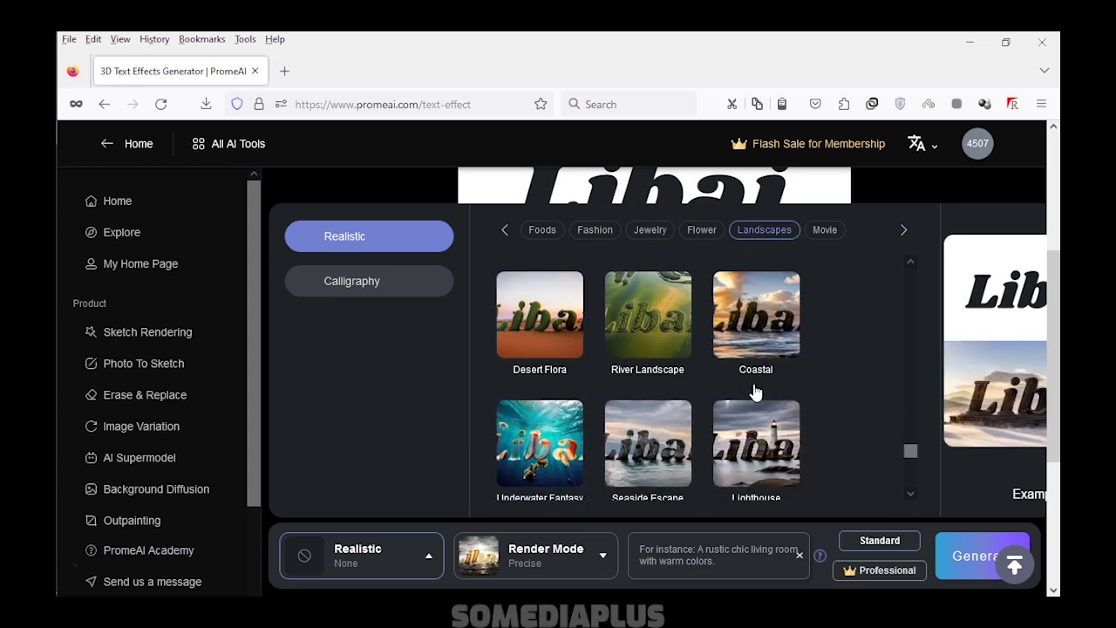
{"action": "scroll", "coordinate": [593, 392], "scroll_direction": "down", "scroll_amount": 2}
{"action": "left_click", "coordinate": [822, 231]}
{"action": "scroll", "coordinate": [747, 306], "scroll_direction": "down", "scroll_amount": 2}
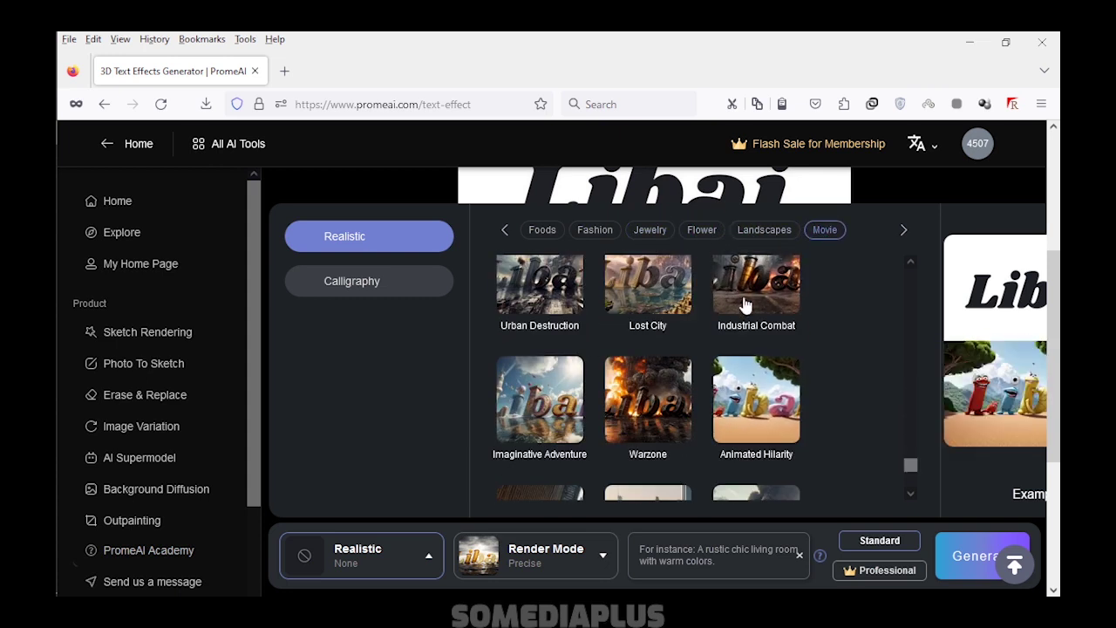
{"action": "scroll", "coordinate": [660, 405], "scroll_direction": "down", "scroll_amount": 2}
{"action": "left_click", "coordinate": [764, 230]}
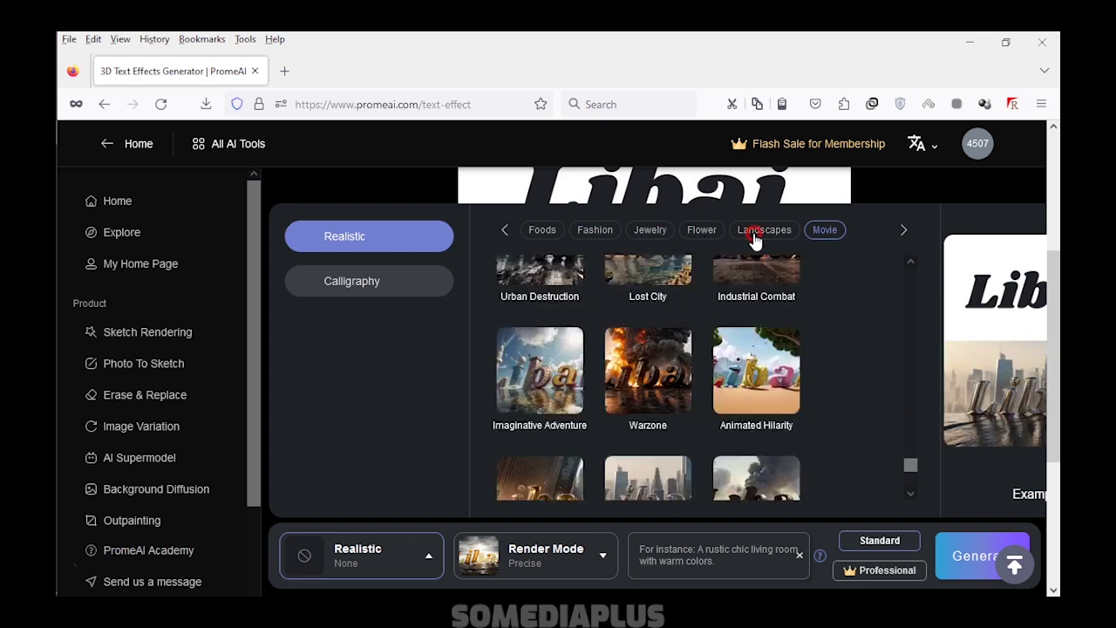
{"action": "scroll", "coordinate": [660, 402], "scroll_direction": "up", "scroll_amount": 2}
{"action": "scroll", "coordinate": [660, 402], "scroll_direction": "down", "scroll_amount": 3}
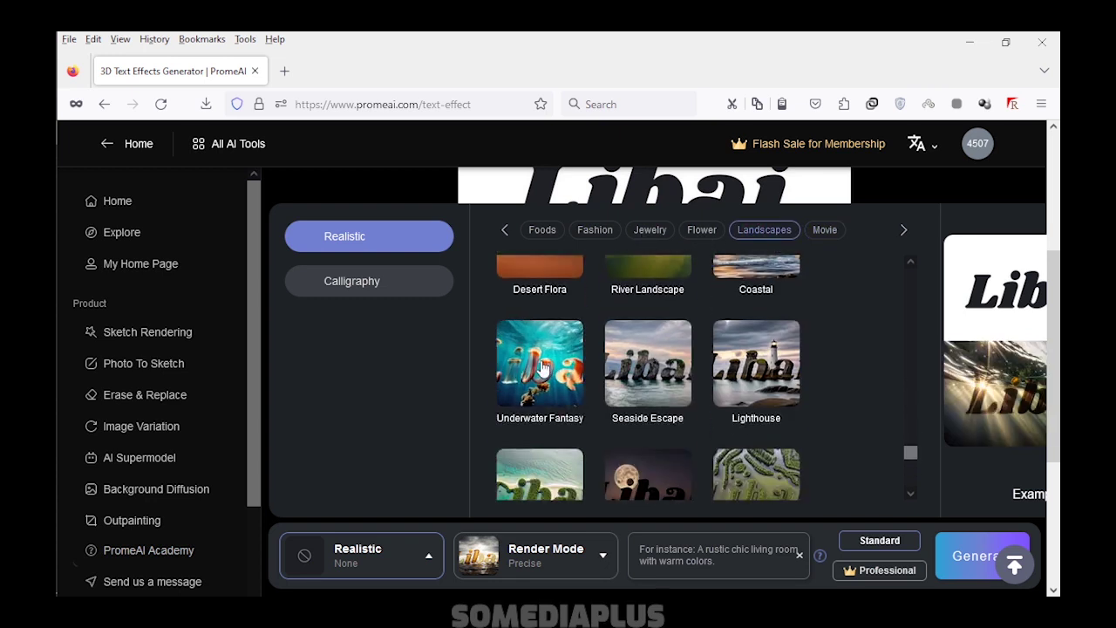
{"action": "left_click", "coordinate": [573, 547]}
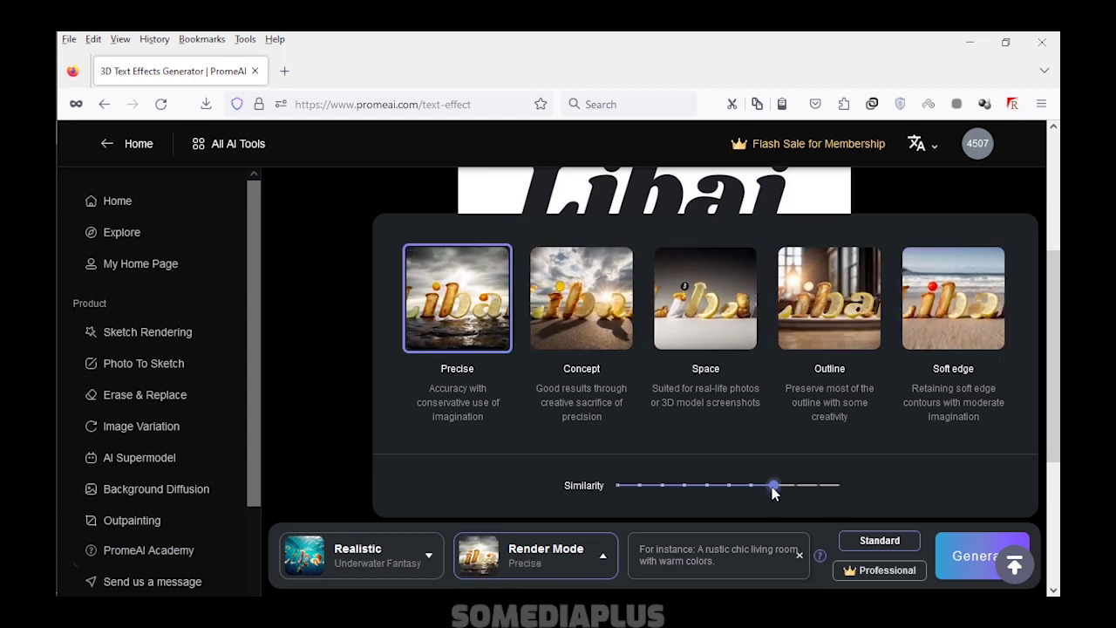
Keep Precise render mode and generate the Underwater Fantasy Libai images
{"action": "left_click", "coordinate": [910, 547]}
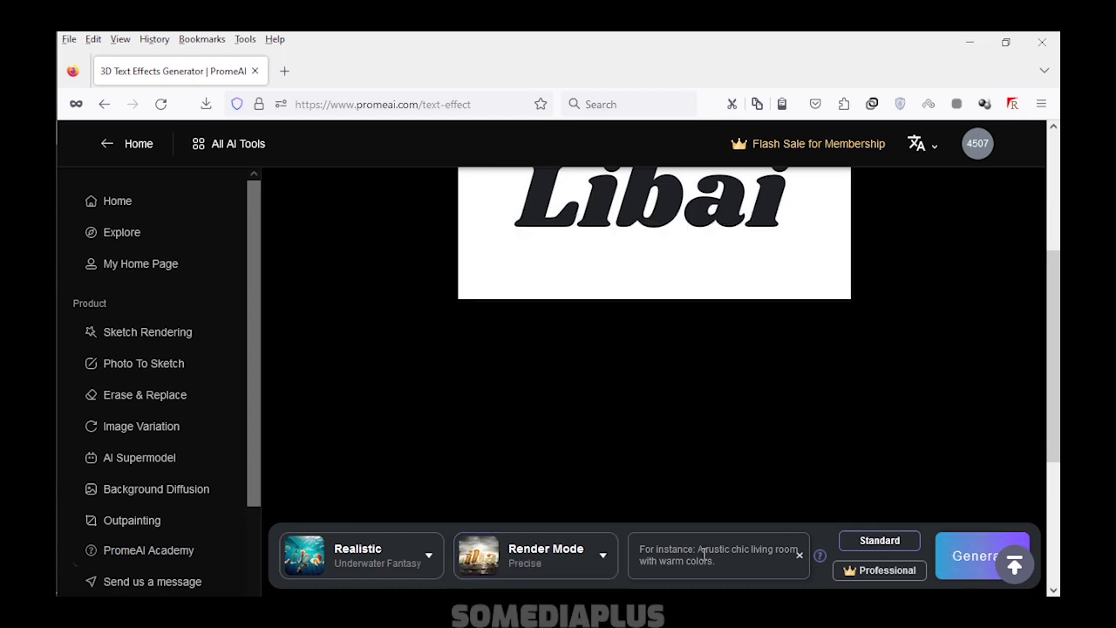
{"action": "left_click", "coordinate": [970, 567]}
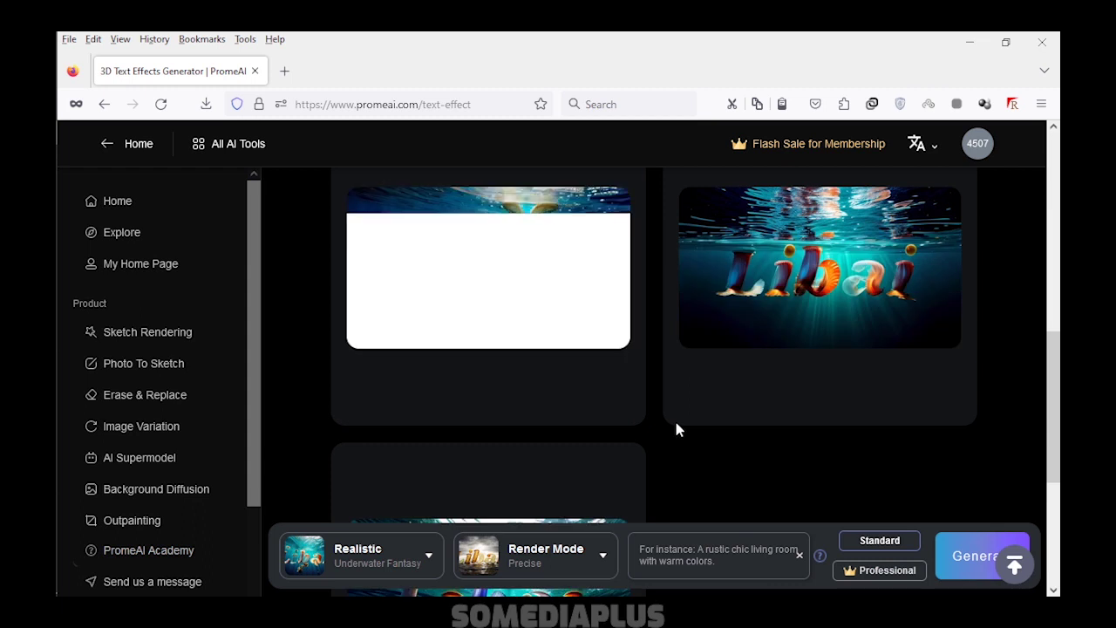
{"action": "scroll", "coordinate": [512, 379], "scroll_direction": "down", "scroll_amount": 3}
{"action": "scroll", "coordinate": [494, 300], "scroll_direction": "up", "scroll_amount": 2}
{"action": "scroll", "coordinate": [493, 301], "scroll_direction": "up", "scroll_amount": 2}
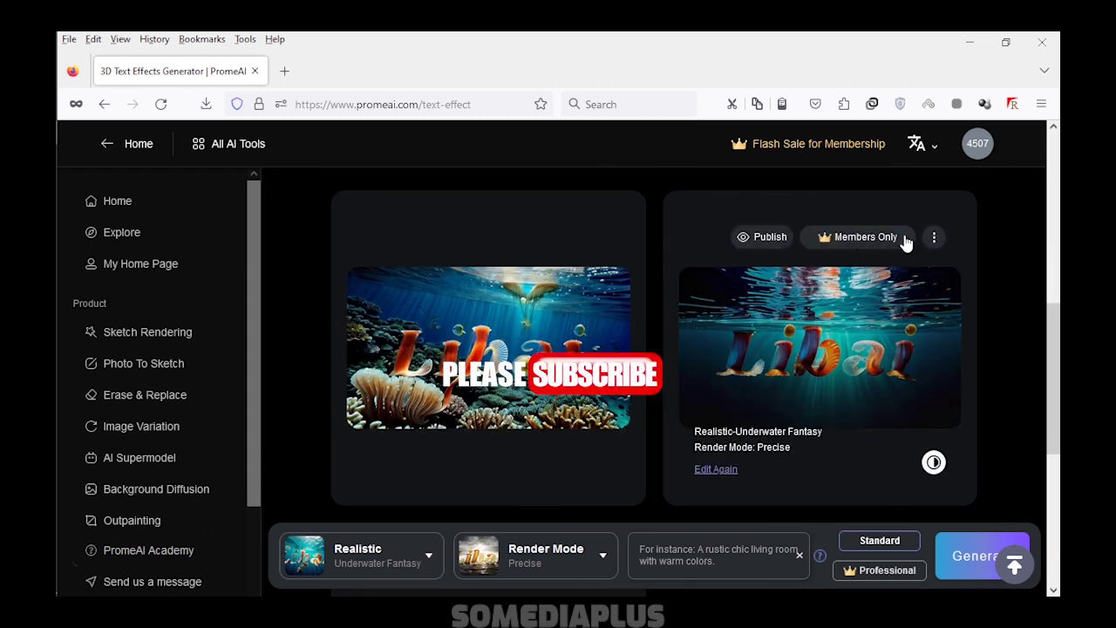
{"action": "scroll", "coordinate": [907, 253], "scroll_direction": "down", "scroll_amount": 3}
{"action": "scroll", "coordinate": [613, 332], "scroll_direction": "up", "scroll_amount": 3}
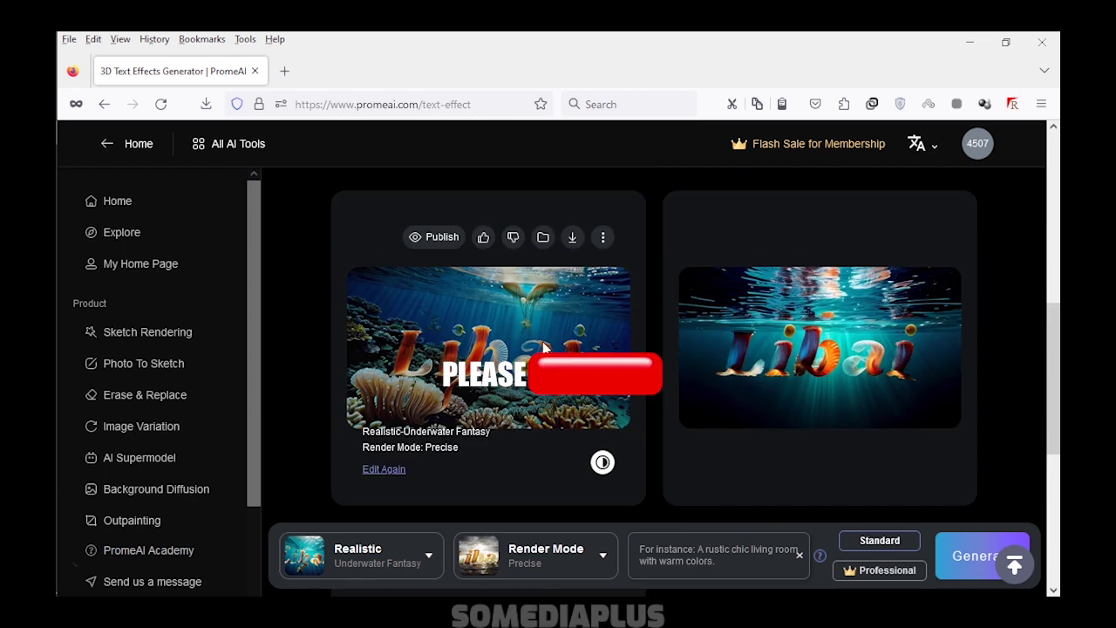
Enlarge the coral-reef, underwater and jellyfish results, then scroll back up to the upload area
{"action": "left_click", "coordinate": [542, 346]}
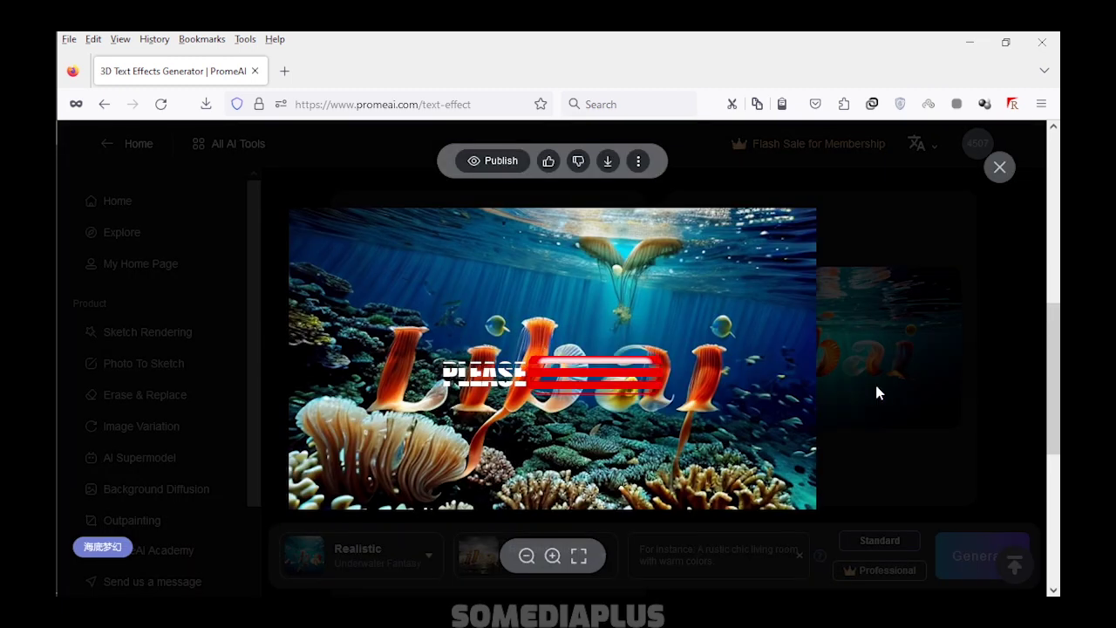
{"action": "left_click", "coordinate": [877, 386]}
{"action": "key", "text": "Escape"}
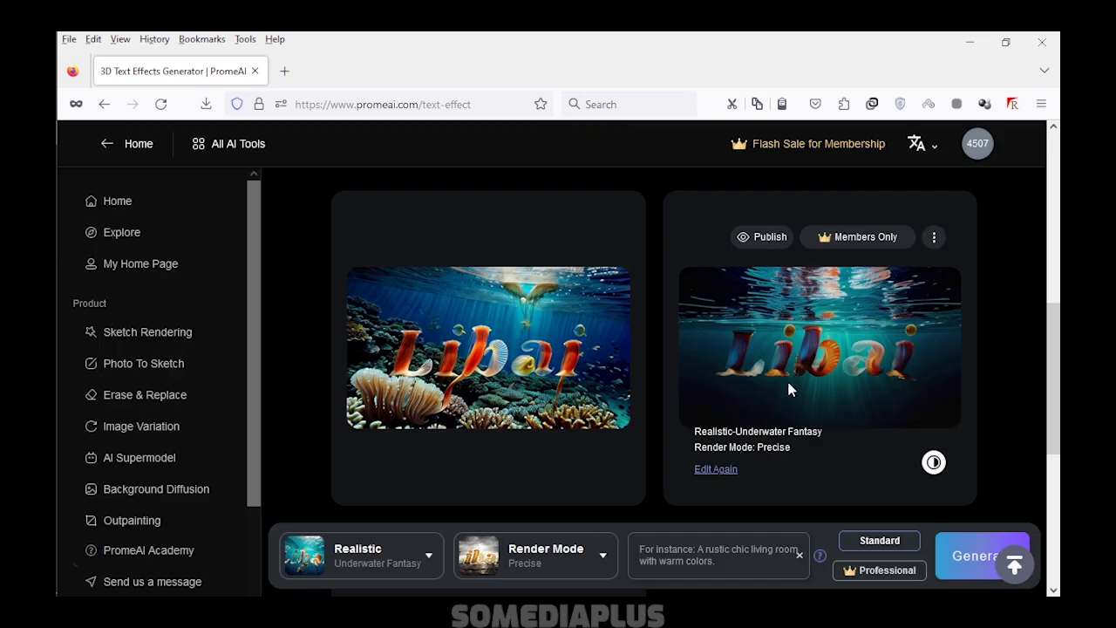
{"action": "scroll", "coordinate": [681, 375], "scroll_direction": "down", "scroll_amount": 3}
{"action": "left_click", "coordinate": [544, 368]}
{"action": "left_click", "coordinate": [887, 390]}
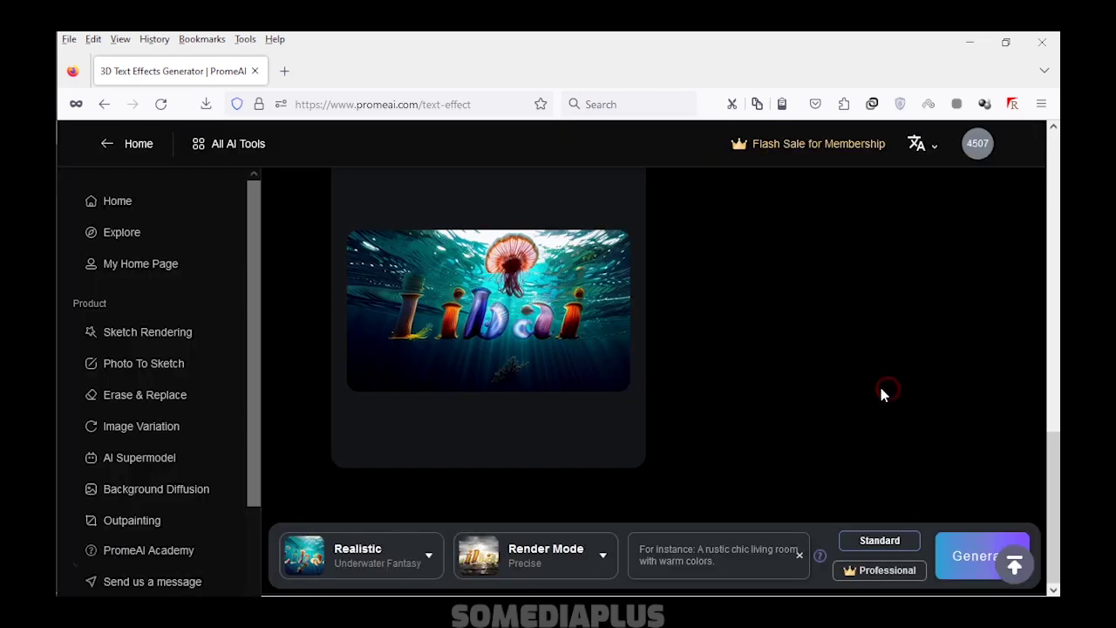
{"action": "scroll", "coordinate": [484, 410], "scroll_direction": "up", "scroll_amount": 5}
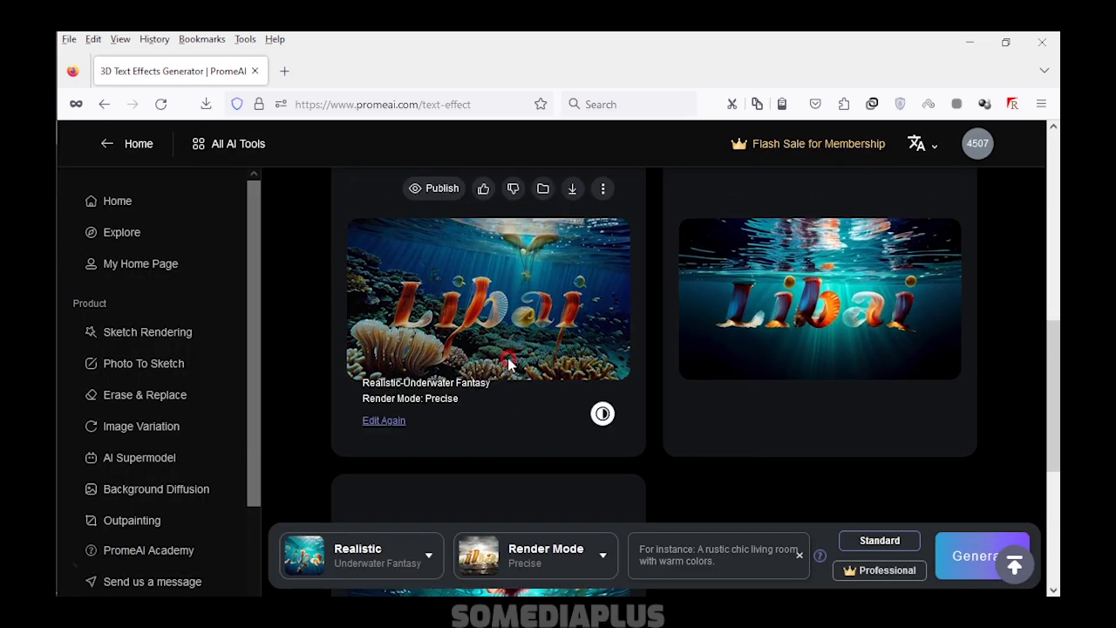
{"action": "left_click", "coordinate": [507, 362]}
{"action": "left_click", "coordinate": [855, 345]}
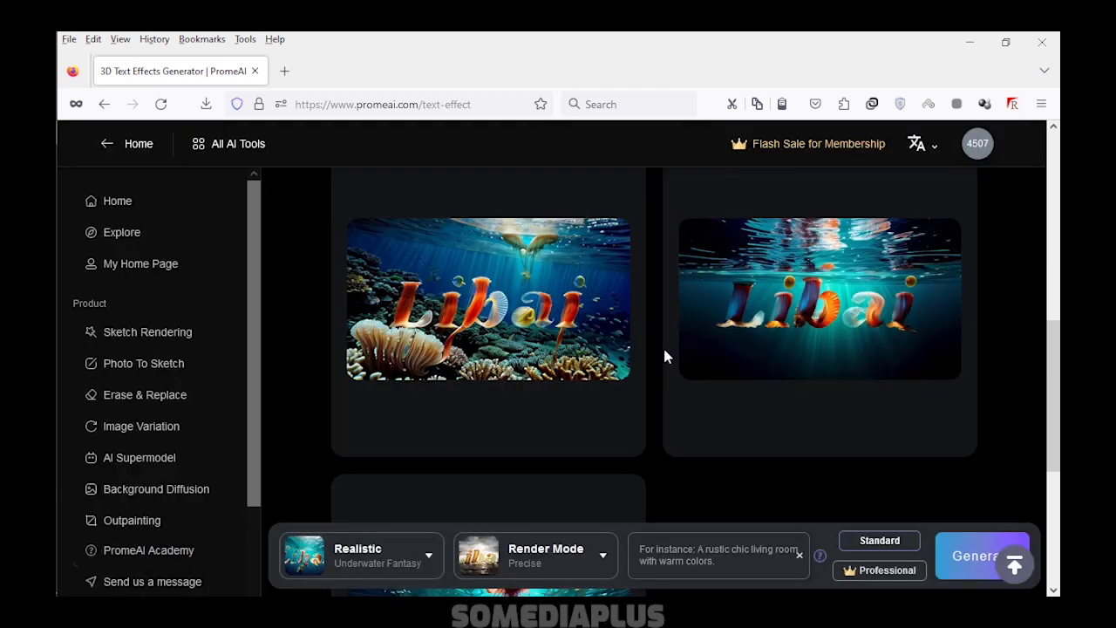
{"action": "scroll", "coordinate": [665, 353], "scroll_direction": "up", "scroll_amount": 3}
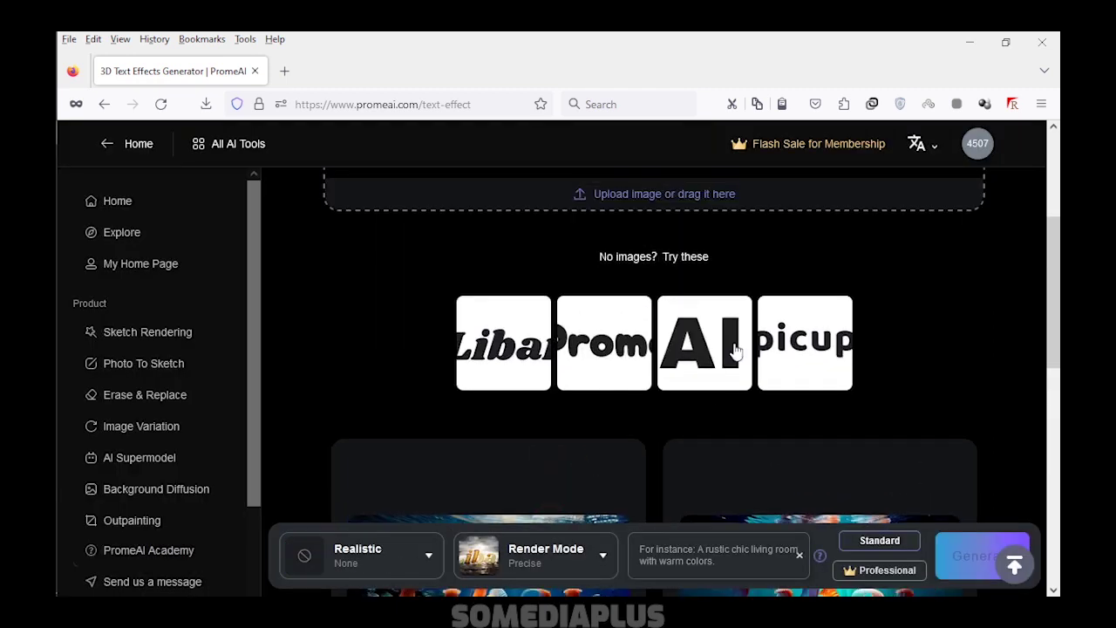
Load the Prome sample and choose the Movie style Animated Hilarity
{"action": "left_click", "coordinate": [604, 346]}
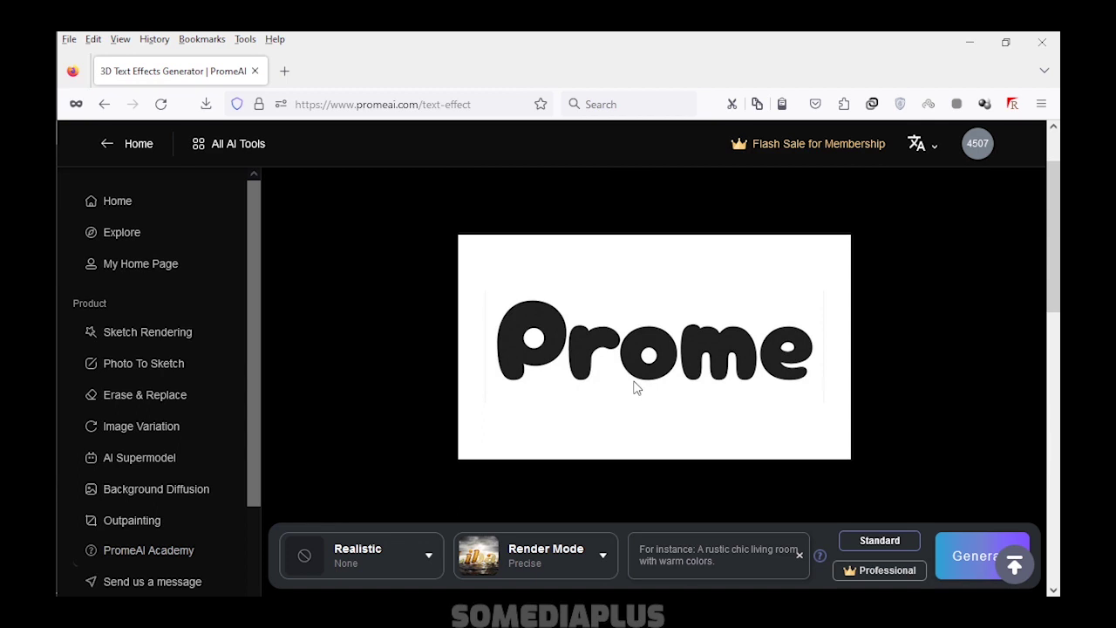
{"action": "left_click", "coordinate": [426, 555]}
{"action": "scroll", "coordinate": [682, 404], "scroll_direction": "down", "scroll_amount": 3}
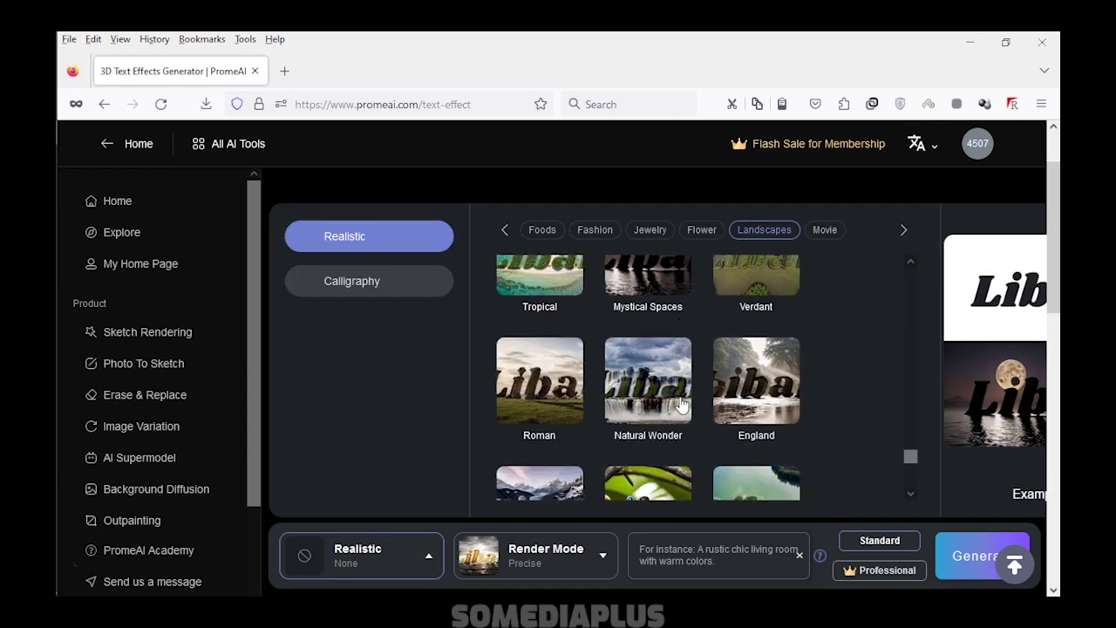
{"action": "left_click", "coordinate": [702, 229]}
{"action": "left_click", "coordinate": [825, 229]}
{"action": "scroll", "coordinate": [799, 415], "scroll_direction": "down", "scroll_amount": 1}
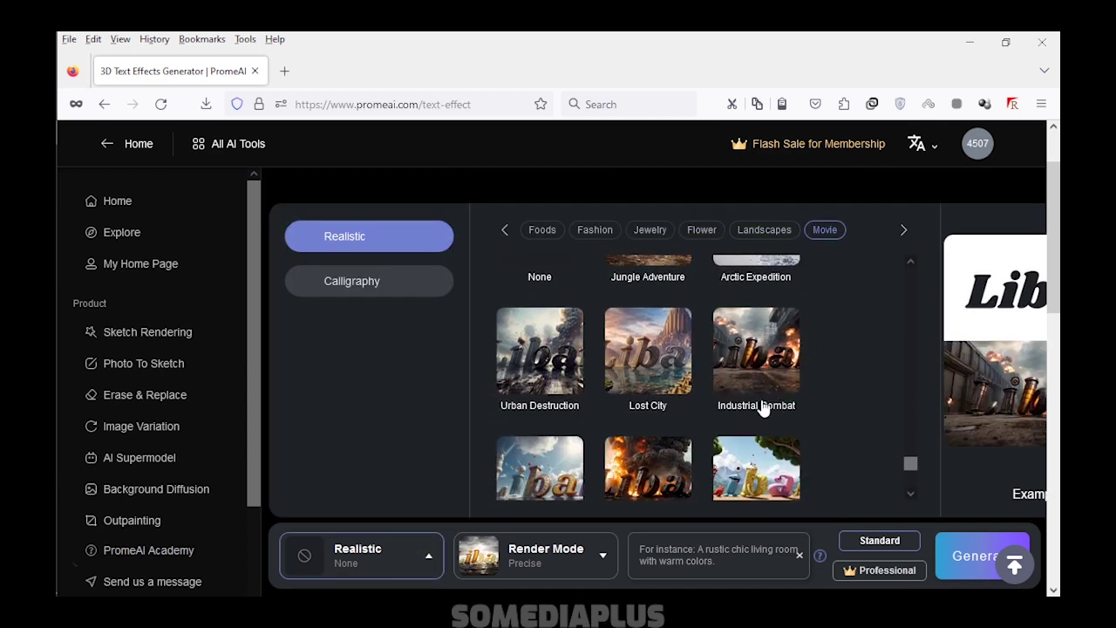
{"action": "left_click", "coordinate": [519, 482]}
{"action": "scroll", "coordinate": [611, 462], "scroll_direction": "down", "scroll_amount": 4}
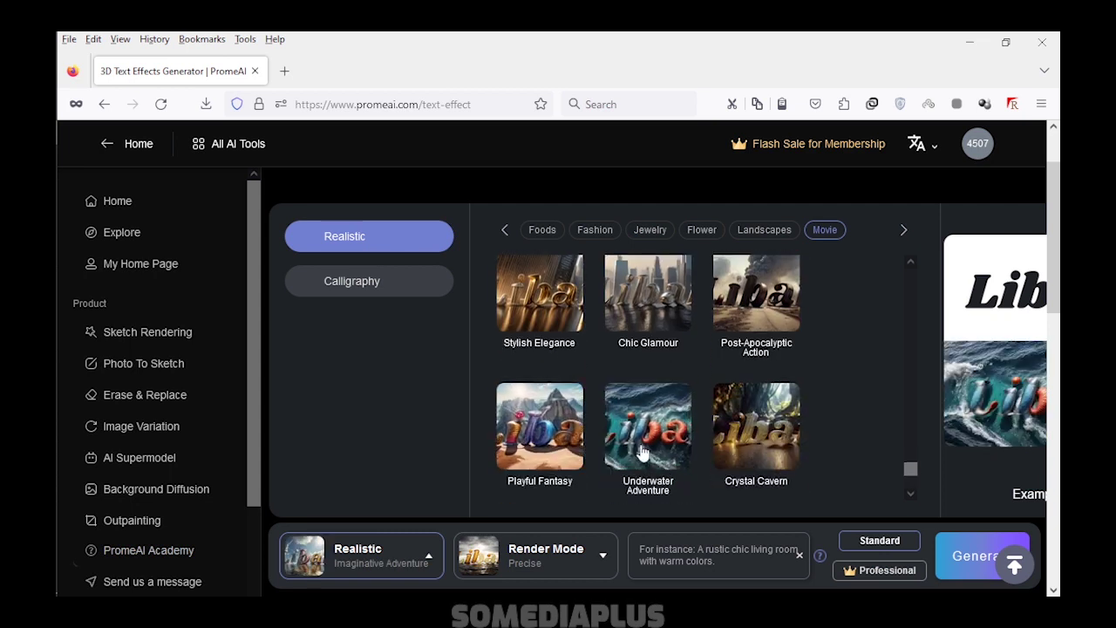
{"action": "scroll", "coordinate": [750, 427], "scroll_direction": "up", "scroll_amount": 2}
{"action": "left_click", "coordinate": [798, 334]}
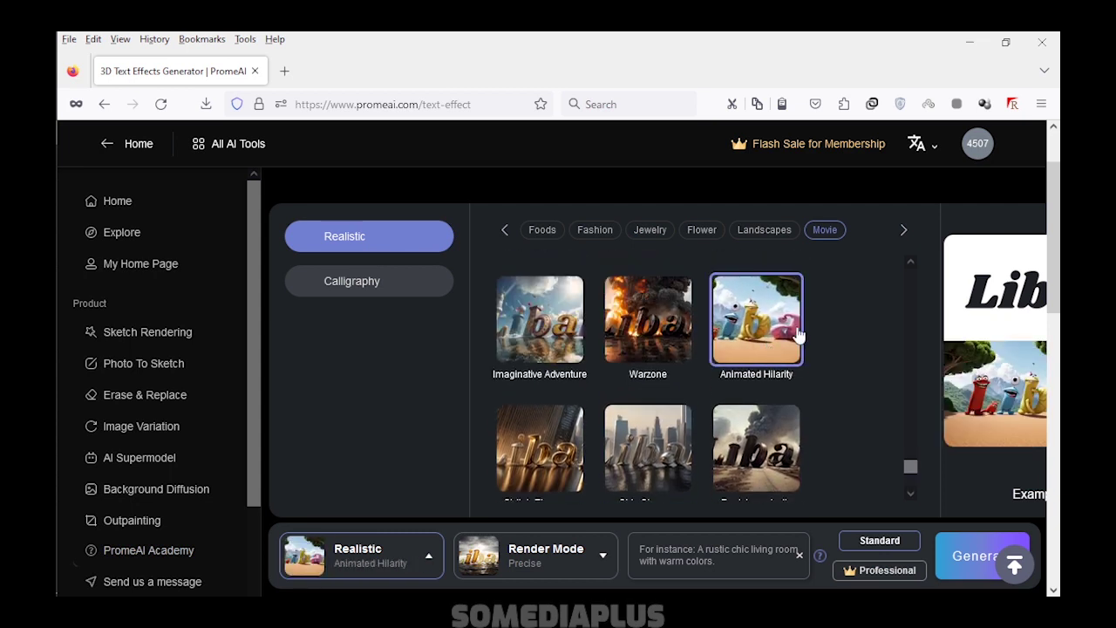
Keep Precise render mode and generate the Animated Hilarity Prome images
{"action": "left_click", "coordinate": [535, 563]}
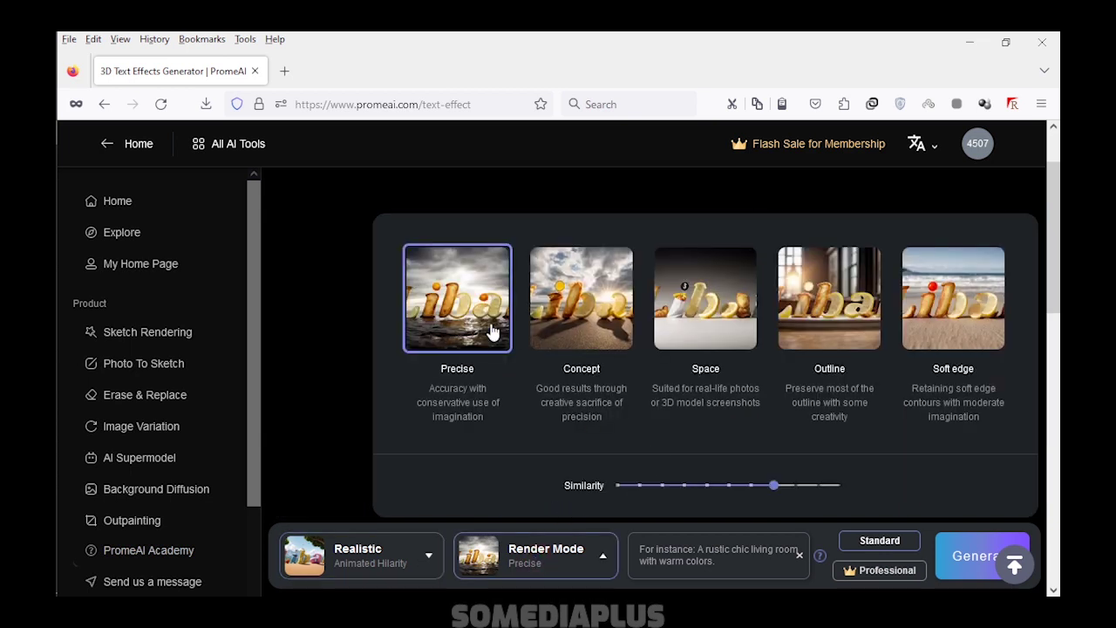
{"action": "left_click", "coordinate": [333, 460]}
{"action": "left_click", "coordinate": [948, 547]}
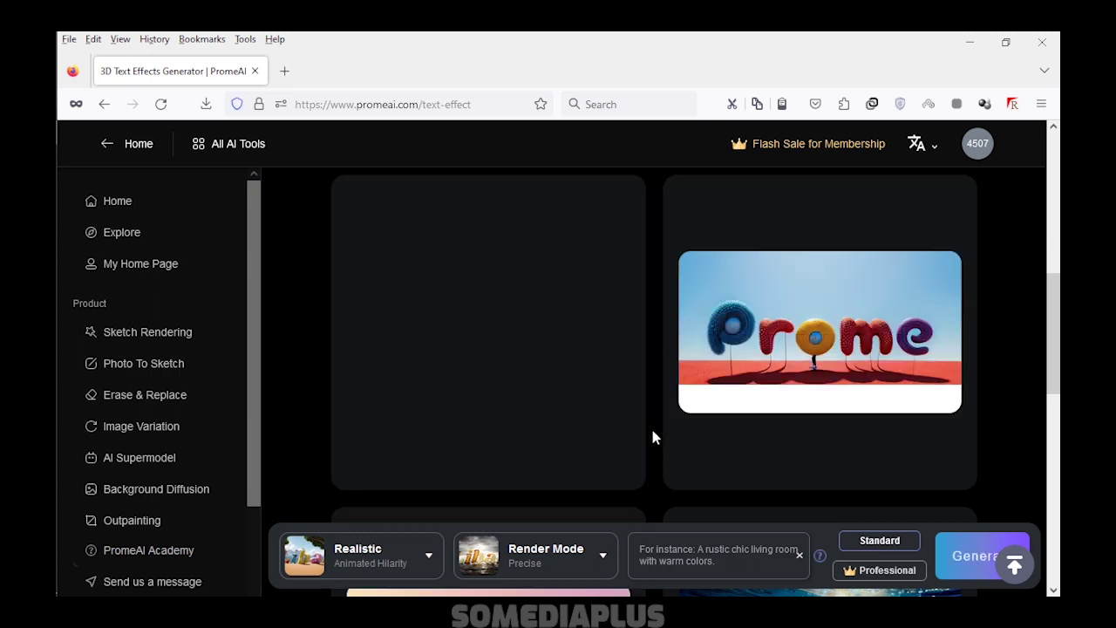
{"action": "scroll", "coordinate": [653, 430], "scroll_direction": "down", "scroll_amount": 2}
{"action": "scroll", "coordinate": [654, 442], "scroll_direction": "down", "scroll_amount": 2}
{"action": "scroll", "coordinate": [654, 442], "scroll_direction": "up", "scroll_amount": 4}
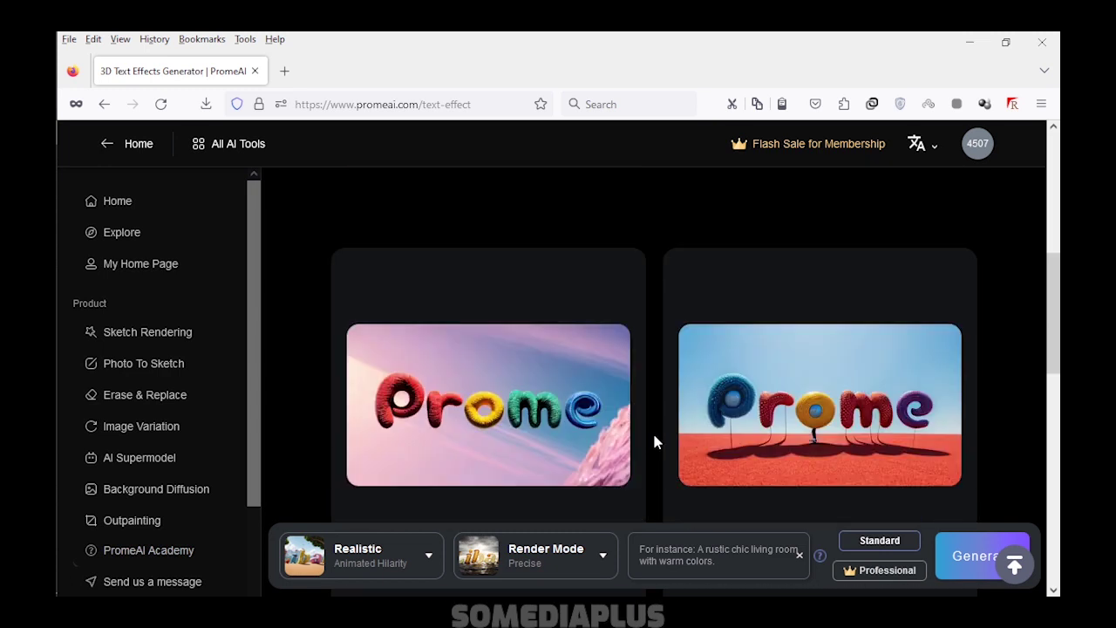
Preview the pink and red-ground Prome results enlarged
{"action": "left_click", "coordinate": [549, 402]}
{"action": "left_click", "coordinate": [879, 384]}
{"action": "left_click", "coordinate": [840, 399]}
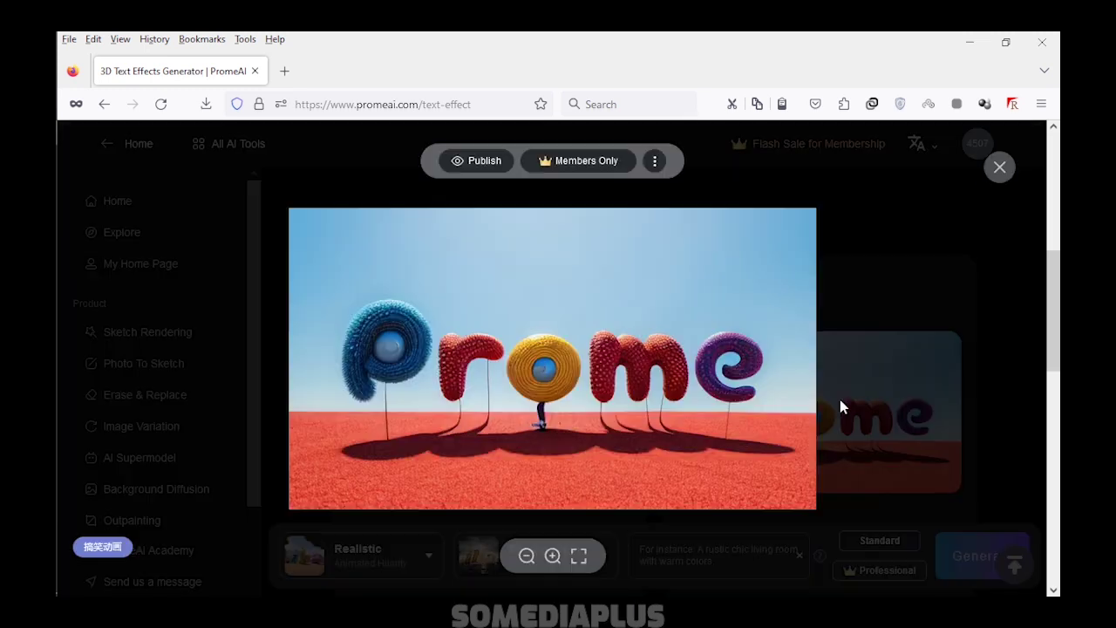
{"action": "left_click", "coordinate": [871, 376]}
{"action": "left_click", "coordinate": [554, 400]}
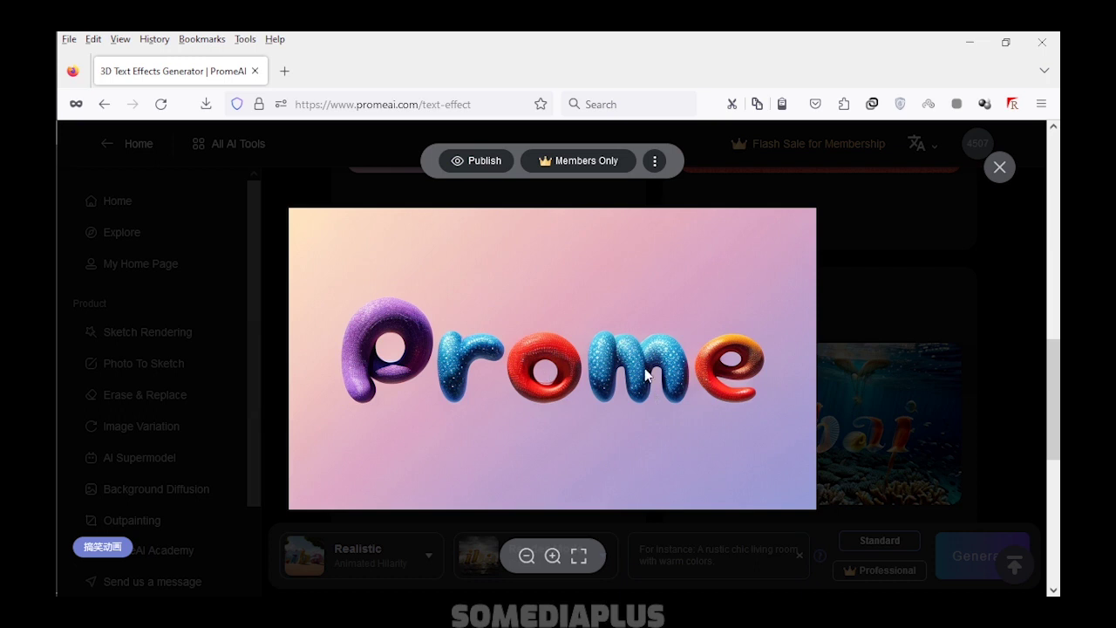
{"action": "left_click", "coordinate": [865, 365]}
Zoom the enlarged pink Prome result out and back, then view the red-ground one again
{"action": "scroll", "coordinate": [837, 402], "scroll_direction": "up", "scroll_amount": 5}
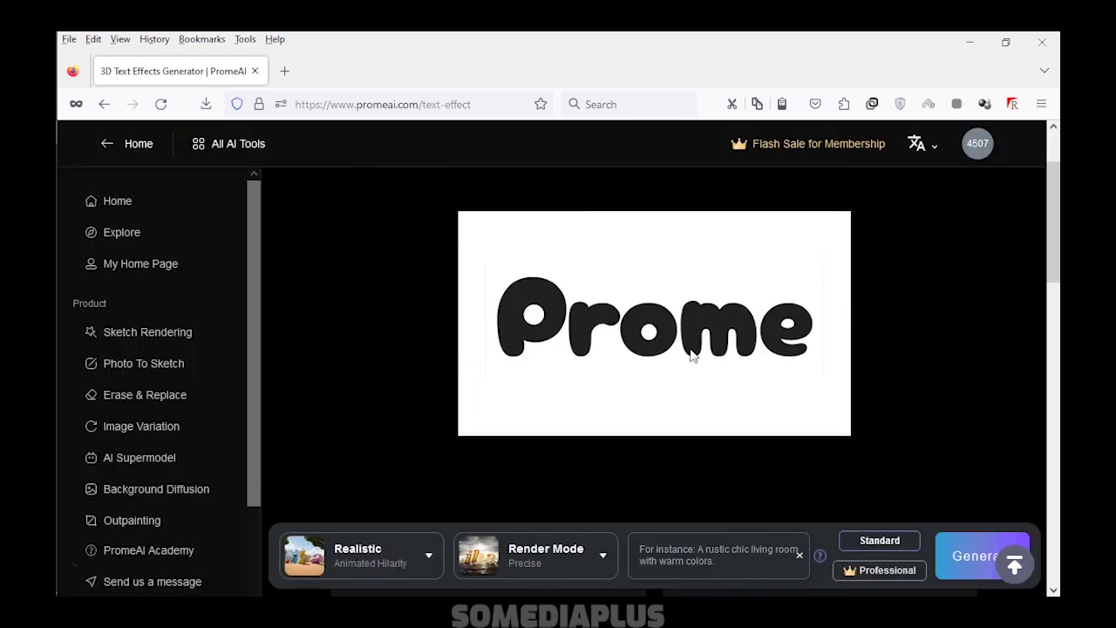
{"action": "scroll", "coordinate": [691, 355], "scroll_direction": "down", "scroll_amount": 5}
{"action": "left_click", "coordinate": [574, 378]}
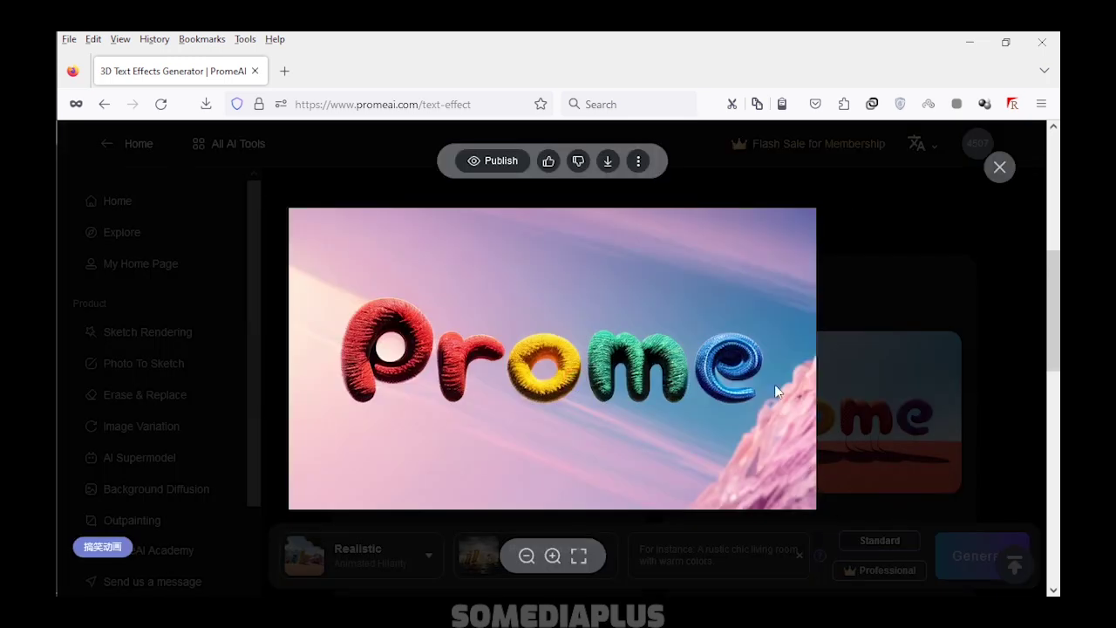
{"action": "left_click", "coordinate": [527, 556]}
{"action": "left_click", "coordinate": [553, 556]}
{"action": "left_click", "coordinate": [884, 497]}
{"action": "left_click", "coordinate": [847, 445]}
{"action": "left_click", "coordinate": [883, 451]}
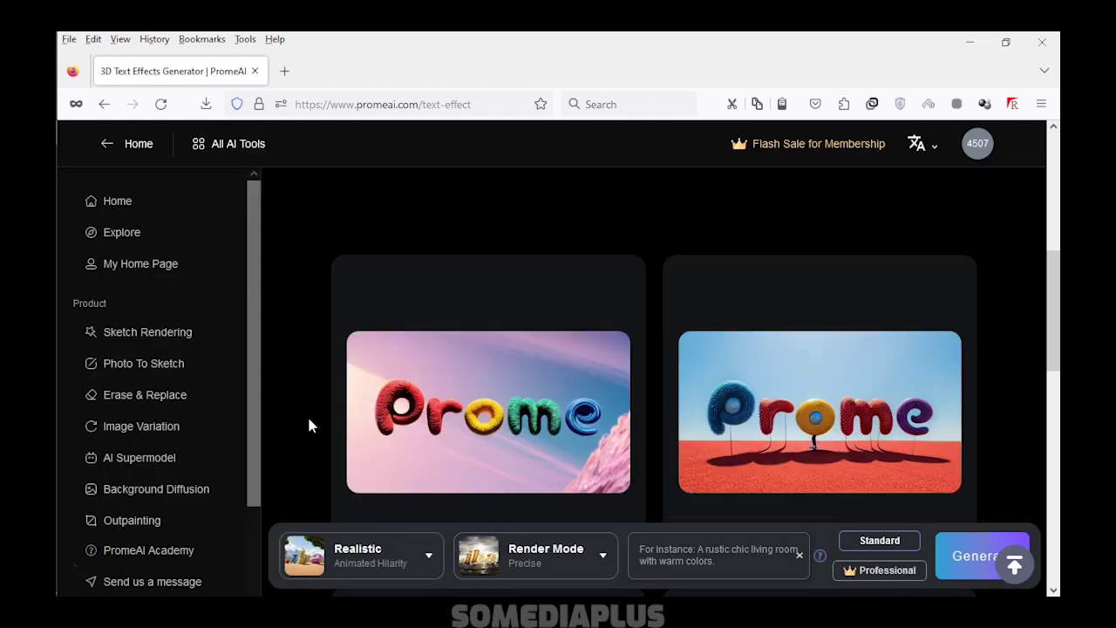
Briefly visit AI Visual Chatbot, then return to the Text Effects page
{"action": "scroll", "coordinate": [607, 448], "scroll_direction": "down", "scroll_amount": 1}
{"action": "mouse_move", "coordinate": [933, 446]}
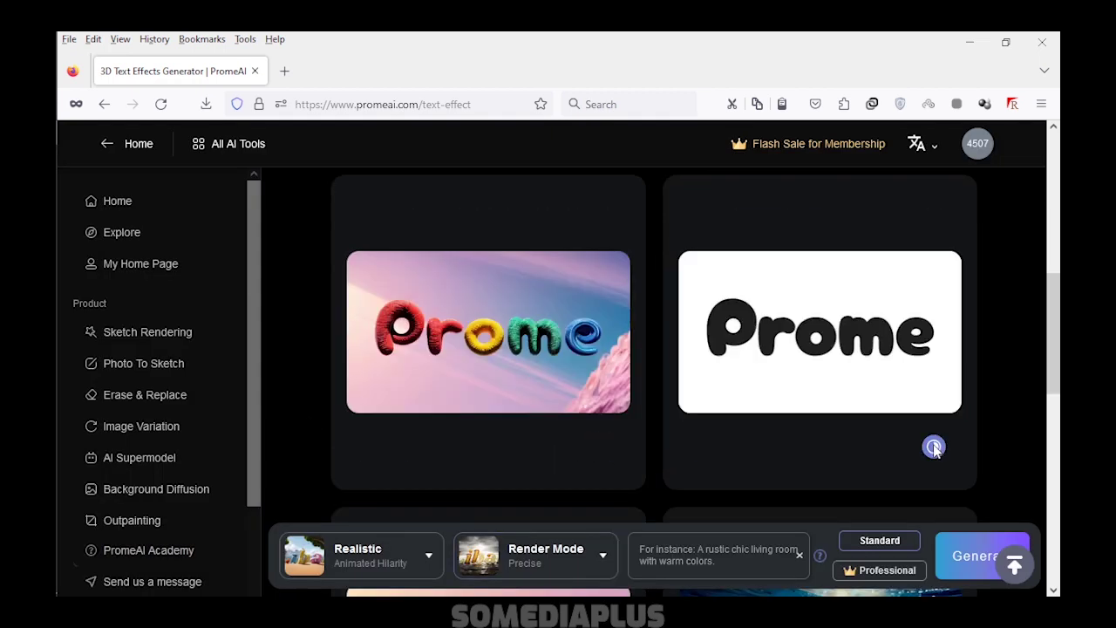
{"action": "scroll", "coordinate": [598, 473], "scroll_direction": "down", "scroll_amount": 3}
{"action": "scroll", "coordinate": [601, 376], "scroll_direction": "down", "scroll_amount": 2}
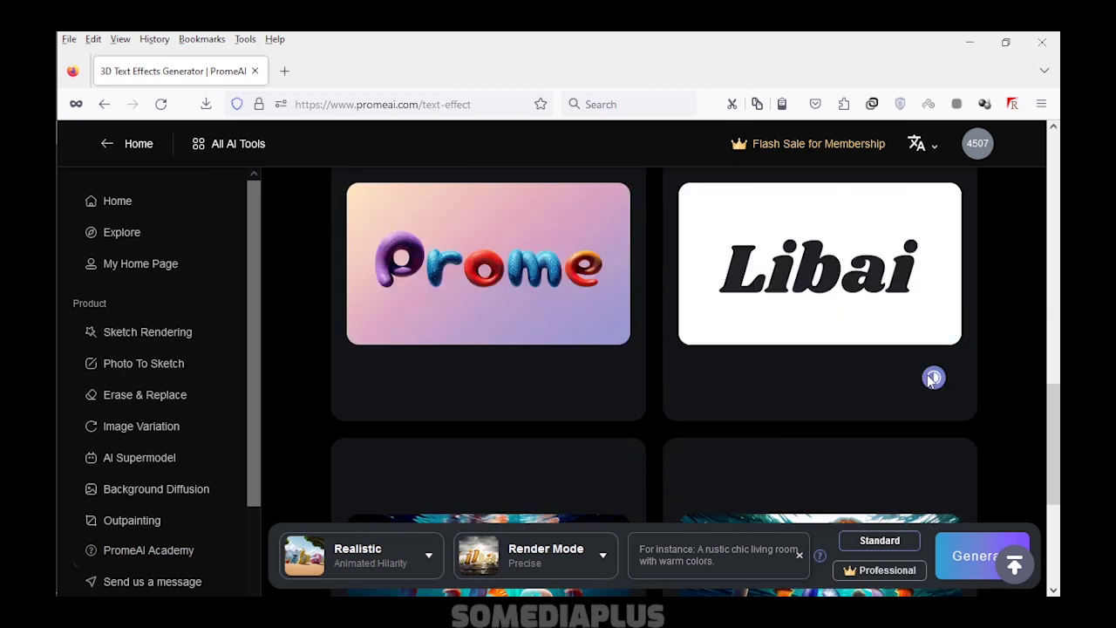
{"action": "scroll", "coordinate": [933, 377], "scroll_direction": "down", "scroll_amount": 3}
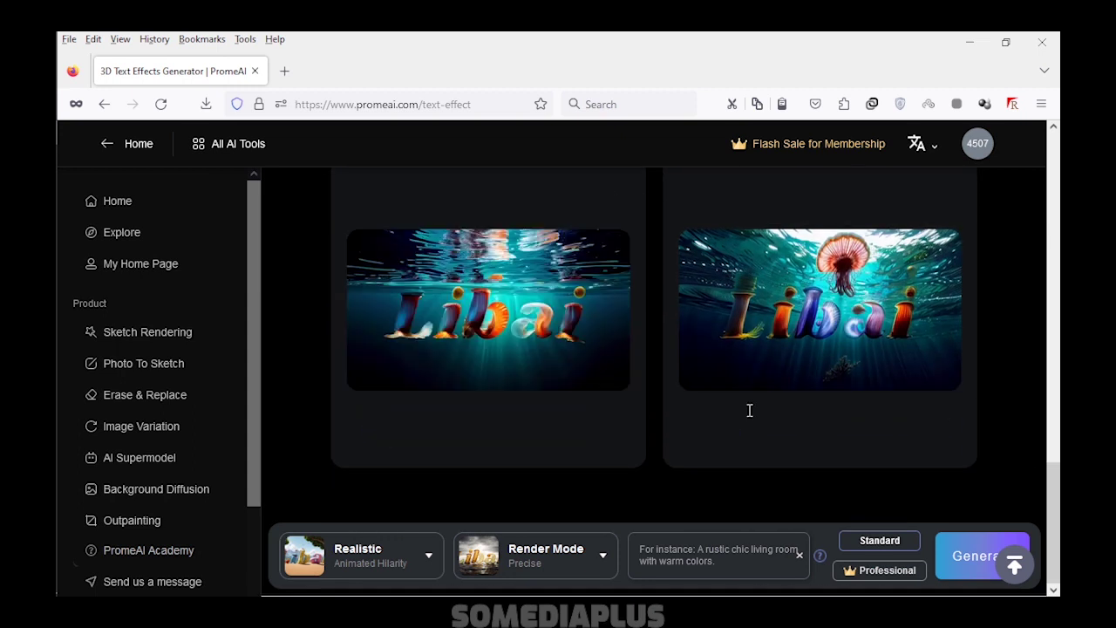
{"action": "scroll", "coordinate": [929, 430], "scroll_direction": "up", "scroll_amount": 5}
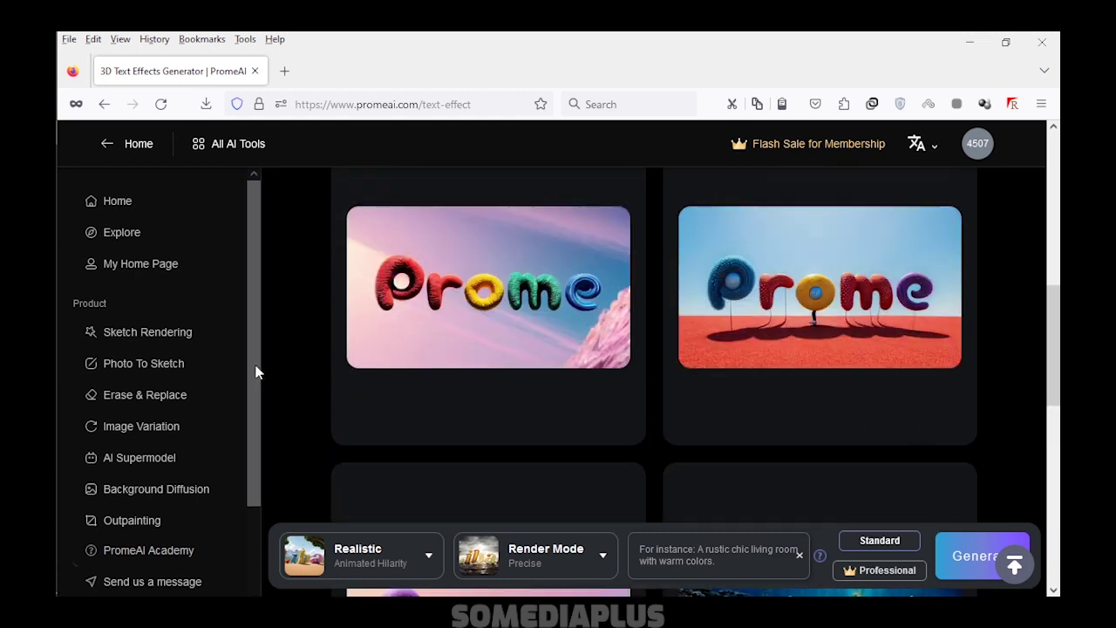
{"action": "left_click_drag", "start_coordinate": [256, 372], "coordinate": [260, 471]}
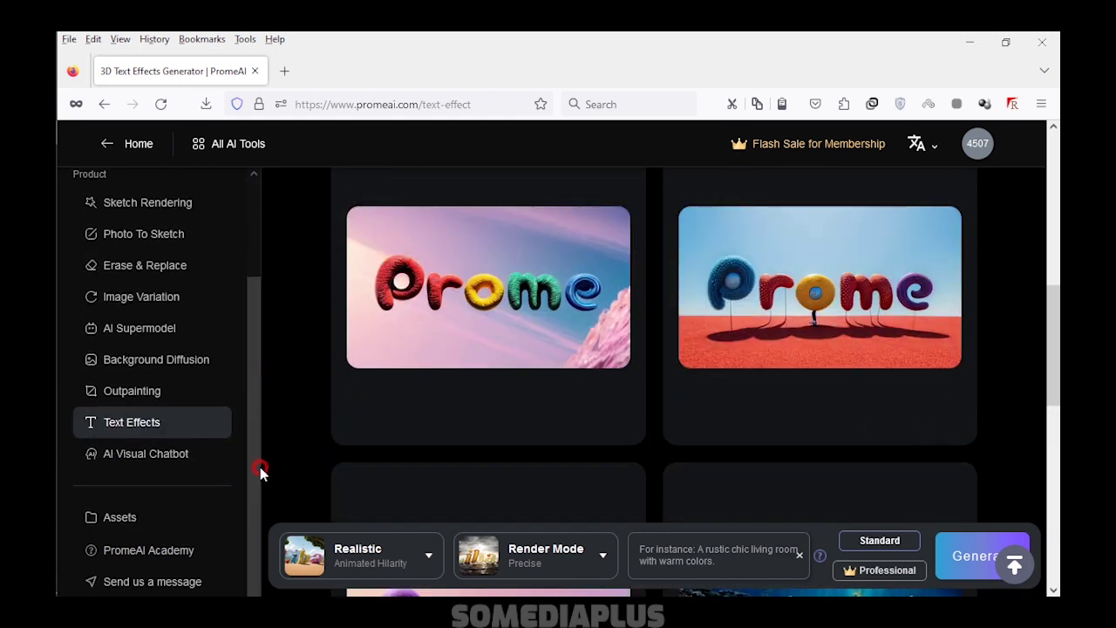
{"action": "left_click", "coordinate": [172, 453]}
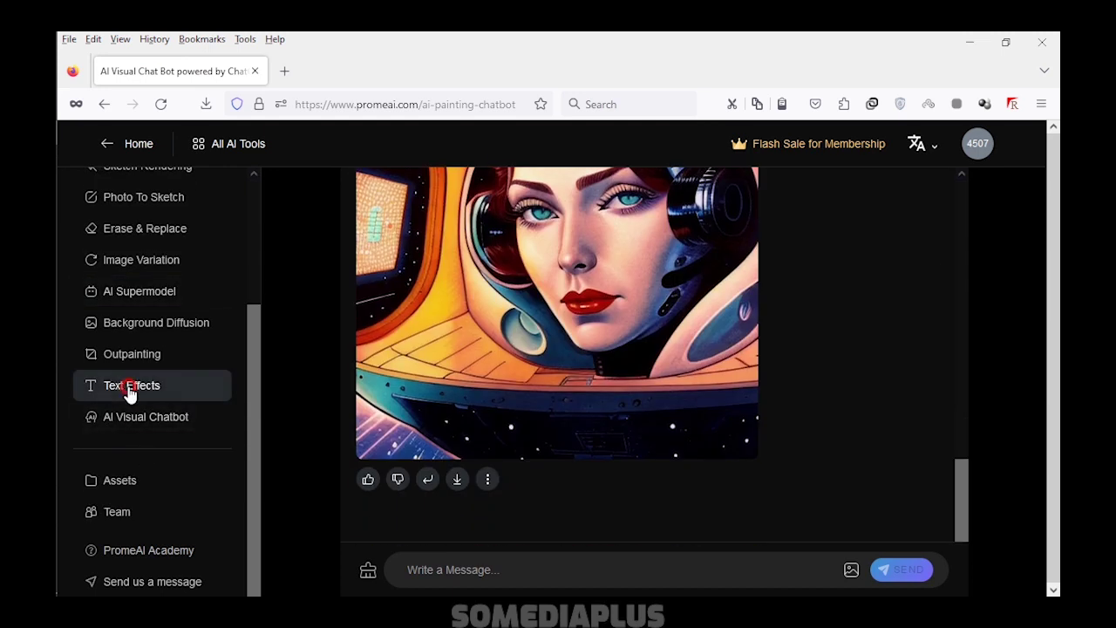
{"action": "left_click", "coordinate": [131, 385]}
{"action": "scroll", "coordinate": [663, 349], "scroll_direction": "down", "scroll_amount": 3}
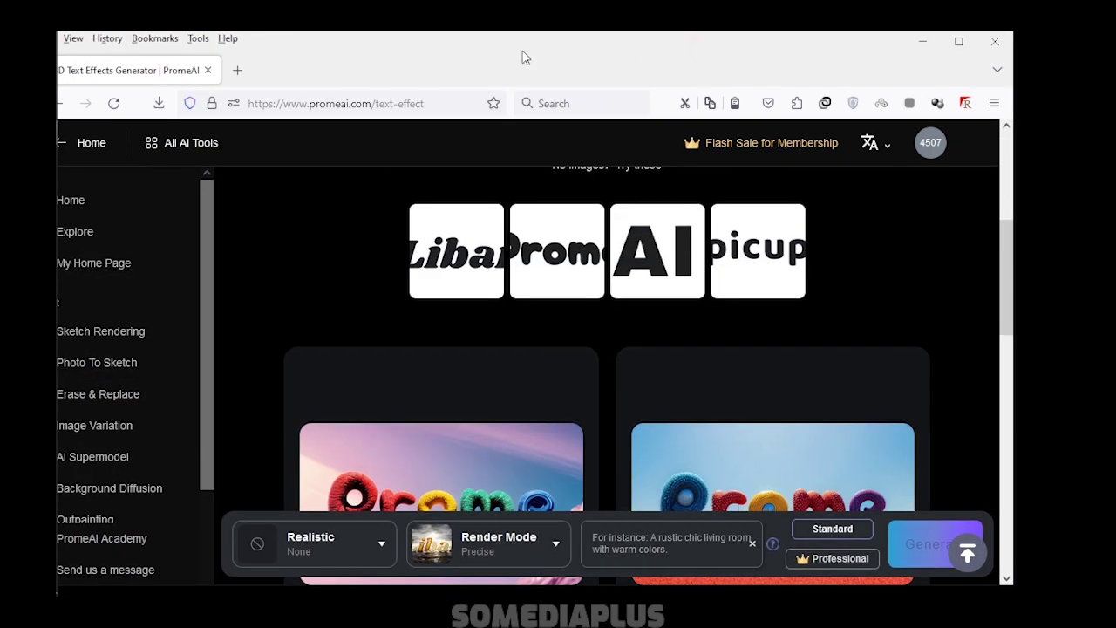
View SOMEDIAPLUS_TEST.jpg in IrfanView, then close the viewer
{"action": "double_click", "coordinate": [709, 51]}
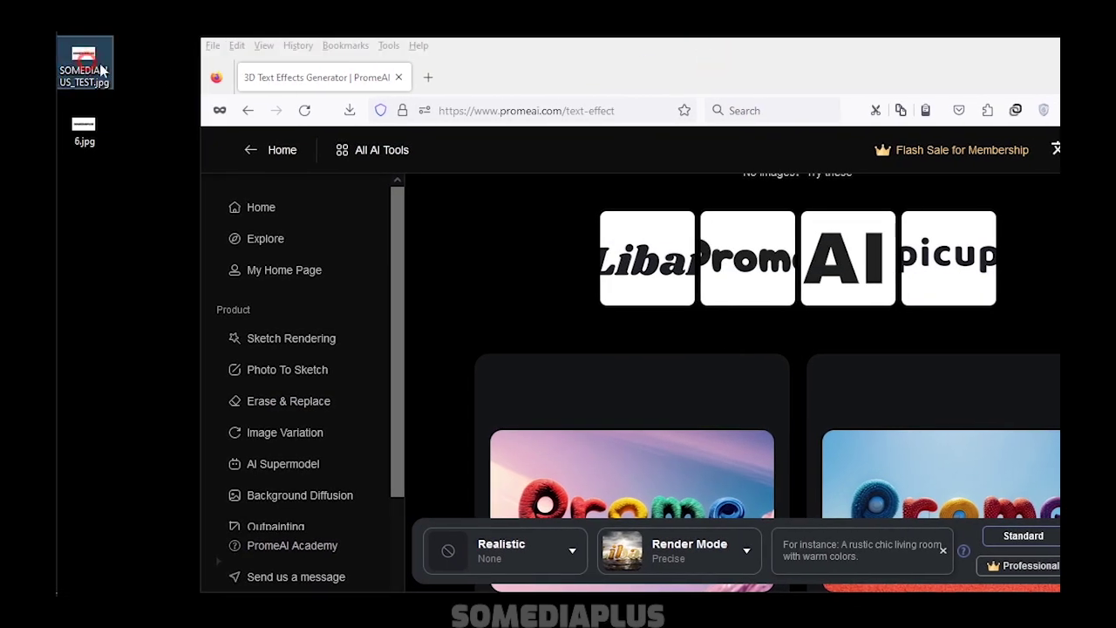
{"action": "double_click", "coordinate": [83, 54]}
{"action": "left_click_drag", "start_coordinate": [349, 129], "coordinate": [410, 124]}
{"action": "left_click_drag", "start_coordinate": [83, 130], "coordinate": [328, 290]}
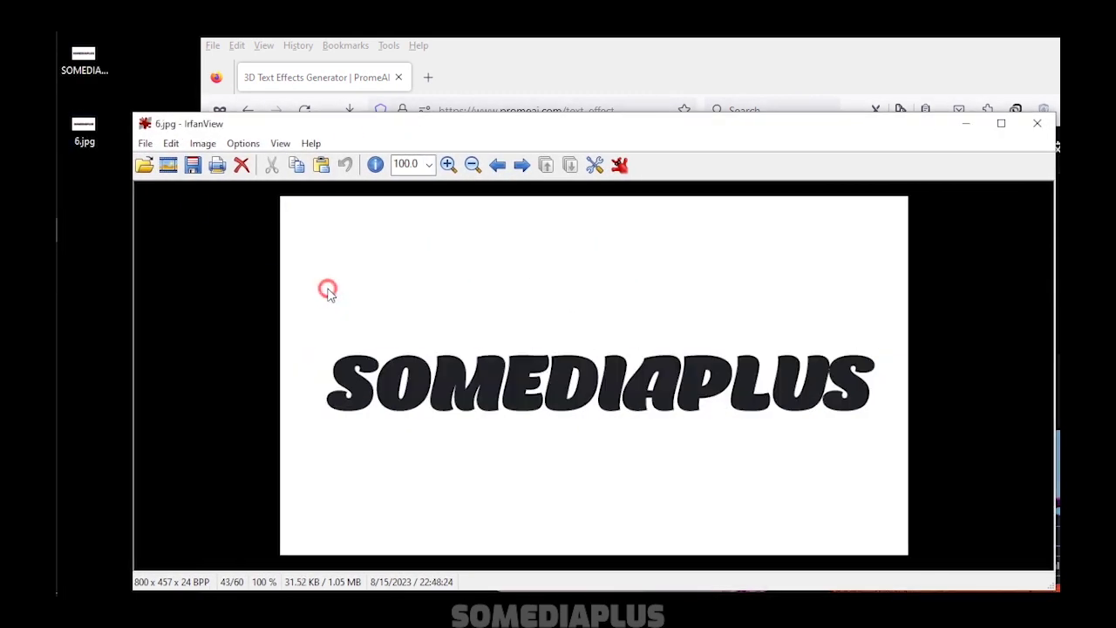
{"action": "left_click_drag", "start_coordinate": [87, 79], "coordinate": [363, 302]}
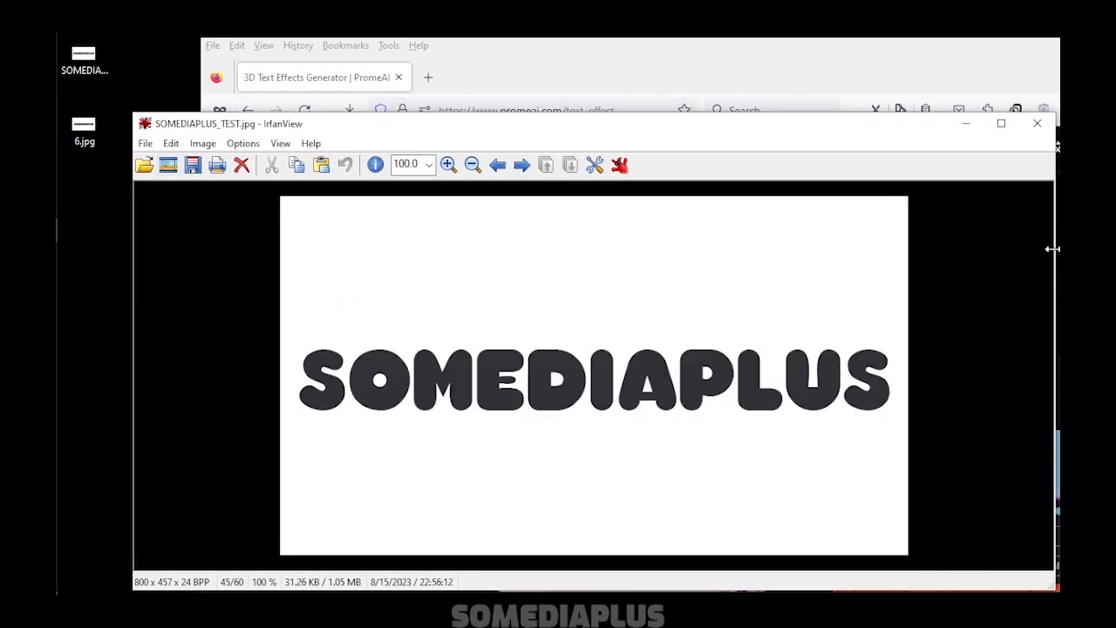
{"action": "left_click", "coordinate": [1037, 123]}
Drag SOMEDIAPLUS_TEST.jpg from the desktop onto PromeAI's upload area
{"action": "scroll", "coordinate": [505, 236], "scroll_direction": "up", "scroll_amount": 4}
{"action": "left_click_drag", "start_coordinate": [83, 57], "coordinate": [680, 341]}
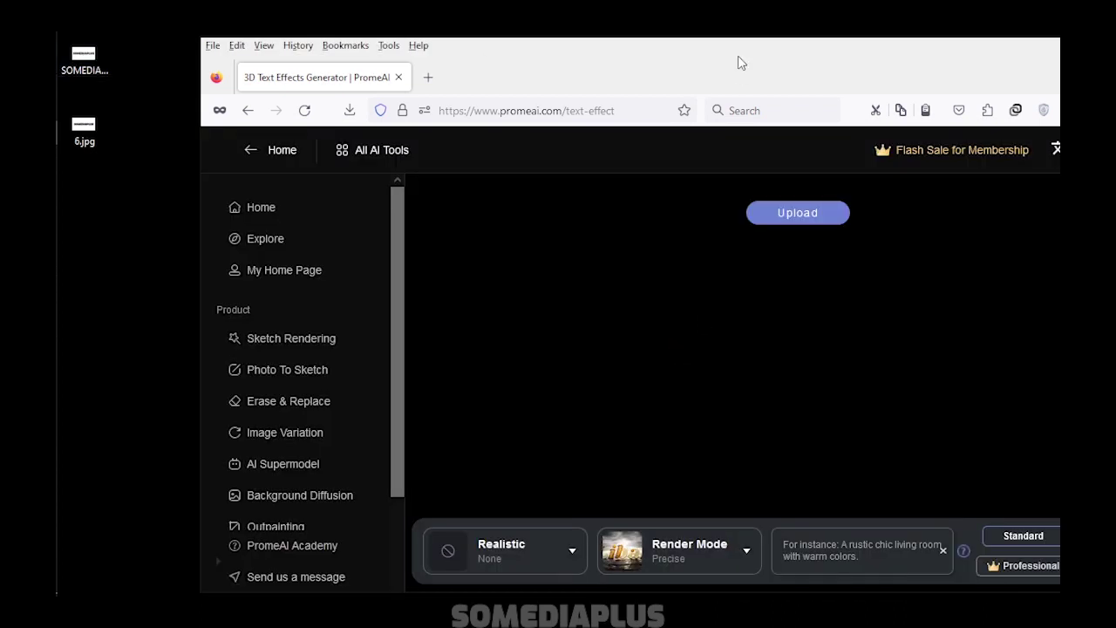
{"action": "left_click_drag", "start_coordinate": [738, 60], "coordinate": [594, 54]}
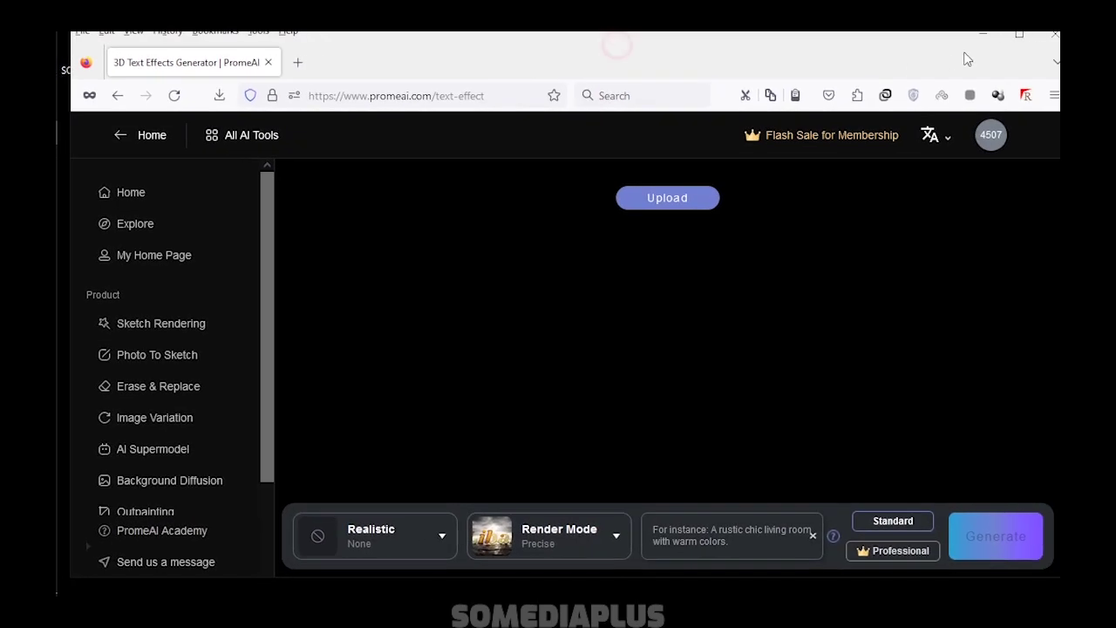
{"action": "scroll", "coordinate": [690, 232], "scroll_direction": "down", "scroll_amount": 2}
Set the Realistic style to Yucca from the Flower style category
{"action": "scroll", "coordinate": [610, 349], "scroll_direction": "up", "scroll_amount": 1}
{"action": "scroll", "coordinate": [524, 419], "scroll_direction": "down", "scroll_amount": 1}
{"action": "left_click", "coordinate": [429, 558]}
{"action": "left_click", "coordinate": [711, 236]}
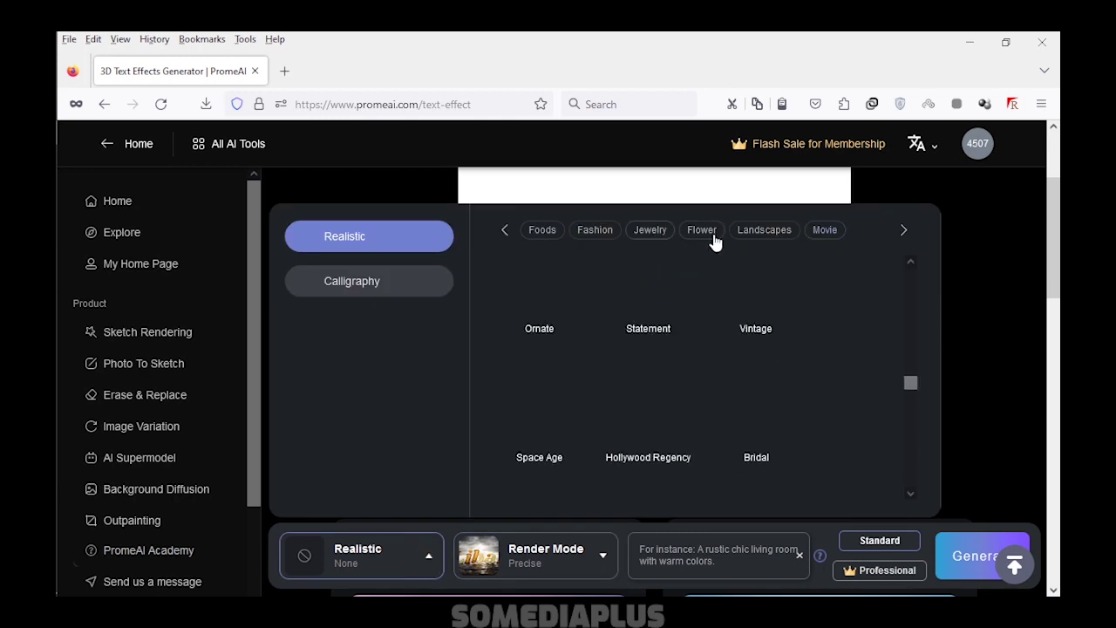
{"action": "left_click", "coordinate": [765, 237]}
{"action": "left_click", "coordinate": [708, 236]}
{"action": "left_click", "coordinate": [703, 231]}
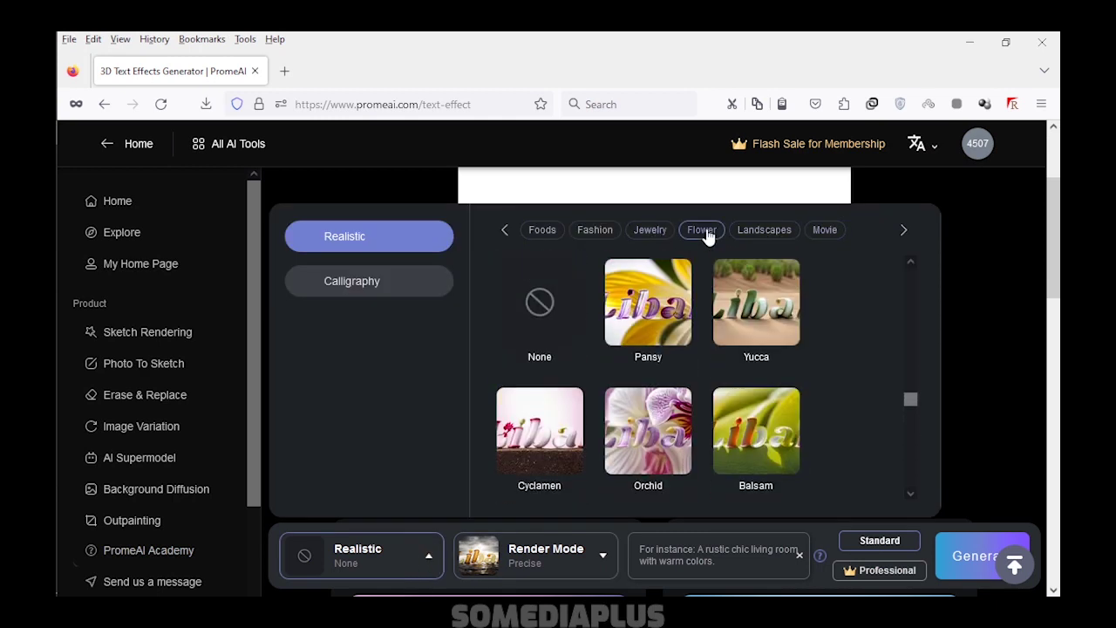
{"action": "left_click", "coordinate": [743, 298]}
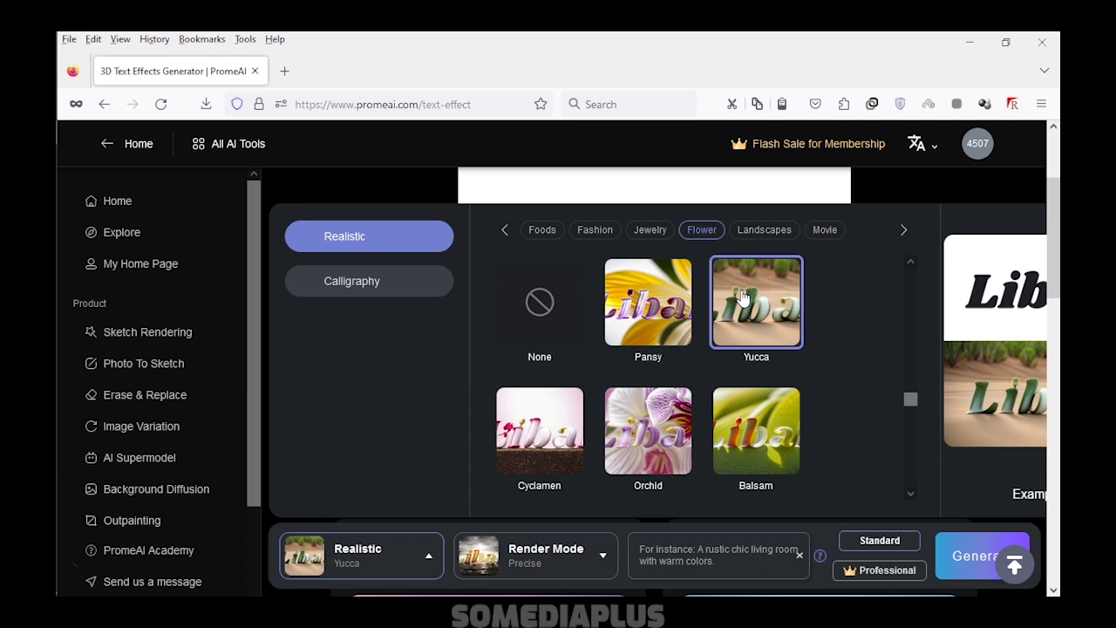
Glance at the Landscapes styles, return to Flower, and keep Precise render mode
{"action": "scroll", "coordinate": [816, 390], "scroll_direction": "down", "scroll_amount": 3}
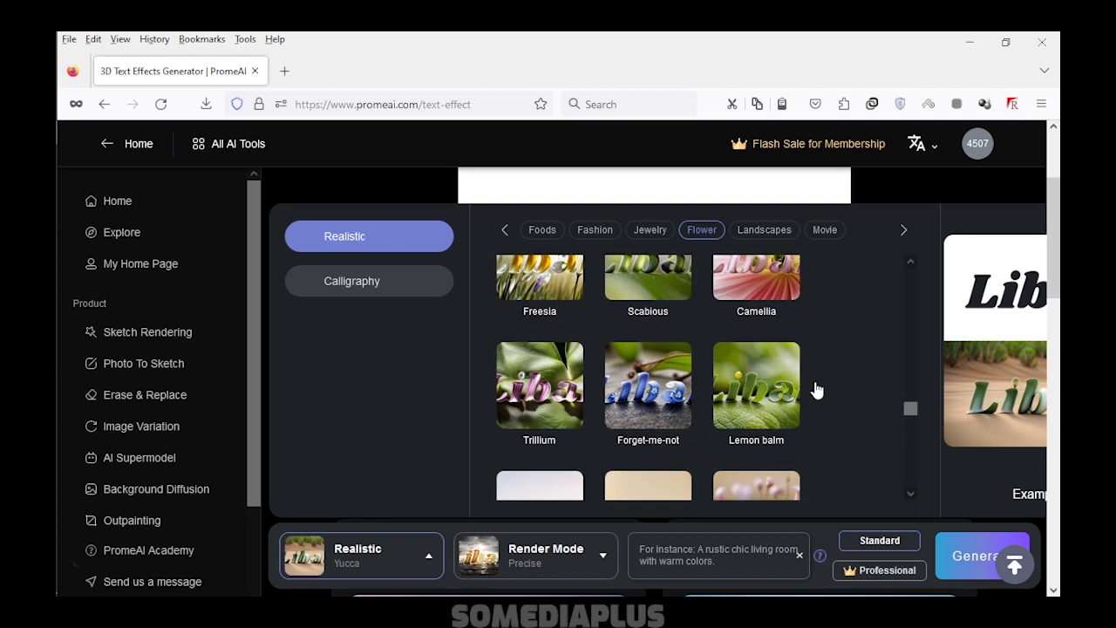
{"action": "scroll", "coordinate": [816, 390], "scroll_direction": "up", "scroll_amount": 3}
{"action": "scroll", "coordinate": [816, 390], "scroll_direction": "up", "scroll_amount": 3}
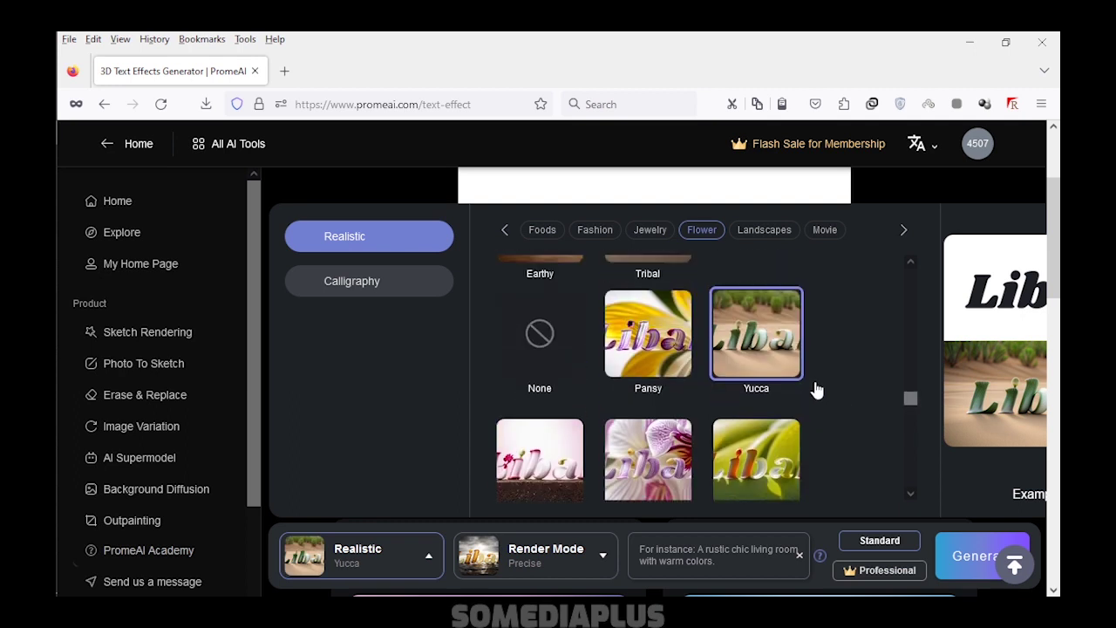
{"action": "scroll", "coordinate": [570, 413], "scroll_direction": "down", "scroll_amount": 2}
{"action": "scroll", "coordinate": [847, 394], "scroll_direction": "up", "scroll_amount": 1}
{"action": "scroll", "coordinate": [817, 369], "scroll_direction": "up", "scroll_amount": 1}
{"action": "left_click", "coordinate": [764, 231]}
{"action": "left_click", "coordinate": [702, 229]}
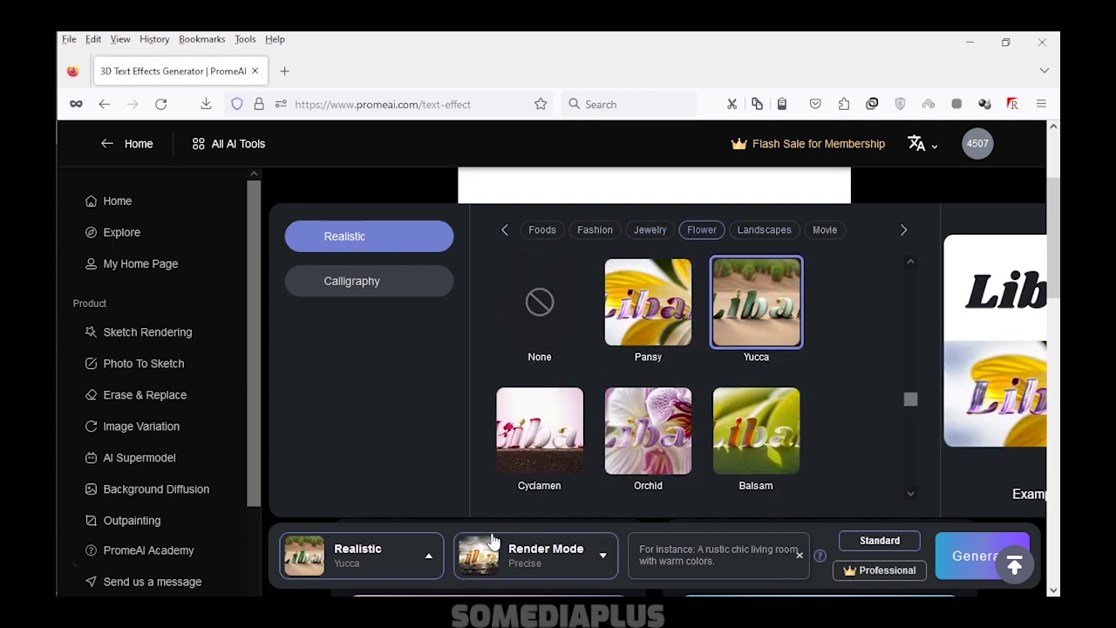
{"action": "left_click", "coordinate": [525, 558]}
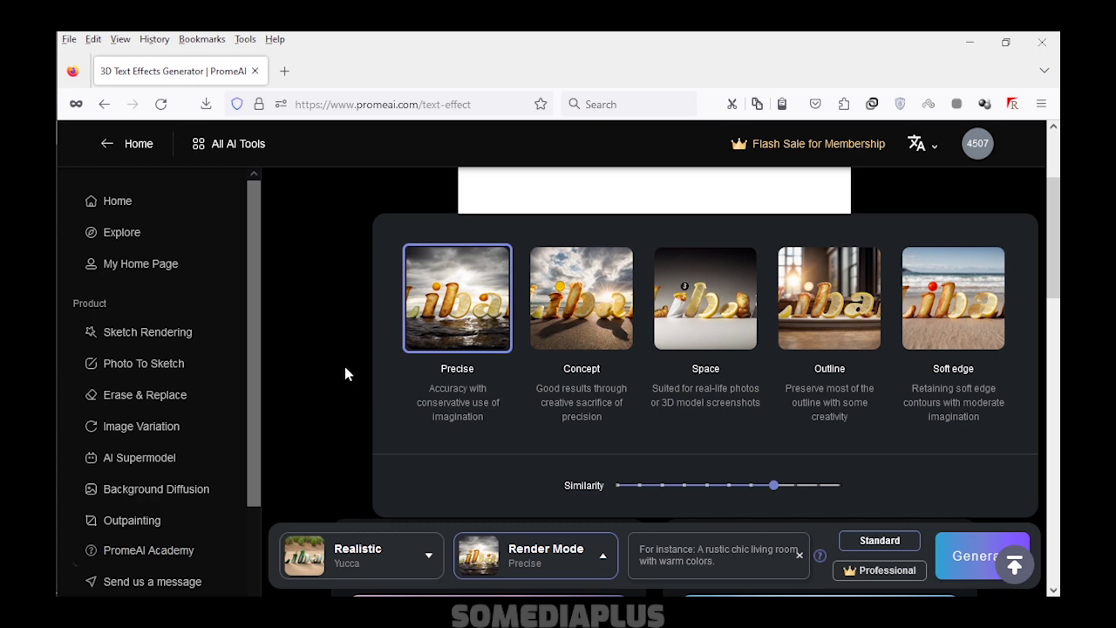
{"action": "left_click", "coordinate": [345, 373]}
Generate the Yucca-style SOMEDIAPLUS images and compare them in the enlarged view
{"action": "left_click", "coordinate": [964, 554]}
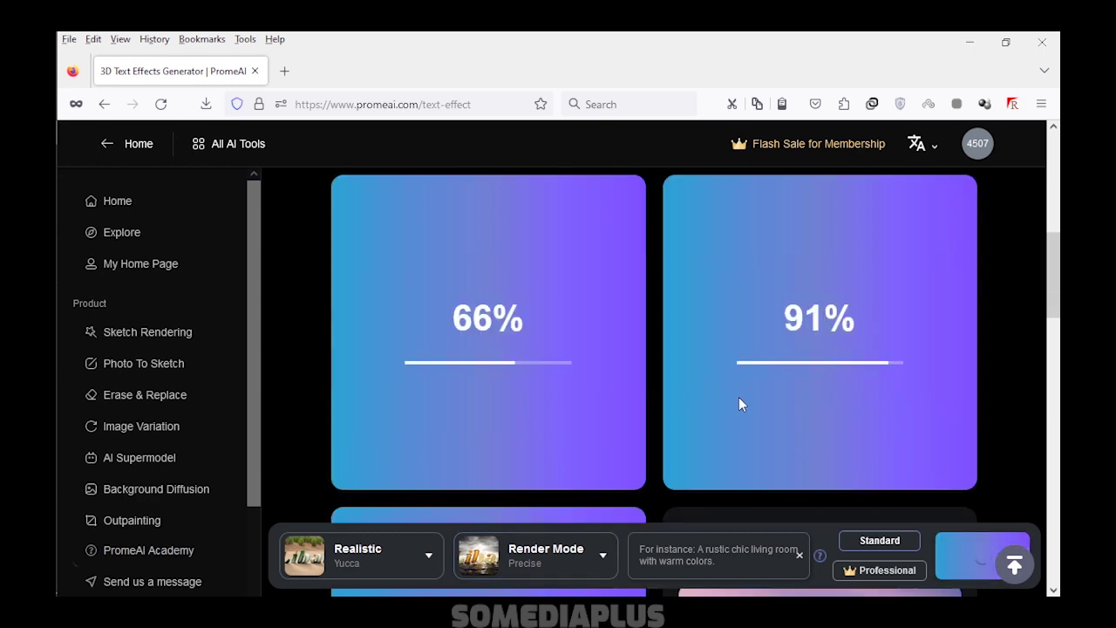
{"action": "scroll", "coordinate": [561, 337], "scroll_direction": "down", "scroll_amount": 3}
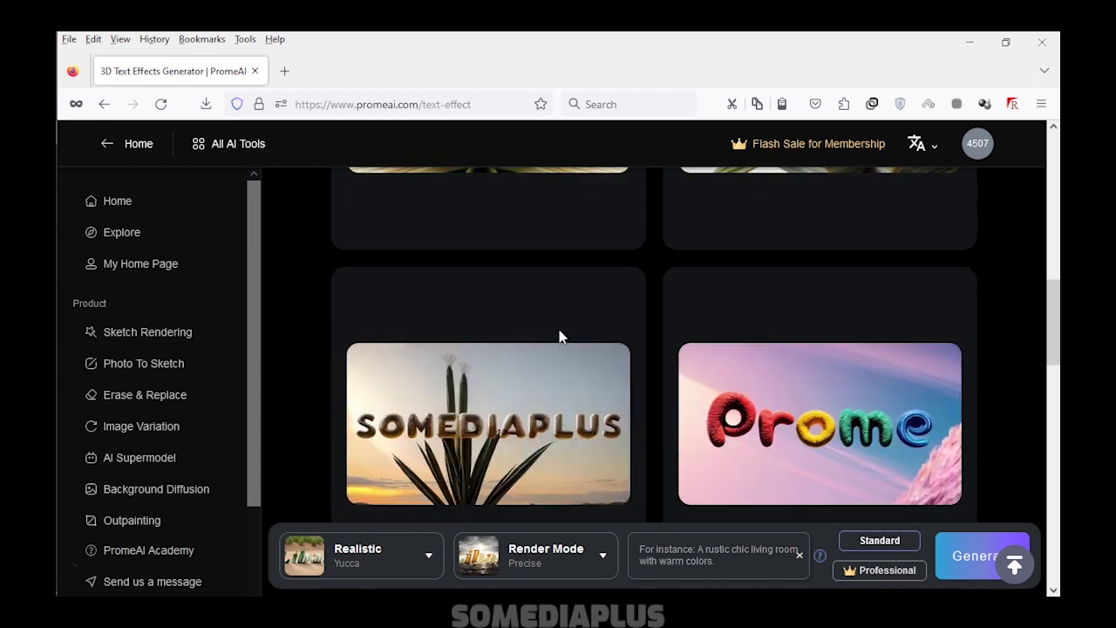
{"action": "scroll", "coordinate": [566, 439], "scroll_direction": "up", "scroll_amount": 3}
{"action": "left_click", "coordinate": [581, 372]}
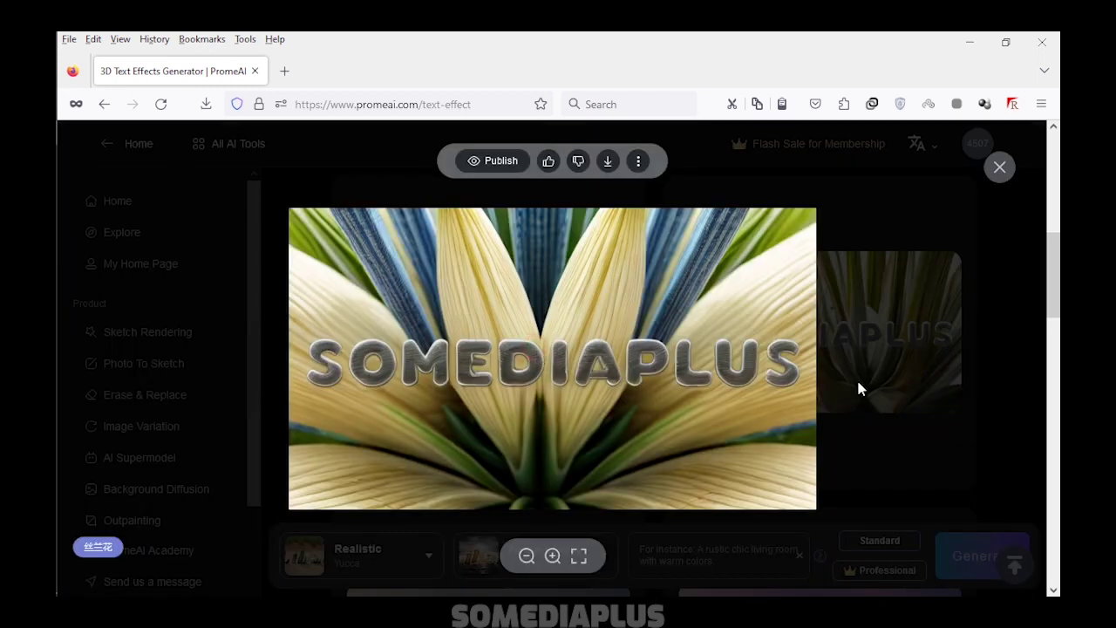
{"action": "left_click", "coordinate": [895, 382]}
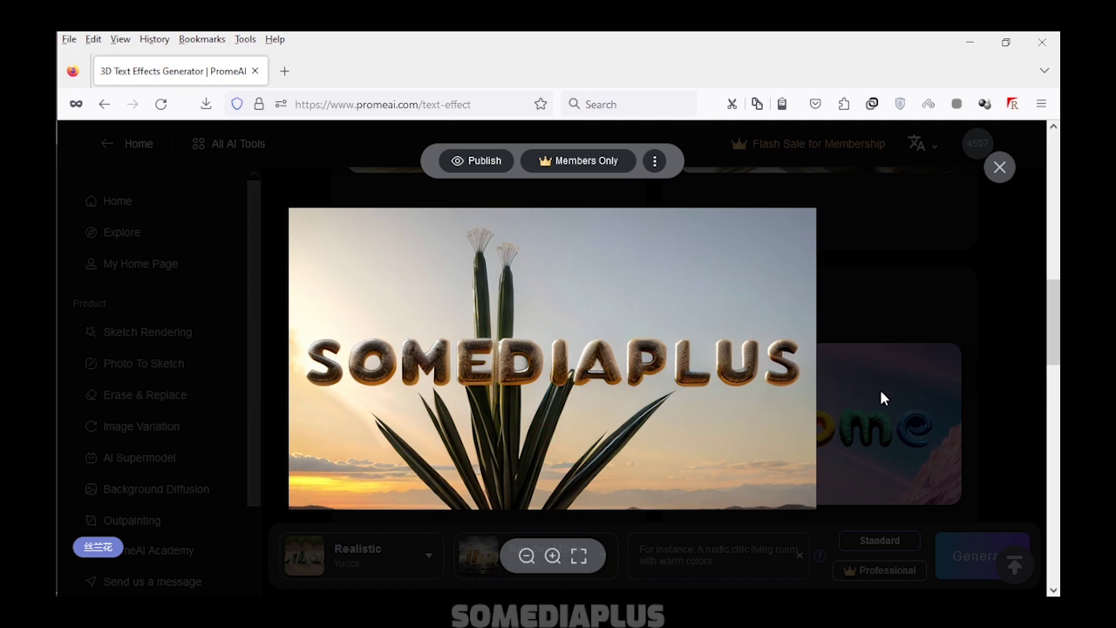
{"action": "left_click", "coordinate": [880, 397]}
Delete the agave-leaf yucca image, keeping the cream flower version
{"action": "scroll", "coordinate": [842, 409], "scroll_direction": "up", "scroll_amount": 3}
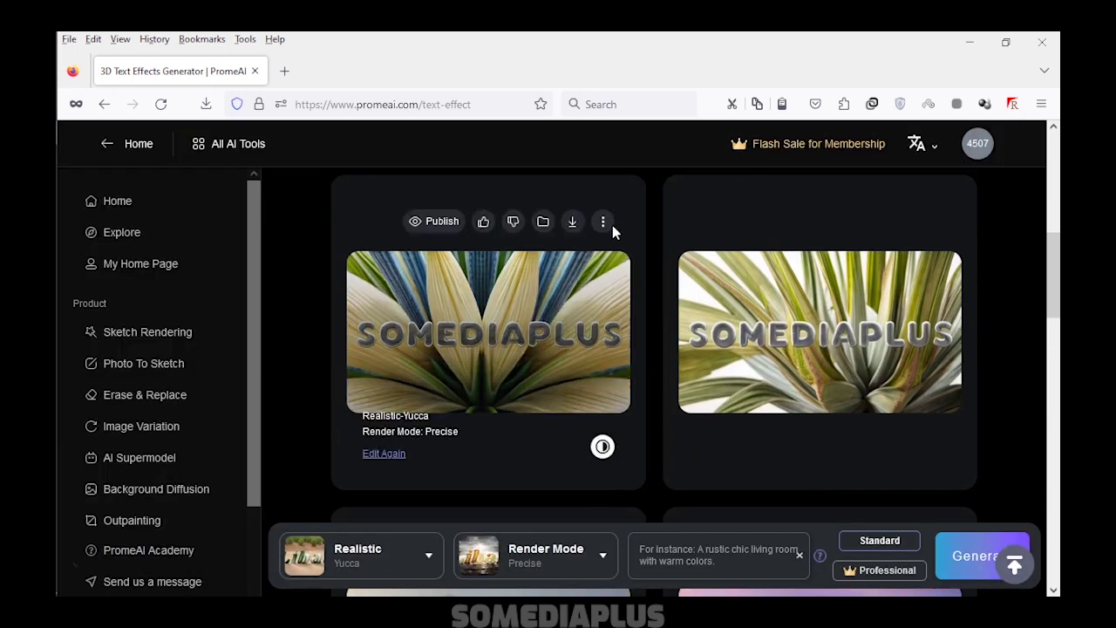
{"action": "left_click", "coordinate": [934, 220]}
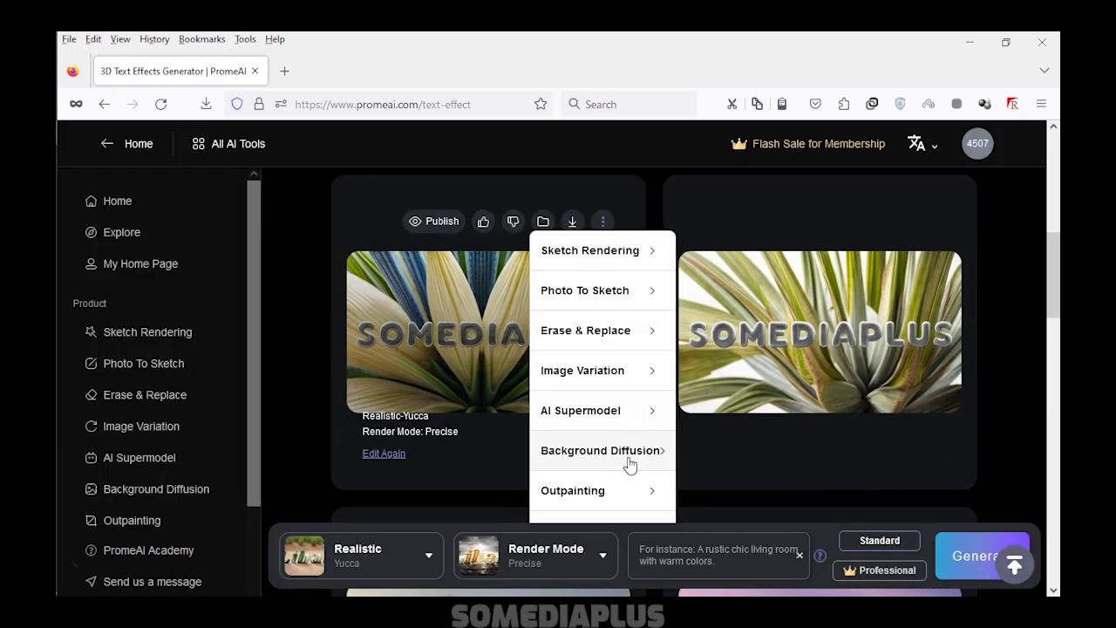
{"action": "scroll", "coordinate": [628, 463], "scroll_direction": "down", "scroll_amount": 1}
{"action": "scroll", "coordinate": [909, 262], "scroll_direction": "up", "scroll_amount": 1}
{"action": "left_click", "coordinate": [922, 267]}
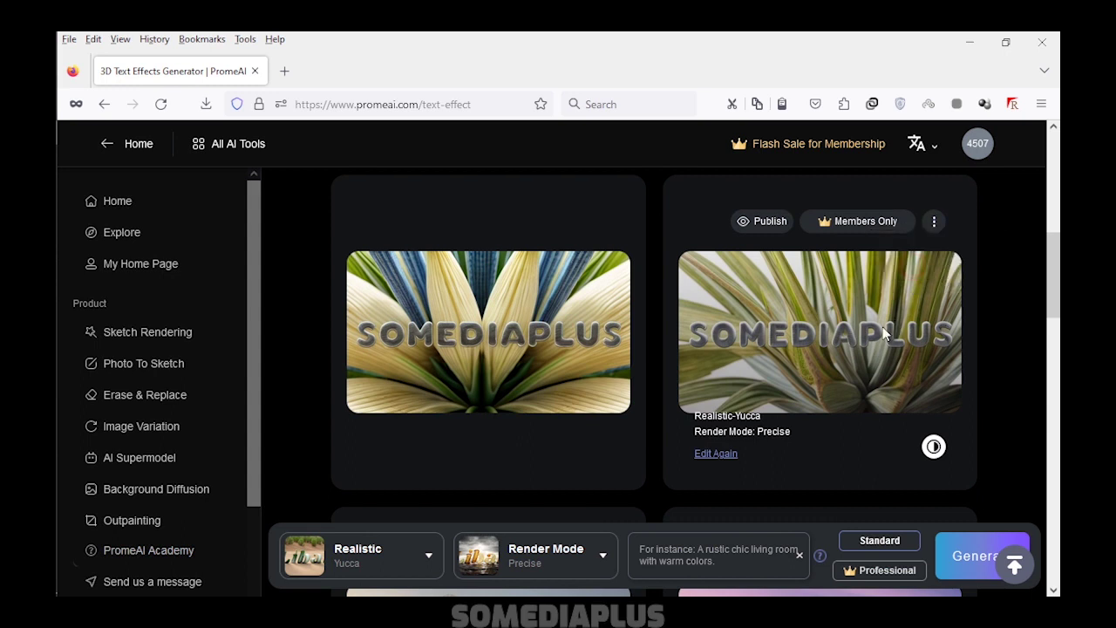
{"action": "left_click", "coordinate": [920, 269]}
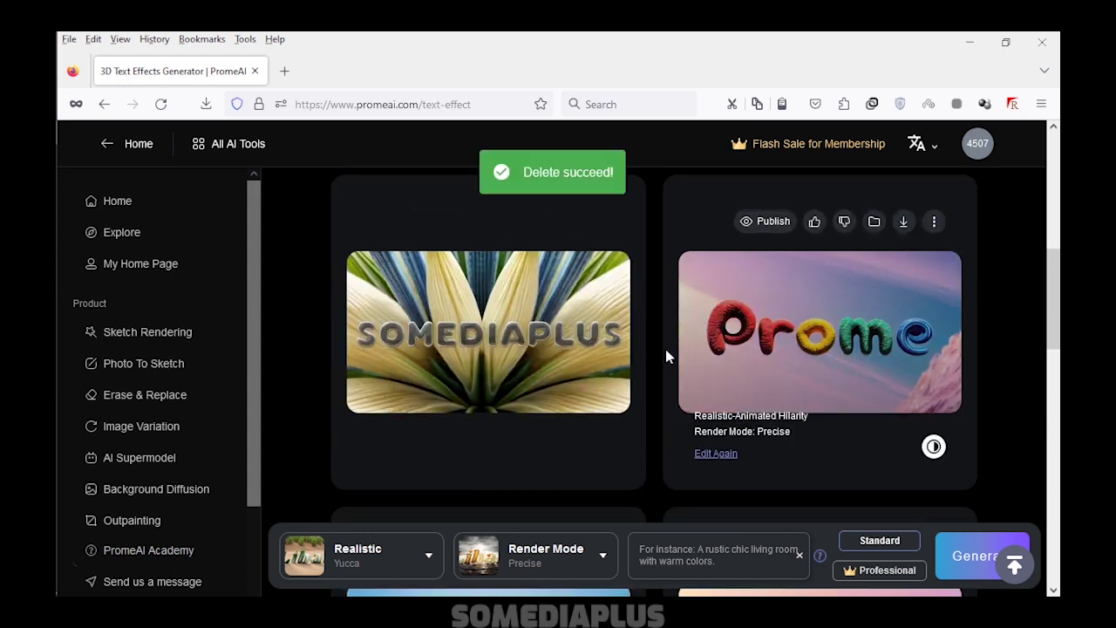
Switch the style to Industrial Combat from the Movie category
{"action": "left_click", "coordinate": [423, 558]}
{"action": "left_click", "coordinate": [424, 560]}
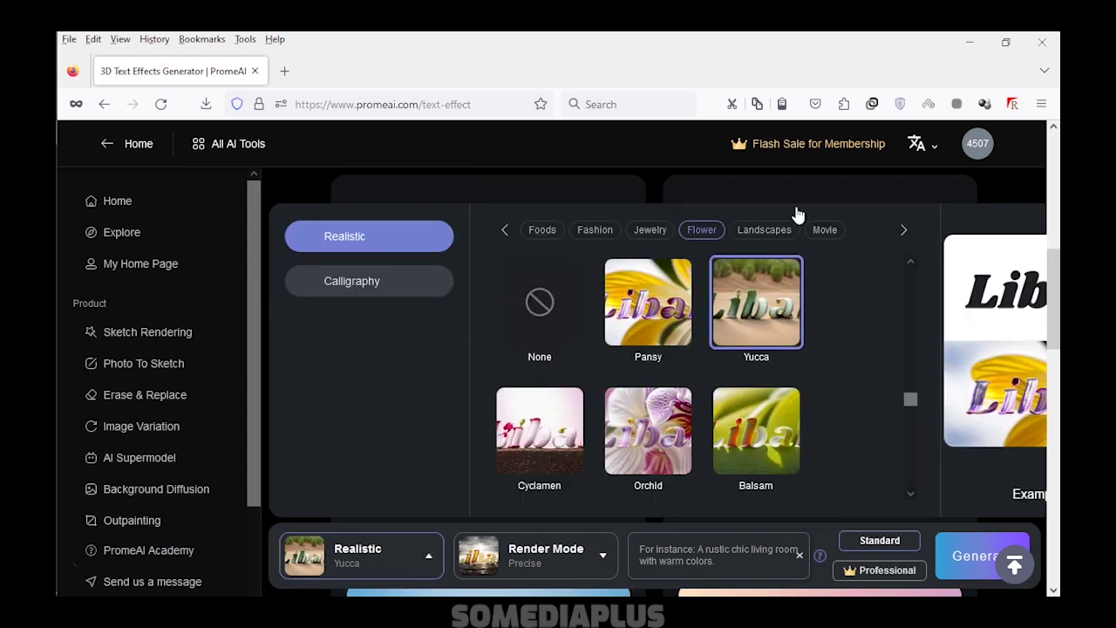
{"action": "left_click", "coordinate": [825, 229]}
{"action": "scroll", "coordinate": [689, 418], "scroll_direction": "down", "scroll_amount": 3}
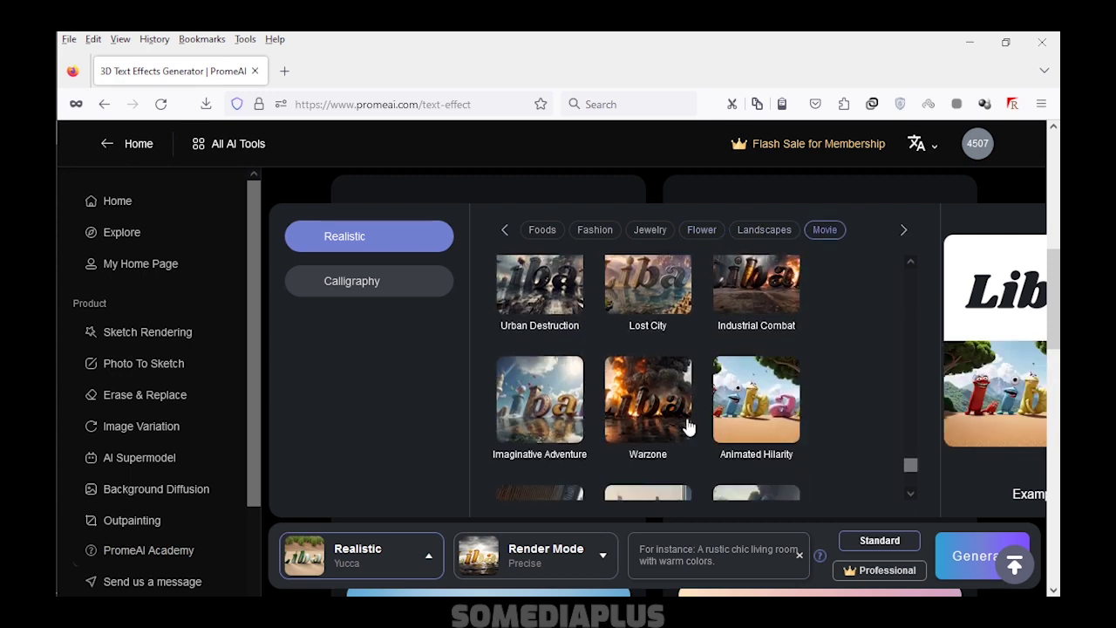
{"action": "scroll", "coordinate": [688, 427], "scroll_direction": "up", "scroll_amount": 1}
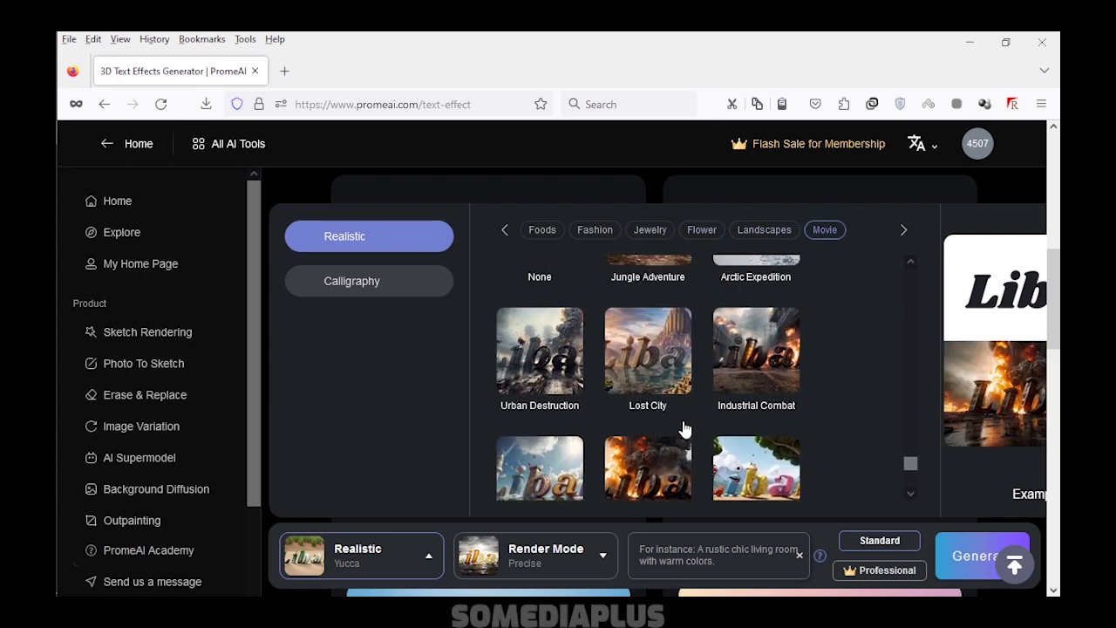
{"action": "left_click", "coordinate": [758, 361]}
{"action": "left_click", "coordinate": [534, 559]}
{"action": "left_click", "coordinate": [299, 347]}
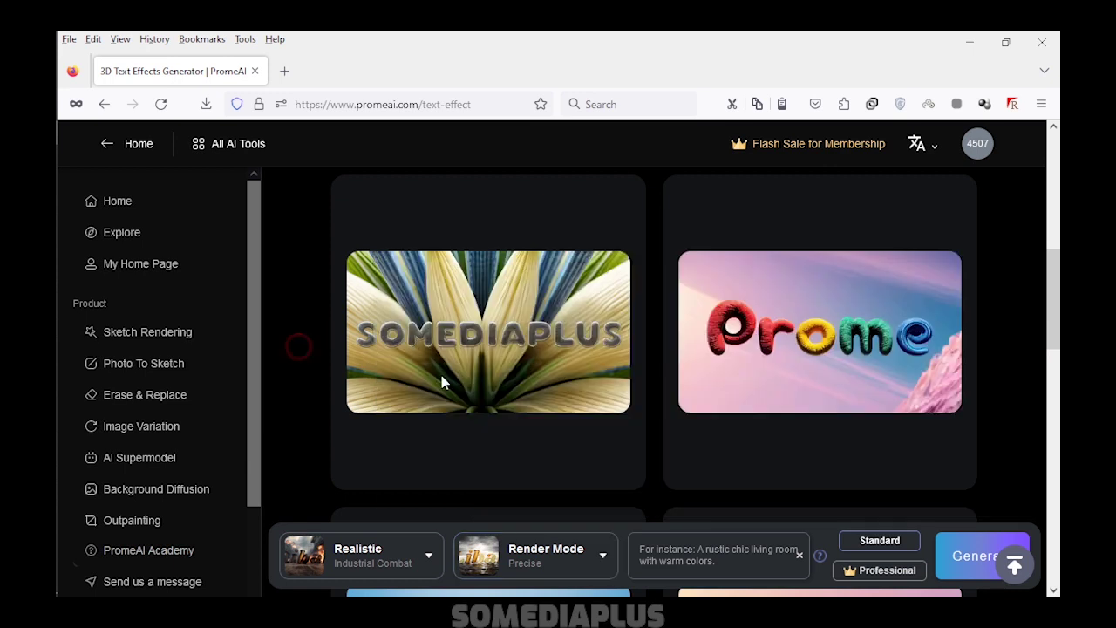
{"action": "scroll", "coordinate": [908, 393], "scroll_direction": "up", "scroll_amount": 4}
{"action": "scroll", "coordinate": [628, 301], "scroll_direction": "down", "scroll_amount": 1}
Generate Industrial Combat images and review the soldier, robot and fiery results
{"action": "left_click", "coordinate": [972, 555]}
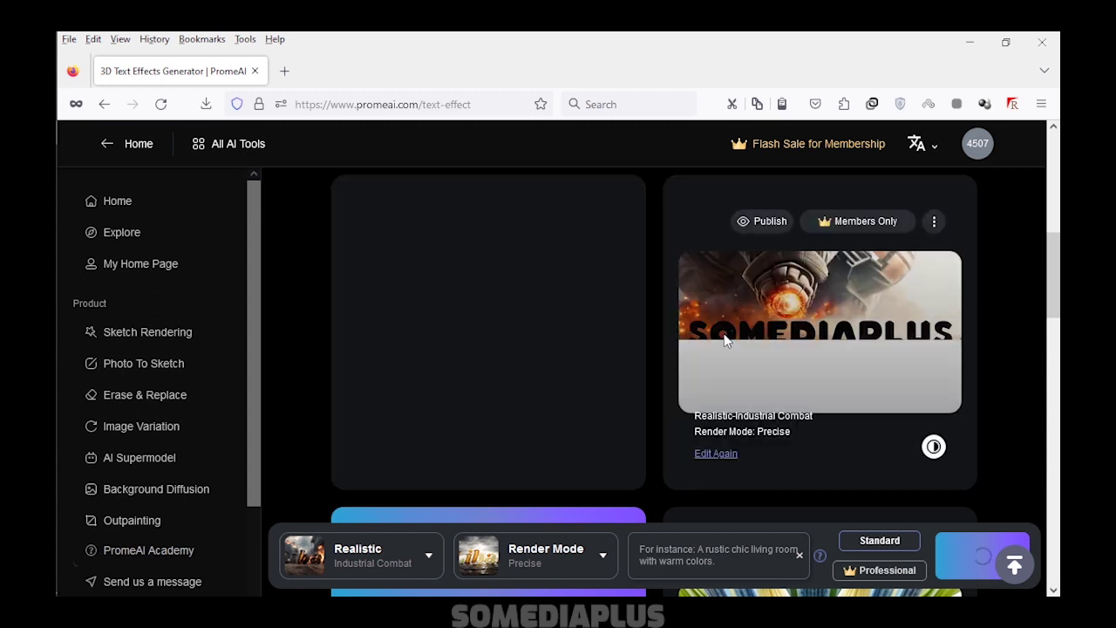
{"action": "scroll", "coordinate": [615, 371], "scroll_direction": "down", "scroll_amount": 3}
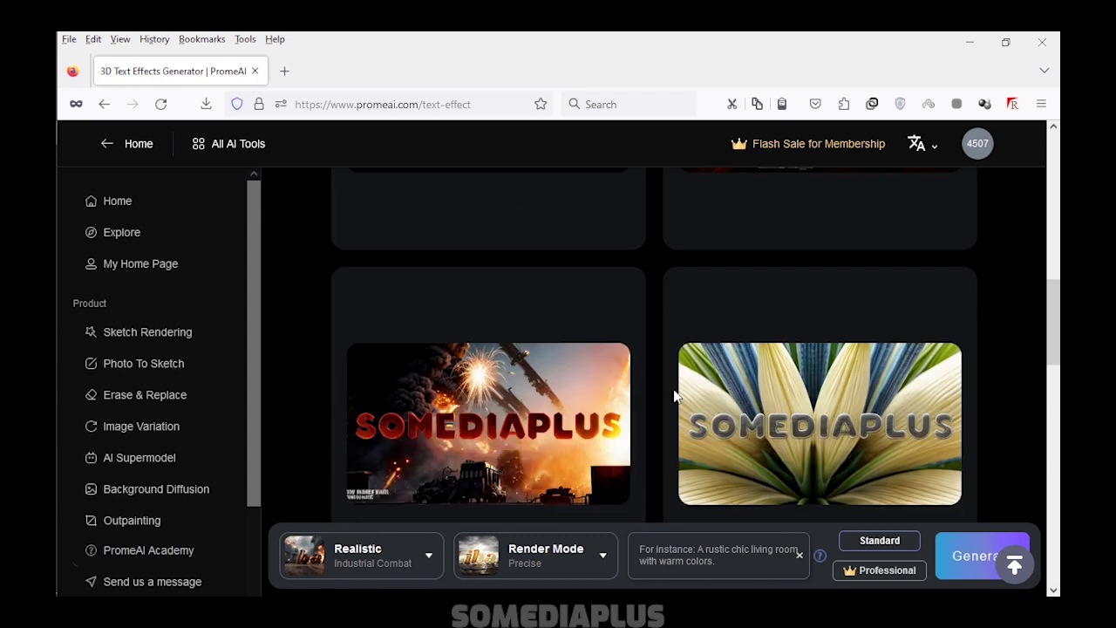
{"action": "scroll", "coordinate": [674, 395], "scroll_direction": "up", "scroll_amount": 3}
{"action": "left_click", "coordinate": [538, 344]}
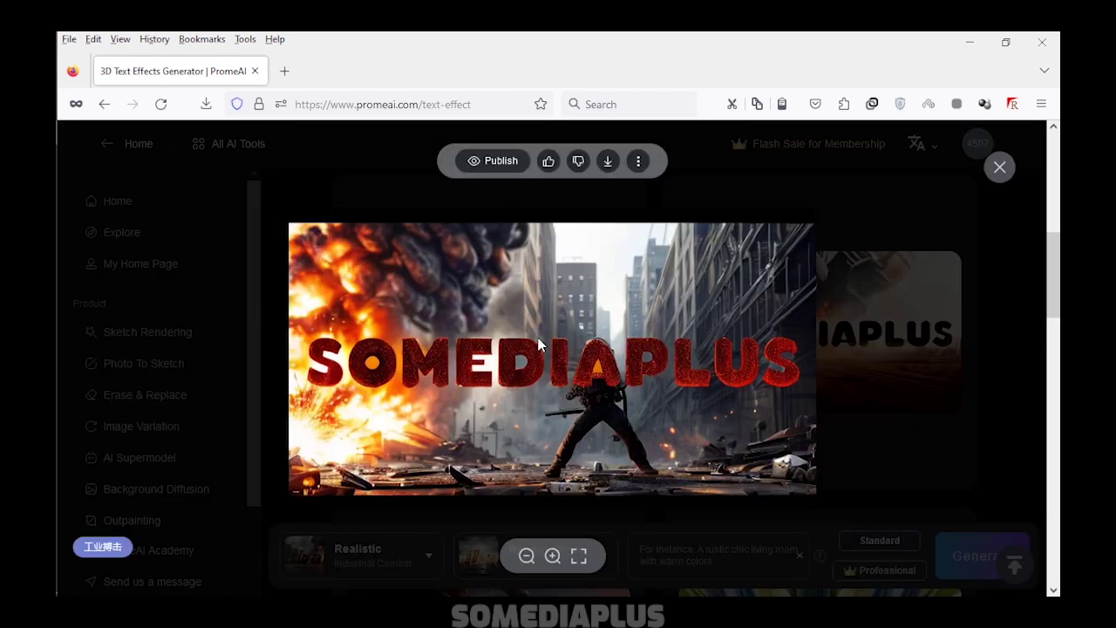
{"action": "left_click", "coordinate": [858, 387]}
{"action": "left_click", "coordinate": [833, 344]}
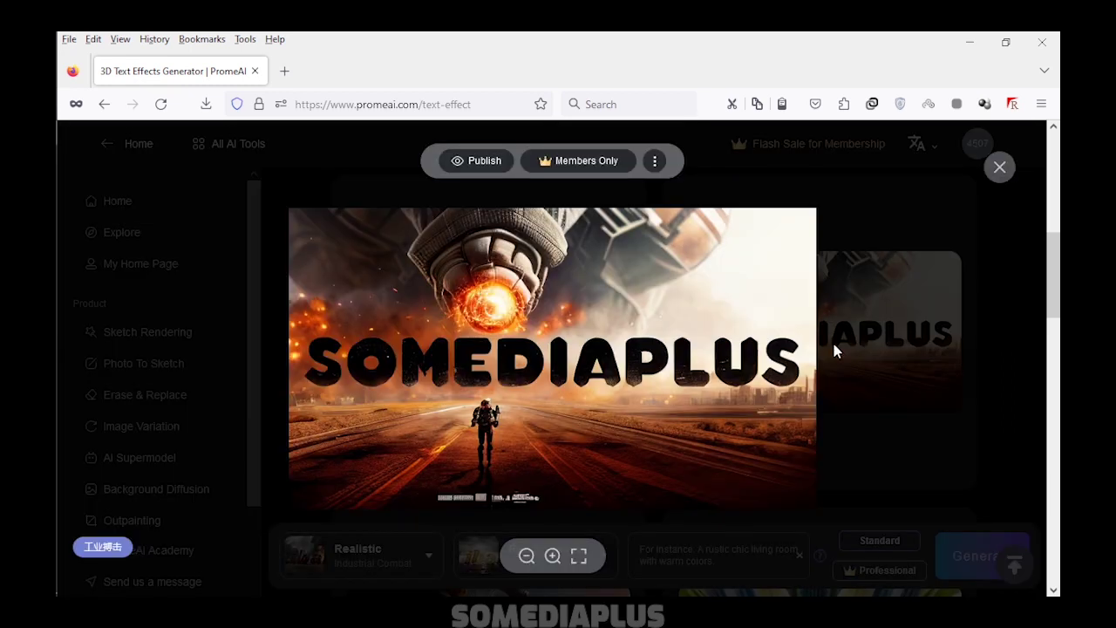
{"action": "left_click", "coordinate": [833, 343]}
{"action": "scroll", "coordinate": [657, 378], "scroll_direction": "down", "scroll_amount": 3}
{"action": "left_click", "coordinate": [689, 353]}
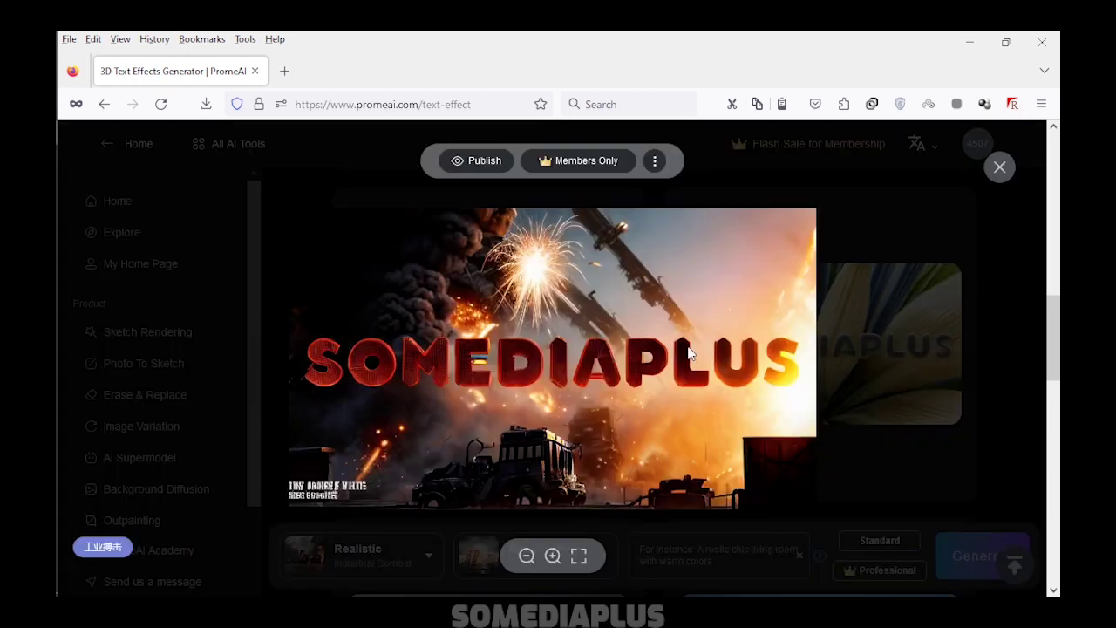
{"action": "left_click", "coordinate": [888, 340]}
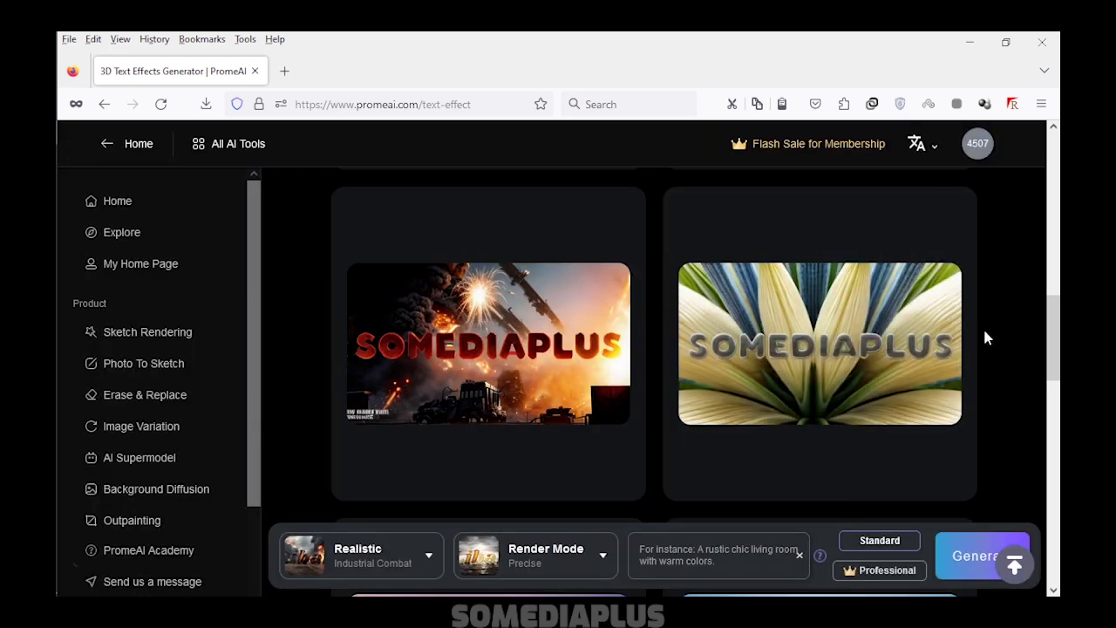
{"action": "scroll", "coordinate": [984, 331], "scroll_direction": "up", "scroll_amount": 2}
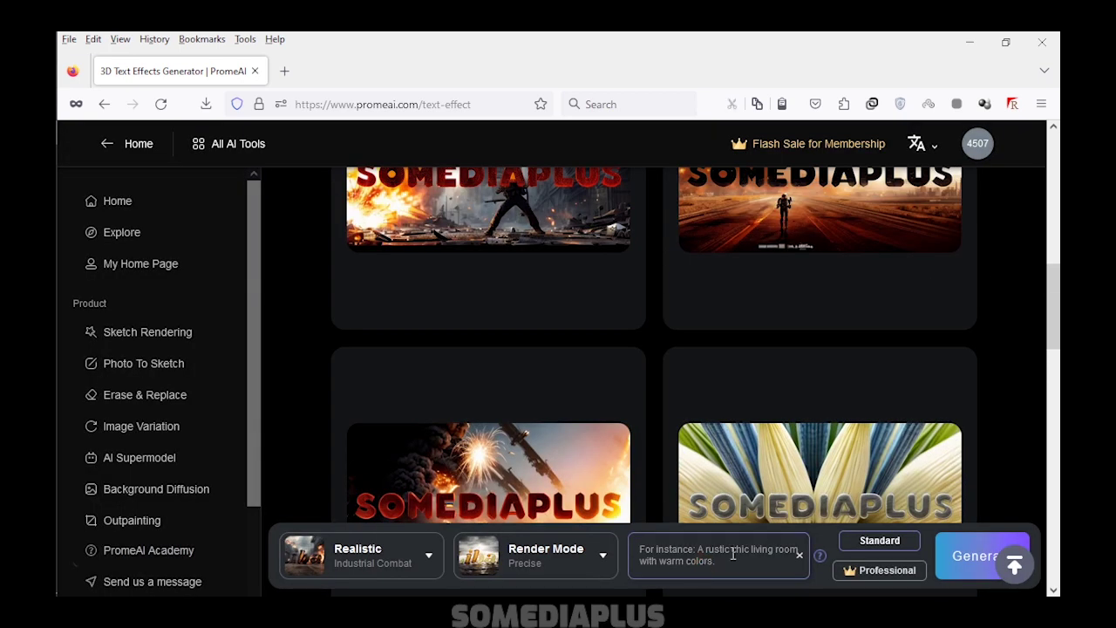
Replace the prompt with a description of the text on the ground casting shadows
{"action": "type", "text": "text"}
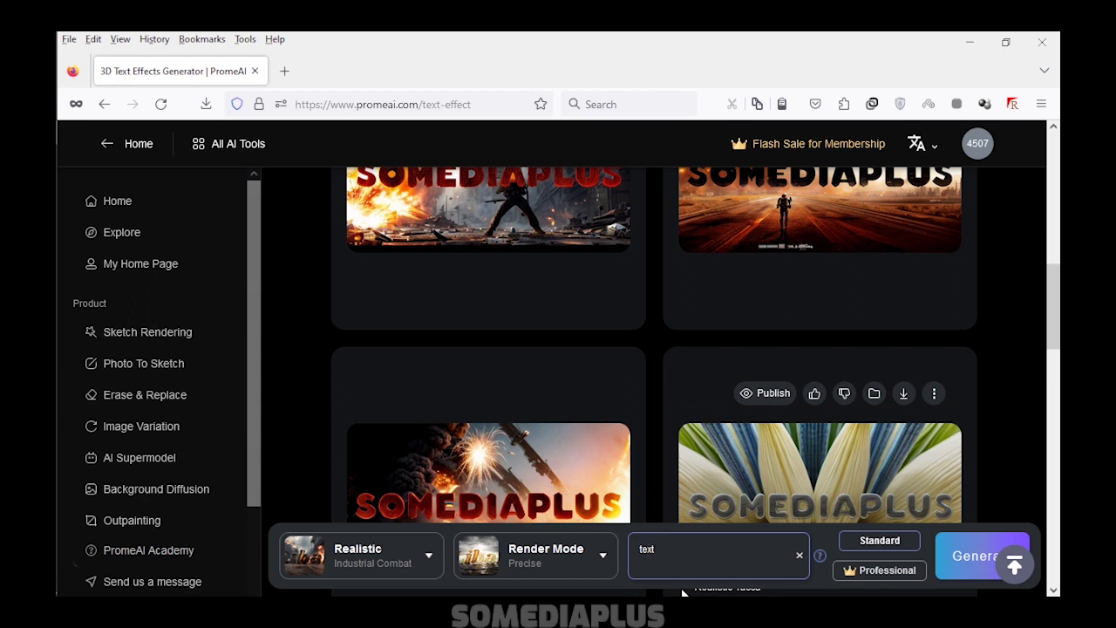
{"action": "key", "text": "ctrl+a"}
{"action": "type", "text": "the text is on the ground and cast shadows on the ground or street."}
Delete an older result card
{"action": "scroll", "coordinate": [748, 561], "scroll_direction": "down", "scroll_amount": 1}
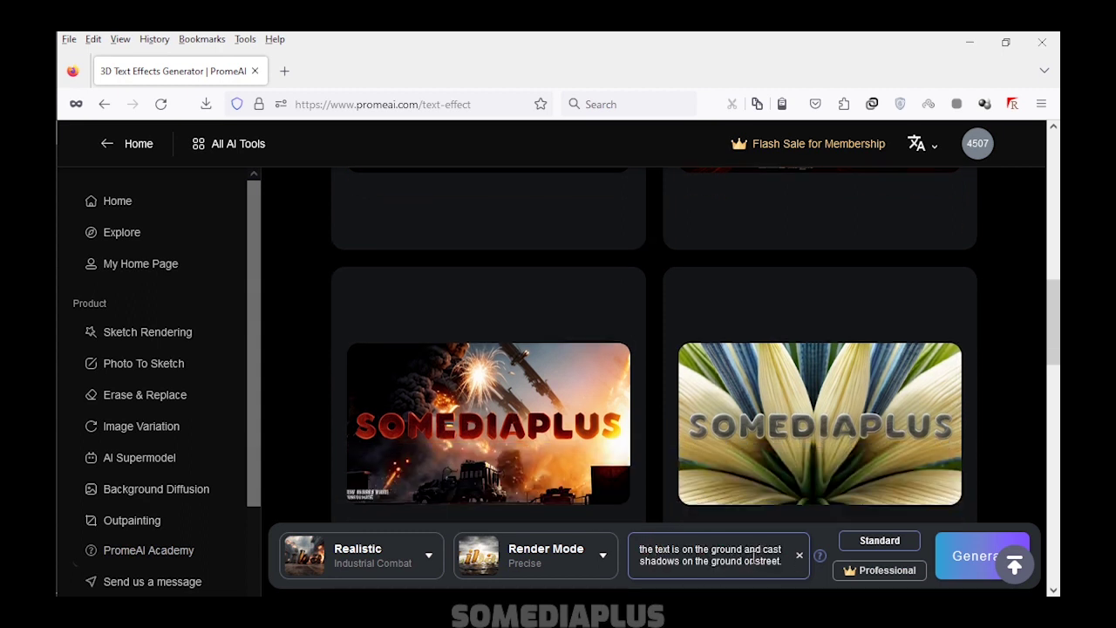
{"action": "scroll", "coordinate": [629, 352], "scroll_direction": "up", "scroll_amount": 3}
{"action": "scroll", "coordinate": [630, 351], "scroll_direction": "down", "scroll_amount": 1}
{"action": "left_click", "coordinate": [934, 300]}
{"action": "left_click", "coordinate": [916, 339]}
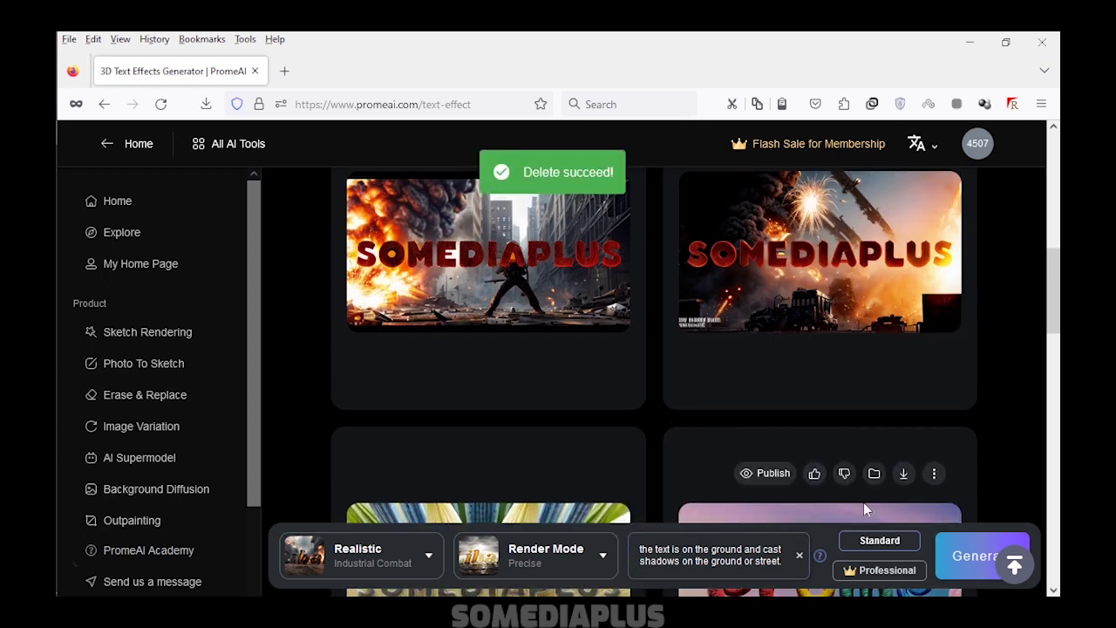
Generate new Industrial Combat images with the ground-shadow prompt and enlarge the first
{"action": "left_click", "coordinate": [970, 555]}
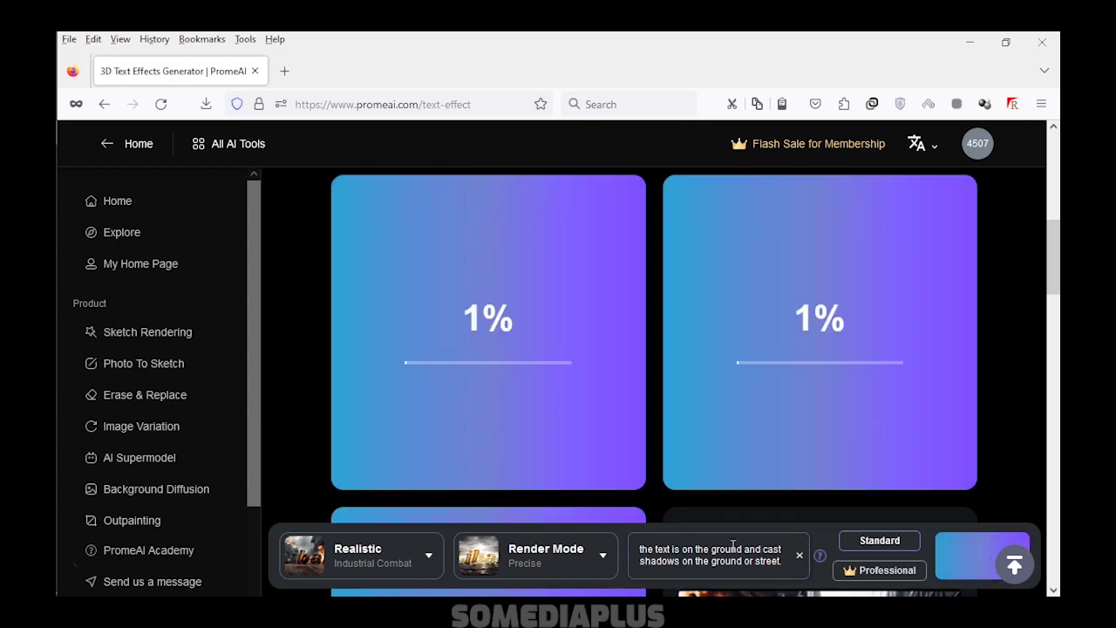
{"action": "scroll", "coordinate": [659, 320], "scroll_direction": "down", "scroll_amount": 1}
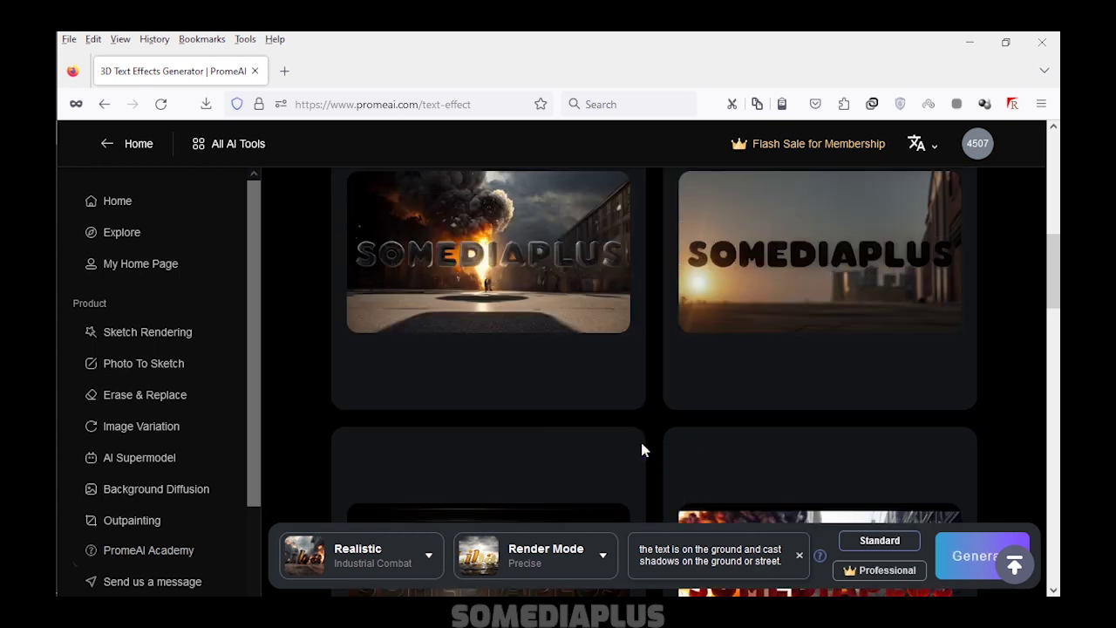
{"action": "scroll", "coordinate": [644, 434], "scroll_direction": "down", "scroll_amount": 3}
{"action": "scroll", "coordinate": [645, 419], "scroll_direction": "up", "scroll_amount": 1}
{"action": "scroll", "coordinate": [610, 366], "scroll_direction": "up", "scroll_amount": 2}
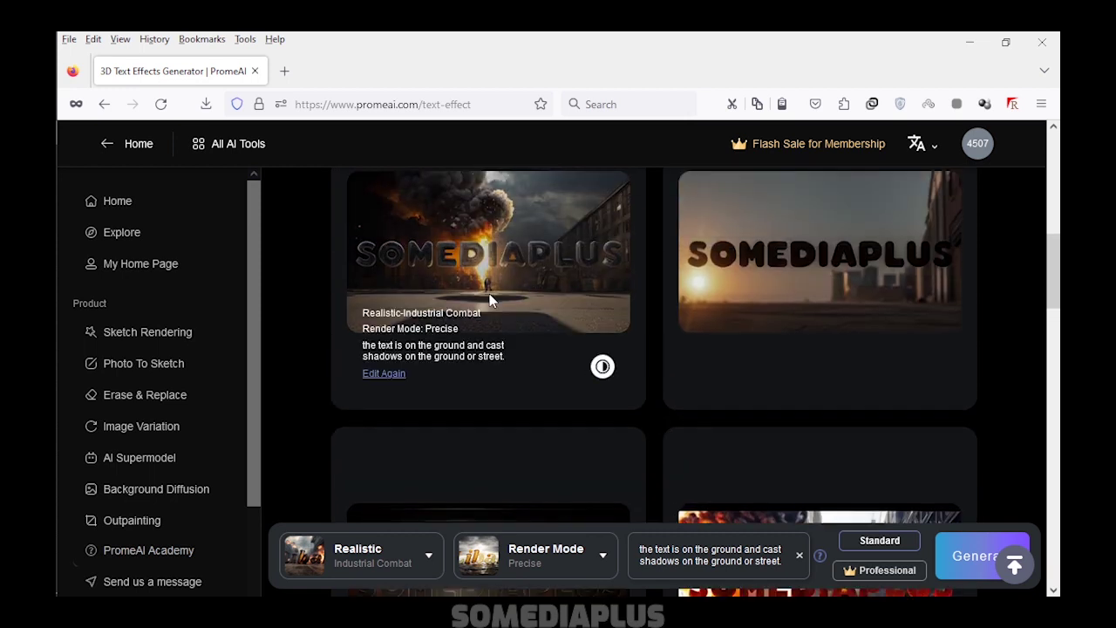
{"action": "left_click", "coordinate": [542, 274]}
Preview the second result and delete it as unwanted
{"action": "left_click", "coordinate": [859, 380]}
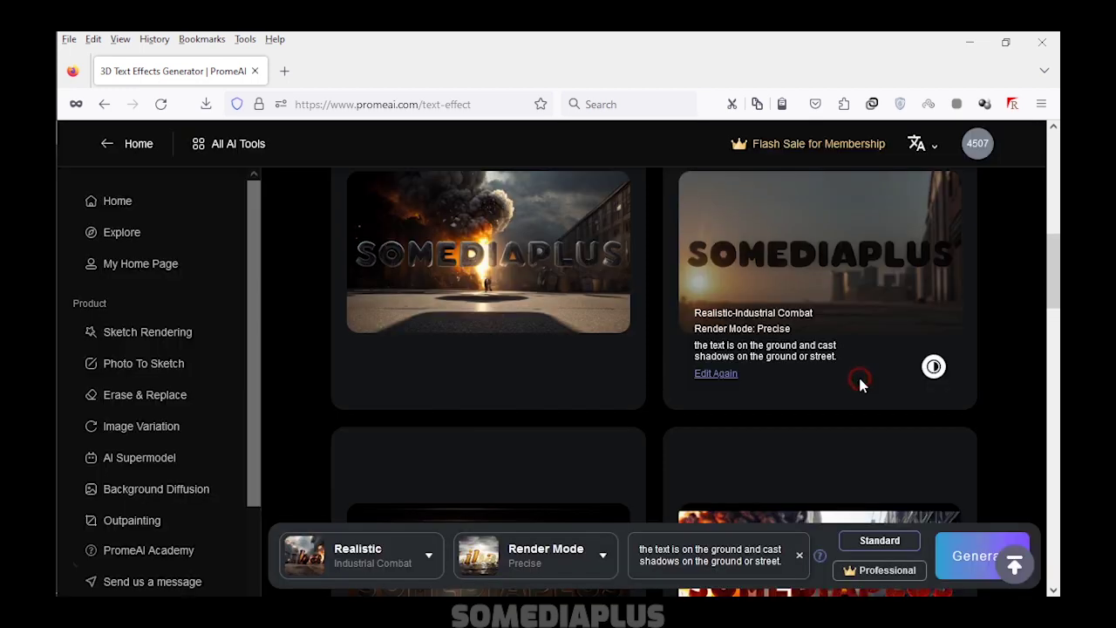
{"action": "left_click", "coordinate": [842, 276]}
{"action": "key", "text": "Escape"}
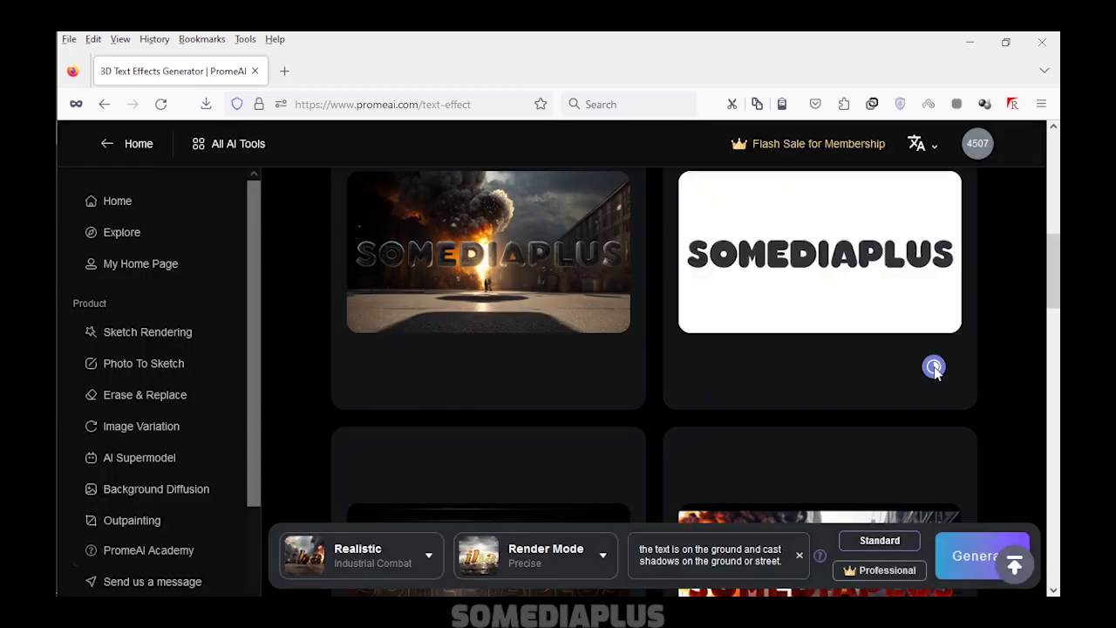
{"action": "scroll", "coordinate": [978, 281], "scroll_direction": "up", "scroll_amount": 1}
{"action": "left_click", "coordinate": [899, 337]}
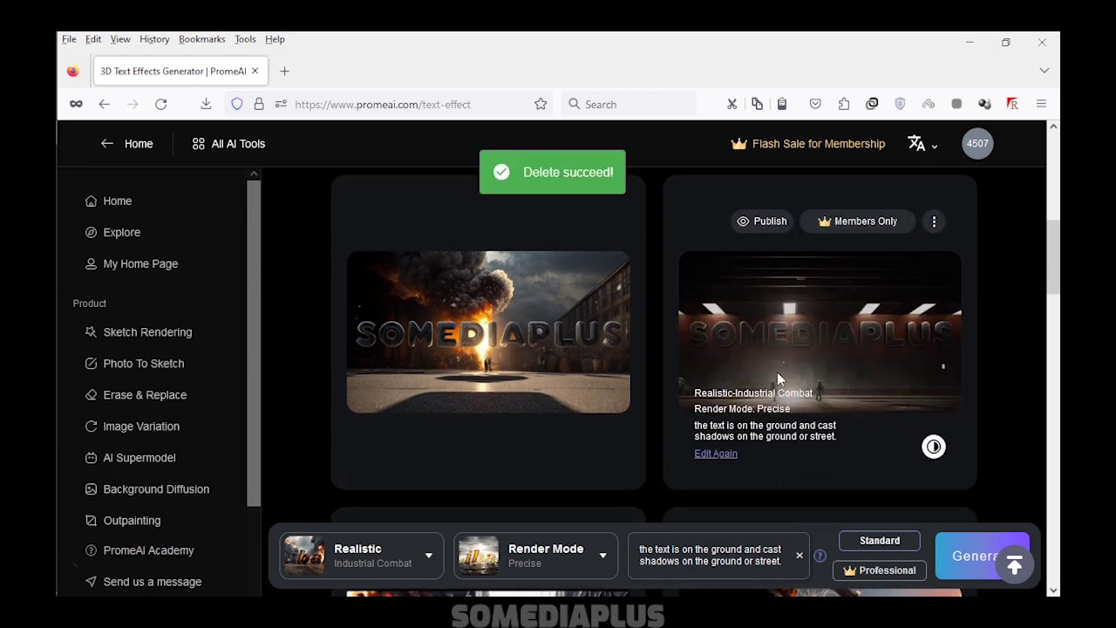
Check the replacement result and raise Similarity to its maximum of 100
{"action": "left_click", "coordinate": [777, 372]}
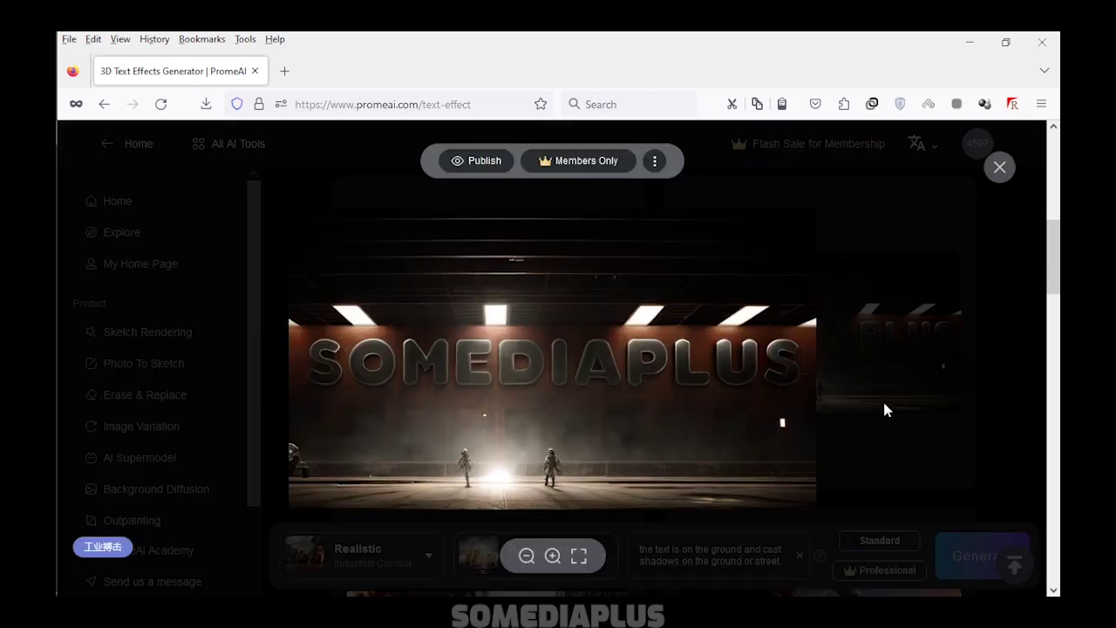
{"action": "left_click", "coordinate": [884, 409]}
{"action": "left_click", "coordinate": [499, 554]}
{"action": "left_click_drag", "start_coordinate": [798, 485], "coordinate": [842, 493]}
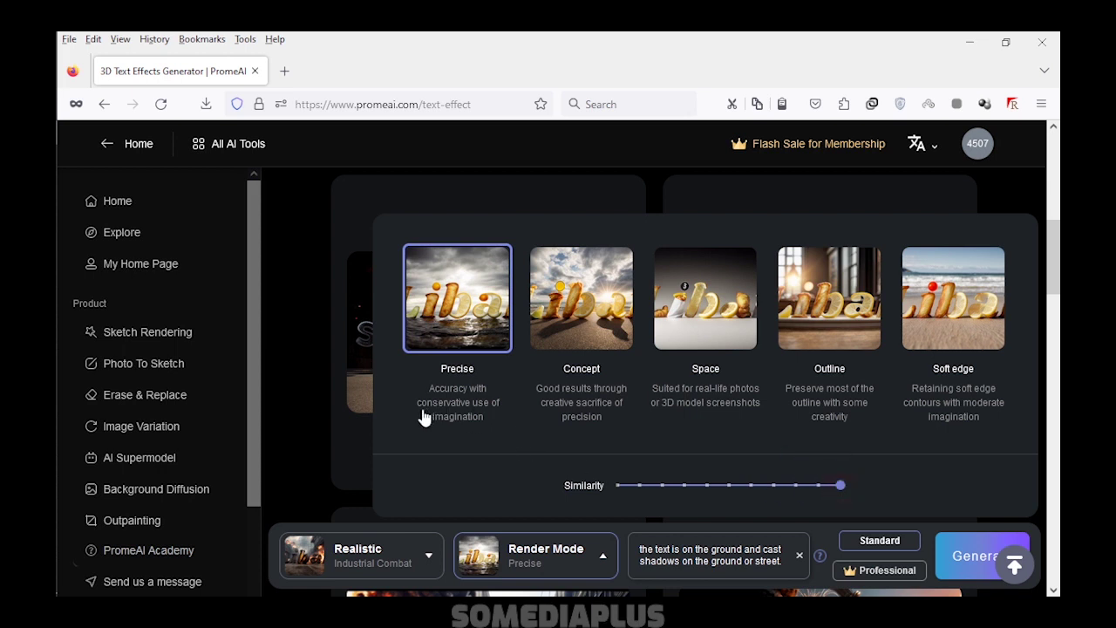
Lower Similarity to 70 and preview the current results
{"action": "mouse_move", "coordinate": [841, 487]}
{"action": "left_mouse_down"}
{"action": "mouse_move", "coordinate": [711, 495]}
{"action": "mouse_move", "coordinate": [713, 487]}
{"action": "left_mouse_up"}
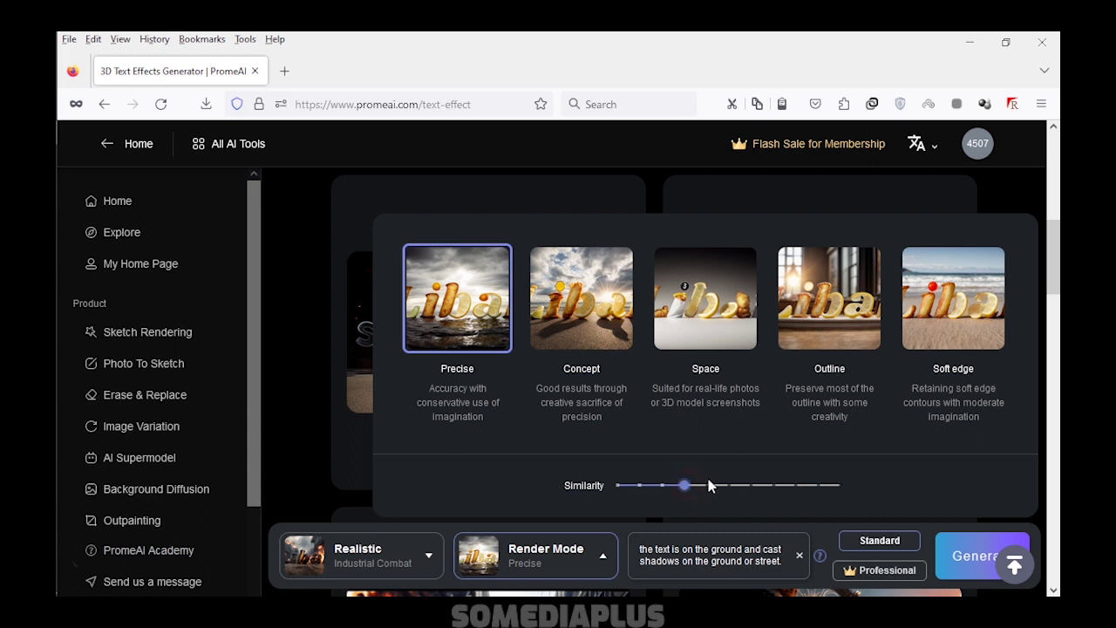
{"action": "left_click", "coordinate": [306, 455]}
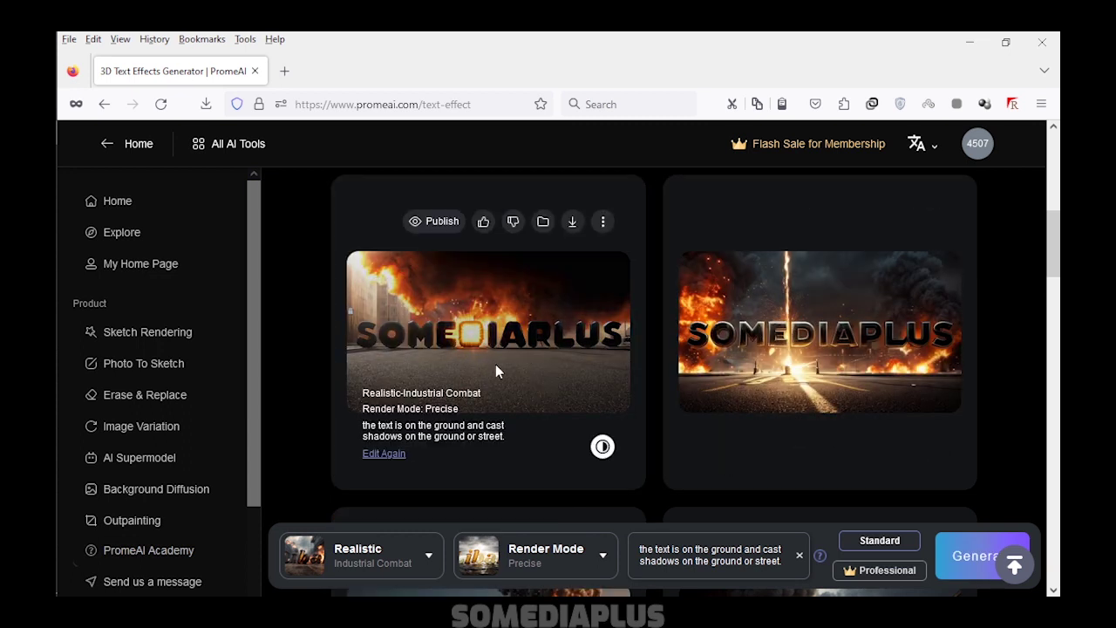
{"action": "left_click", "coordinate": [465, 341]}
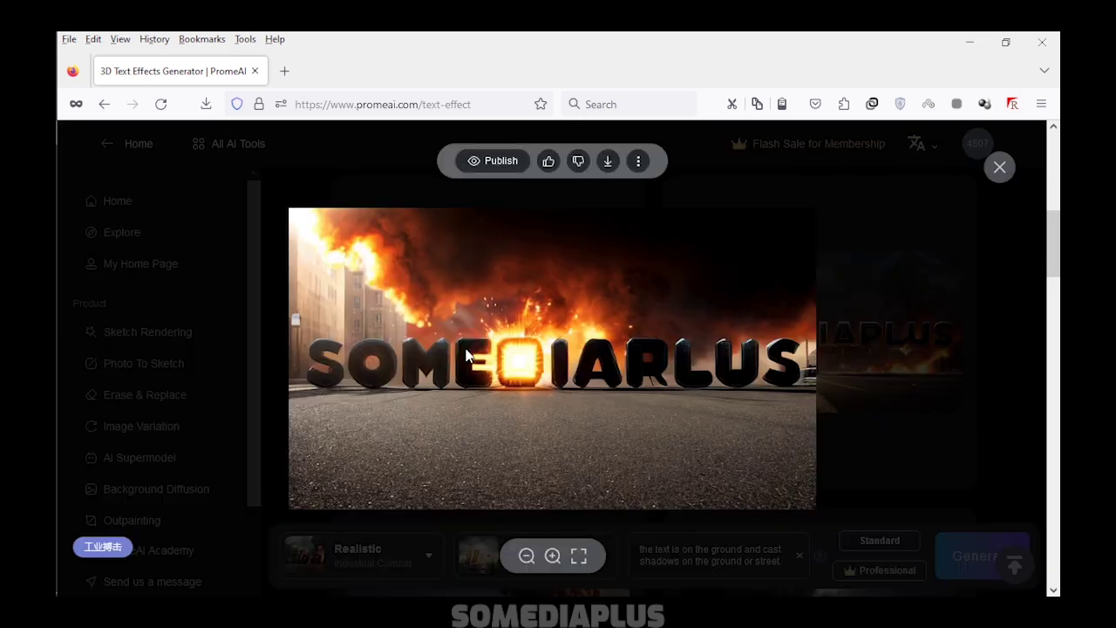
{"action": "left_click", "coordinate": [863, 407]}
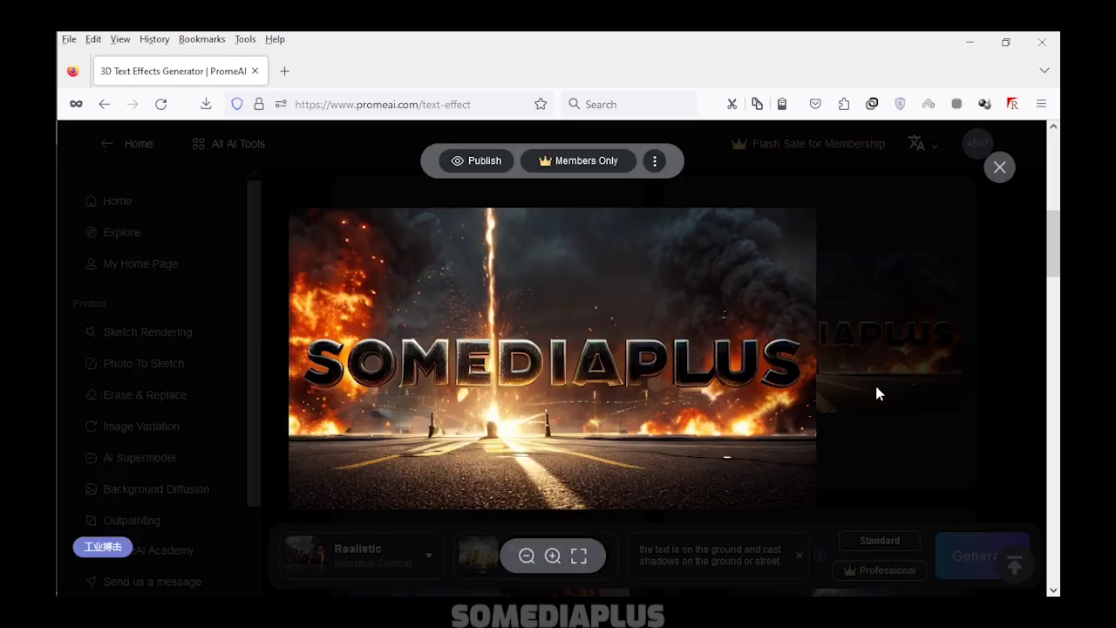
{"action": "key", "text": "Escape"}
Delete the left result and preview the remaining one
{"action": "left_click", "coordinate": [603, 314]}
{"action": "left_click", "coordinate": [579, 351]}
{"action": "left_click", "coordinate": [787, 386]}
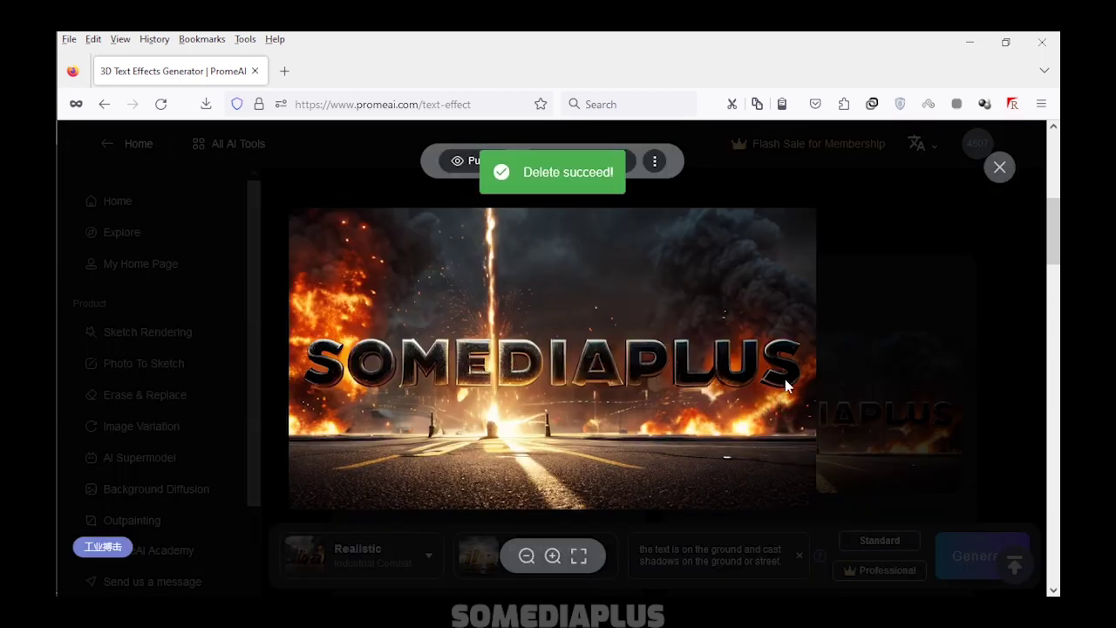
{"action": "key", "text": "Escape"}
Lower Similarity further, generate new images, and review the street and other results
{"action": "scroll", "coordinate": [785, 436], "scroll_direction": "down", "scroll_amount": 2}
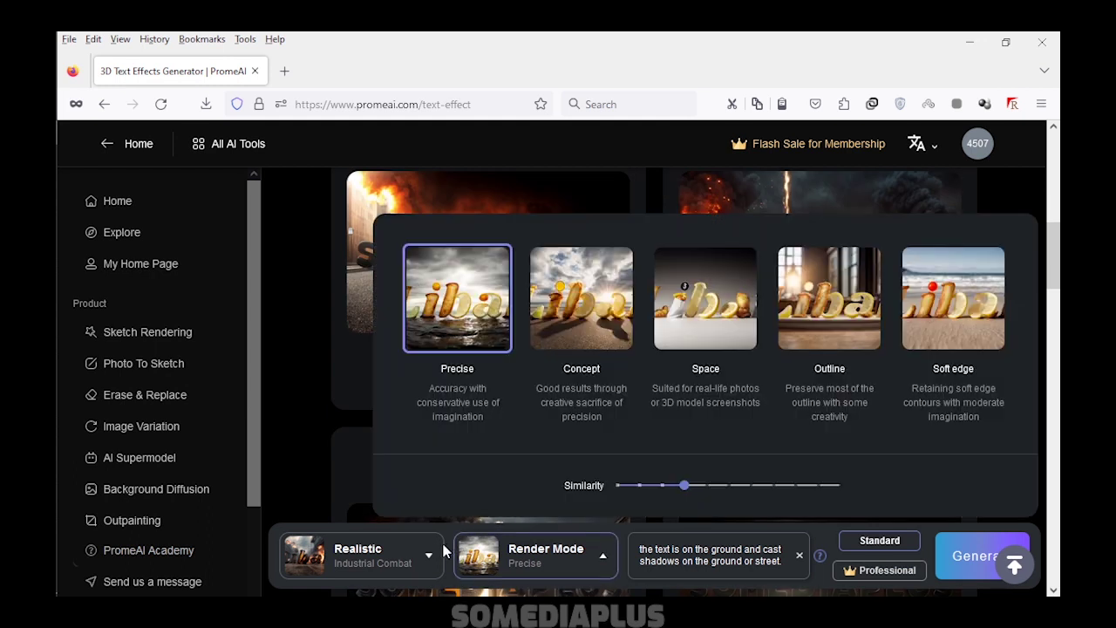
{"action": "left_click_drag", "start_coordinate": [683, 495], "coordinate": [641, 489]}
{"action": "left_click", "coordinate": [946, 556]}
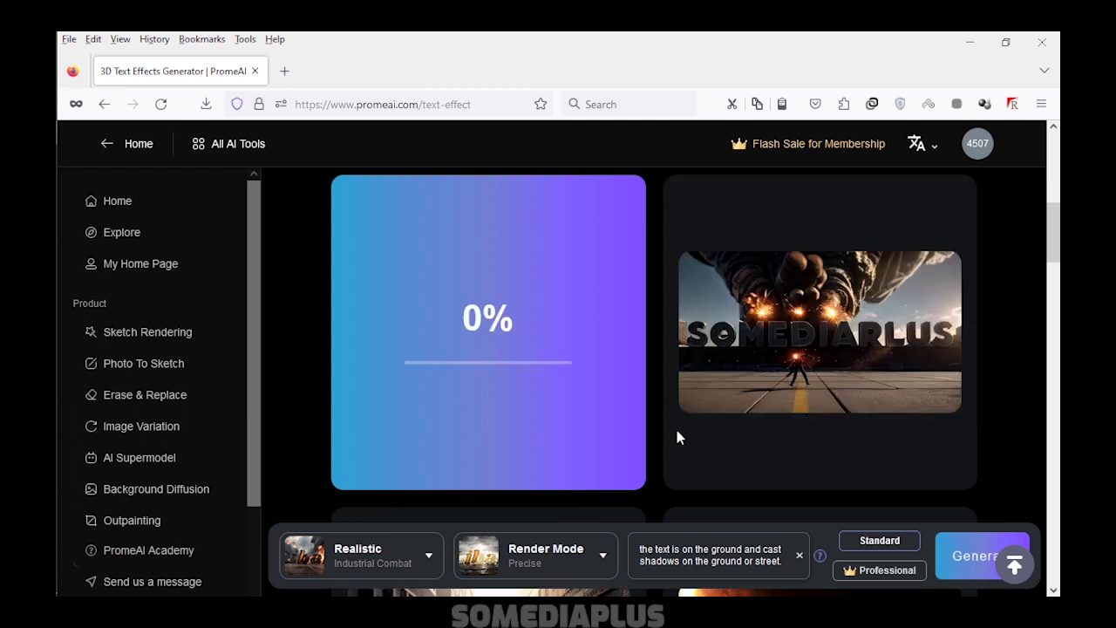
{"action": "scroll", "coordinate": [669, 440], "scroll_direction": "down", "scroll_amount": 3}
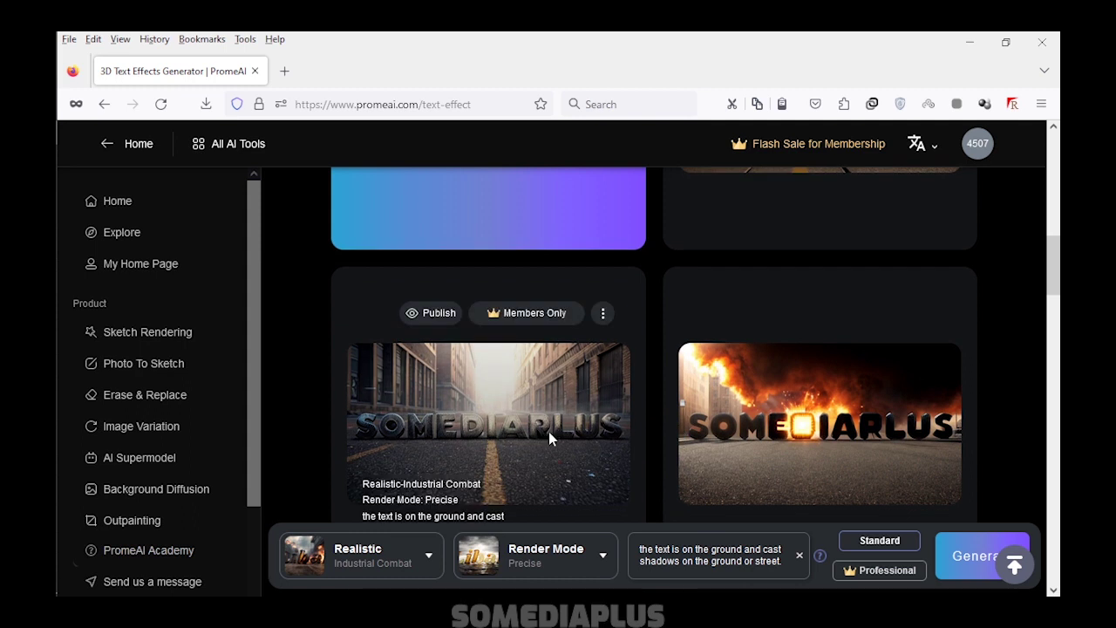
{"action": "left_click", "coordinate": [549, 437]}
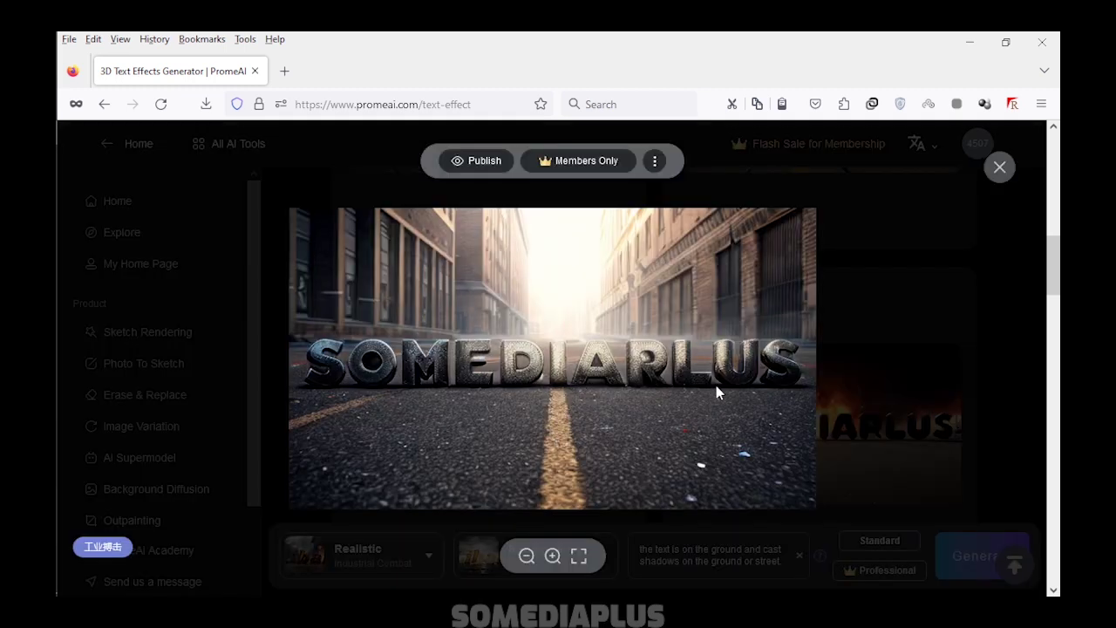
{"action": "left_click", "coordinate": [867, 349]}
{"action": "scroll", "coordinate": [731, 441], "scroll_direction": "down", "scroll_amount": 2}
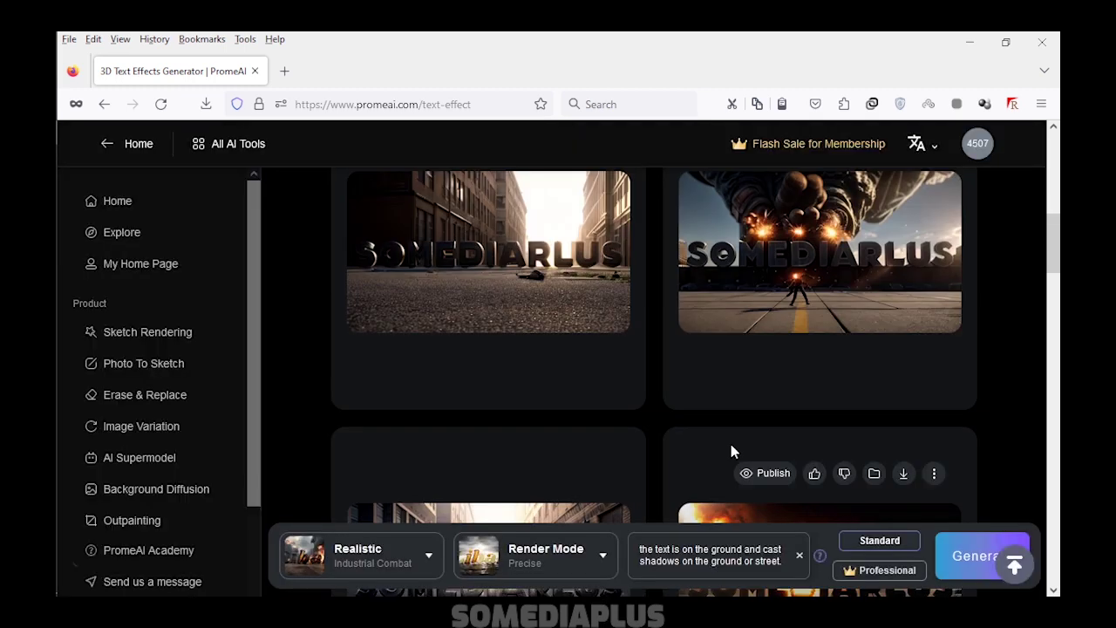
{"action": "left_click", "coordinate": [503, 374]}
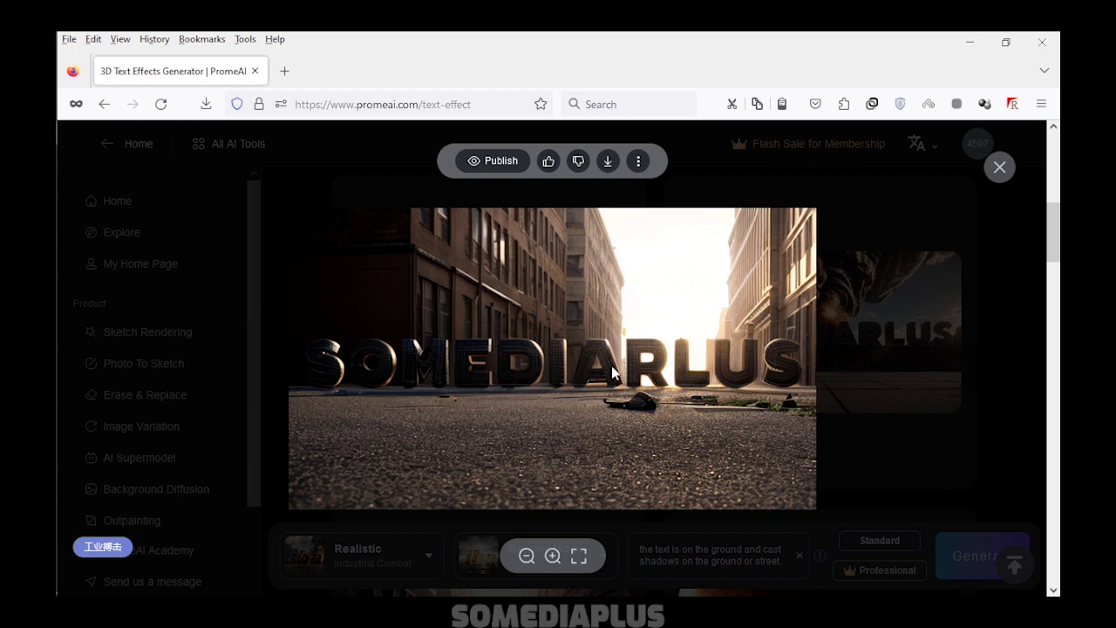
{"action": "left_click", "coordinate": [910, 378]}
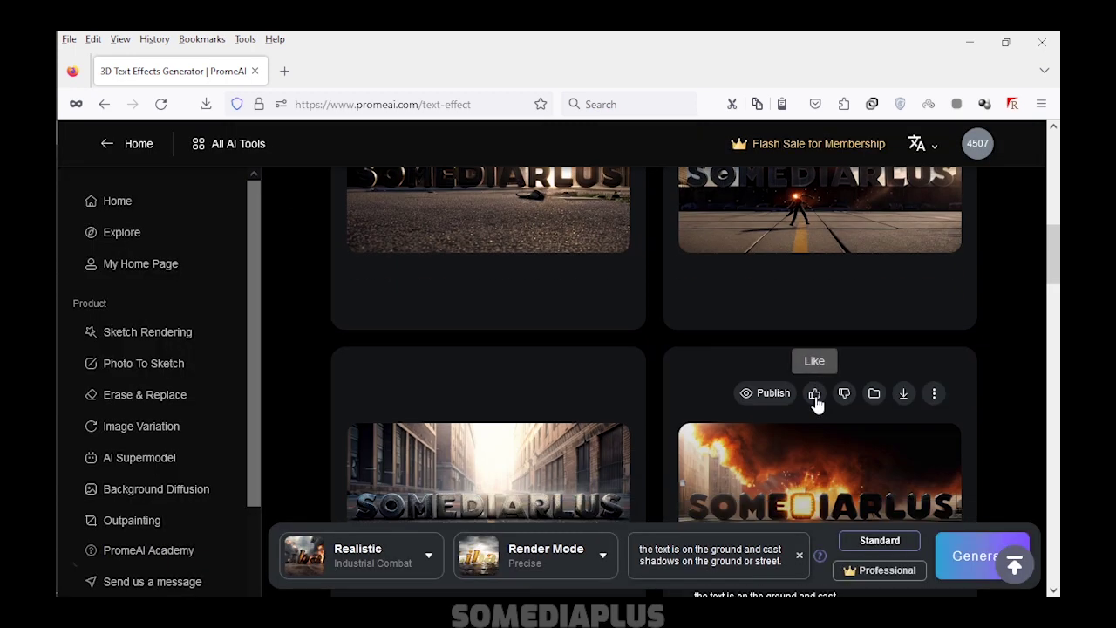
{"action": "left_click", "coordinate": [471, 558]}
{"action": "left_click", "coordinate": [442, 561]}
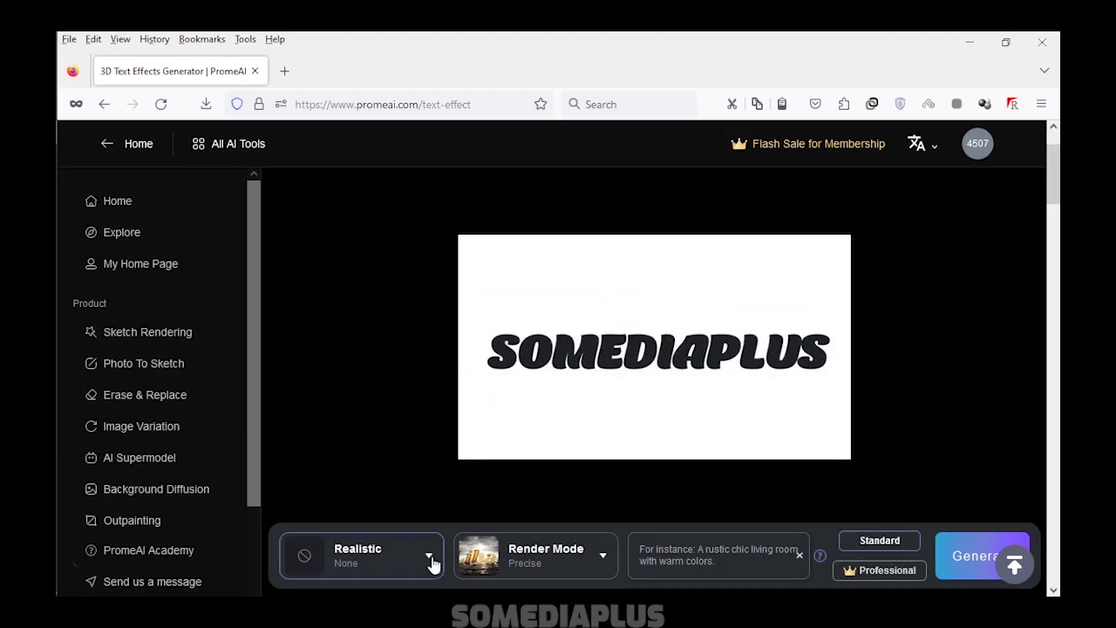
Pick the Musical Madness style from the Movie category
{"action": "left_click", "coordinate": [658, 242]}
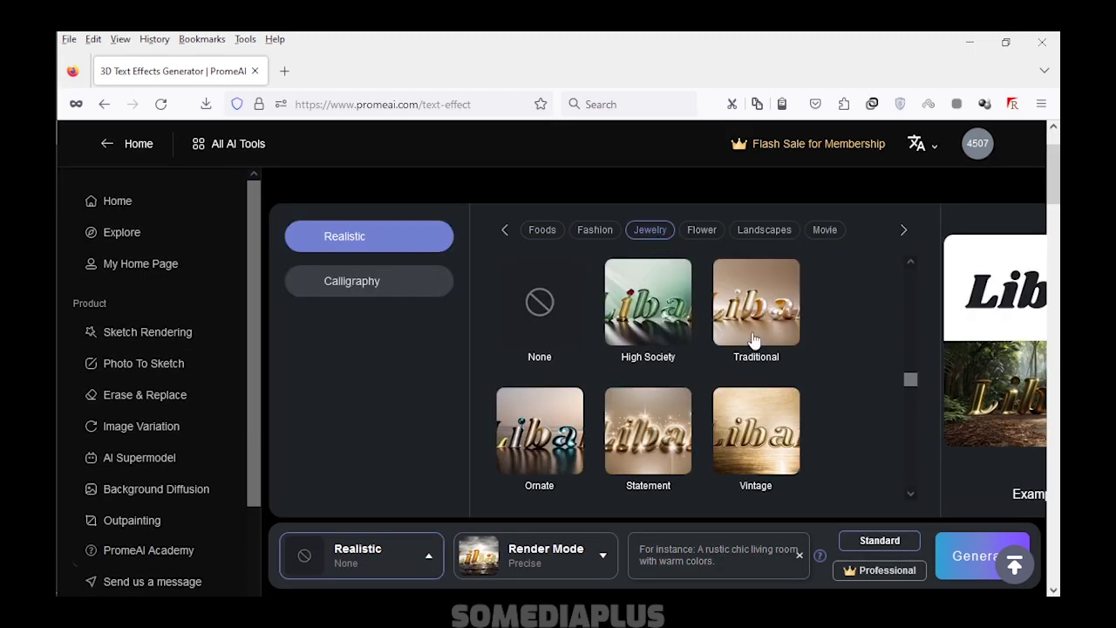
{"action": "scroll", "coordinate": [755, 340], "scroll_direction": "down", "scroll_amount": 2}
{"action": "scroll", "coordinate": [604, 373], "scroll_direction": "down", "scroll_amount": 2}
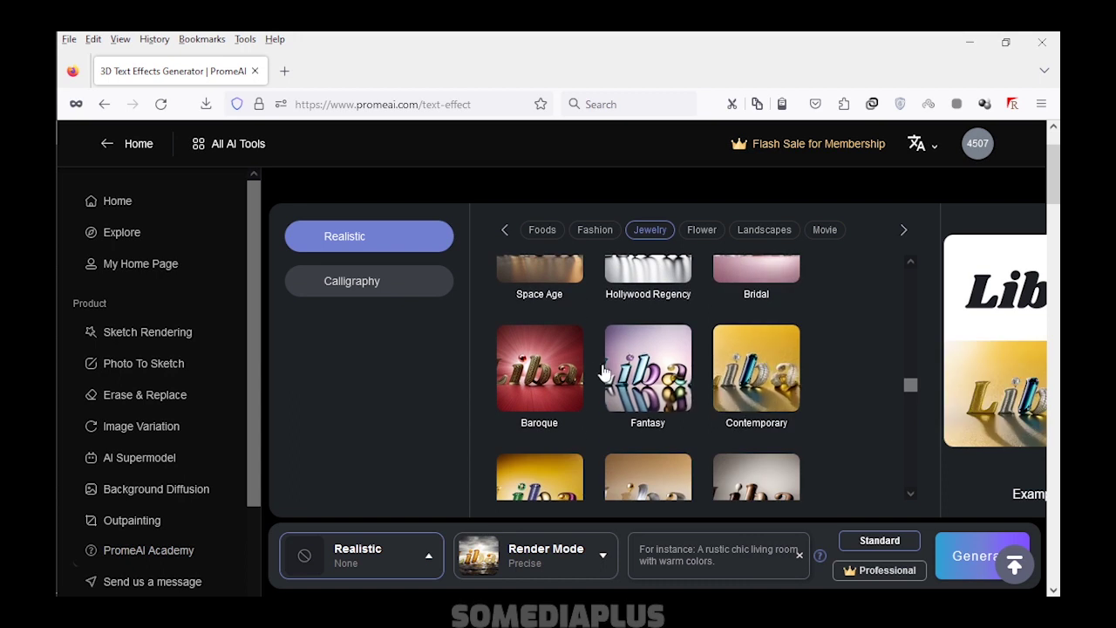
{"action": "scroll", "coordinate": [542, 395], "scroll_direction": "down", "scroll_amount": 3}
{"action": "scroll", "coordinate": [648, 375], "scroll_direction": "down", "scroll_amount": 3}
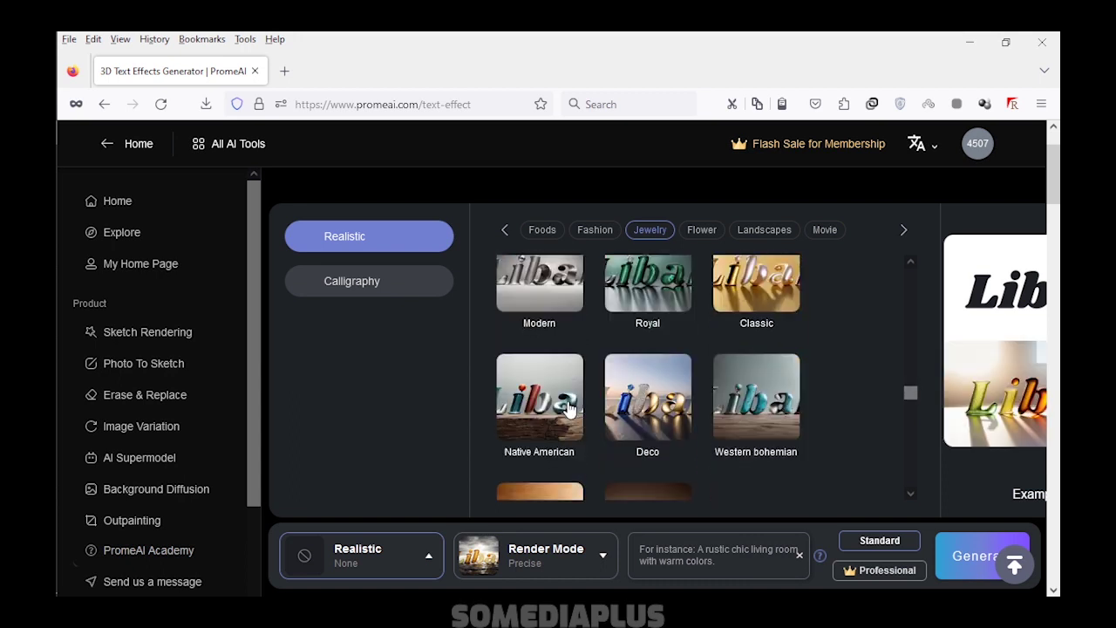
{"action": "left_click", "coordinate": [826, 230]}
{"action": "scroll", "coordinate": [788, 364], "scroll_direction": "down", "scroll_amount": 3}
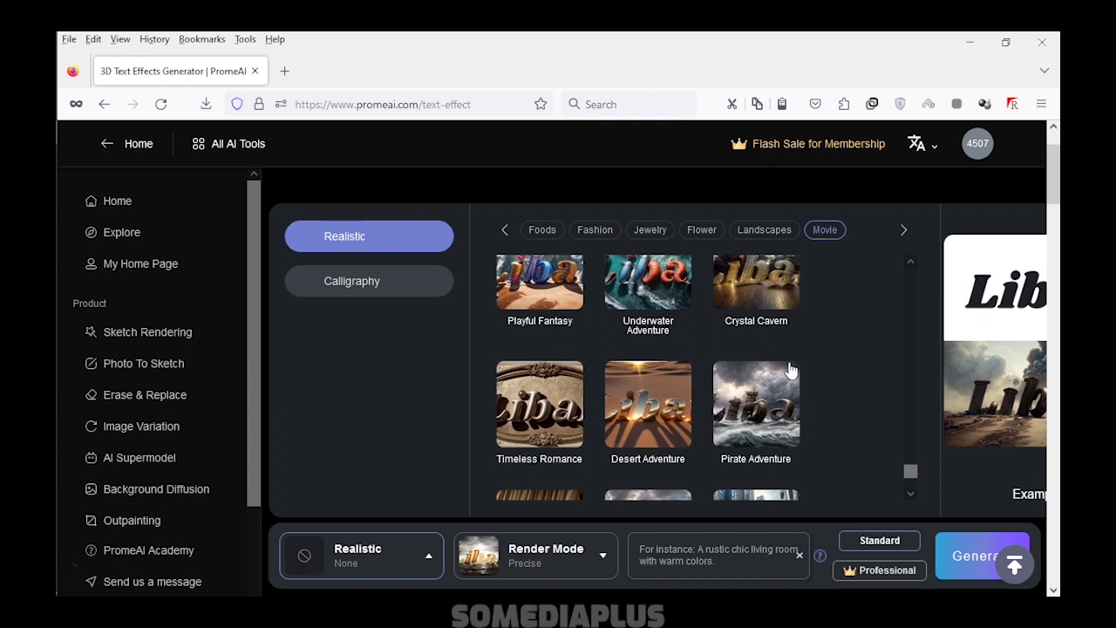
{"action": "scroll", "coordinate": [789, 366], "scroll_direction": "down", "scroll_amount": 3}
{"action": "left_click", "coordinate": [741, 357]}
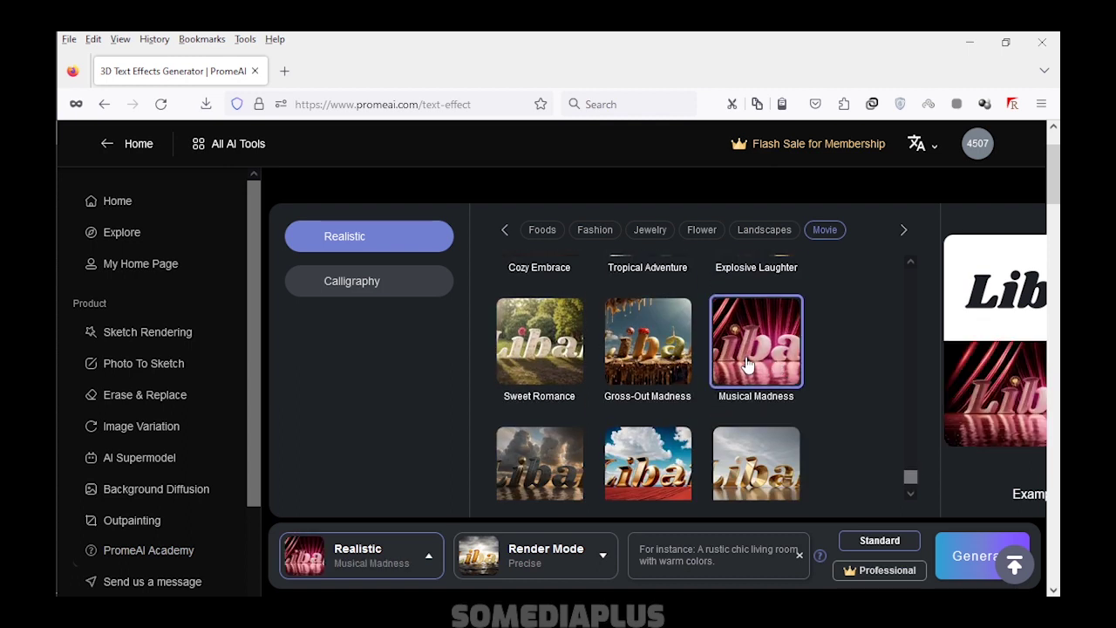
Set Similarity to 75 and generate with 'the text is on the ground and cast shadows on the ground.'
{"action": "left_click", "coordinate": [602, 555]}
{"action": "mouse_move", "coordinate": [775, 487]}
{"action": "left_mouse_down"}
{"action": "mouse_move", "coordinate": [707, 490]}
{"action": "mouse_move", "coordinate": [728, 490]}
{"action": "left_mouse_up"}
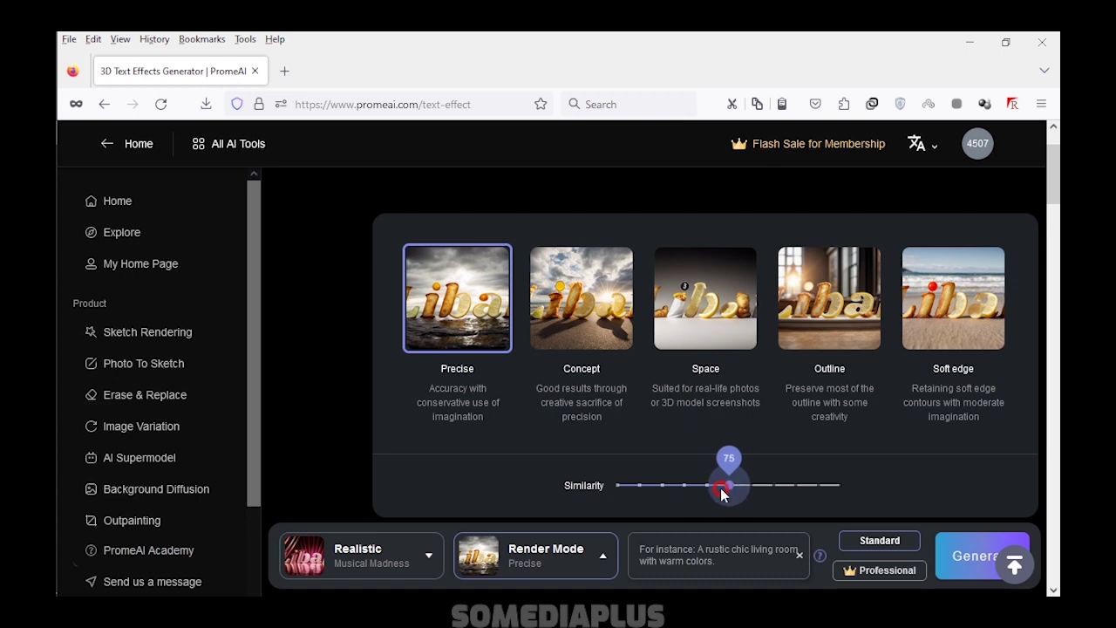
{"action": "left_click", "coordinate": [341, 421]}
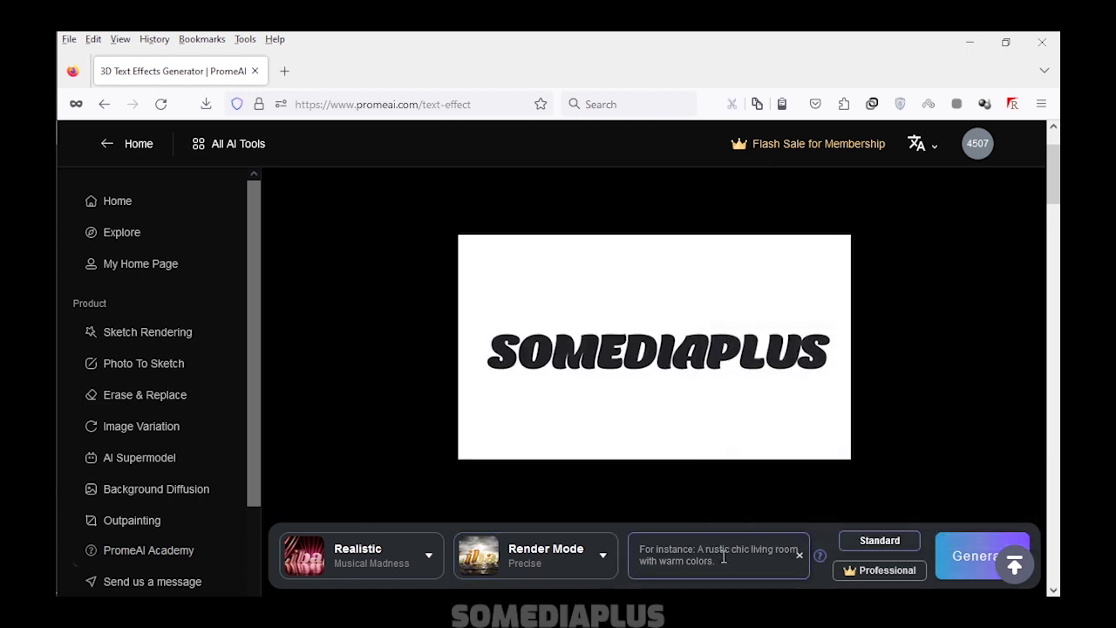
{"action": "type", "text": "the text is on the ground and cast shadows on the ground."}
{"action": "key", "text": "Return"}
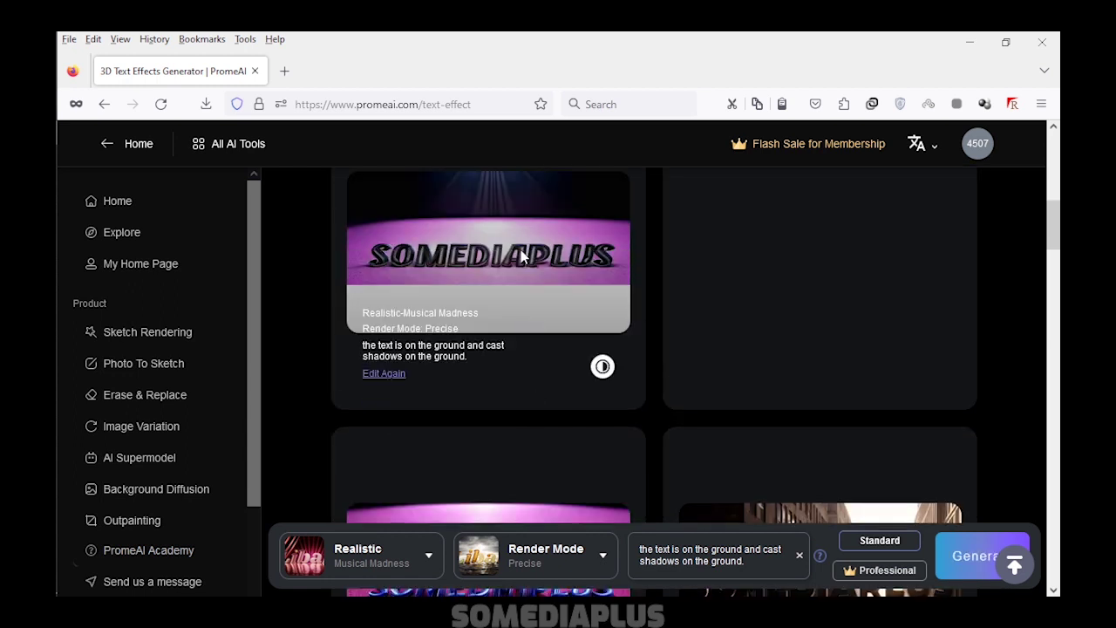
Review the Musical Madness results and delete the pink one
{"action": "left_click", "coordinate": [513, 355]}
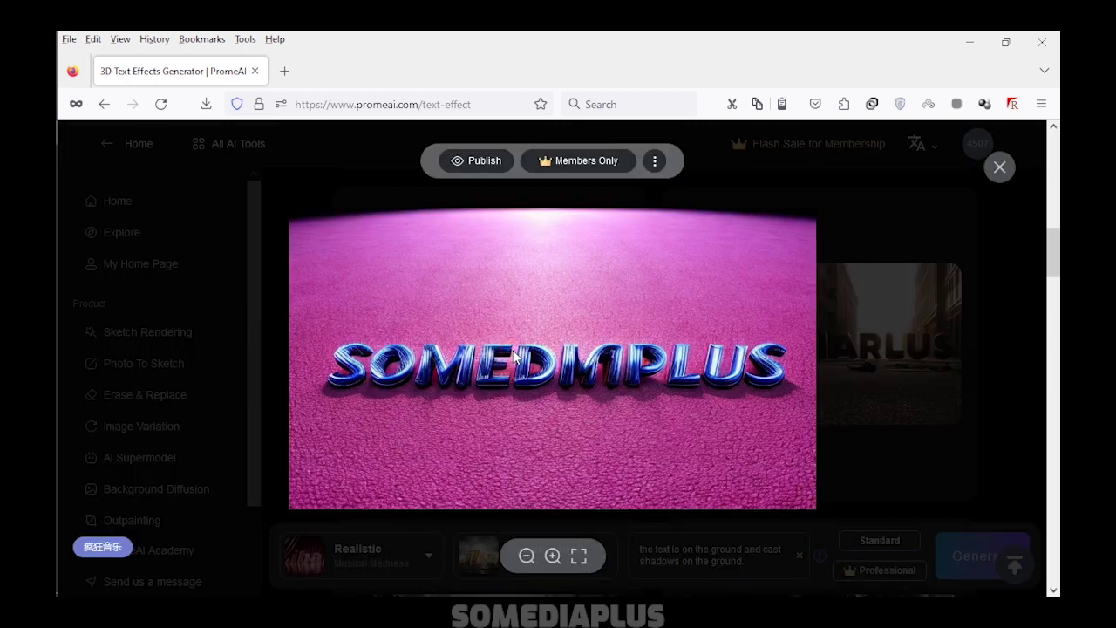
{"action": "left_click", "coordinate": [840, 399]}
{"action": "scroll", "coordinate": [655, 340], "scroll_direction": "down", "scroll_amount": 2}
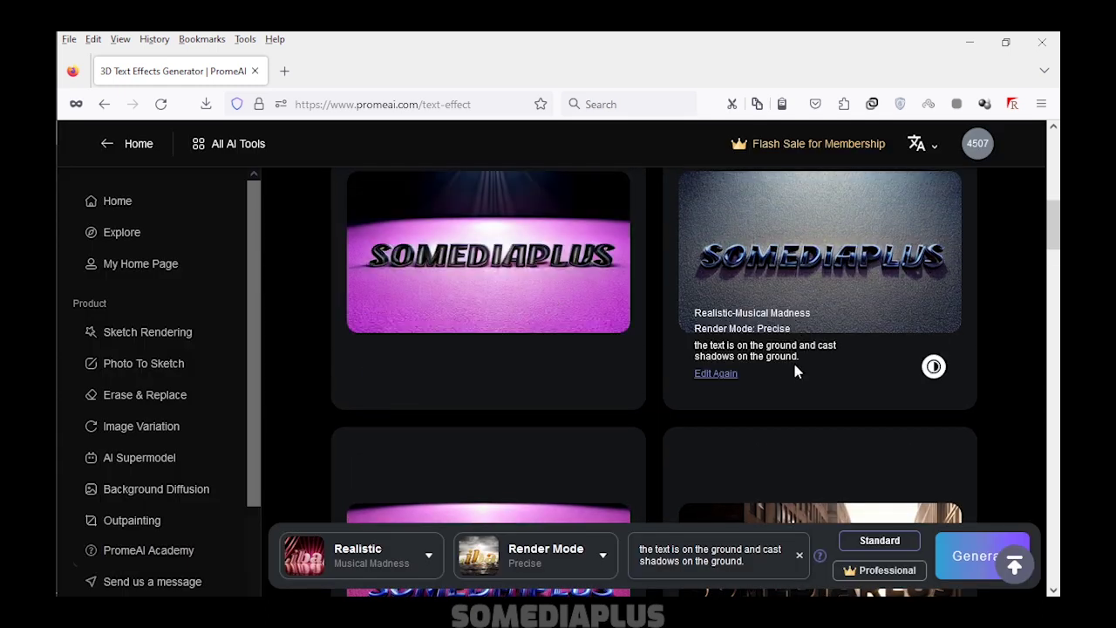
{"action": "scroll", "coordinate": [663, 371], "scroll_direction": "up", "scroll_amount": 2}
{"action": "left_click", "coordinate": [526, 373]}
{"action": "left_click", "coordinate": [638, 160]}
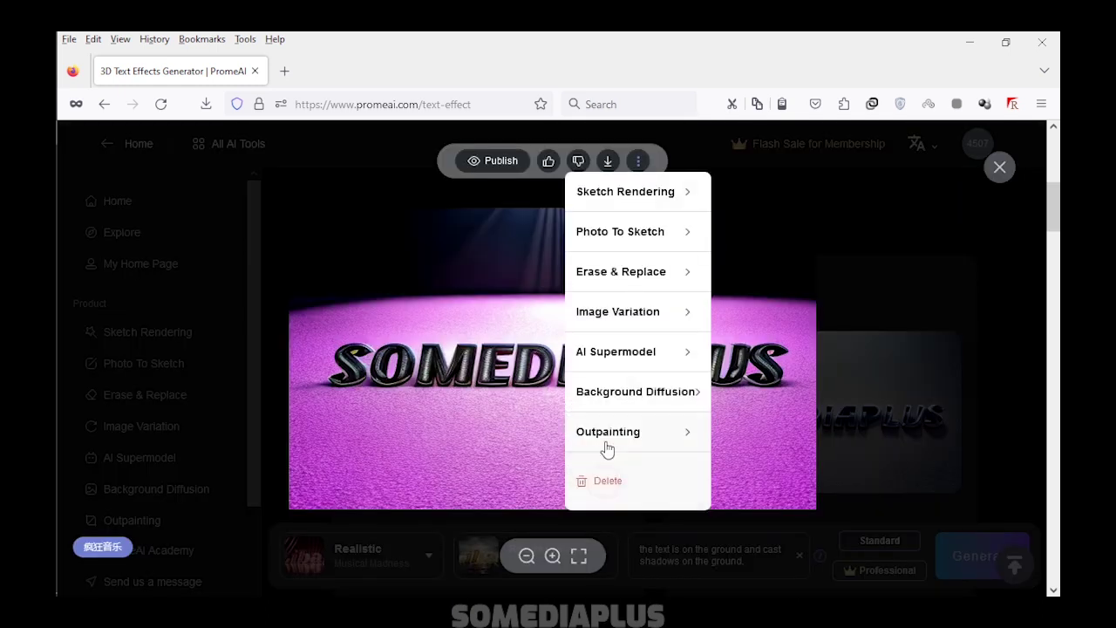
{"action": "left_click", "coordinate": [608, 480]}
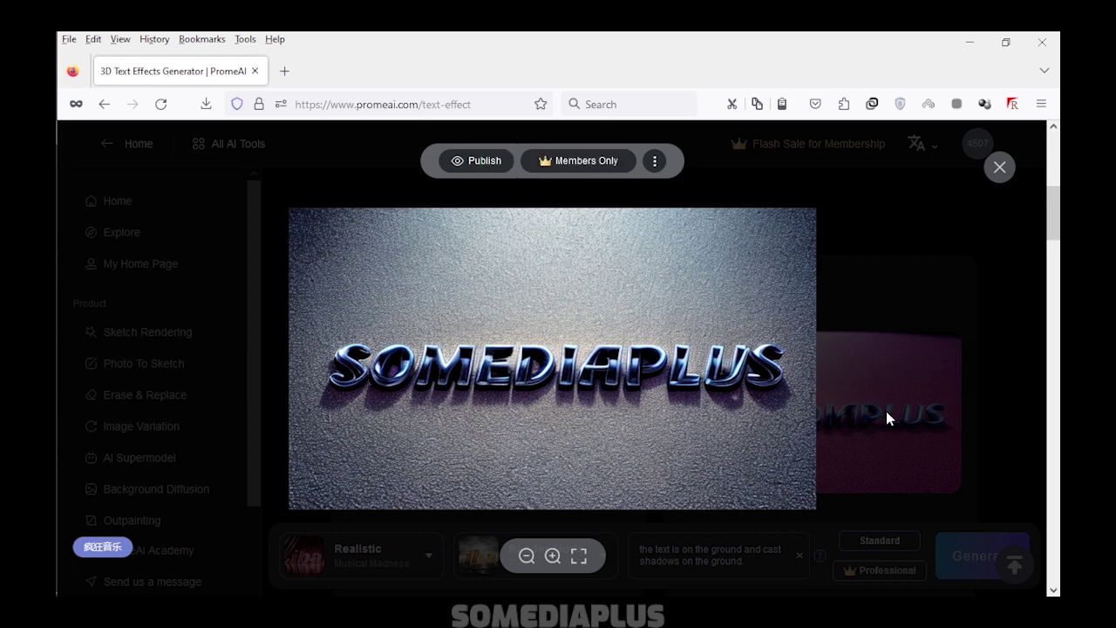
{"action": "left_click", "coordinate": [886, 411]}
Preview the remaining result and delete the silver render
{"action": "left_click", "coordinate": [844, 389]}
{"action": "left_click", "coordinate": [844, 390]}
{"action": "left_click", "coordinate": [605, 306]}
{"action": "left_click", "coordinate": [609, 358]}
Raise Similarity by two steps and generate another batch
{"action": "left_click", "coordinate": [593, 558]}
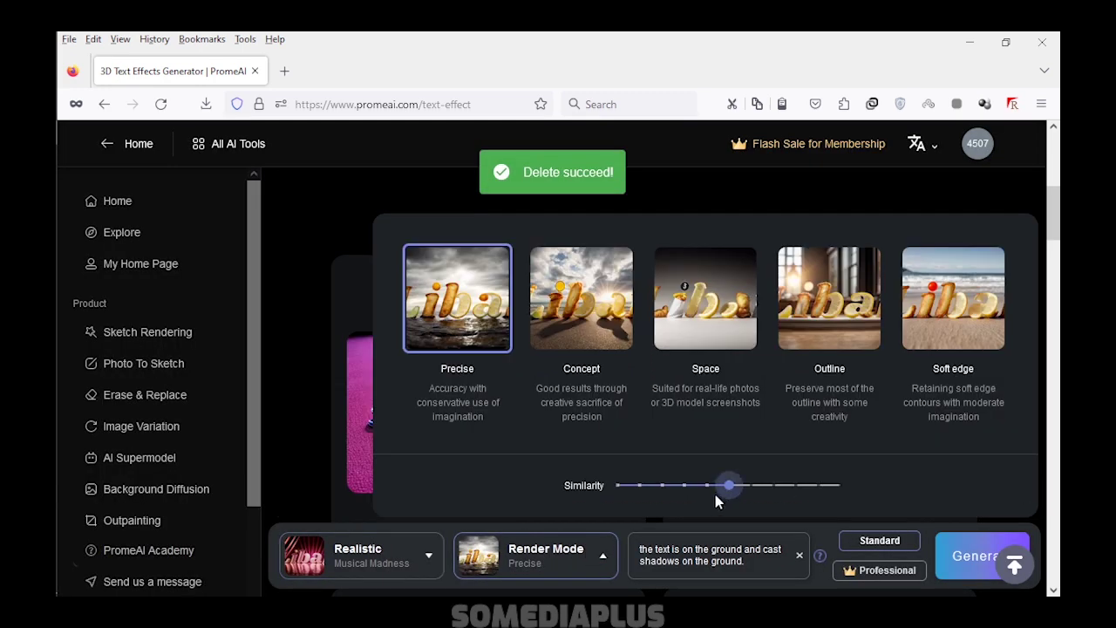
{"action": "left_click", "coordinate": [774, 486]}
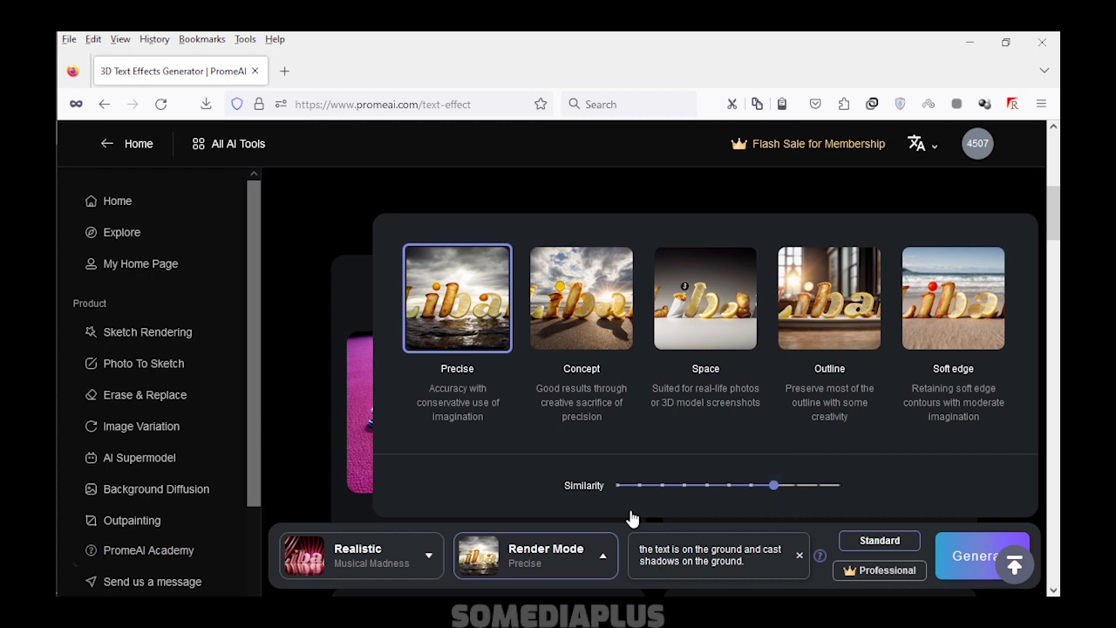
{"action": "left_click", "coordinate": [633, 518]}
{"action": "left_click", "coordinate": [426, 555]}
{"action": "left_click", "coordinate": [426, 554]}
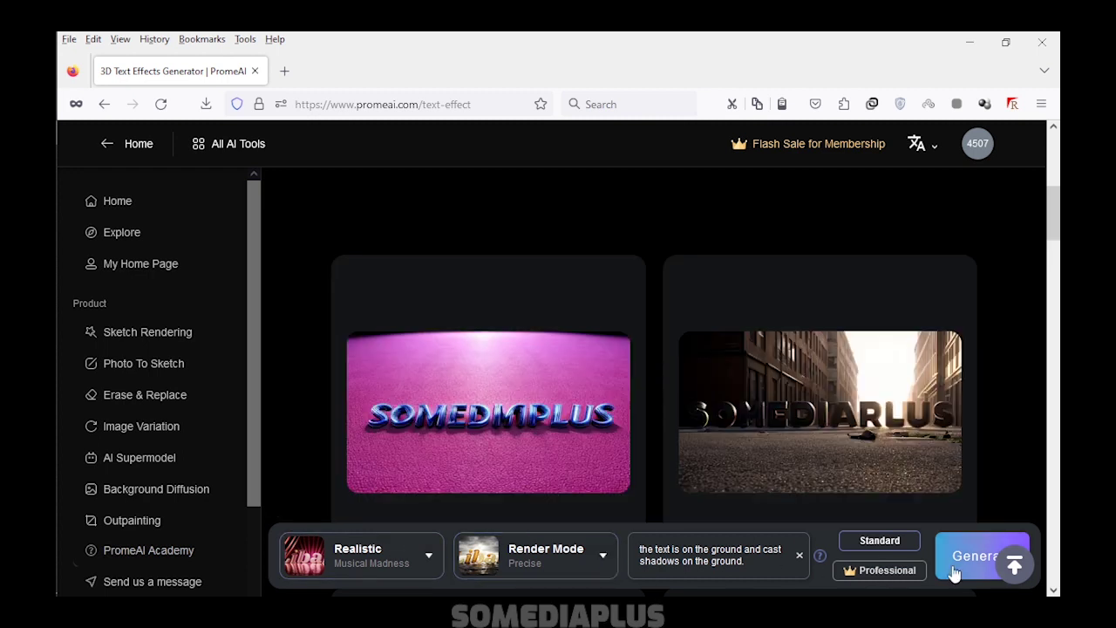
{"action": "left_click", "coordinate": [954, 571]}
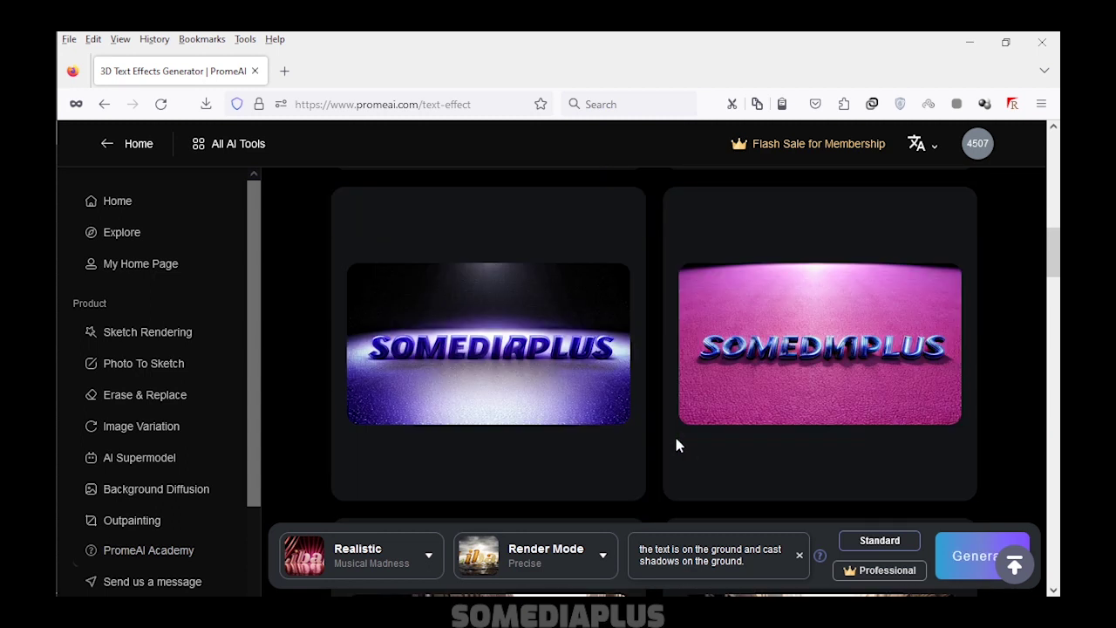
Review the new renders and delete the red and purple results
{"action": "left_click", "coordinate": [572, 355]}
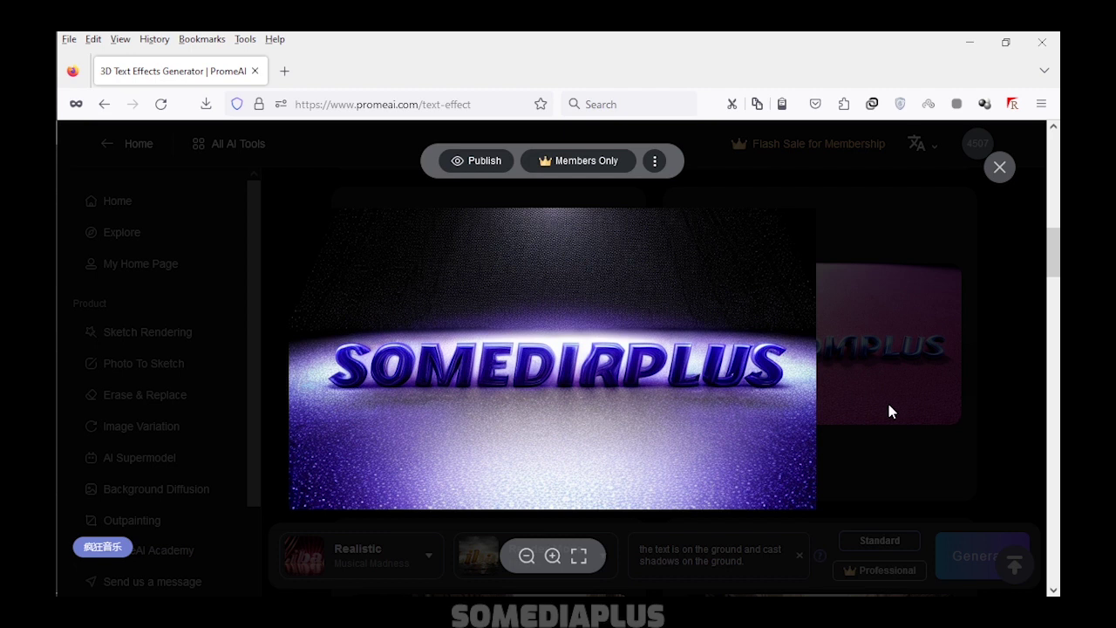
{"action": "left_click", "coordinate": [869, 428]}
{"action": "scroll", "coordinate": [869, 433], "scroll_direction": "down", "scroll_amount": 3}
{"action": "left_click", "coordinate": [837, 305]}
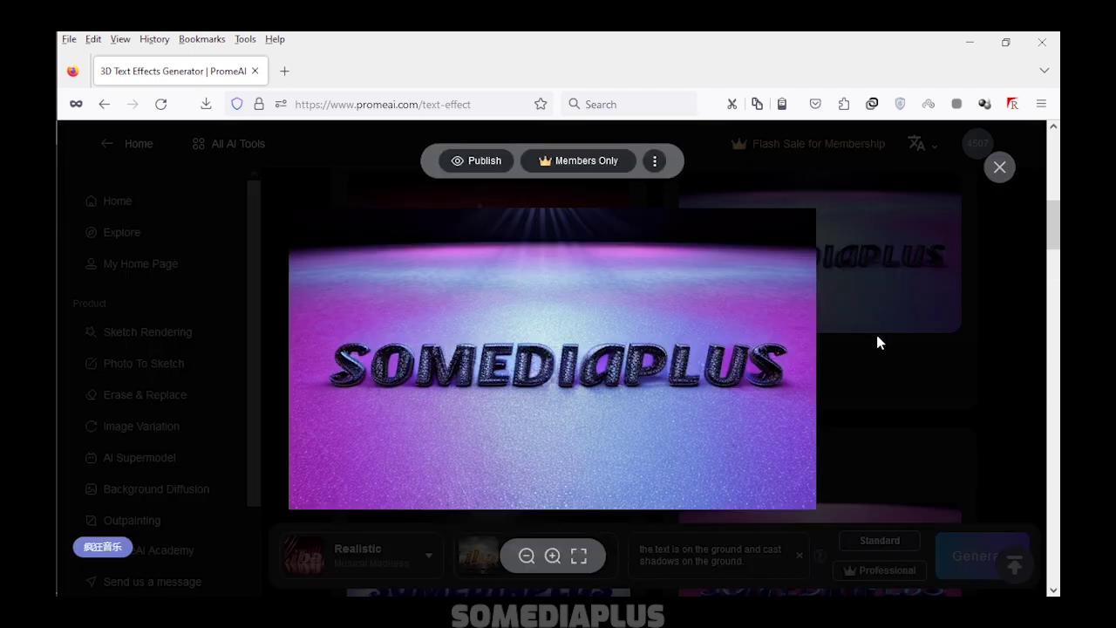
{"action": "left_click", "coordinate": [638, 161]}
{"action": "left_click", "coordinate": [609, 481]}
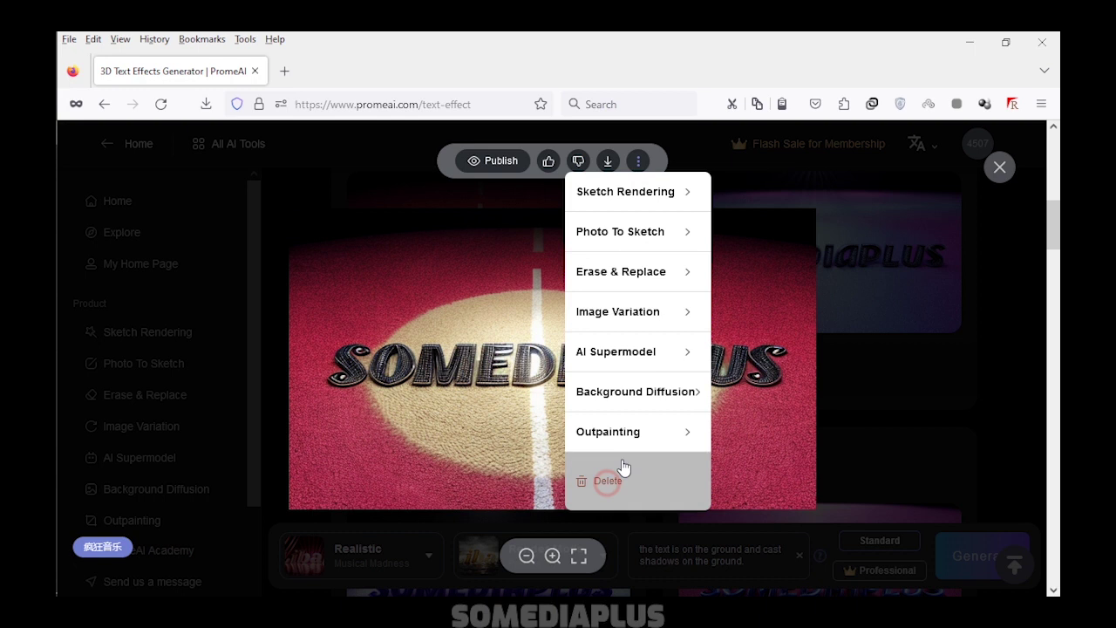
{"action": "left_click", "coordinate": [571, 283]}
{"action": "left_click", "coordinate": [655, 163]}
{"action": "left_click", "coordinate": [649, 201]}
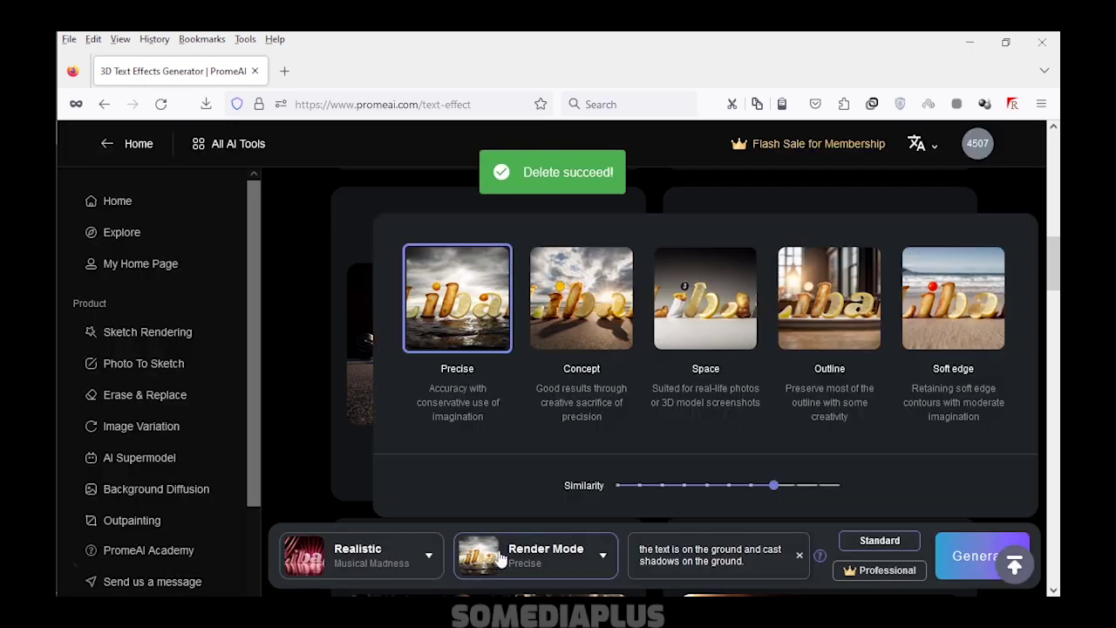
{"action": "left_click", "coordinate": [622, 486]}
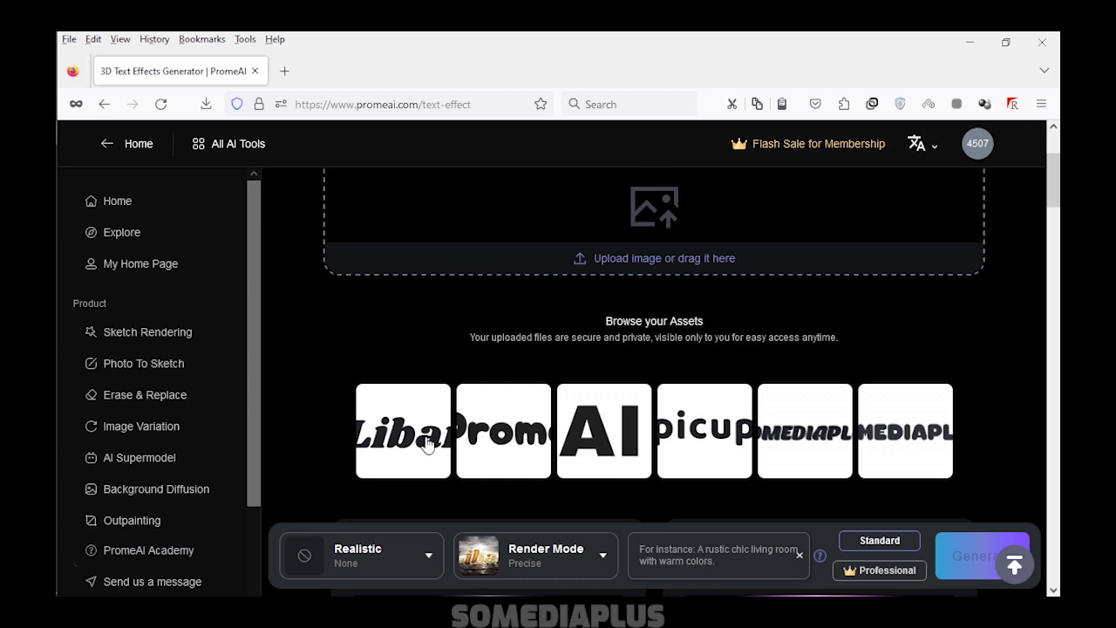
Load the Libai asset and generate Arctic Expedition images with Precise render mode
{"action": "left_click", "coordinate": [427, 445]}
{"action": "left_click", "coordinate": [339, 567]}
{"action": "mouse_move", "coordinate": [756, 302]}
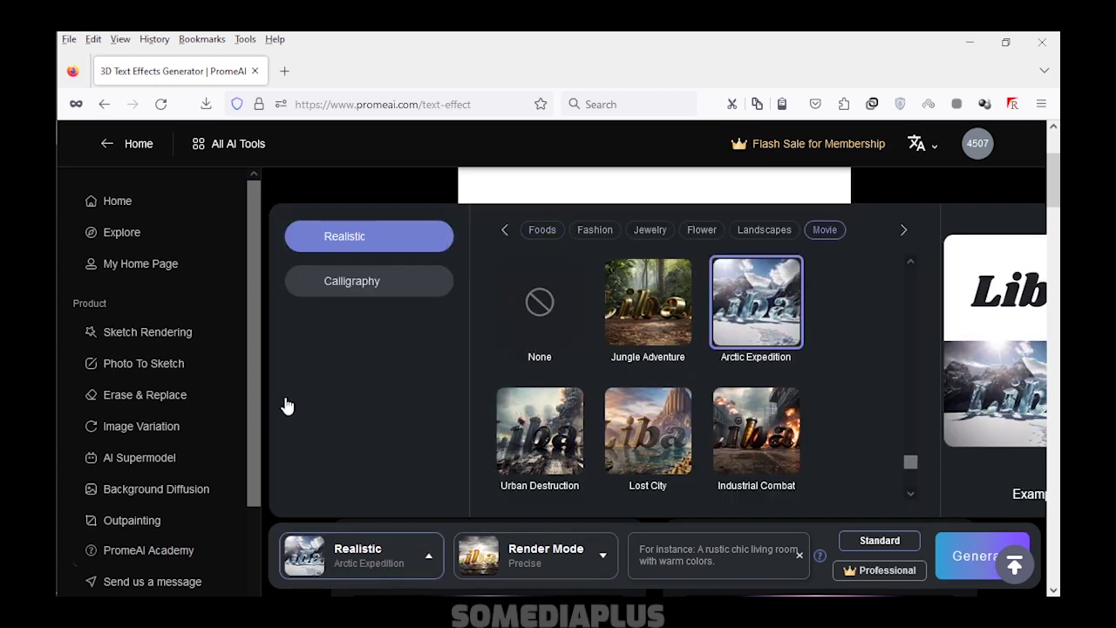
{"action": "left_click", "coordinate": [565, 568]}
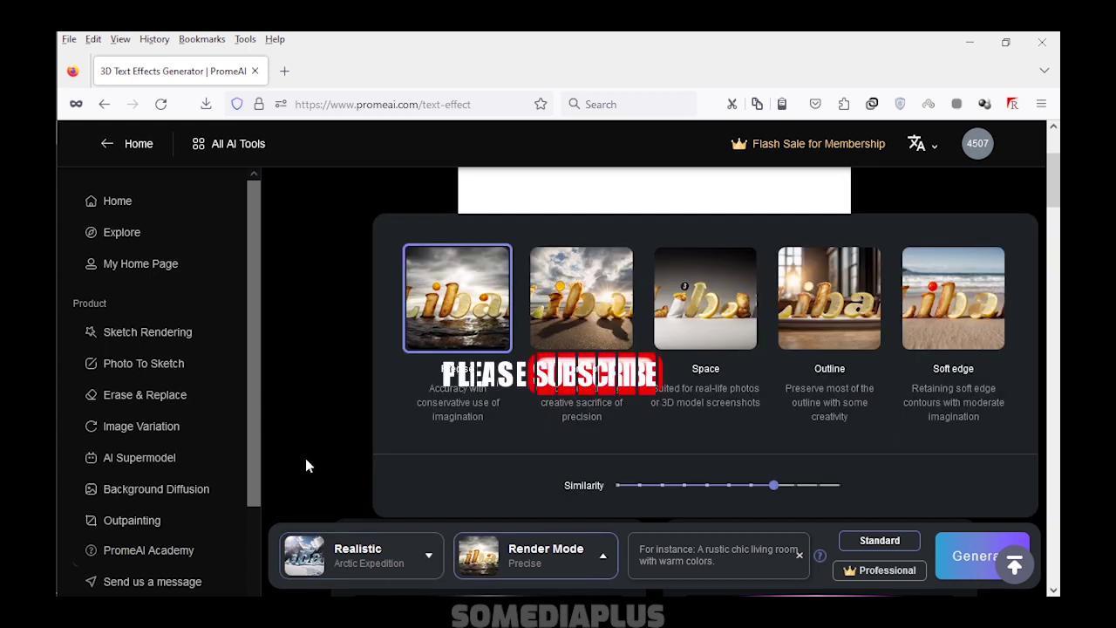
{"action": "left_click", "coordinate": [305, 465]}
{"action": "left_click", "coordinate": [955, 566]}
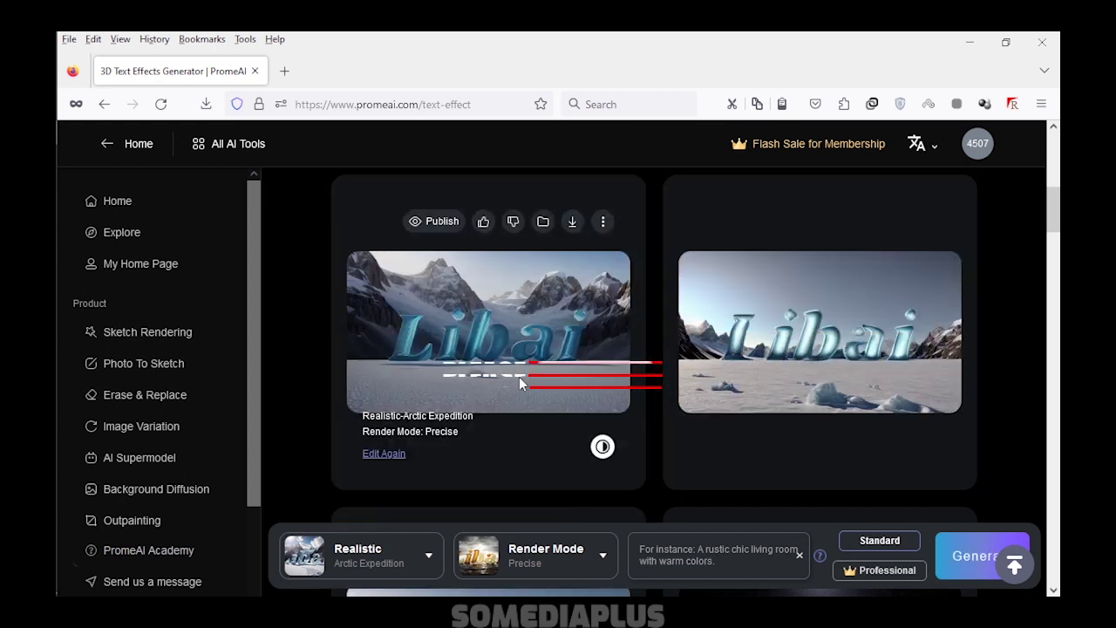
Scroll through the new Arctic Expedition results and recheck the style list
{"action": "scroll", "coordinate": [576, 352], "scroll_direction": "down", "scroll_amount": 2}
{"action": "scroll", "coordinate": [756, 421], "scroll_direction": "down", "scroll_amount": 1}
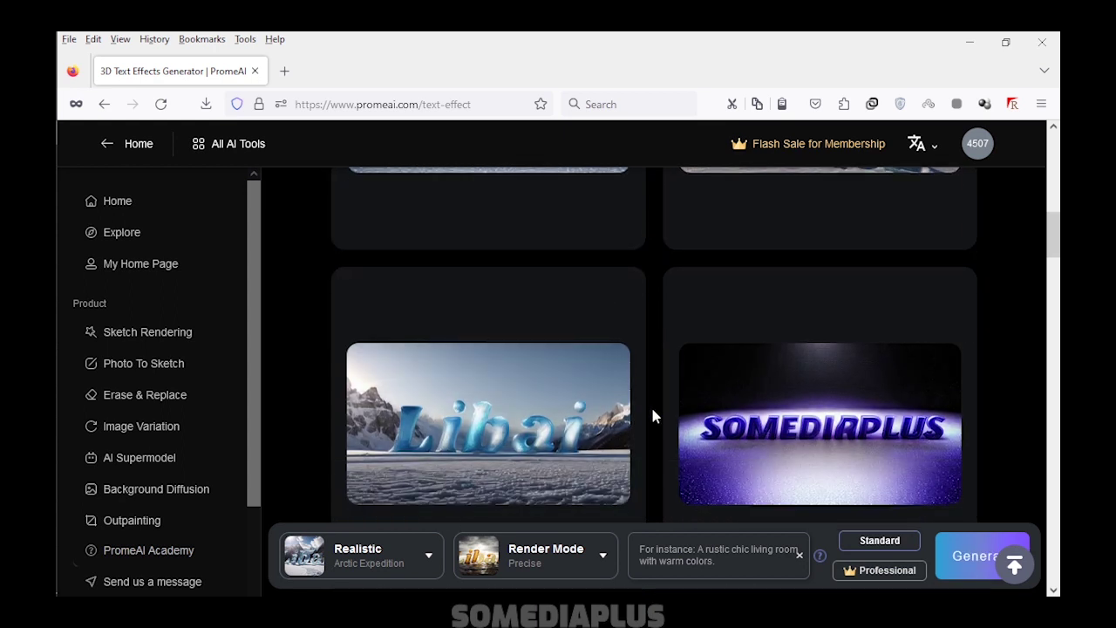
{"action": "scroll", "coordinate": [651, 406], "scroll_direction": "down", "scroll_amount": 2}
{"action": "scroll", "coordinate": [650, 406], "scroll_direction": "up", "scroll_amount": 3}
{"action": "scroll", "coordinate": [652, 406], "scroll_direction": "up", "scroll_amount": 3}
{"action": "scroll", "coordinate": [652, 406], "scroll_direction": "up", "scroll_amount": 3}
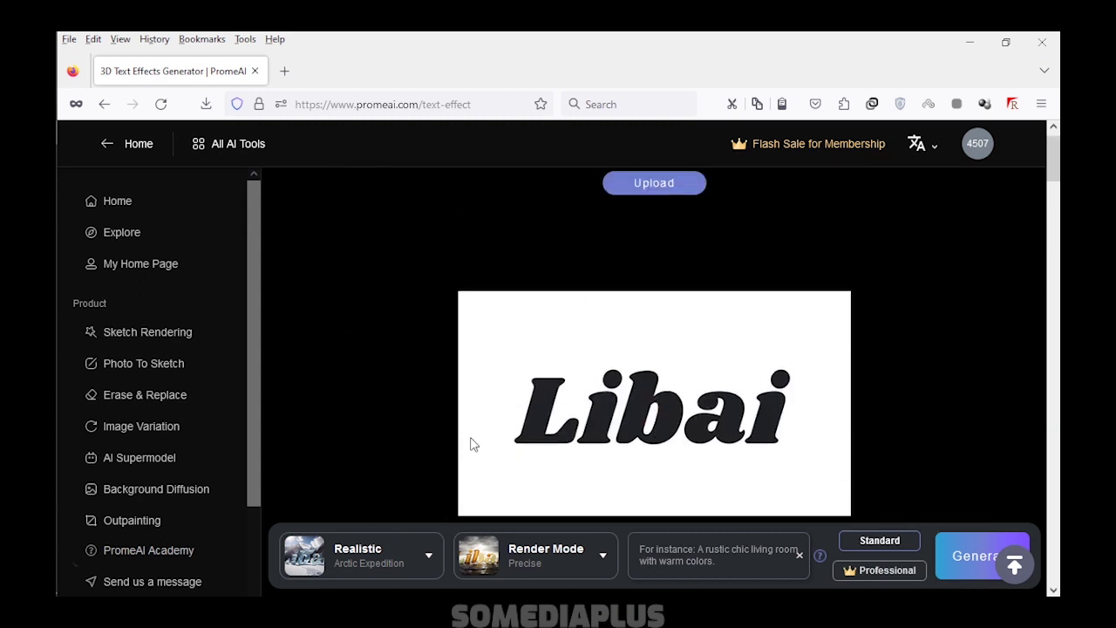
{"action": "left_click", "coordinate": [375, 556]}
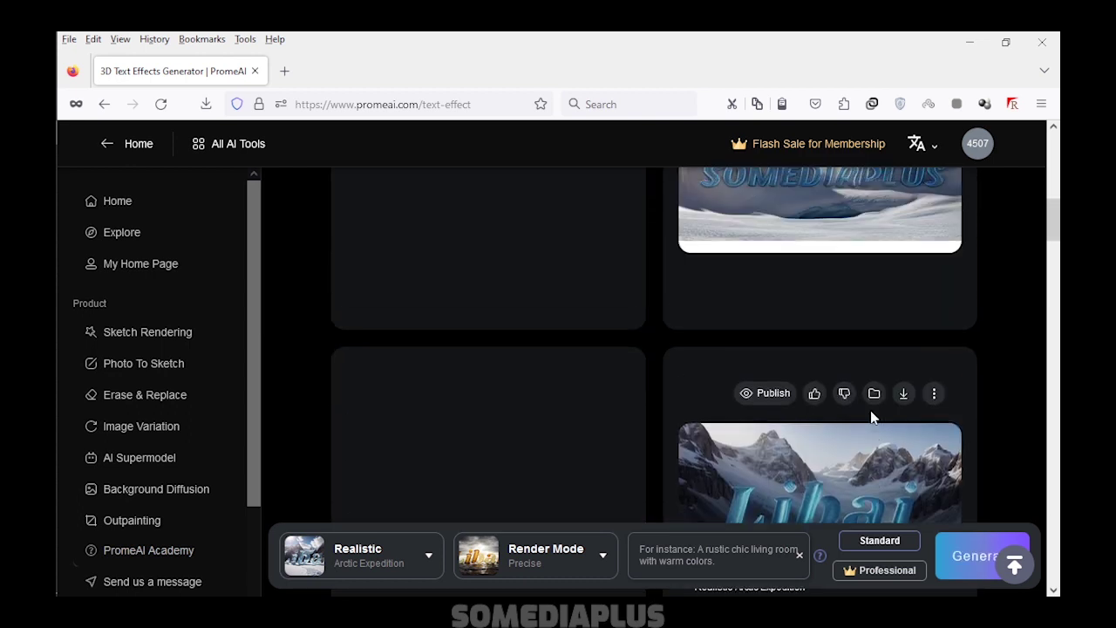
Enlarge and inspect three of the SOMEDIAPLUS arctic results in turn
{"action": "left_click", "coordinate": [540, 293]}
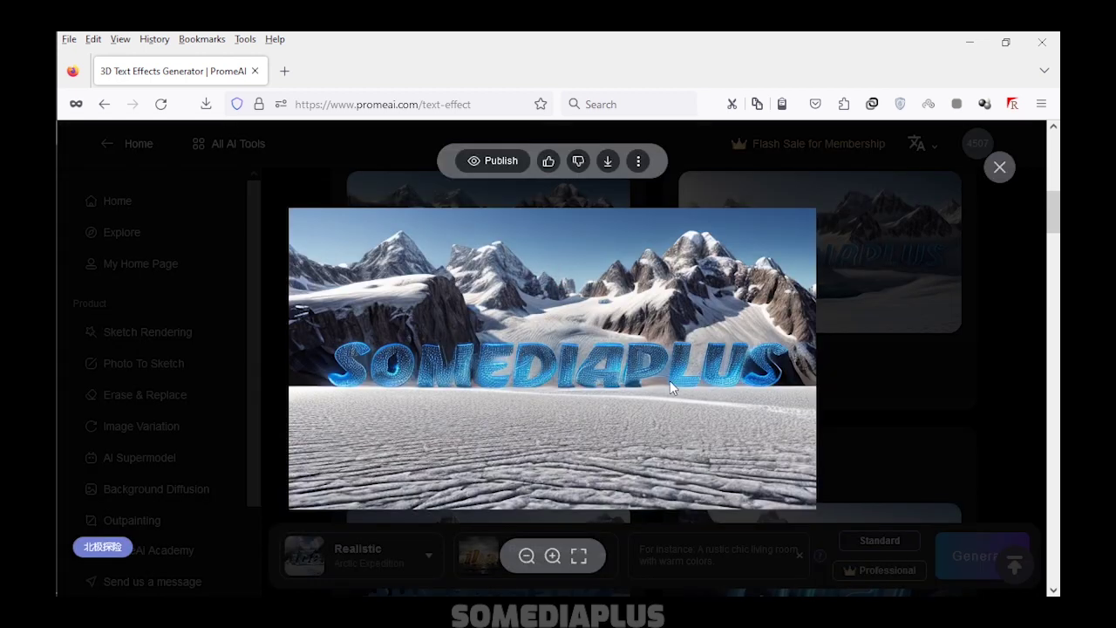
{"action": "left_click", "coordinate": [874, 380]}
{"action": "left_click", "coordinate": [788, 271]}
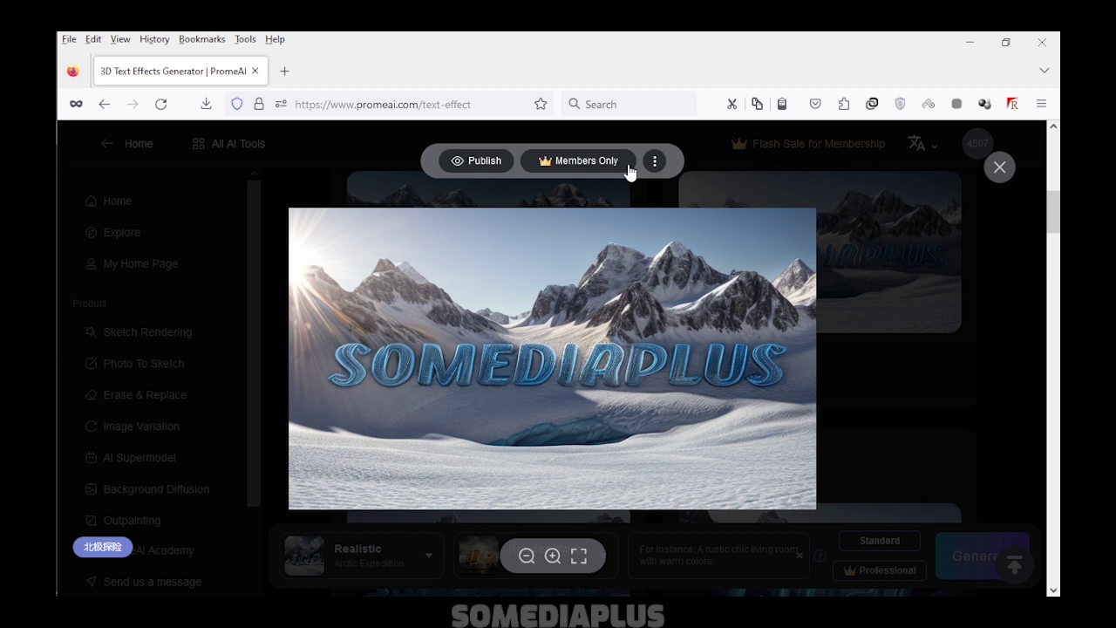
{"action": "left_click", "coordinate": [794, 391]}
{"action": "left_click", "coordinate": [516, 375]}
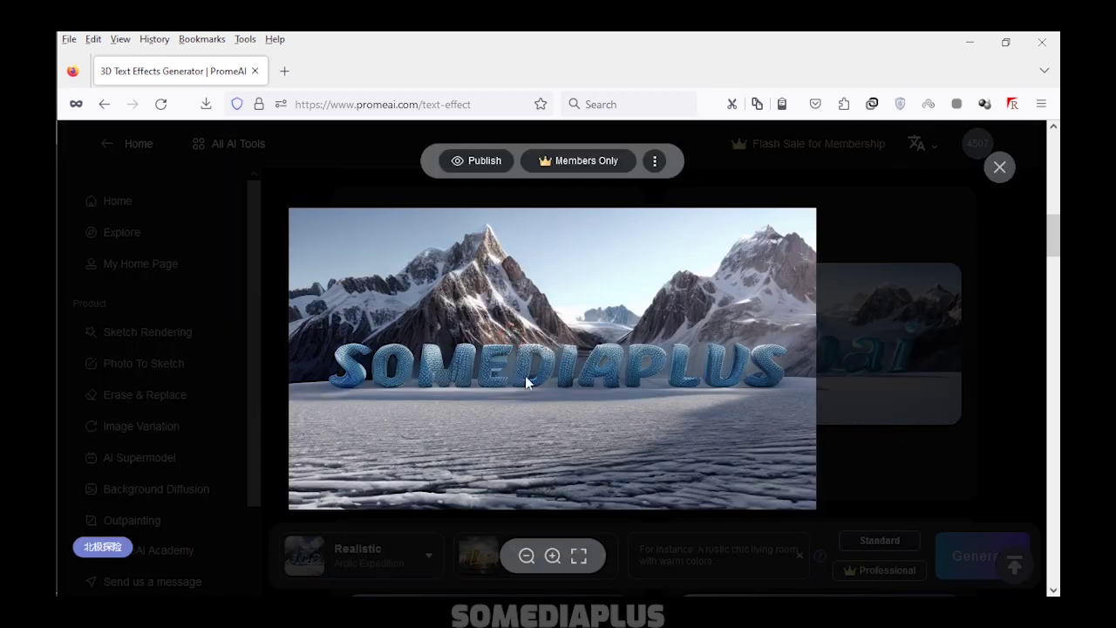
{"action": "left_click", "coordinate": [889, 381]}
Generate another batch of Arctic Expedition images and scroll down to them
{"action": "left_click", "coordinate": [946, 554]}
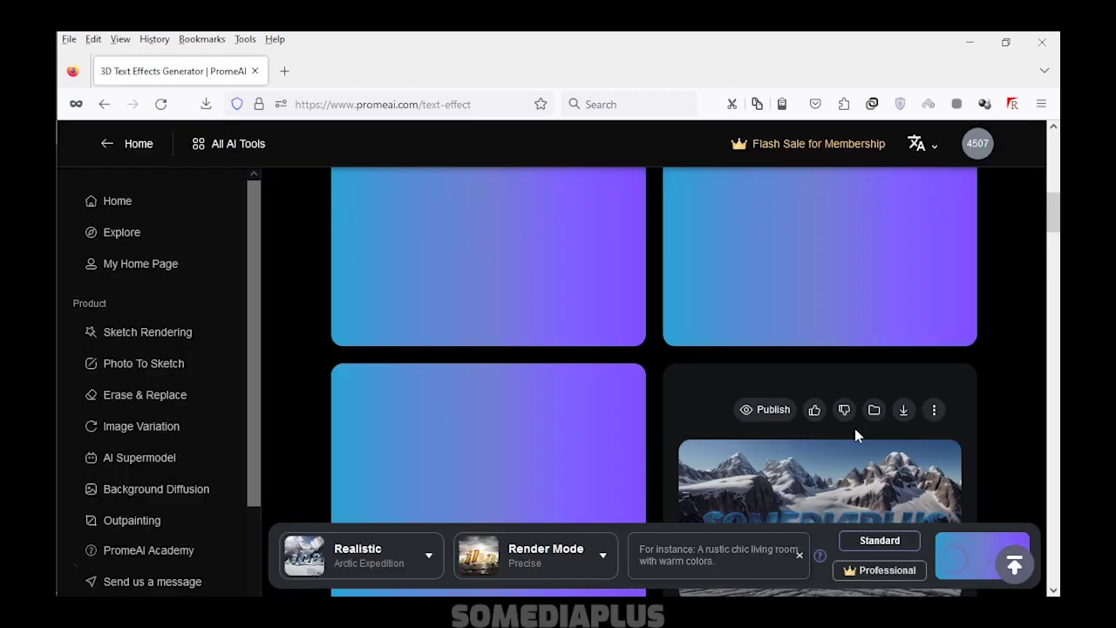
{"action": "scroll", "coordinate": [580, 400], "scroll_direction": "down", "scroll_amount": 1}
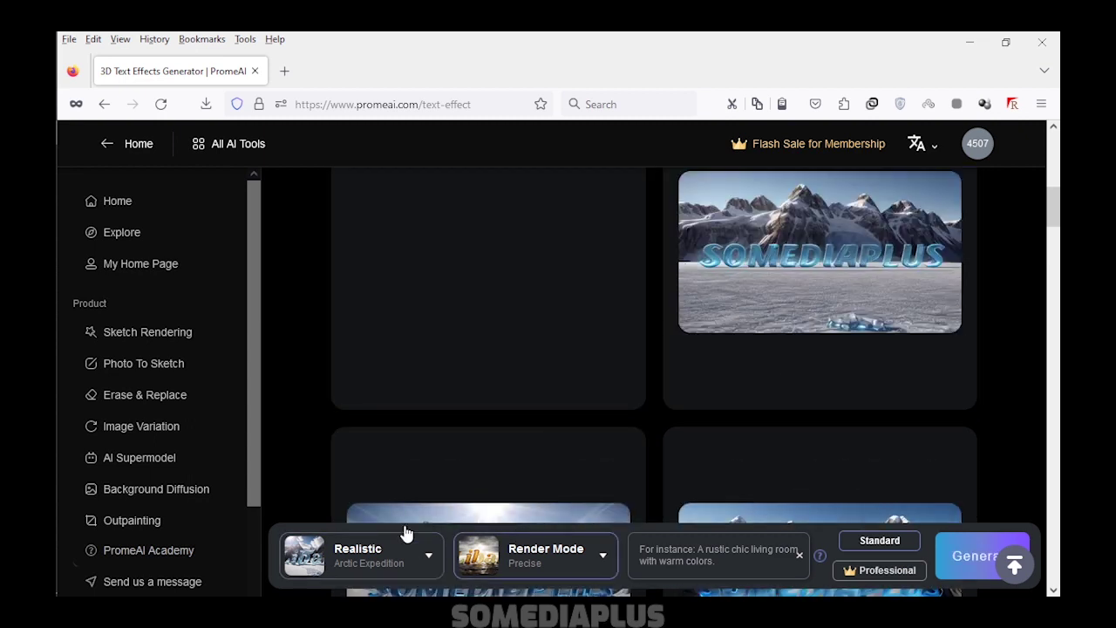
{"action": "scroll", "coordinate": [732, 387], "scroll_direction": "down", "scroll_amount": 1}
{"action": "scroll", "coordinate": [799, 391], "scroll_direction": "down", "scroll_amount": 1}
{"action": "scroll", "coordinate": [799, 391], "scroll_direction": "down", "scroll_amount": 1}
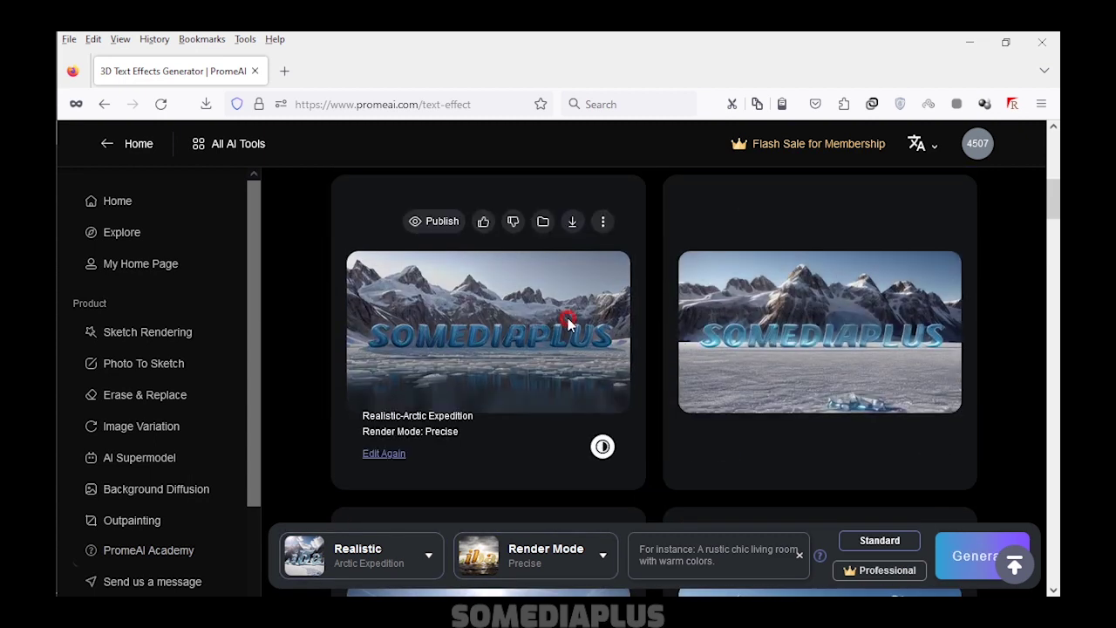
Preview three new SOMEDIAPLUS arctic results, including the sunny-mountain one
{"action": "left_click", "coordinate": [539, 372]}
{"action": "left_click", "coordinate": [853, 393]}
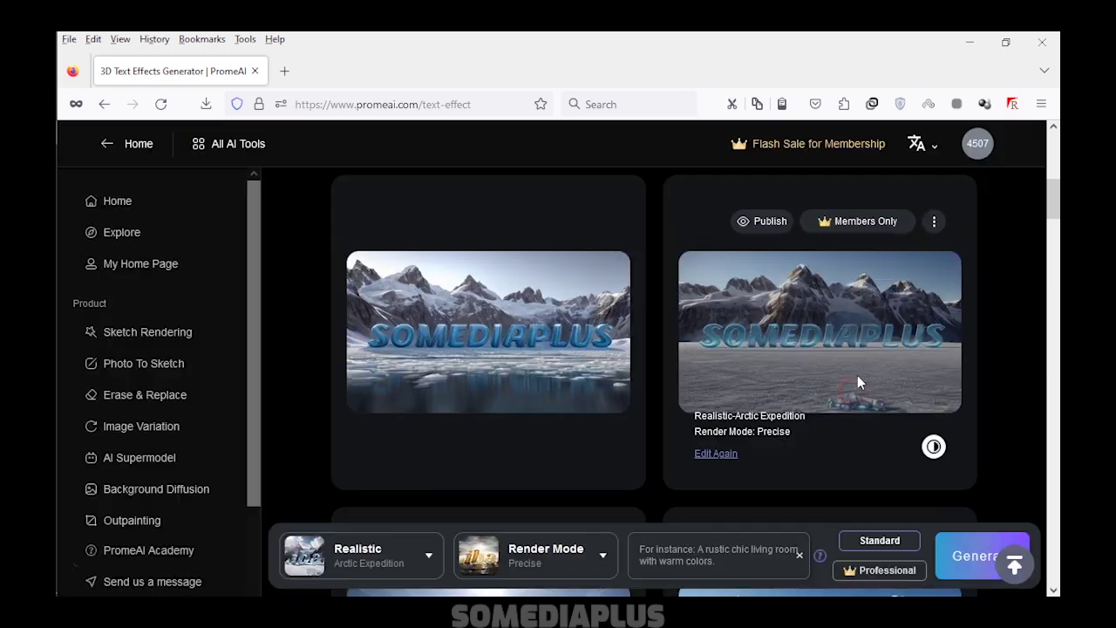
{"action": "left_click", "coordinate": [858, 383]}
{"action": "left_click", "coordinate": [853, 393]}
{"action": "left_click", "coordinate": [579, 419]}
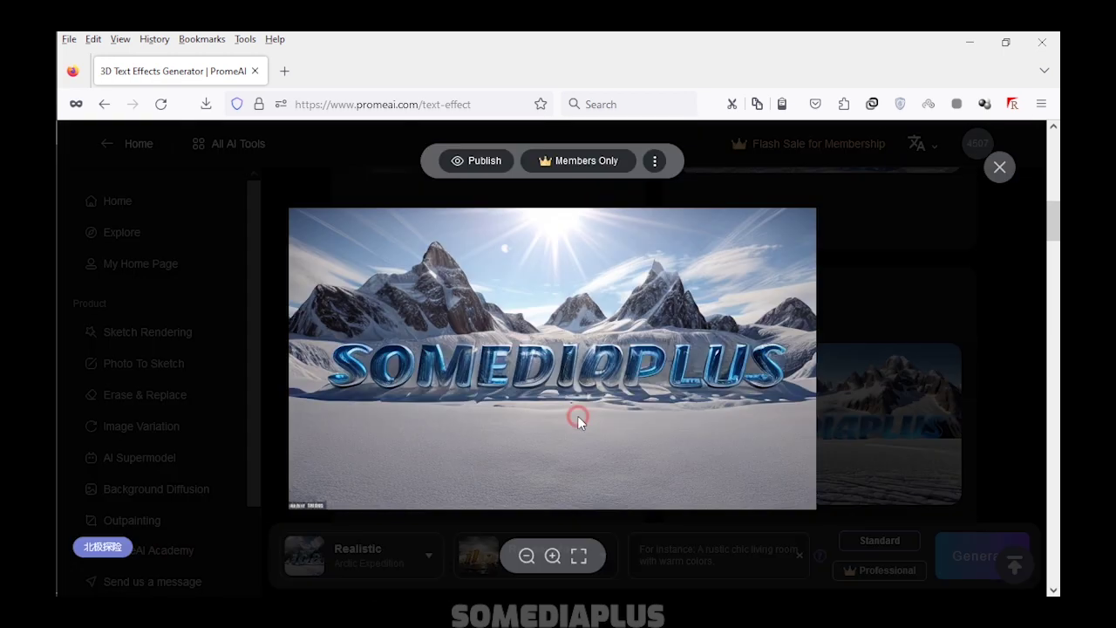
{"action": "left_click", "coordinate": [887, 395]}
{"action": "scroll", "coordinate": [803, 355], "scroll_direction": "down", "scroll_amount": 2}
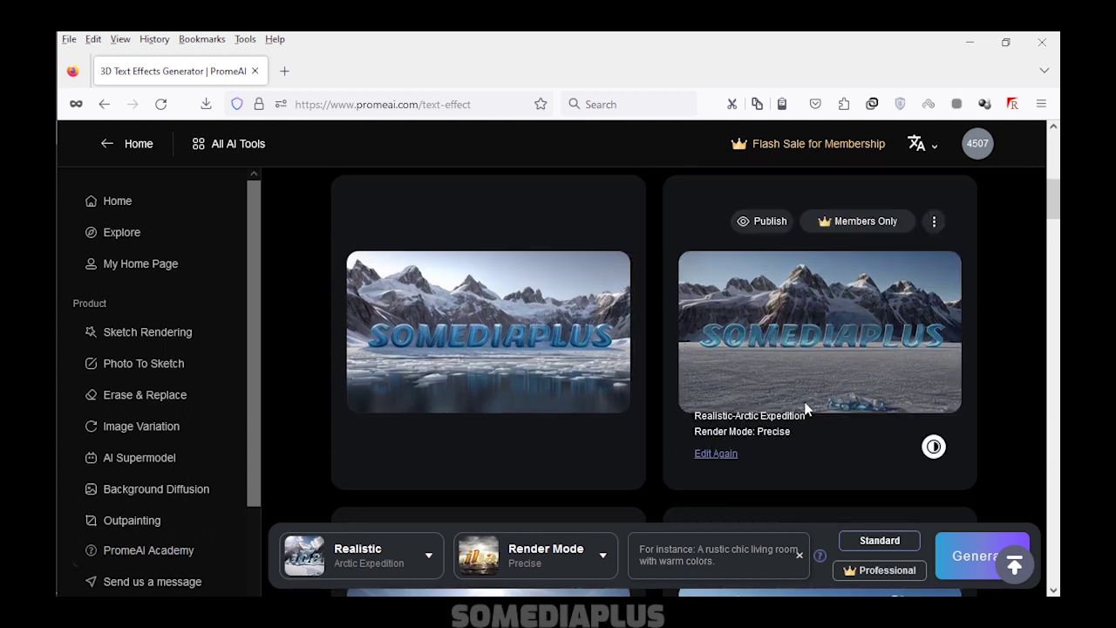
Bring the text-effect style list back up
{"action": "left_click", "coordinate": [433, 533]}
{"action": "left_click", "coordinate": [549, 381]}
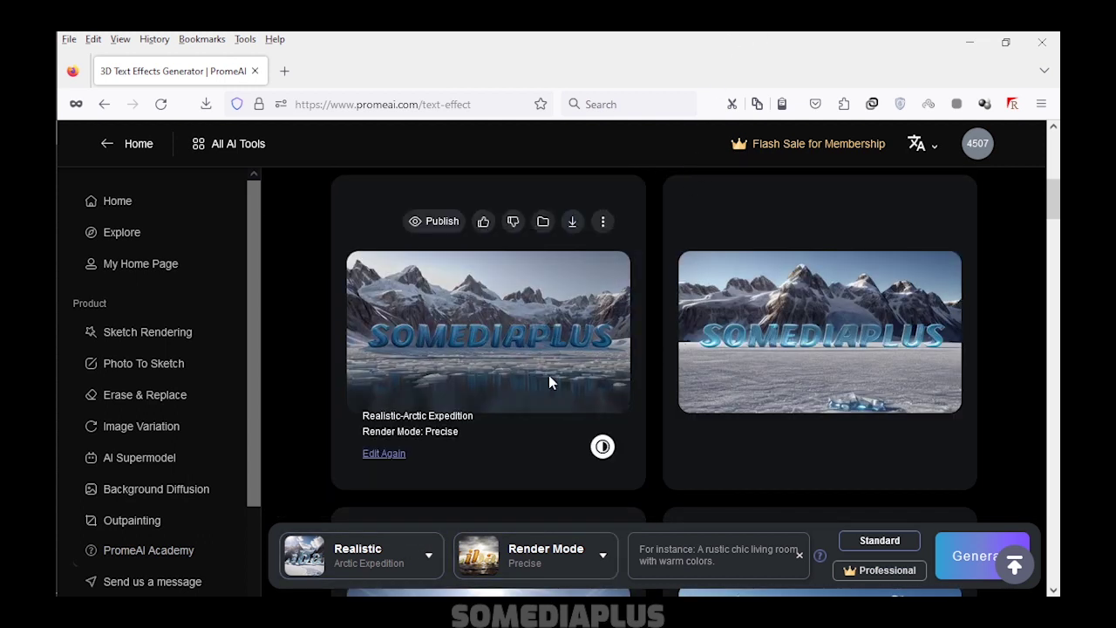
{"action": "left_click", "coordinate": [432, 560]}
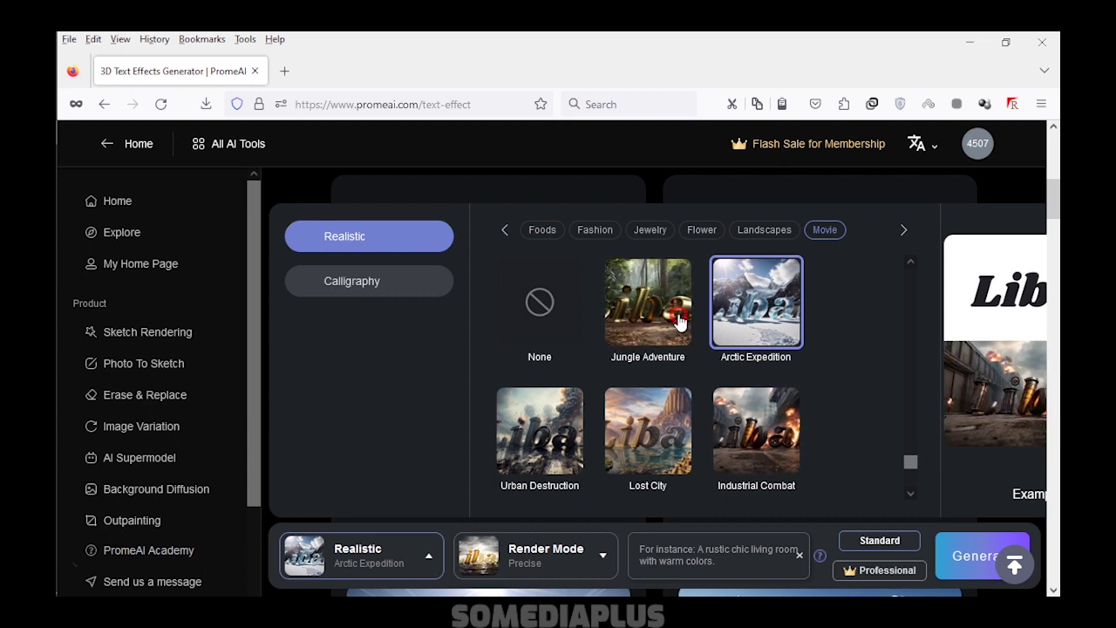
Pick the Jungle Adventure style and generate the images
{"action": "left_click", "coordinate": [648, 301]}
{"action": "left_click", "coordinate": [949, 561]}
{"action": "scroll", "coordinate": [804, 407], "scroll_direction": "down", "scroll_amount": 3}
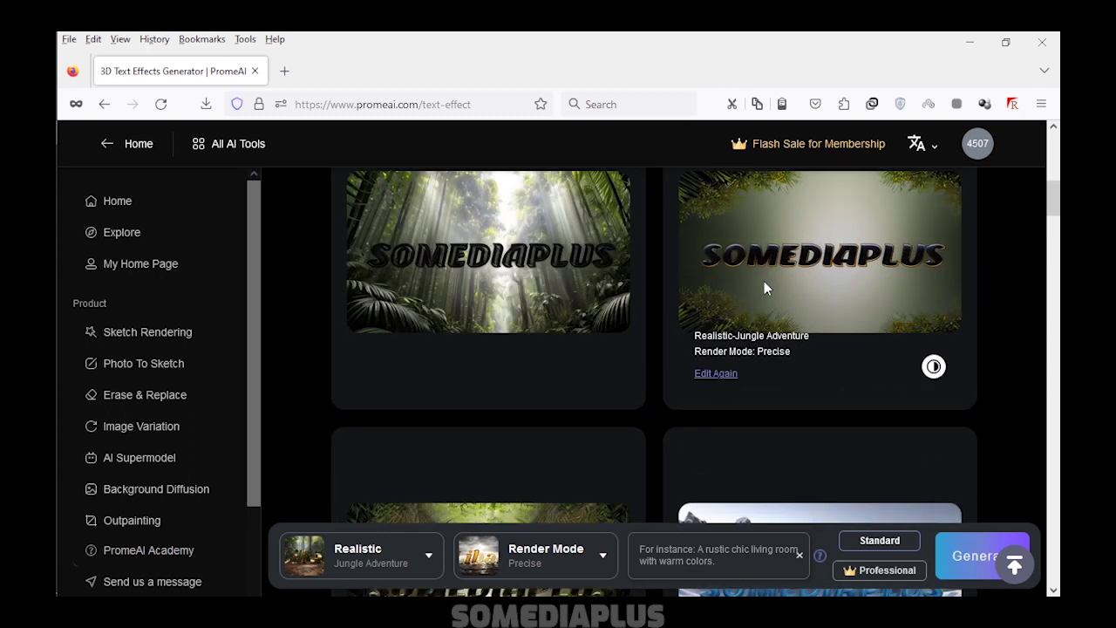
Enlarge the bright jungle result and the right card's result, then scroll through the rest
{"action": "left_click", "coordinate": [542, 349]}
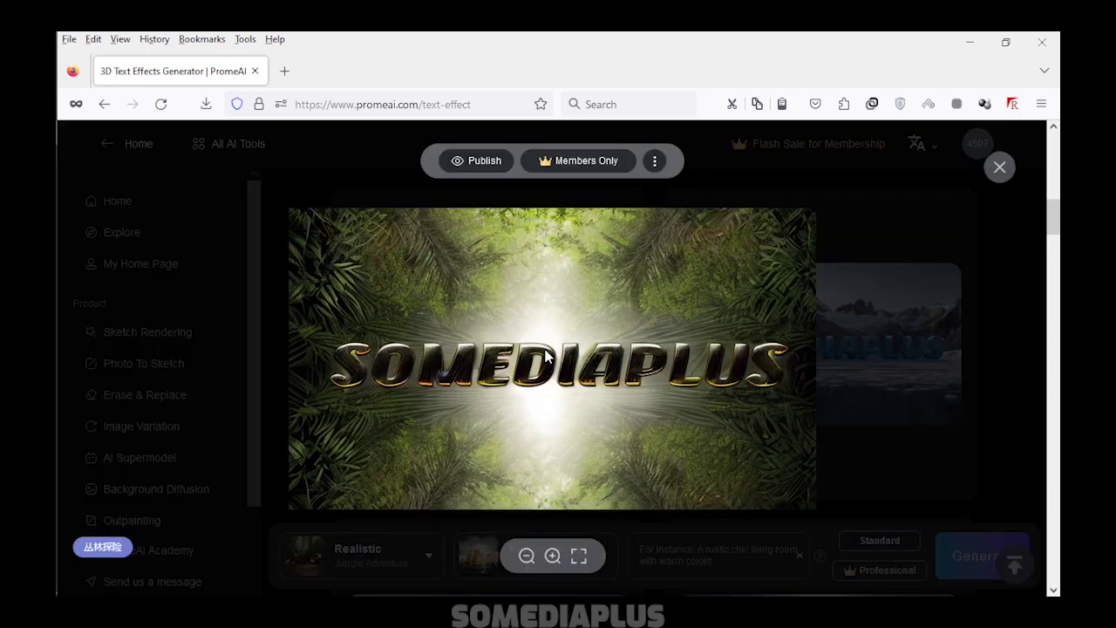
{"action": "left_click", "coordinate": [873, 389]}
{"action": "left_click", "coordinate": [873, 389]}
{"action": "left_click", "coordinate": [890, 375]}
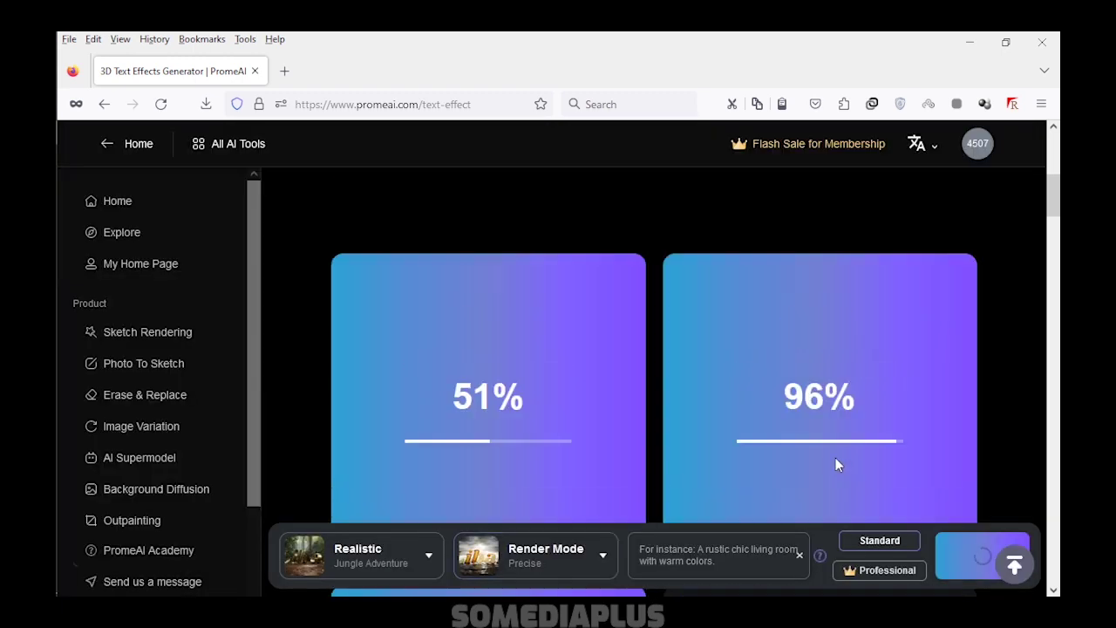
{"action": "scroll", "coordinate": [675, 370], "scroll_direction": "down", "scroll_amount": 4}
{"action": "scroll", "coordinate": [552, 339], "scroll_direction": "down", "scroll_amount": 2}
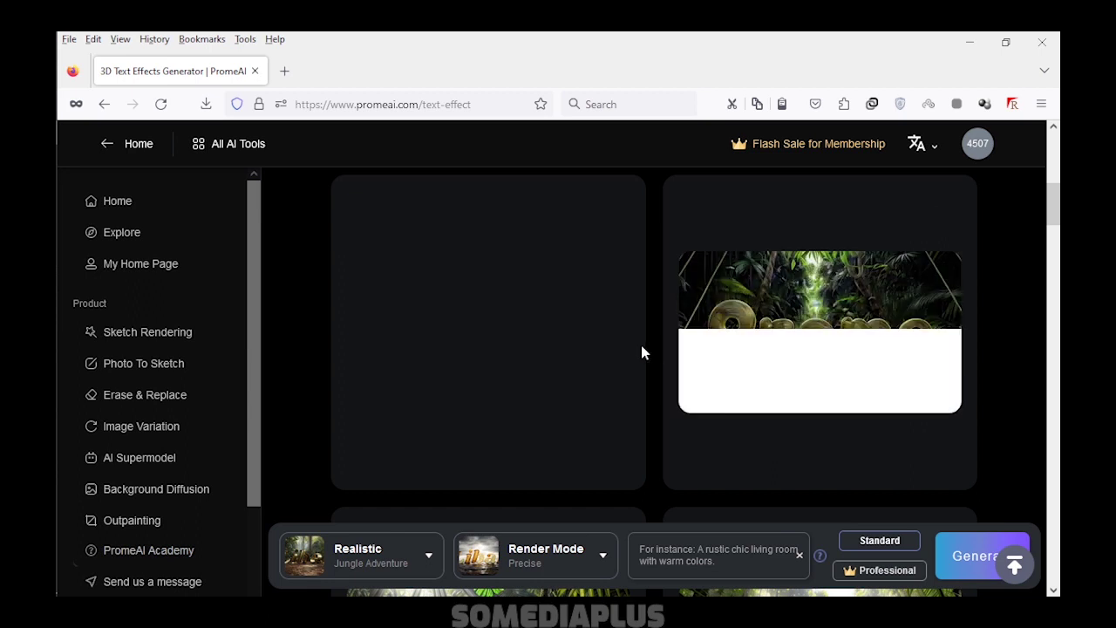
{"action": "scroll", "coordinate": [572, 383], "scroll_direction": "down", "scroll_amount": 2}
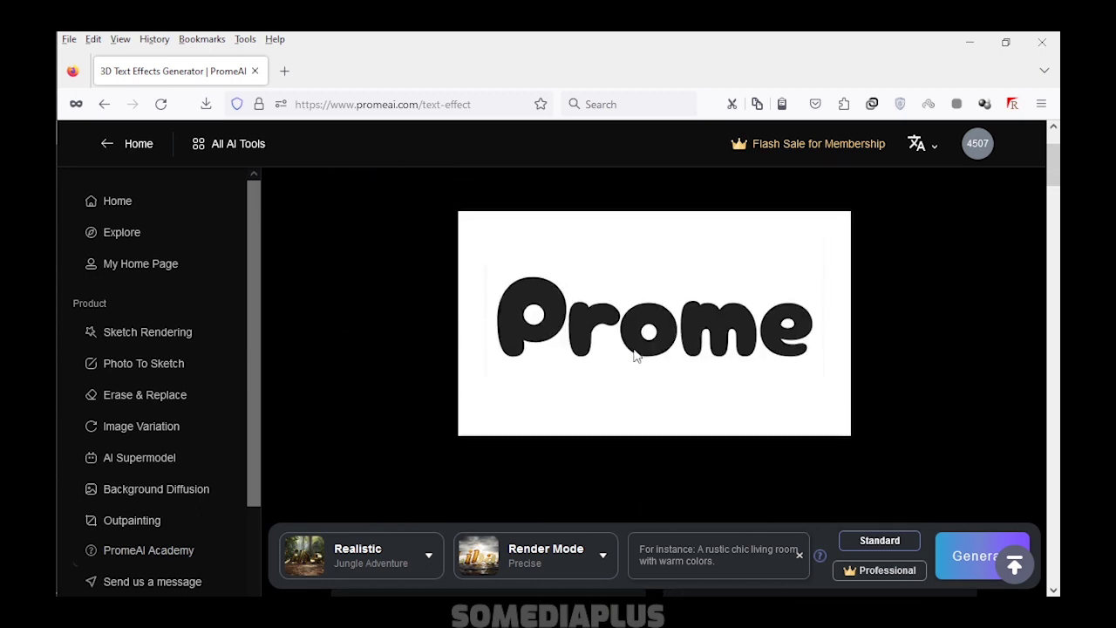
Browse the style list and generate images in the Enchanted Castle style
{"action": "left_click", "coordinate": [440, 548]}
{"action": "scroll", "coordinate": [668, 428], "scroll_direction": "down", "scroll_amount": 2}
{"action": "scroll", "coordinate": [668, 428], "scroll_direction": "down", "scroll_amount": 3}
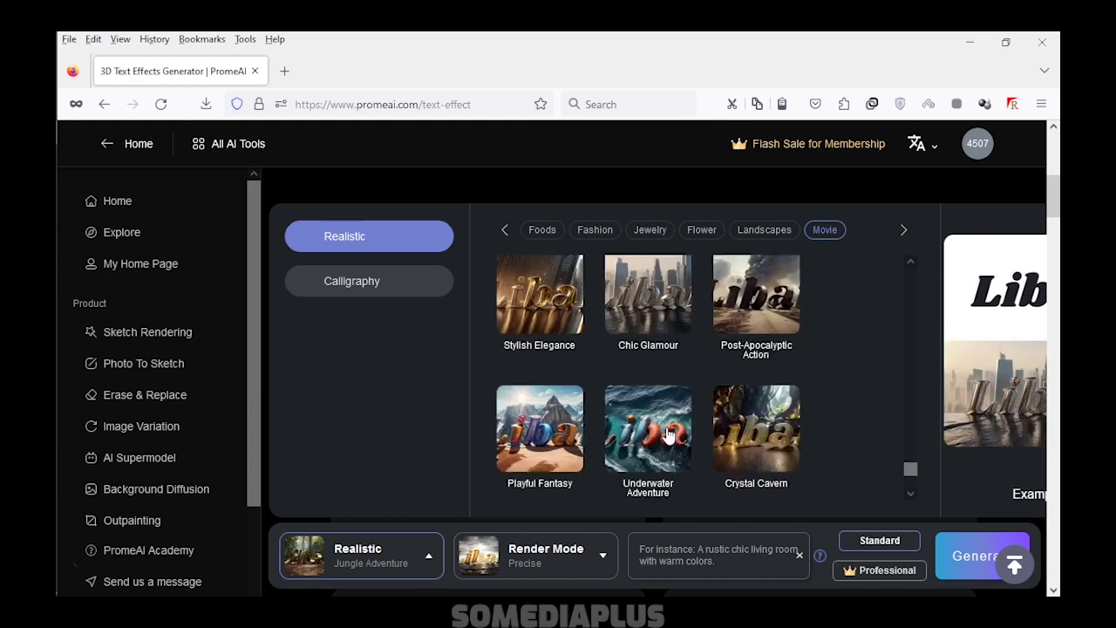
{"action": "scroll", "coordinate": [669, 434], "scroll_direction": "down", "scroll_amount": 2}
{"action": "scroll", "coordinate": [650, 401], "scroll_direction": "down", "scroll_amount": 2}
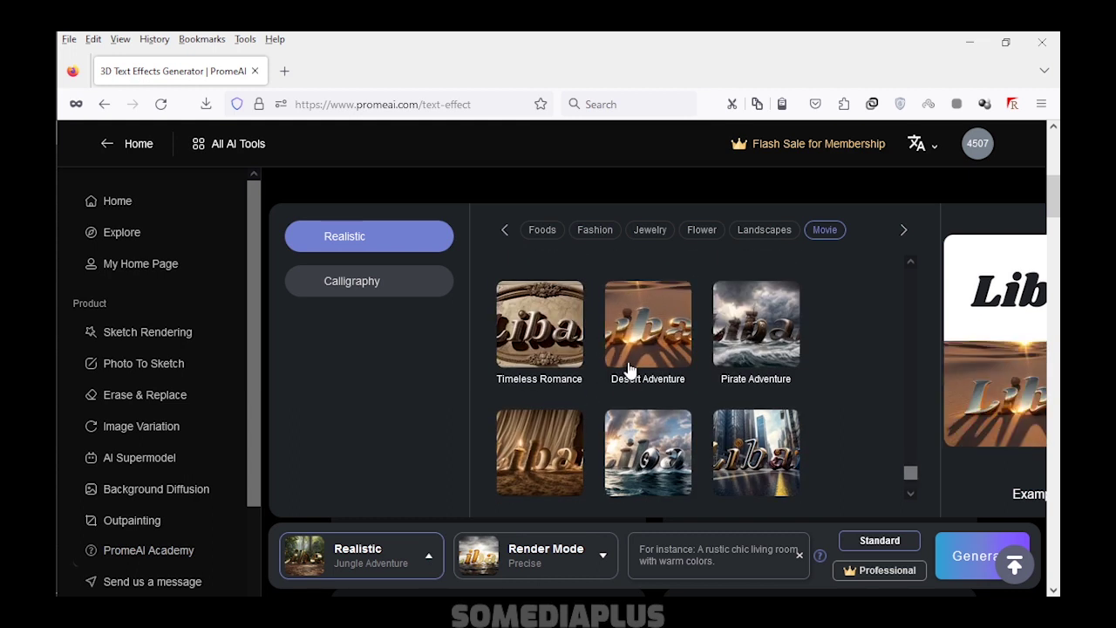
{"action": "scroll", "coordinate": [731, 445], "scroll_direction": "down", "scroll_amount": 2}
{"action": "scroll", "coordinate": [731, 440], "scroll_direction": "down", "scroll_amount": 2}
{"action": "scroll", "coordinate": [732, 436], "scroll_direction": "down", "scroll_amount": 2}
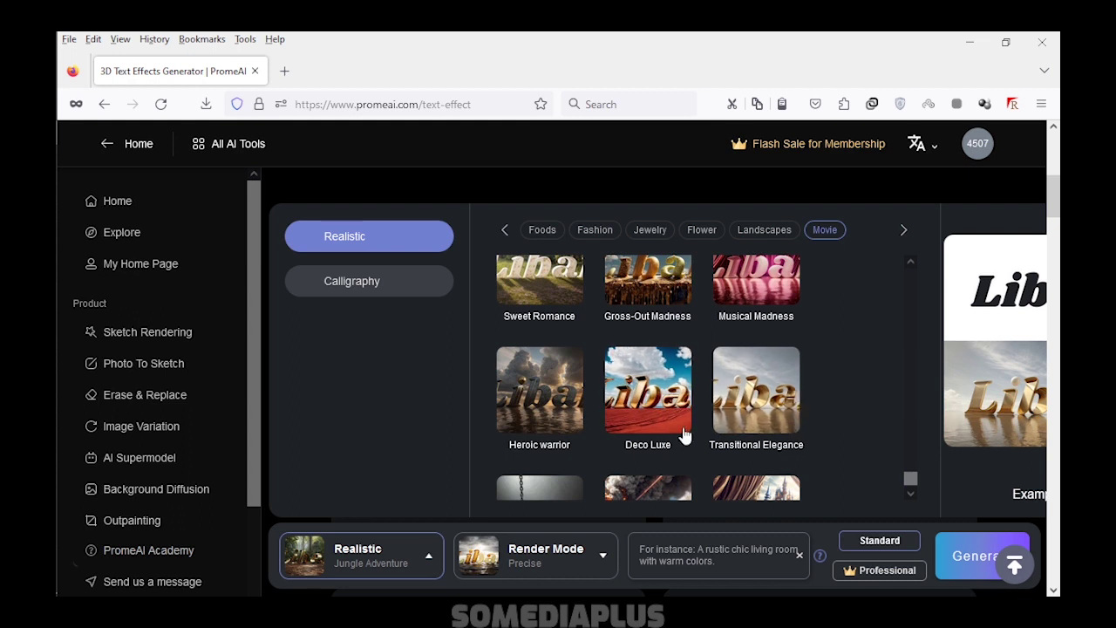
{"action": "scroll", "coordinate": [738, 435], "scroll_direction": "down", "scroll_amount": 2}
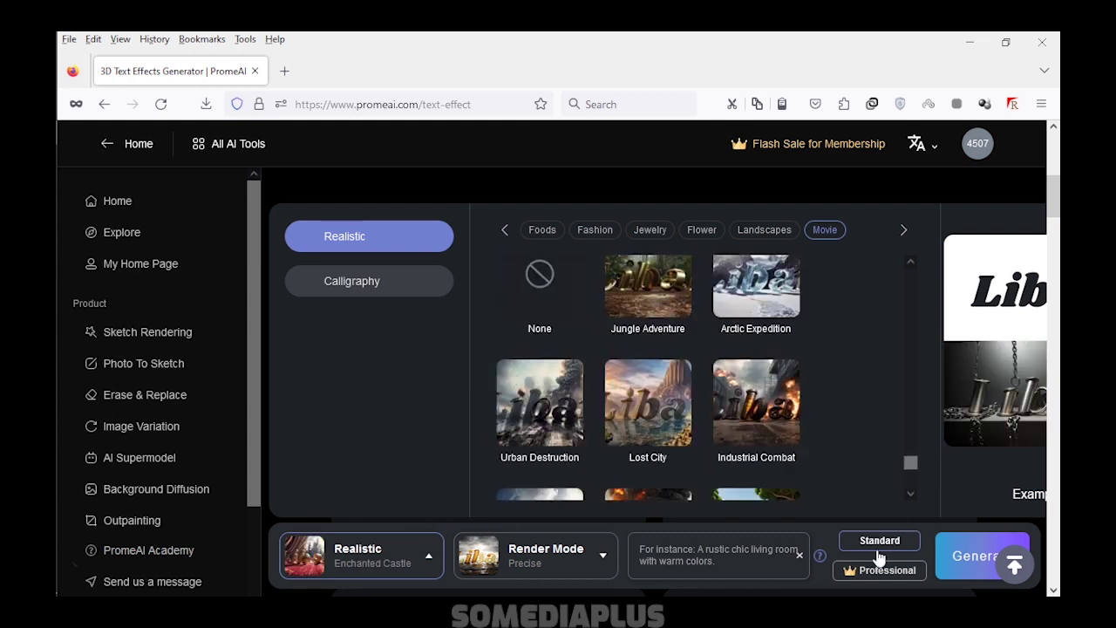
{"action": "left_click", "coordinate": [982, 556]}
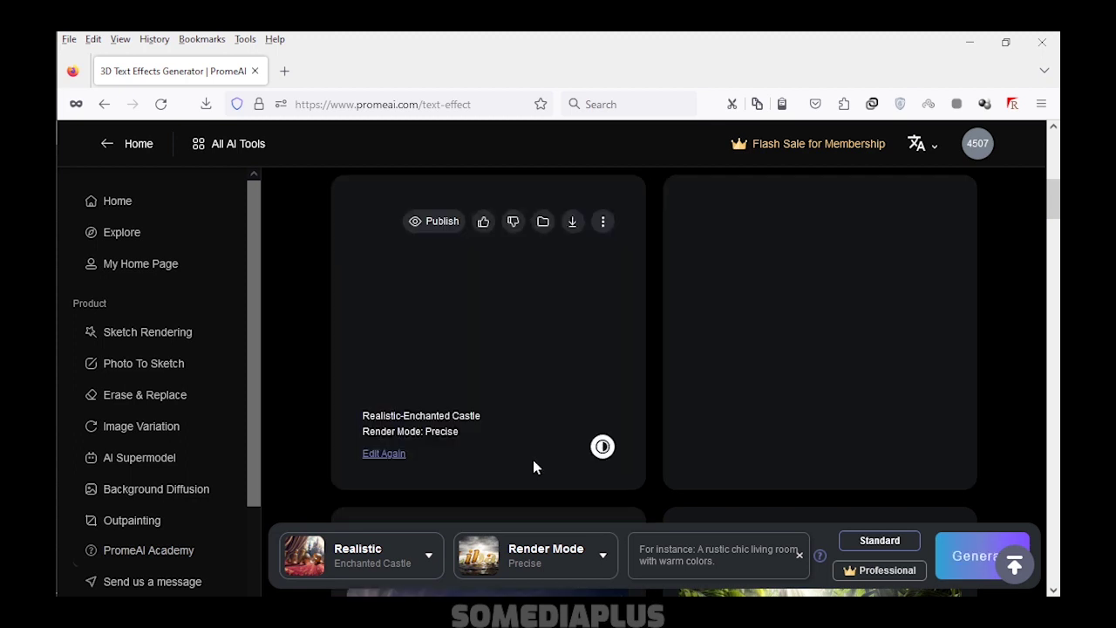
Preview the red-and-blue, purple and sunset Prome results enlarged
{"action": "scroll", "coordinate": [719, 440], "scroll_direction": "down", "scroll_amount": 3}
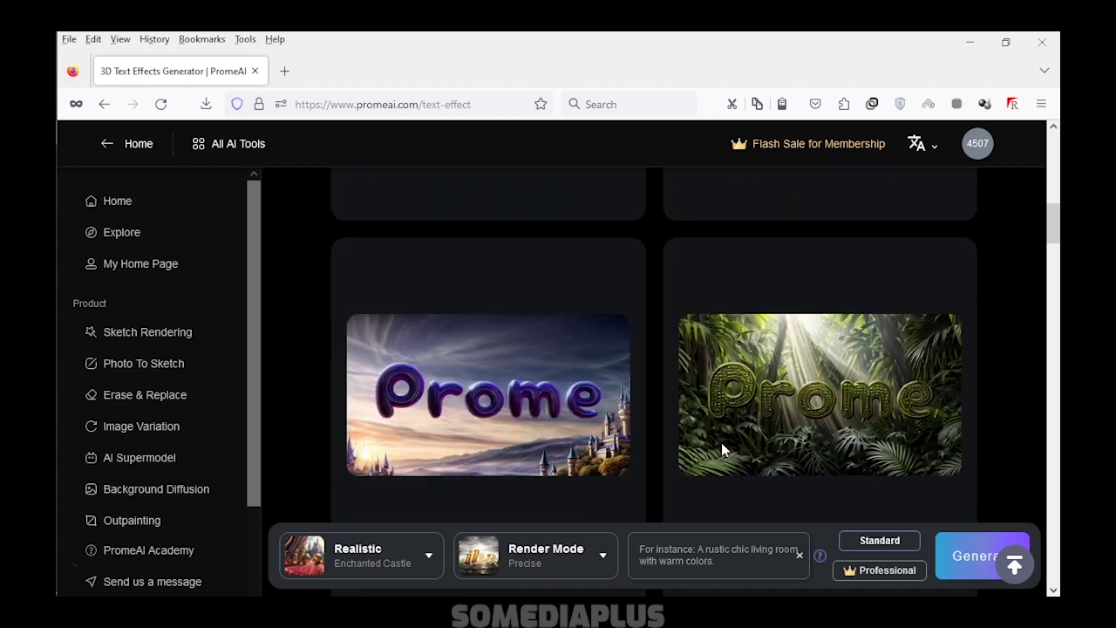
{"action": "left_click", "coordinate": [810, 325]}
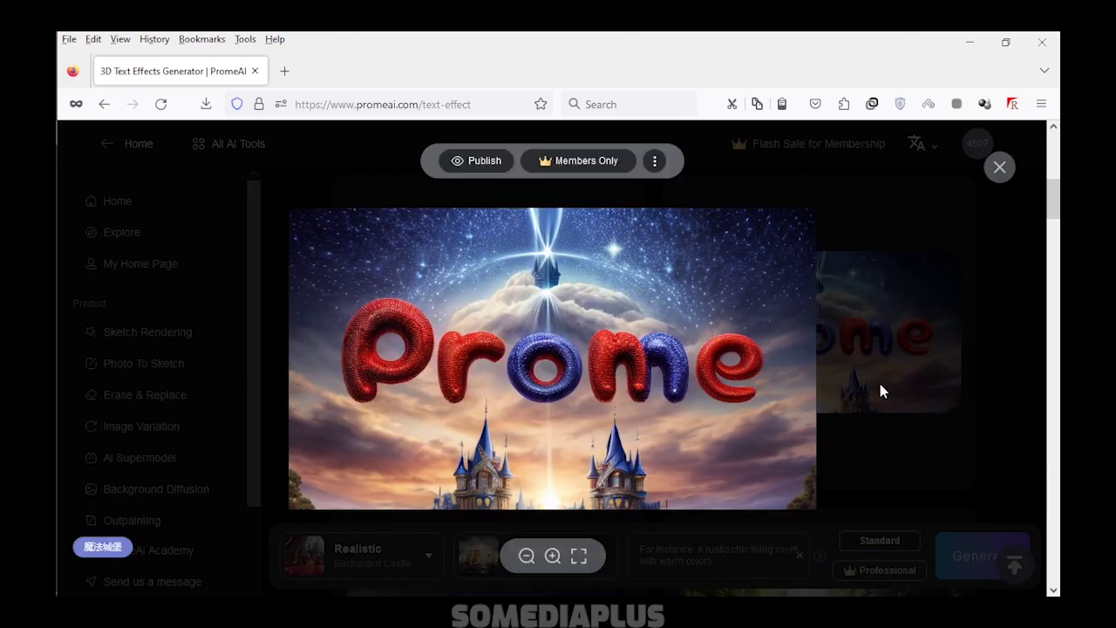
{"action": "left_click", "coordinate": [880, 384]}
{"action": "left_click", "coordinate": [628, 397]}
{"action": "left_click", "coordinate": [910, 383]}
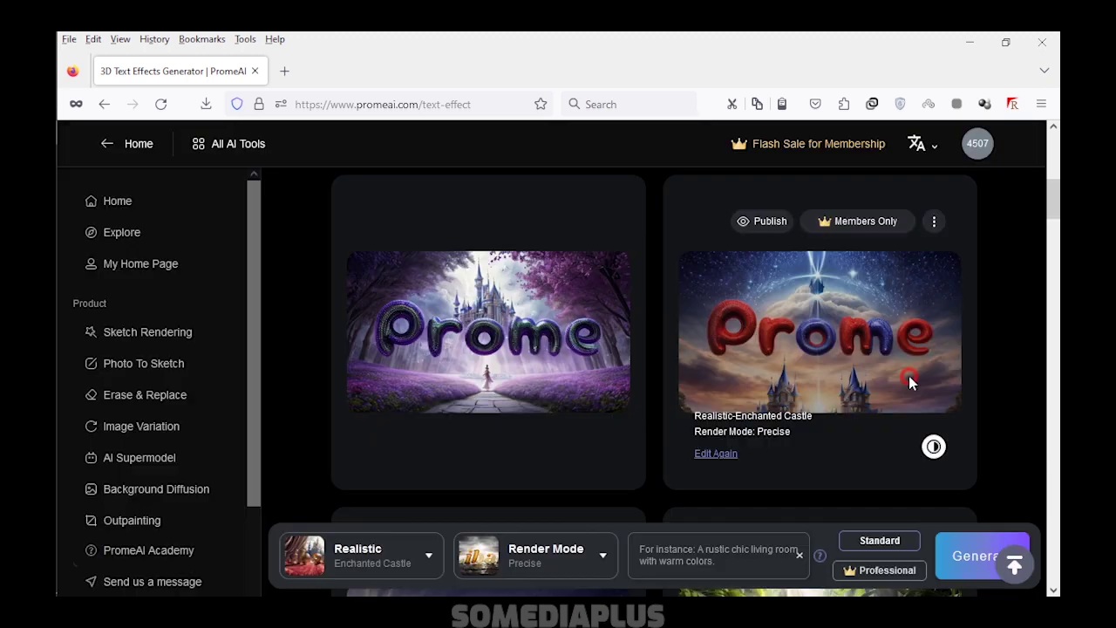
{"action": "scroll", "coordinate": [910, 382], "scroll_direction": "down", "scroll_amount": 3}
{"action": "left_click", "coordinate": [628, 386]}
{"action": "left_click", "coordinate": [838, 398]}
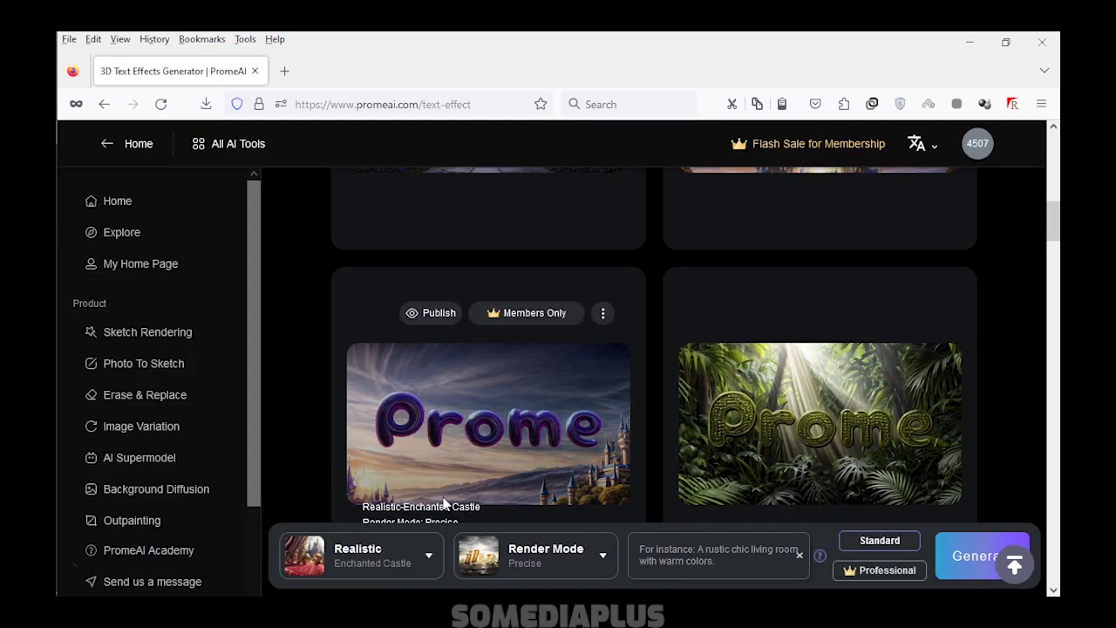
Keep Movie > Enchanted Castle with Precise render mode and generate SOMEDIAPLUS images
{"action": "left_click", "coordinate": [429, 555]}
{"action": "scroll", "coordinate": [742, 436], "scroll_direction": "down", "scroll_amount": 3}
{"action": "left_click", "coordinate": [908, 472]}
{"action": "scroll", "coordinate": [870, 453], "scroll_direction": "down", "scroll_amount": 3}
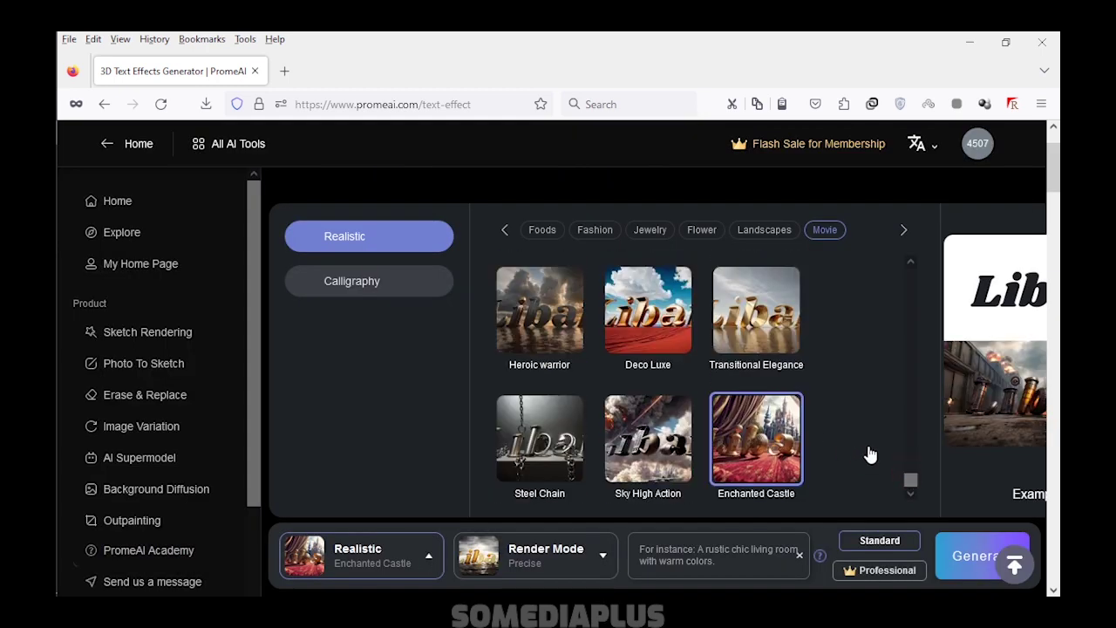
{"action": "left_click", "coordinate": [266, 509]}
{"action": "left_click", "coordinate": [534, 547]}
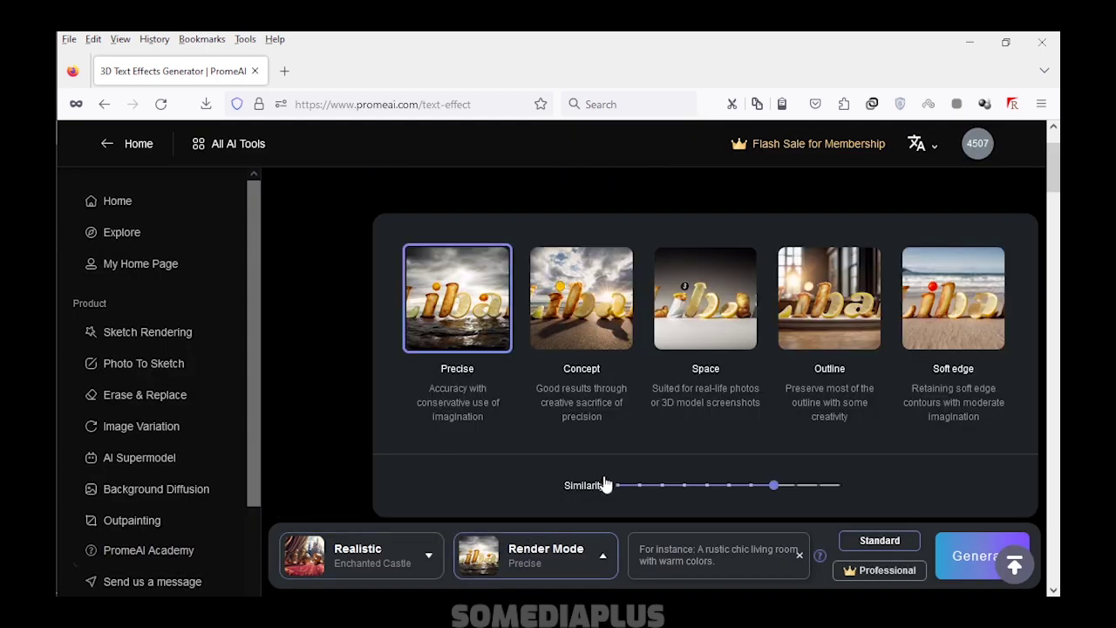
{"action": "left_click", "coordinate": [315, 435]}
{"action": "left_click", "coordinate": [977, 556]}
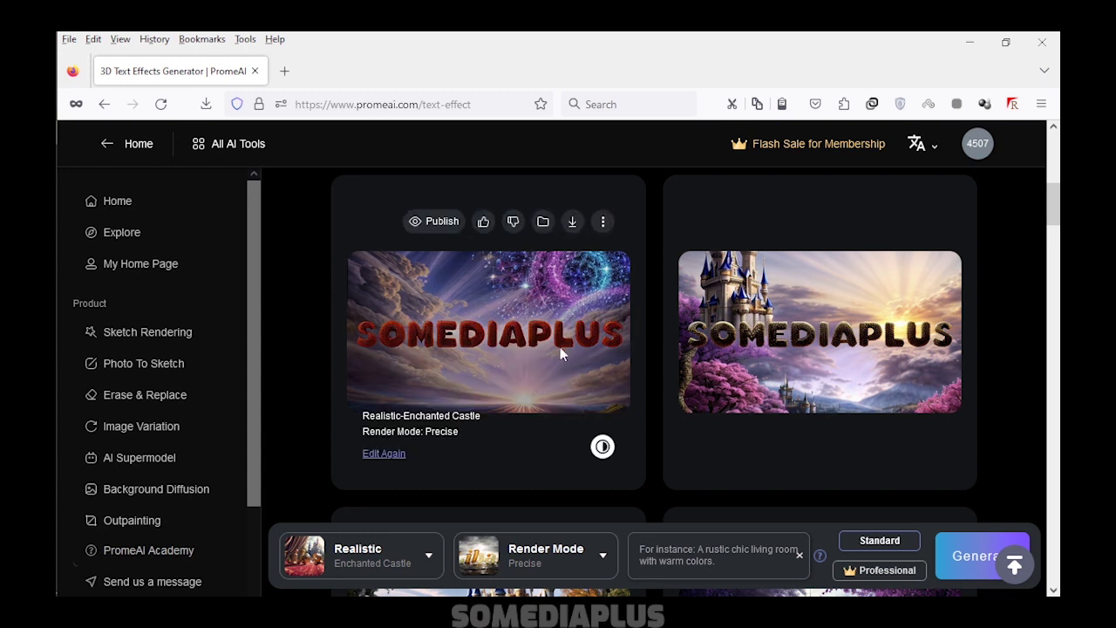
Inspect the red-lettered, castle and lake-castle SOMEDIAPLUS results enlarged
{"action": "left_click", "coordinate": [558, 347]}
{"action": "left_click", "coordinate": [846, 375]}
{"action": "left_click", "coordinate": [760, 345]}
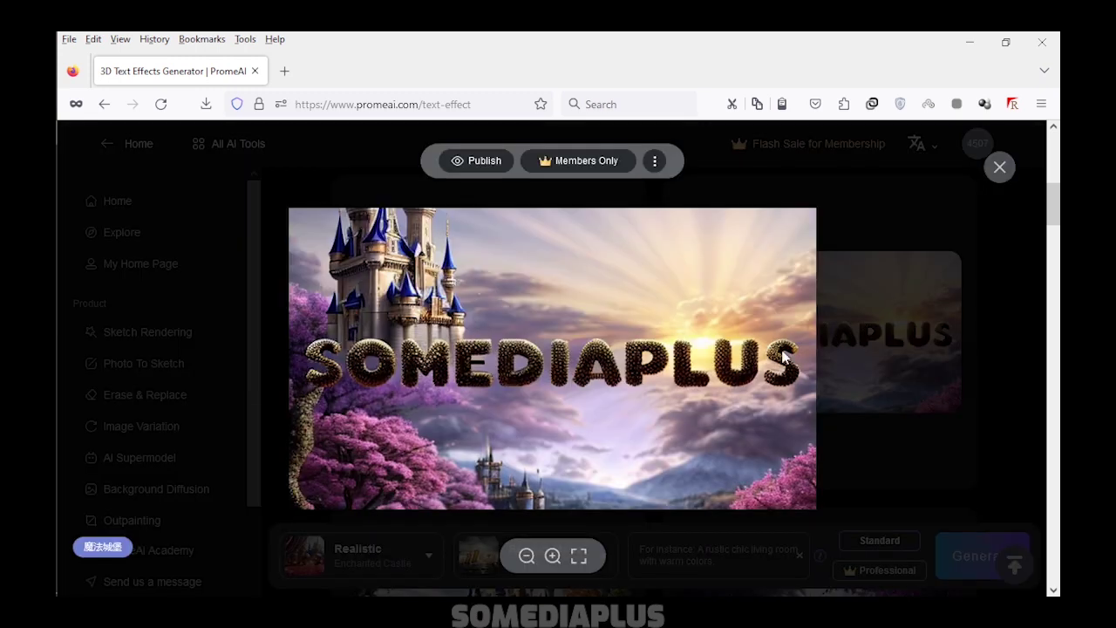
{"action": "left_click", "coordinate": [863, 359]}
{"action": "left_click", "coordinate": [540, 372]}
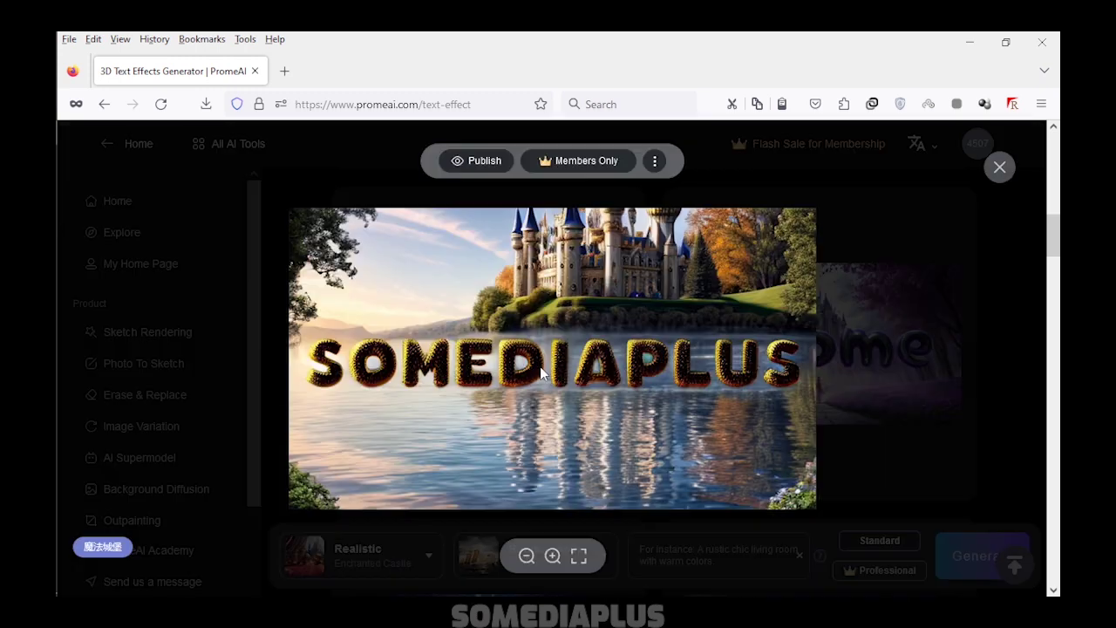
{"action": "left_click", "coordinate": [874, 394]}
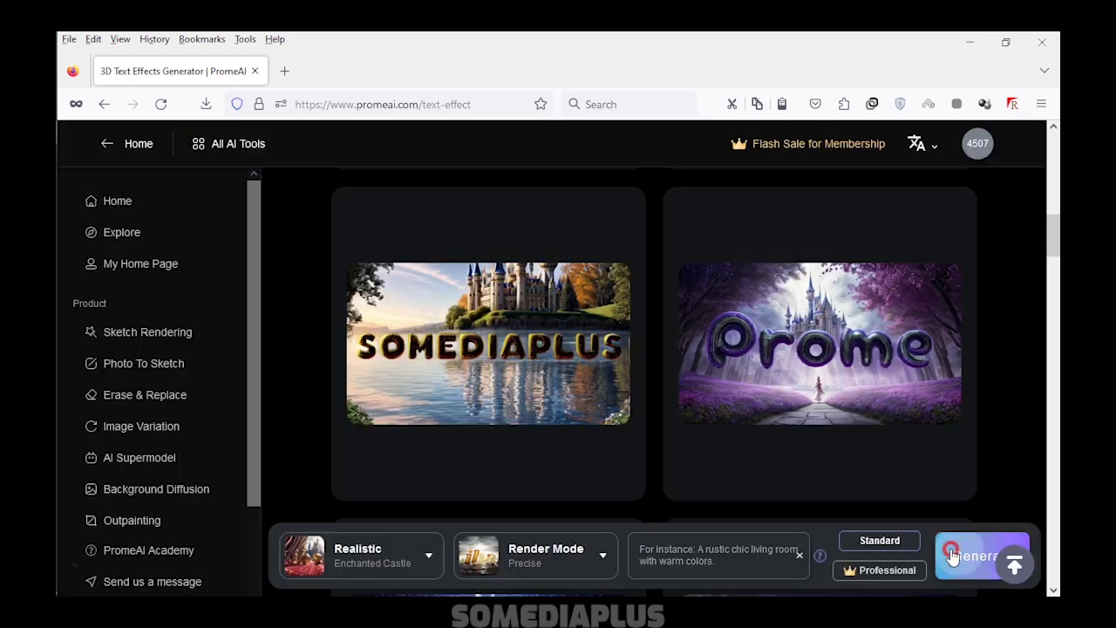
Generate another batch and confirm Enchanted Castle is still the chosen style
{"action": "left_click", "coordinate": [954, 556]}
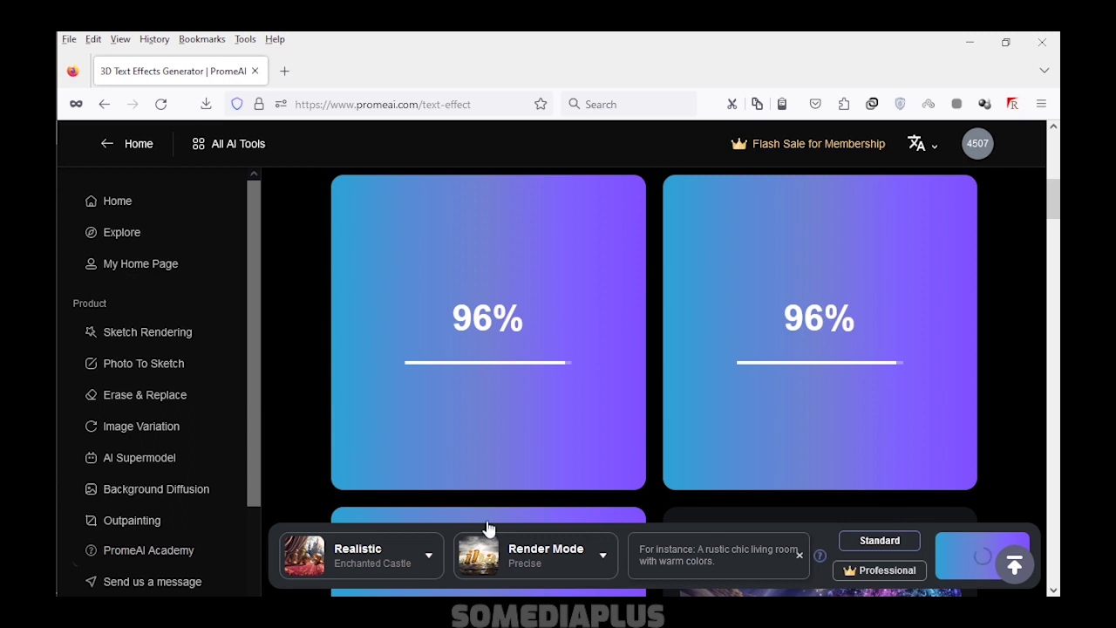
{"action": "left_click", "coordinate": [428, 555]}
{"action": "scroll", "coordinate": [563, 476], "scroll_direction": "down", "scroll_amount": 2}
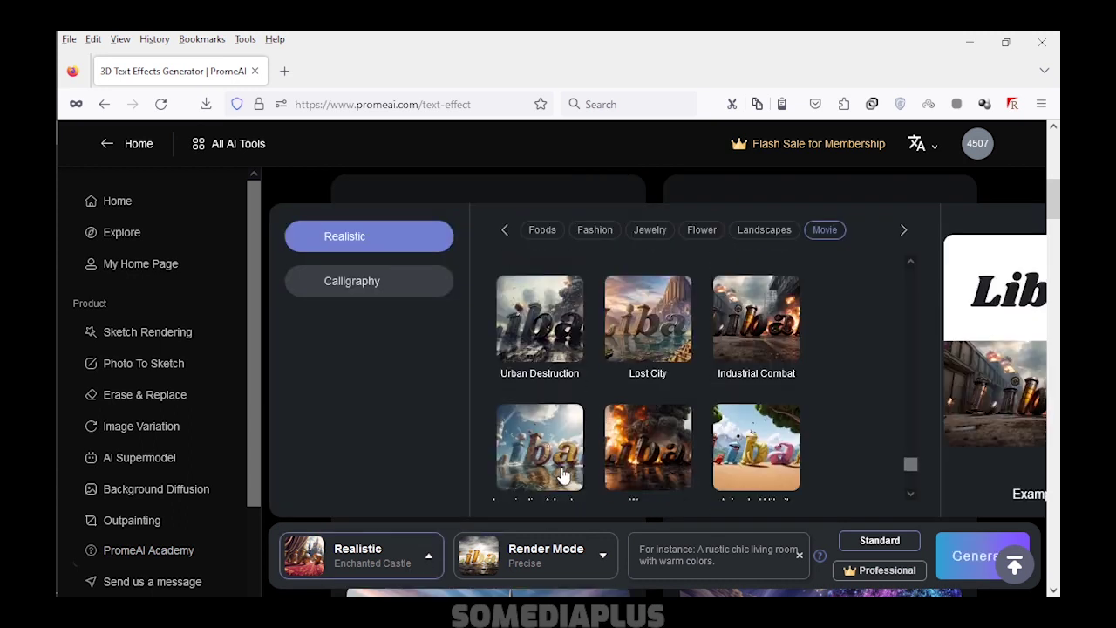
{"action": "scroll", "coordinate": [567, 471], "scroll_direction": "down", "scroll_amount": 2}
{"action": "scroll", "coordinate": [580, 466], "scroll_direction": "down", "scroll_amount": 2}
{"action": "scroll", "coordinate": [586, 472], "scroll_direction": "down", "scroll_amount": 2}
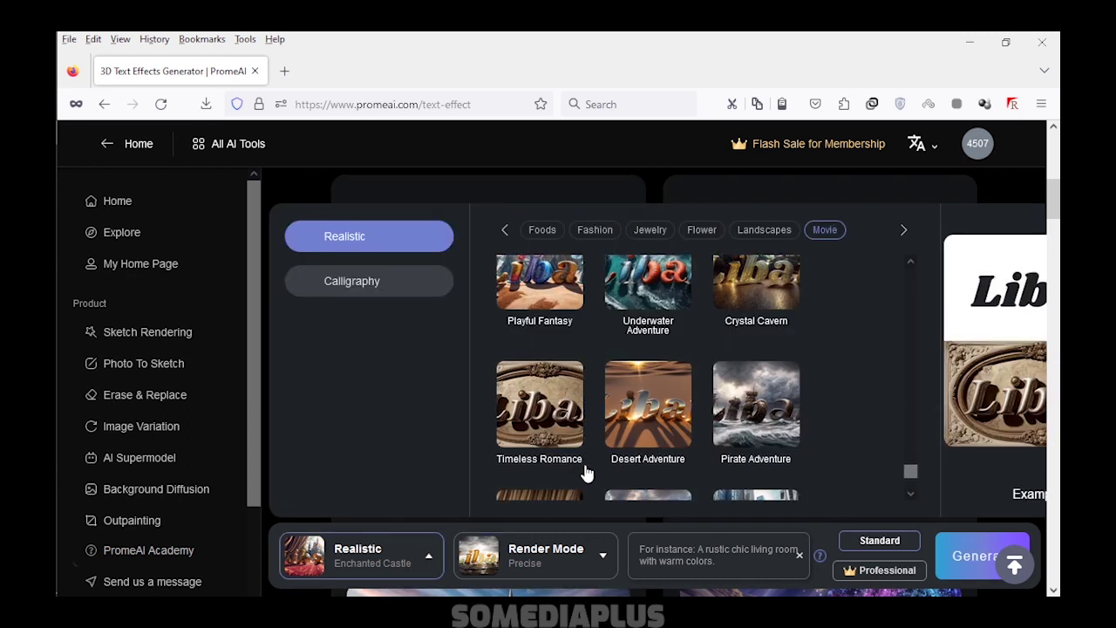
{"action": "scroll", "coordinate": [586, 452], "scroll_direction": "down", "scroll_amount": 2}
{"action": "scroll", "coordinate": [587, 454], "scroll_direction": "down", "scroll_amount": 2}
{"action": "scroll", "coordinate": [588, 456], "scroll_direction": "down", "scroll_amount": 2}
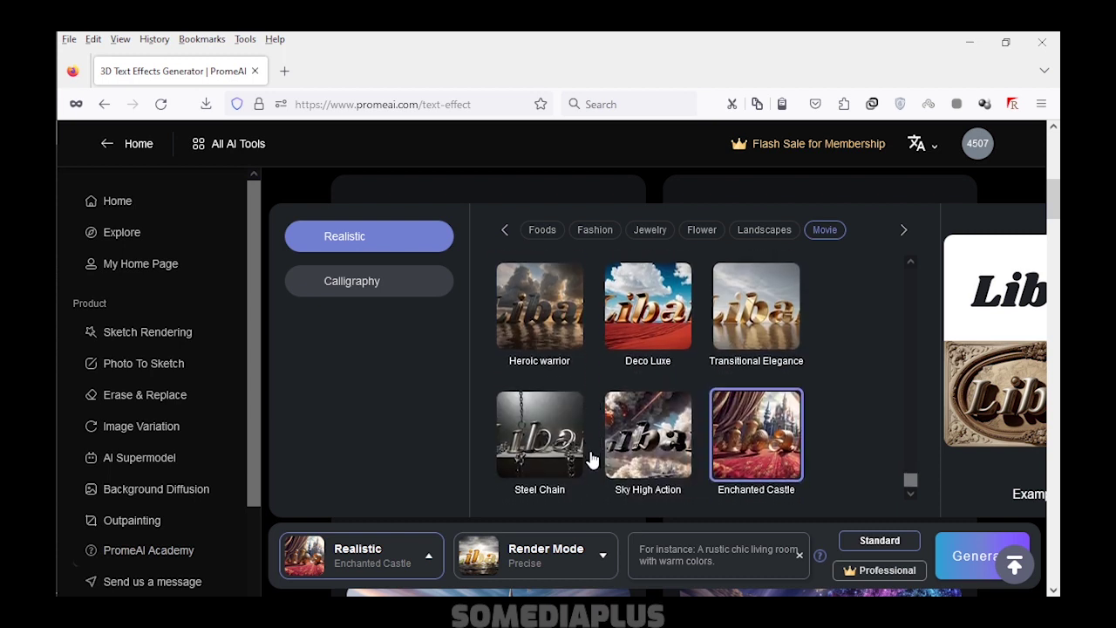
{"action": "left_click", "coordinate": [243, 460]}
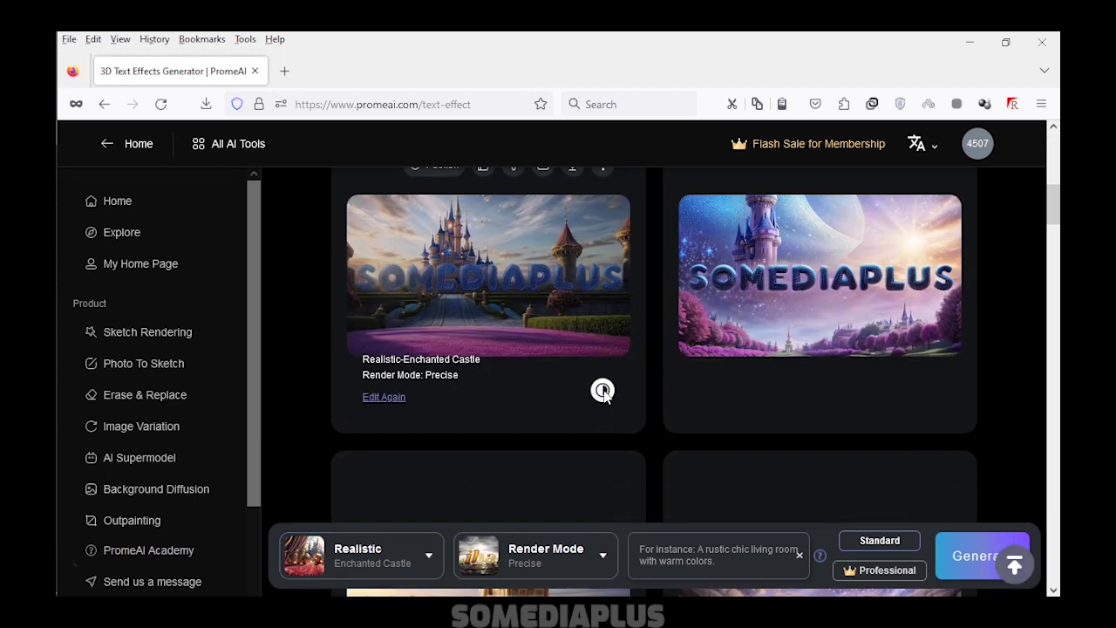
Preview the blue castle, second castle and floating-castle SOMEDIAPLUS results enlarged
{"action": "left_click", "coordinate": [546, 286]}
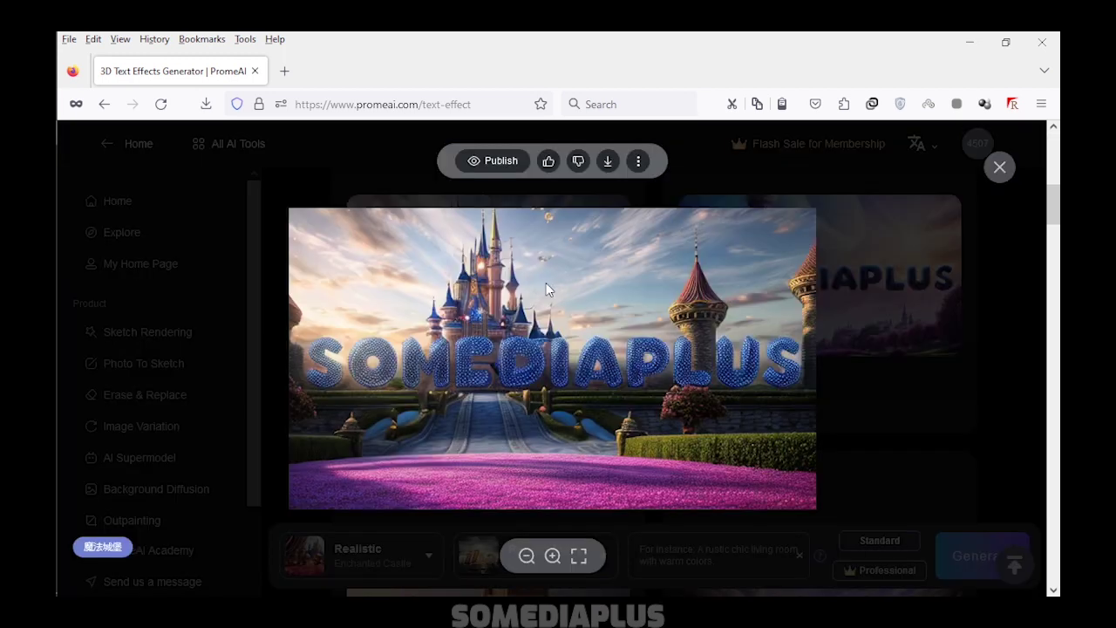
{"action": "left_click", "coordinate": [903, 330]}
{"action": "left_click", "coordinate": [856, 305]}
{"action": "left_click", "coordinate": [876, 326]}
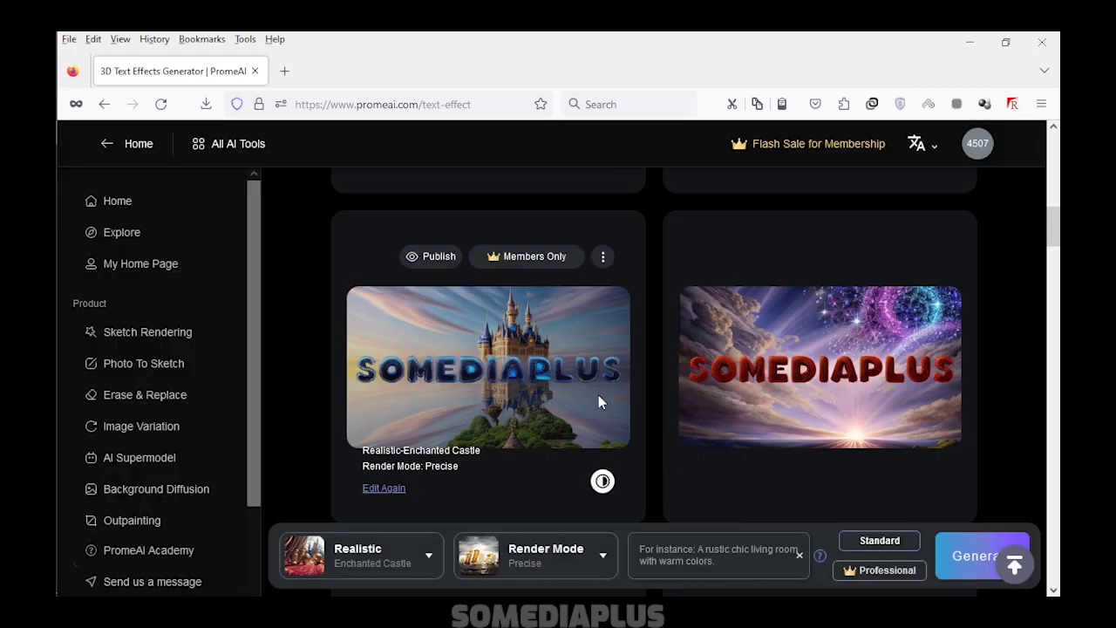
{"action": "left_click", "coordinate": [526, 404]}
{"action": "left_click", "coordinate": [885, 394]}
{"action": "left_click", "coordinate": [543, 549]}
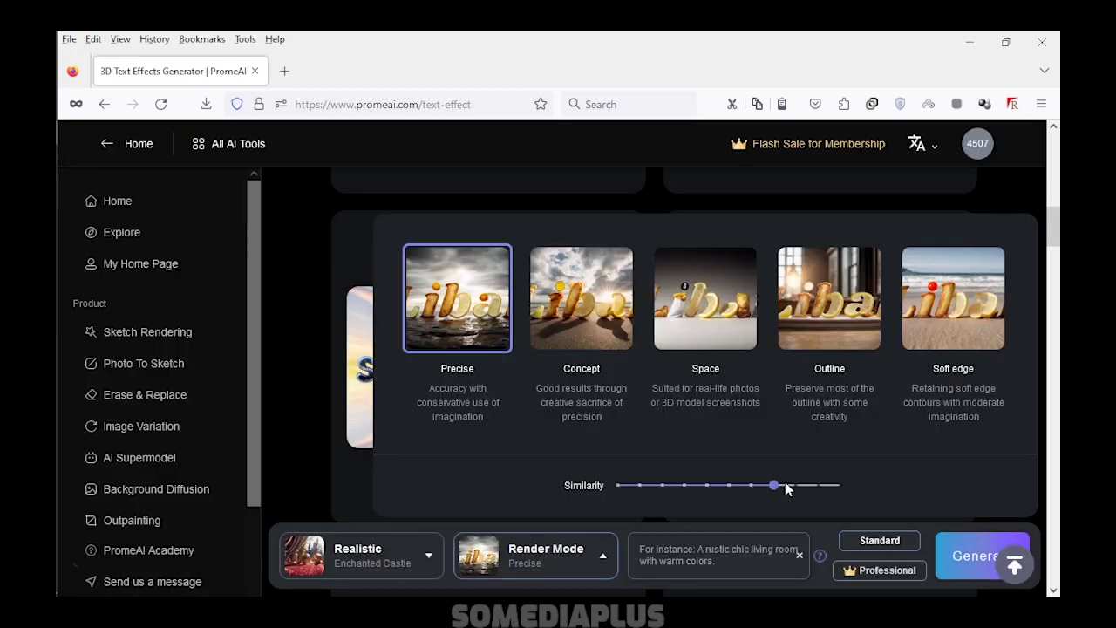
{"action": "left_click", "coordinate": [430, 558]}
Pick Movie > Underwater Adventure, check render mode, and generate the images
{"action": "scroll", "coordinate": [645, 366], "scroll_direction": "down", "scroll_amount": 5}
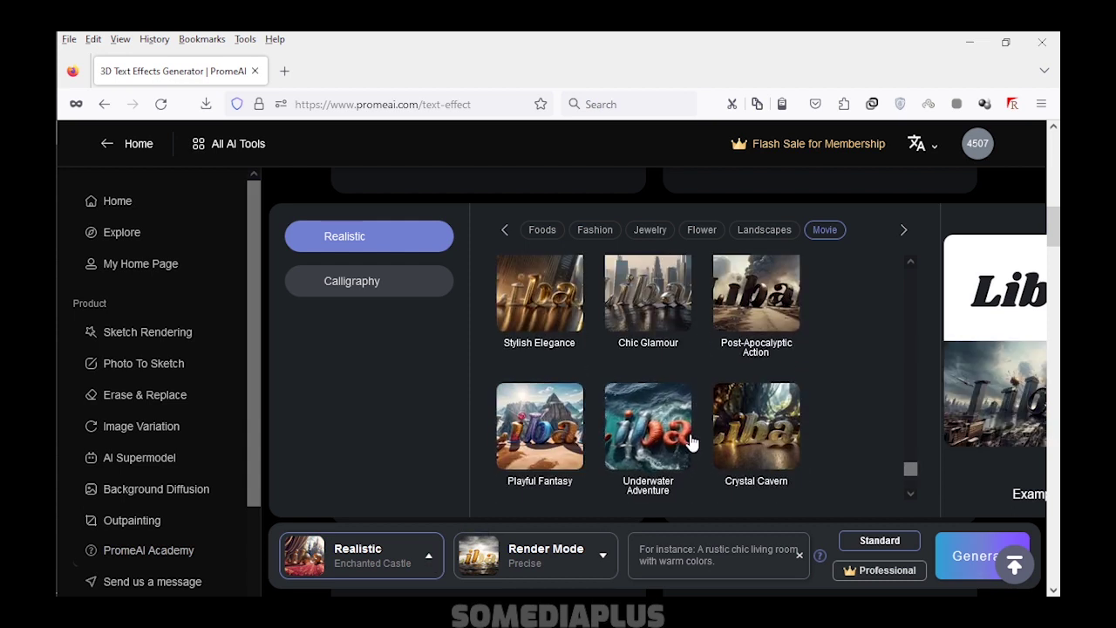
{"action": "scroll", "coordinate": [646, 366], "scroll_direction": "down", "scroll_amount": 2}
{"action": "left_click", "coordinate": [642, 368]}
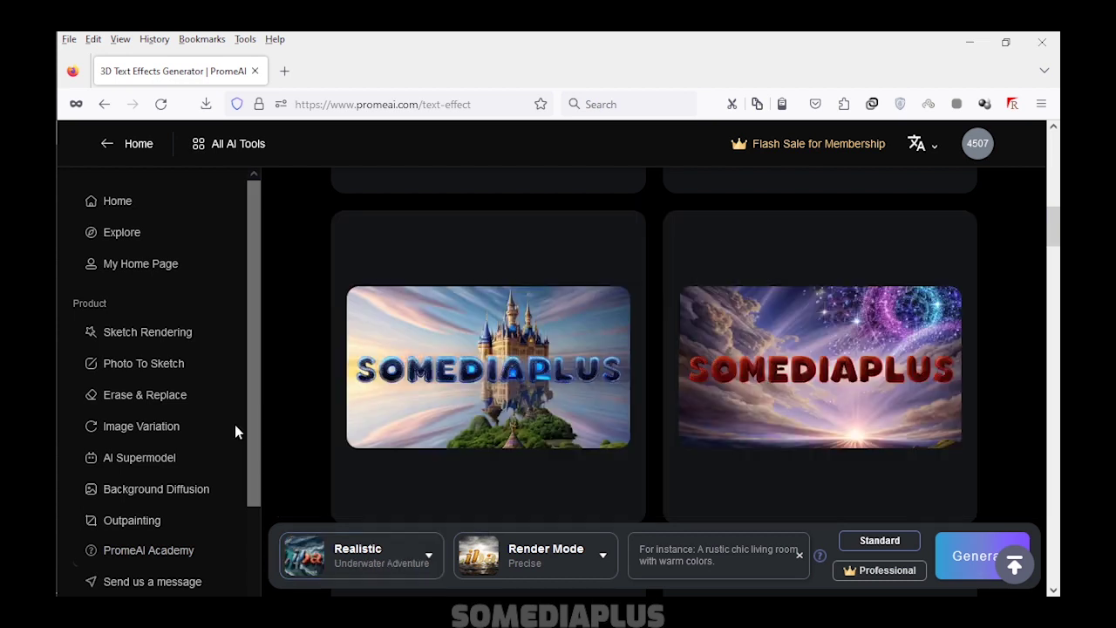
{"action": "scroll", "coordinate": [559, 456], "scroll_direction": "up", "scroll_amount": 3}
{"action": "left_click", "coordinate": [596, 574]}
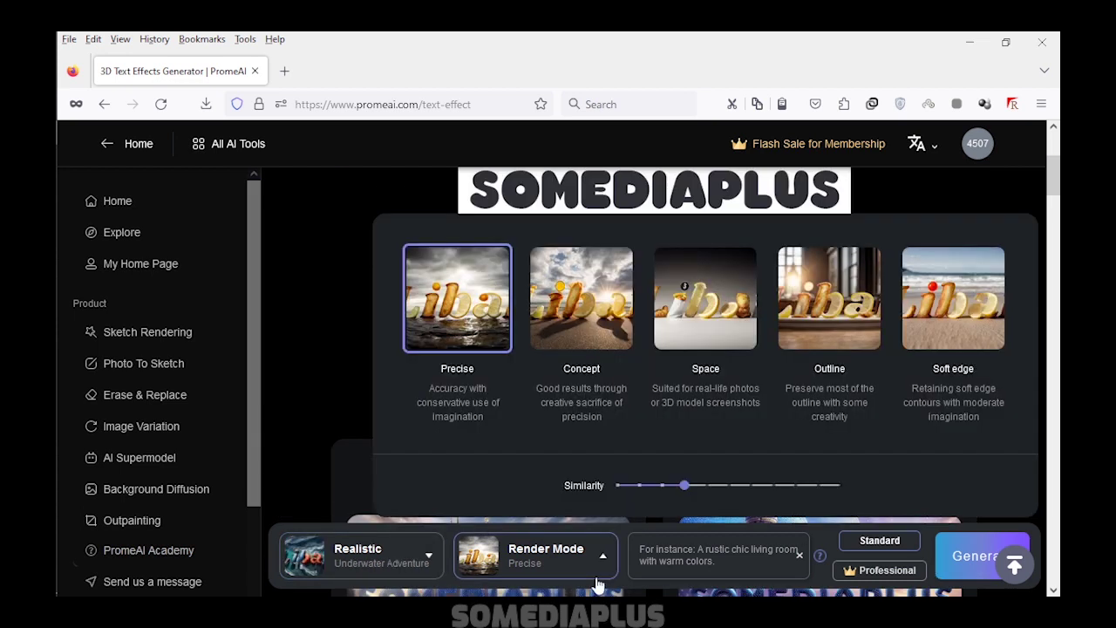
{"action": "left_click", "coordinate": [975, 555]}
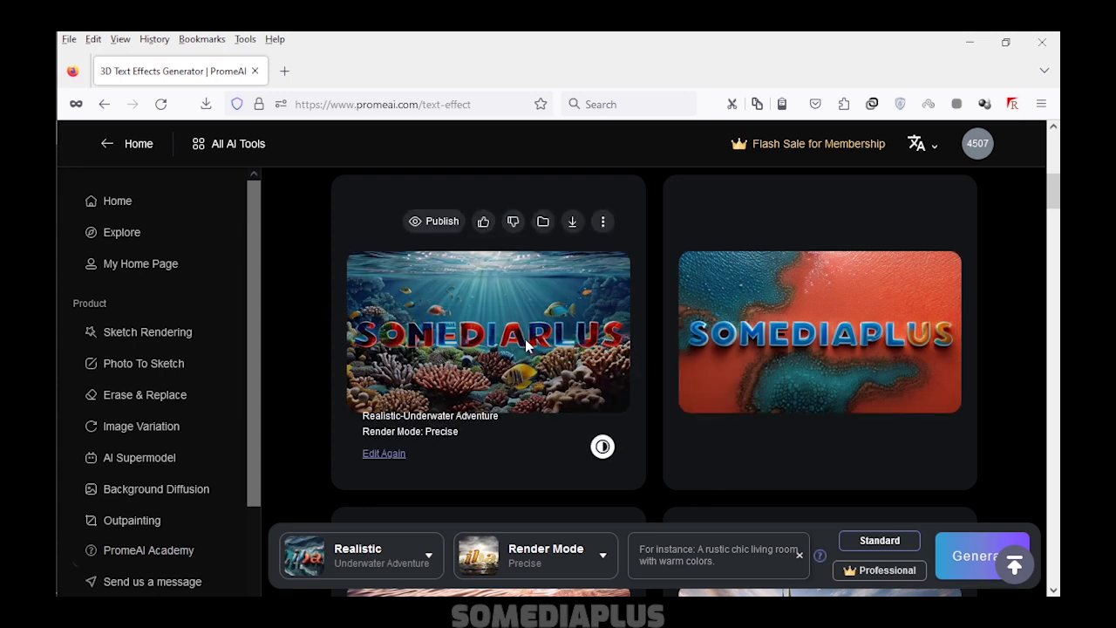
Preview the underwater and orange SOMEDIAPLUS results, including the underwater image's download options
{"action": "left_click", "coordinate": [530, 353]}
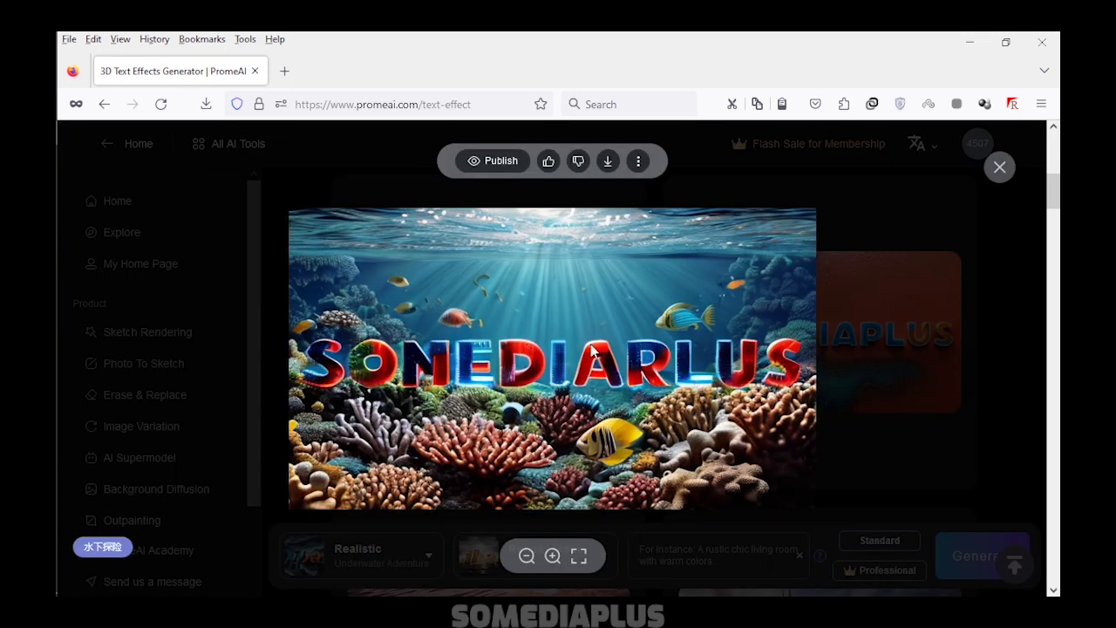
{"action": "left_click", "coordinate": [609, 163]}
{"action": "left_click", "coordinate": [598, 201]}
{"action": "left_click", "coordinate": [977, 388]}
{"action": "left_click", "coordinate": [854, 356]}
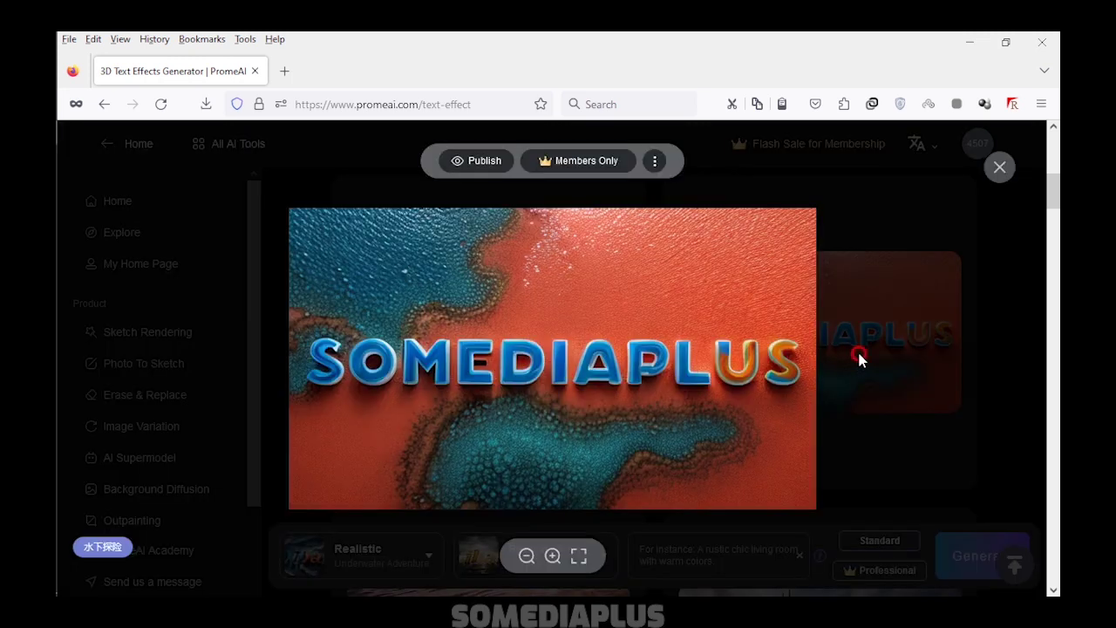
{"action": "left_click", "coordinate": [859, 354]}
{"action": "left_click", "coordinate": [488, 398]}
{"action": "left_click", "coordinate": [863, 400]}
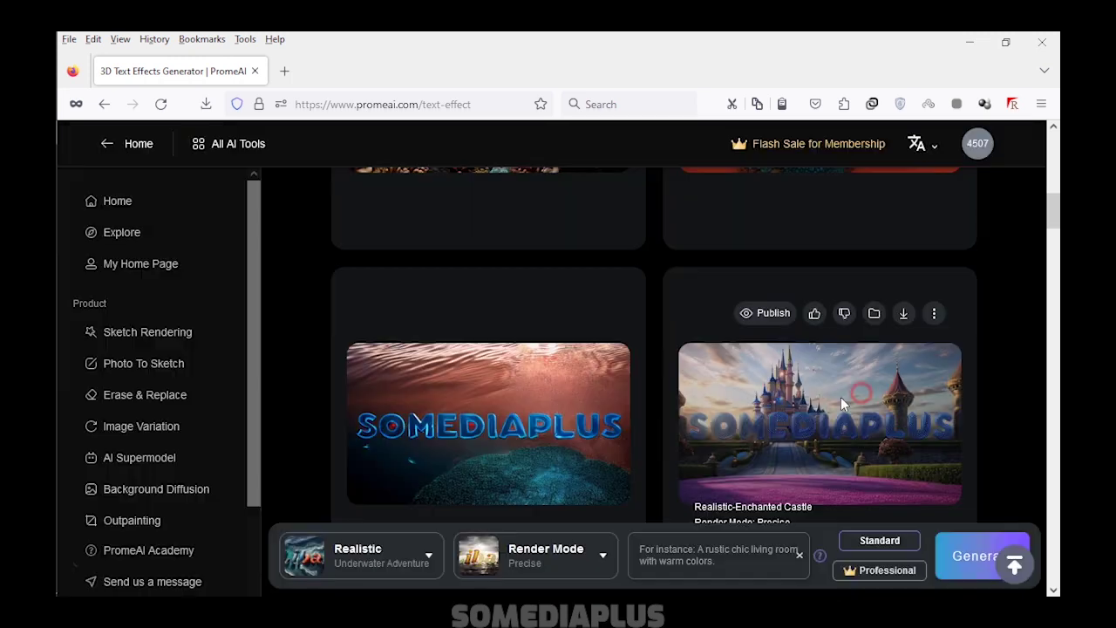
{"action": "left_click", "coordinate": [428, 556]}
Browse the style list, jumping to Landscapes and back to Movie
{"action": "scroll", "coordinate": [724, 436], "scroll_direction": "down", "scroll_amount": 3}
{"action": "scroll", "coordinate": [724, 468], "scroll_direction": "down", "scroll_amount": 3}
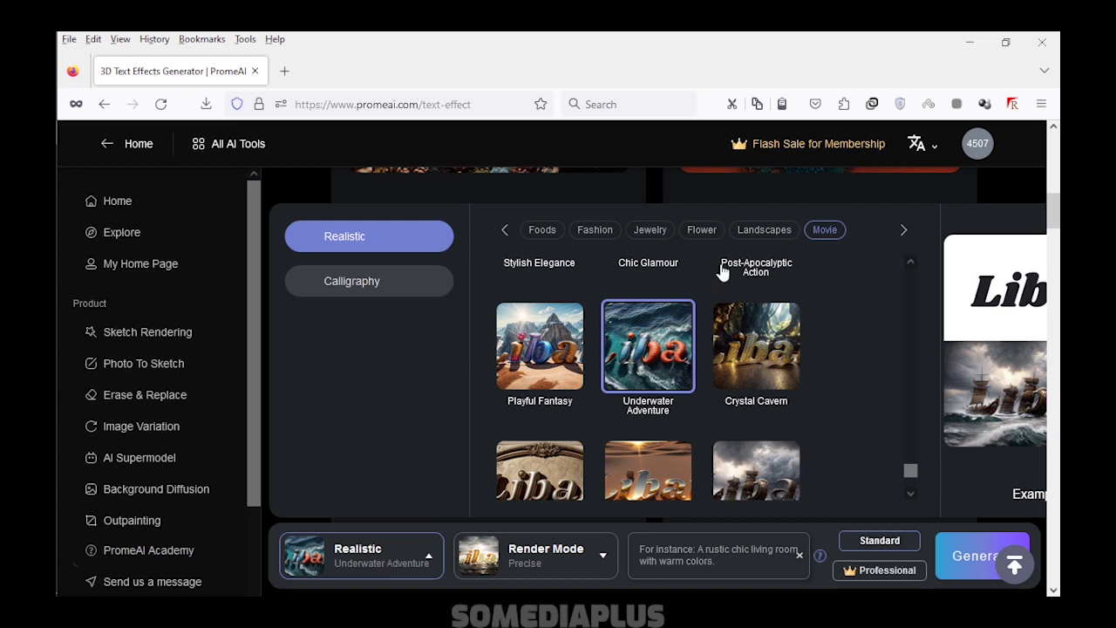
{"action": "scroll", "coordinate": [723, 274], "scroll_direction": "up", "scroll_amount": 10}
{"action": "scroll", "coordinate": [732, 261], "scroll_direction": "up", "scroll_amount": 2}
{"action": "scroll", "coordinate": [724, 314], "scroll_direction": "down", "scroll_amount": 2}
{"action": "left_click", "coordinate": [755, 228]}
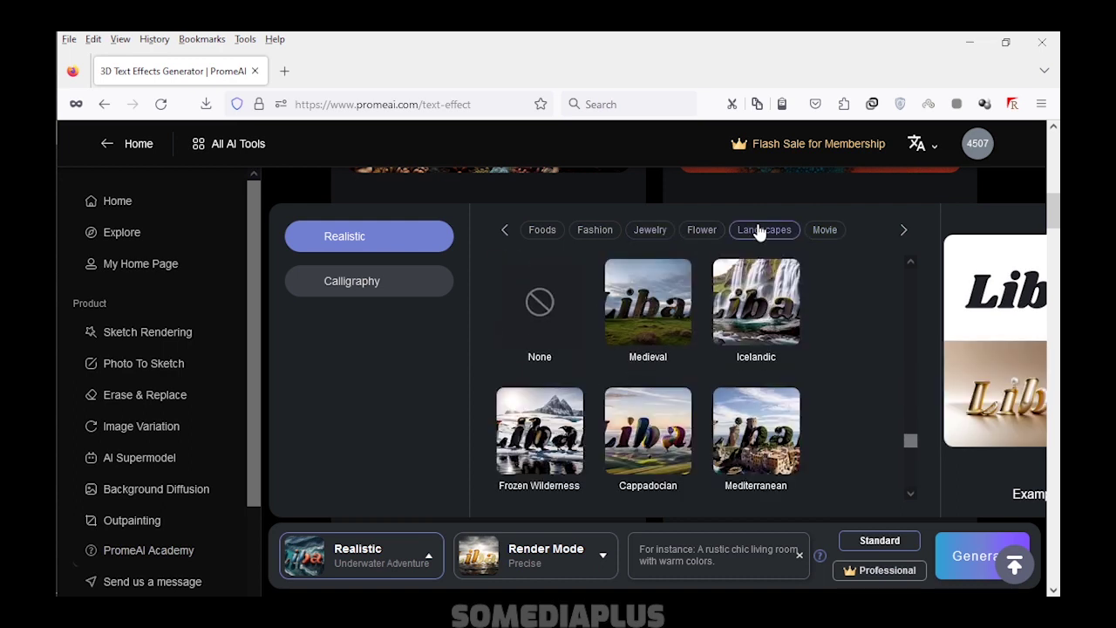
{"action": "mouse_move", "coordinate": [648, 431]}
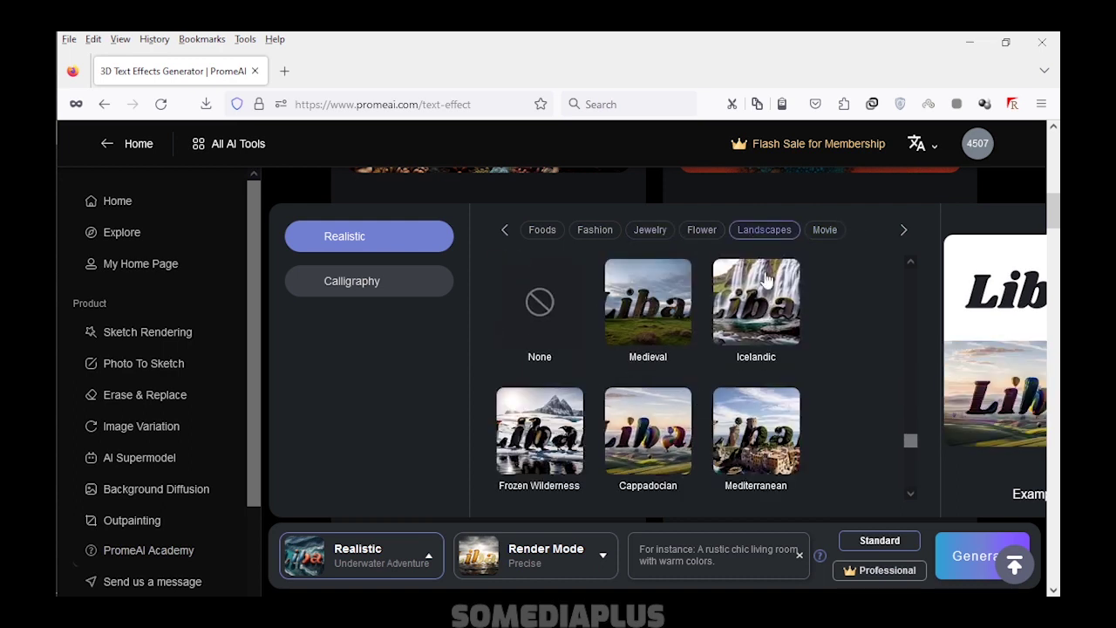
{"action": "left_click", "coordinate": [816, 234]}
Choose the Playful Fantasy style, check render mode, and generate images
{"action": "scroll", "coordinate": [685, 392], "scroll_direction": "down", "scroll_amount": 3}
{"action": "scroll", "coordinate": [685, 401], "scroll_direction": "down", "scroll_amount": 3}
{"action": "scroll", "coordinate": [685, 411], "scroll_direction": "down", "scroll_amount": 2}
{"action": "scroll", "coordinate": [686, 413], "scroll_direction": "up", "scroll_amount": 3}
{"action": "scroll", "coordinate": [686, 413], "scroll_direction": "down", "scroll_amount": 3}
{"action": "scroll", "coordinate": [686, 414], "scroll_direction": "down", "scroll_amount": 2}
{"action": "scroll", "coordinate": [687, 419], "scroll_direction": "up", "scroll_amount": 5}
{"action": "scroll", "coordinate": [686, 419], "scroll_direction": "up", "scroll_amount": 1}
{"action": "left_click", "coordinate": [533, 357]}
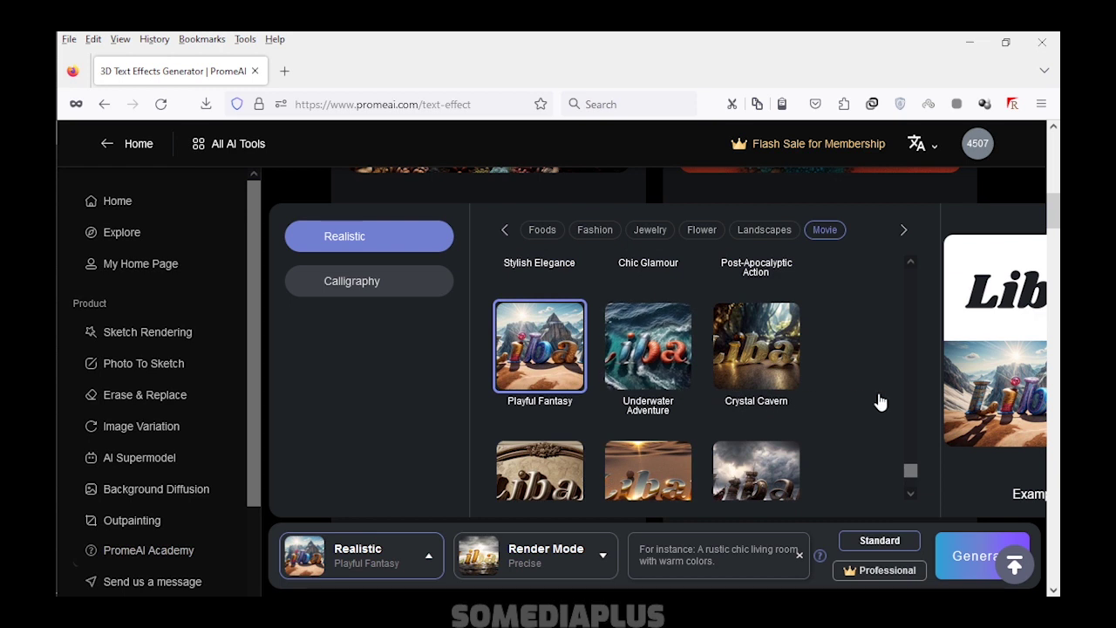
{"action": "left_click", "coordinate": [471, 556]}
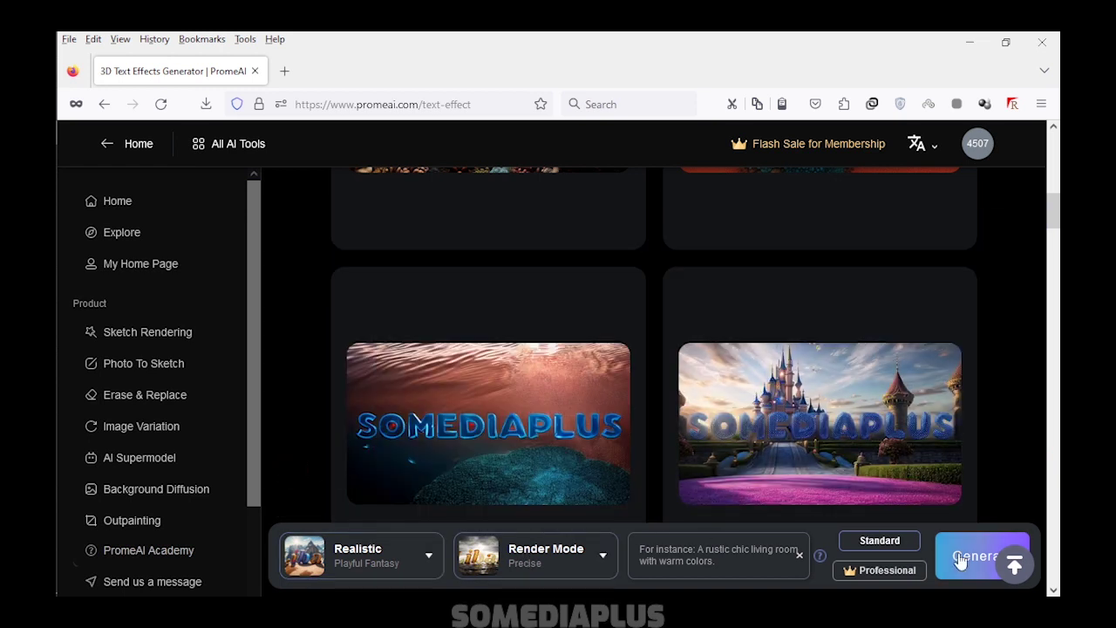
{"action": "left_click", "coordinate": [977, 558]}
Inspect the castle-scene, blue-lettered and red-flower SOMEDIAPLUS images enlarged
{"action": "scroll", "coordinate": [658, 378], "scroll_direction": "down", "scroll_amount": 2}
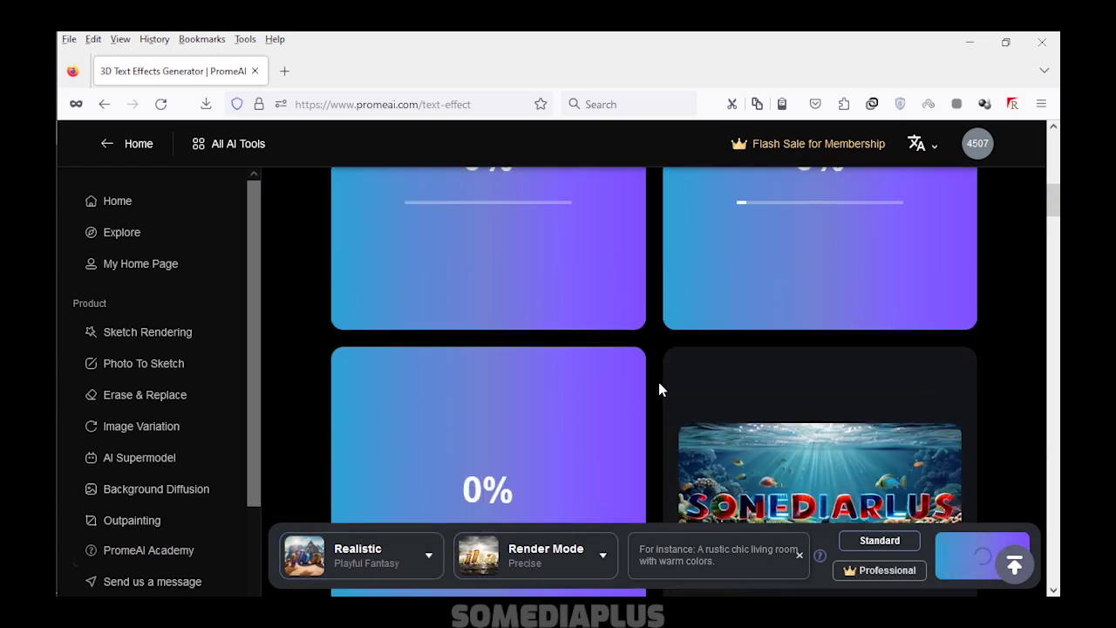
{"action": "scroll", "coordinate": [658, 382], "scroll_direction": "up", "scroll_amount": 1}
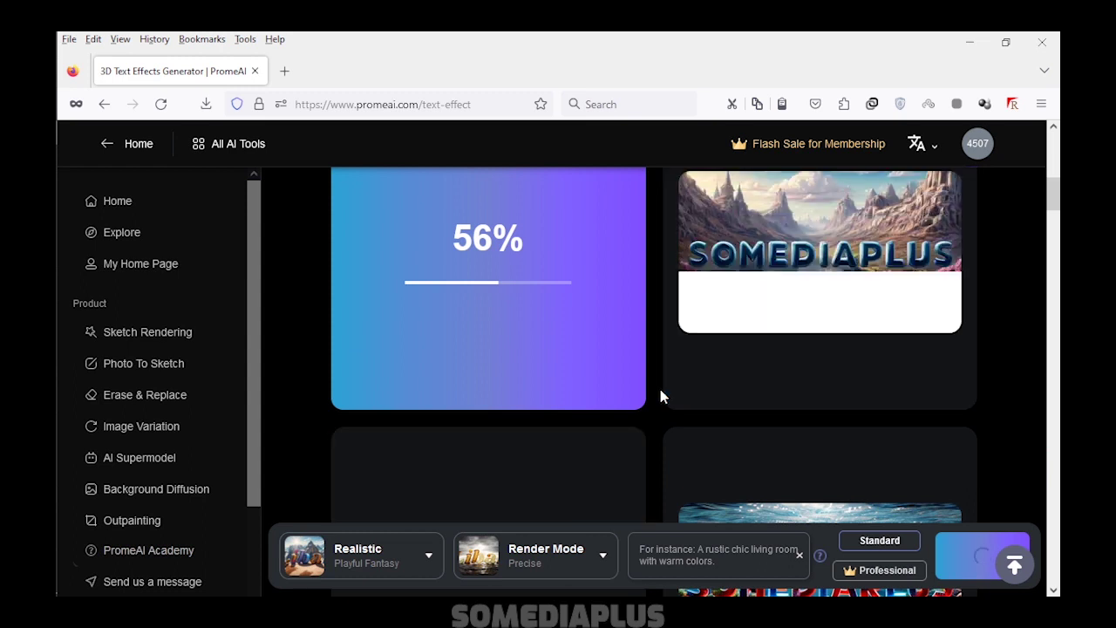
{"action": "left_click", "coordinate": [555, 253]}
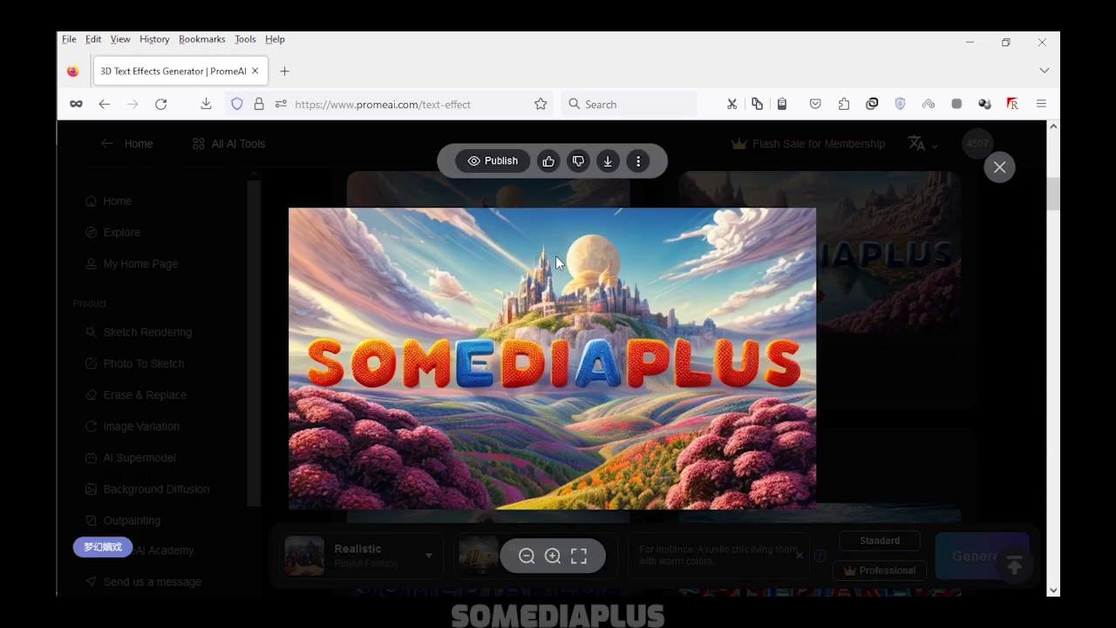
{"action": "left_click", "coordinate": [857, 397]}
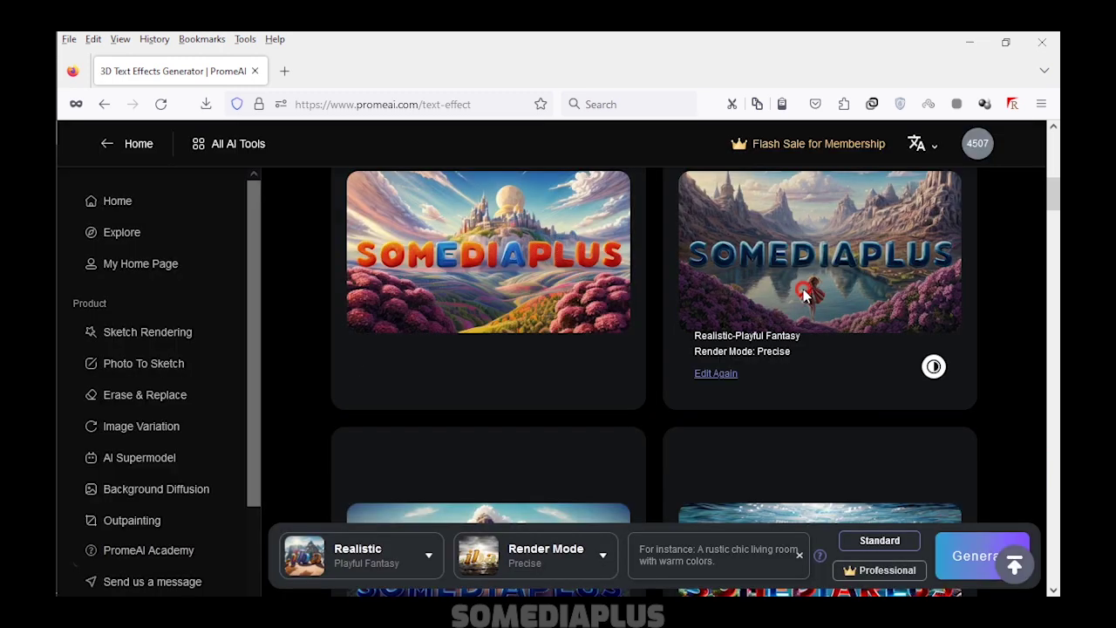
{"action": "left_click", "coordinate": [804, 296]}
{"action": "left_click", "coordinate": [867, 366]}
{"action": "left_click", "coordinate": [497, 357]}
{"action": "left_click", "coordinate": [864, 375]}
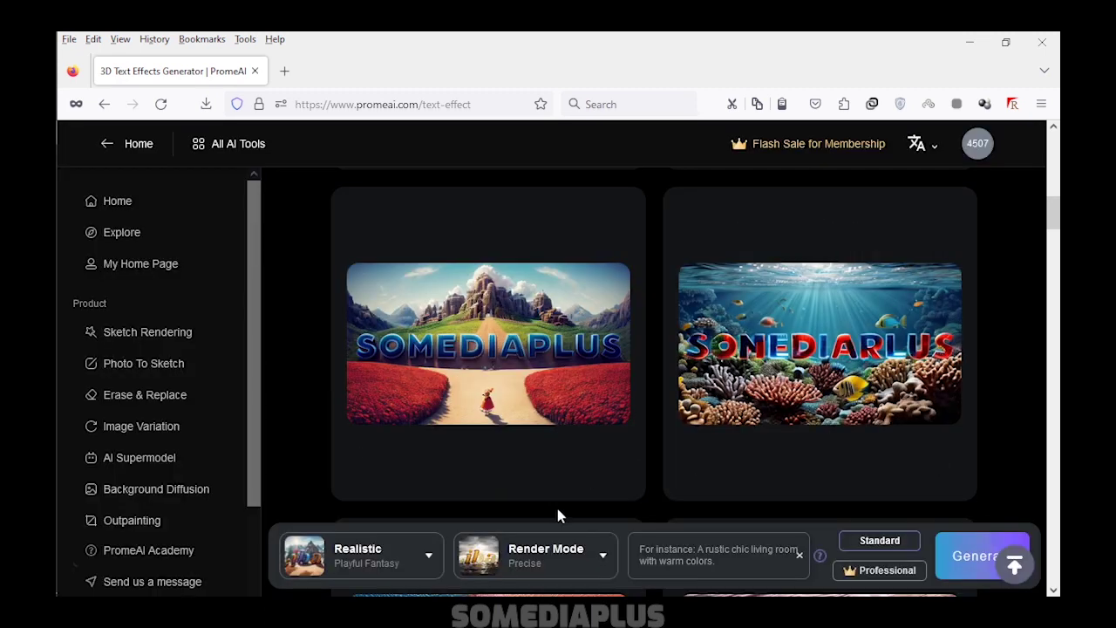
{"action": "left_click", "coordinate": [429, 556]}
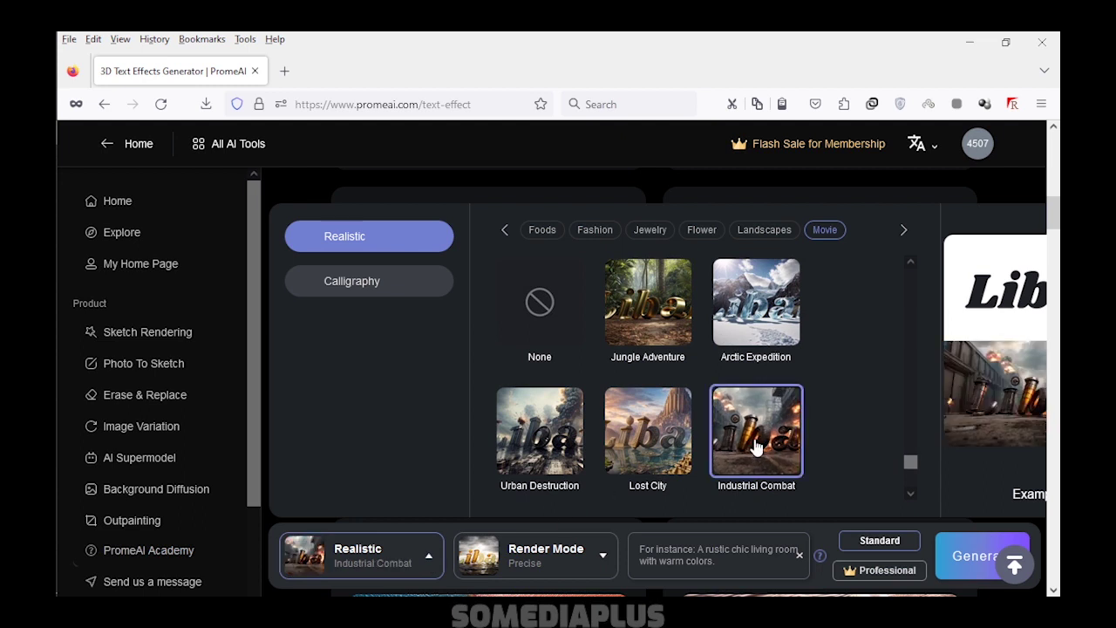
Pick the Cozy Embrace movie style and generate SOMEDIAPLUS images
{"action": "scroll", "coordinate": [816, 469], "scroll_direction": "down", "scroll_amount": 2}
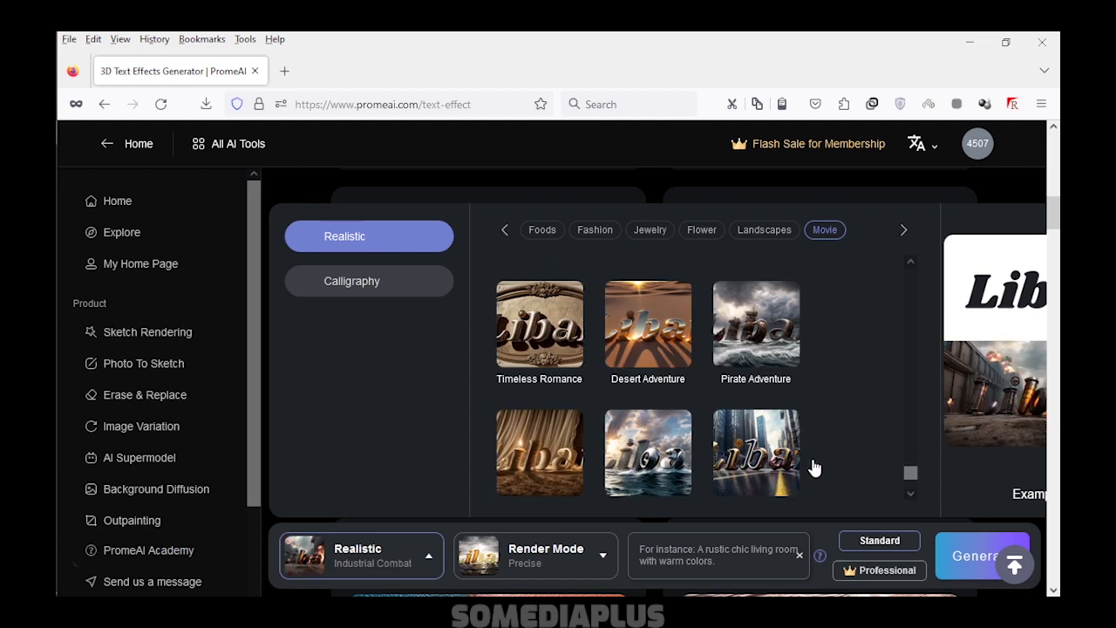
{"action": "scroll", "coordinate": [814, 469], "scroll_direction": "down", "scroll_amount": 3}
{"action": "scroll", "coordinate": [776, 453], "scroll_direction": "down", "scroll_amount": 2}
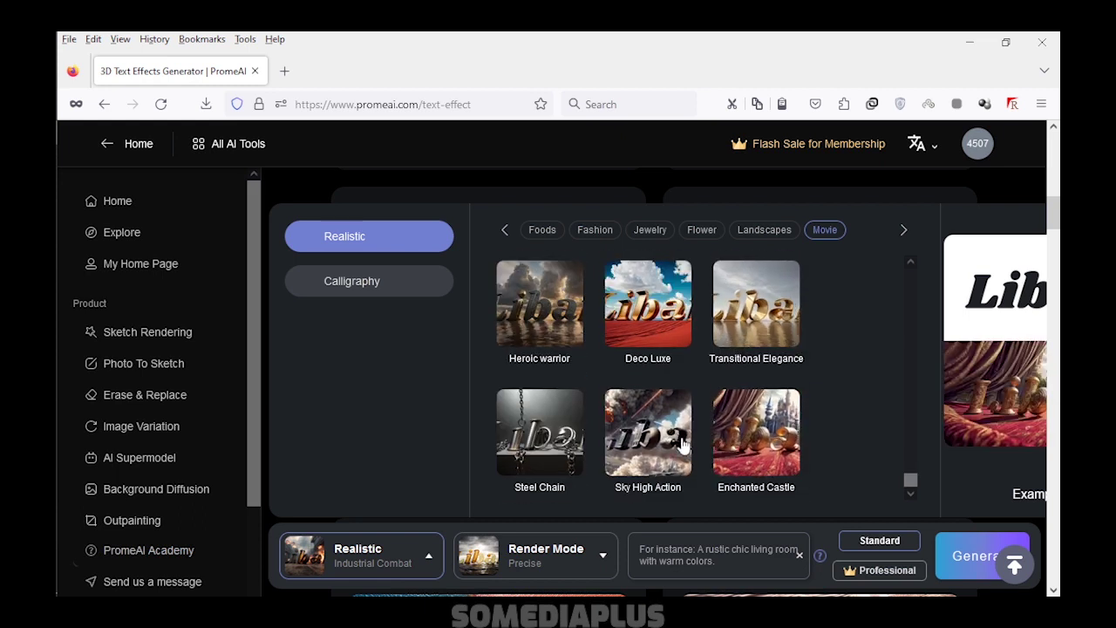
{"action": "scroll", "coordinate": [628, 449], "scroll_direction": "up", "scroll_amount": 3}
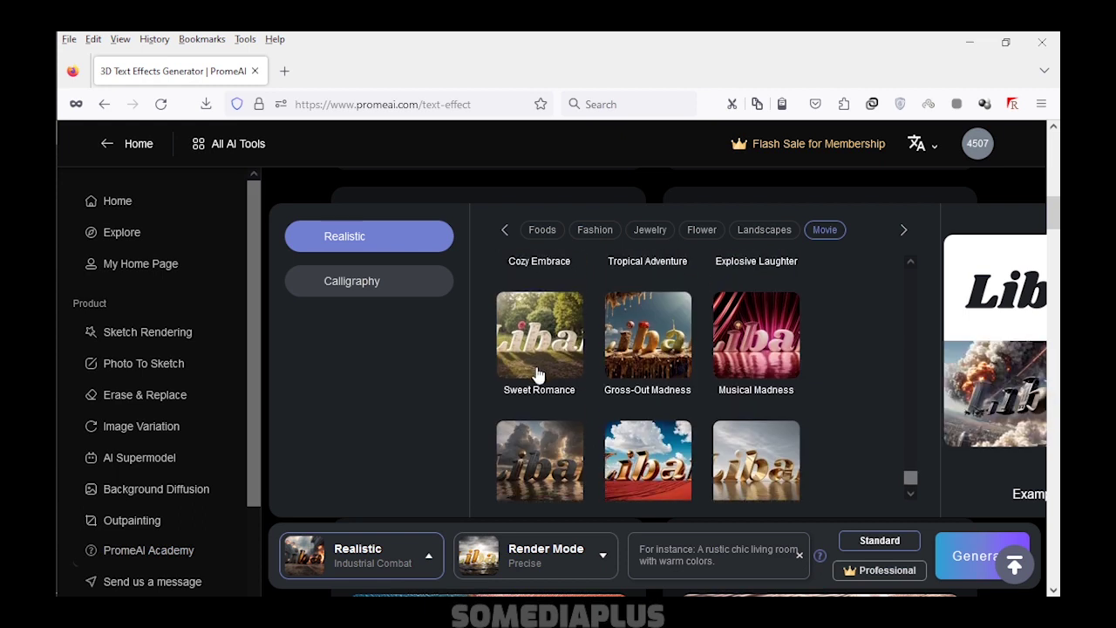
{"action": "scroll", "coordinate": [537, 370], "scroll_direction": "up", "scroll_amount": 2}
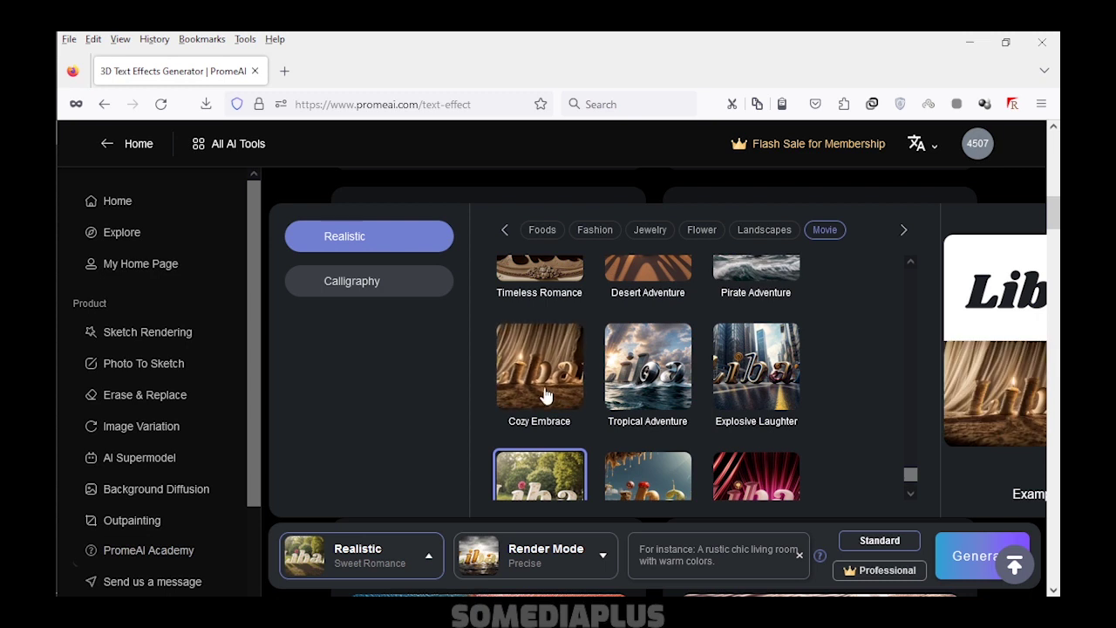
{"action": "left_click", "coordinate": [549, 362]}
{"action": "left_click", "coordinate": [537, 555]}
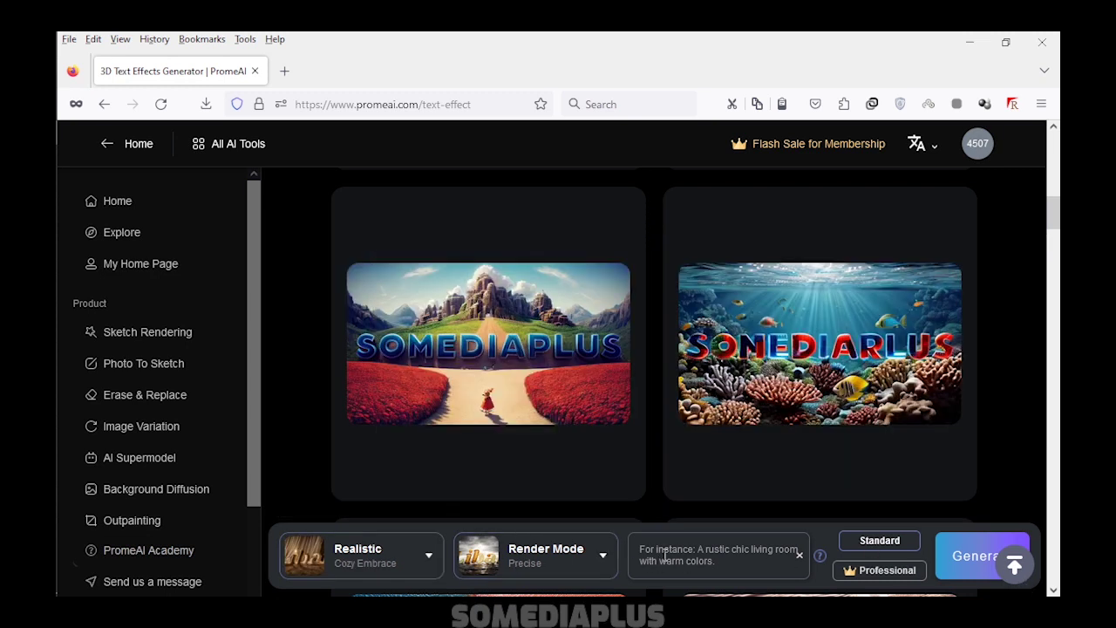
{"action": "left_click", "coordinate": [925, 557]}
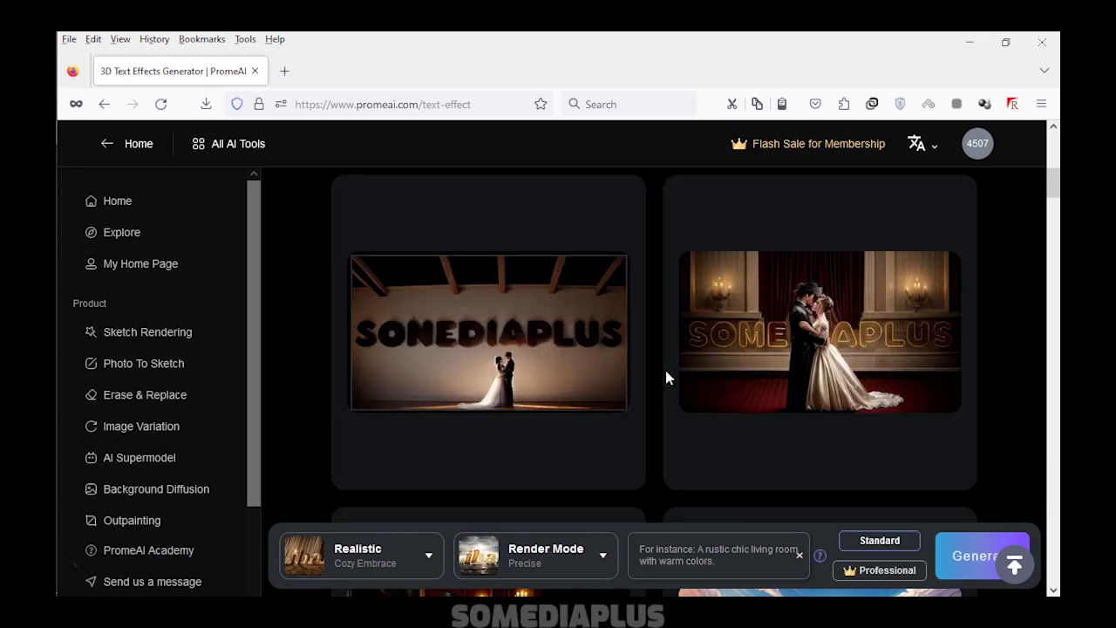
Delete both resulting wedding-scene images, the right one and then the remaining one
{"action": "scroll", "coordinate": [666, 377], "scroll_direction": "down", "scroll_amount": 3}
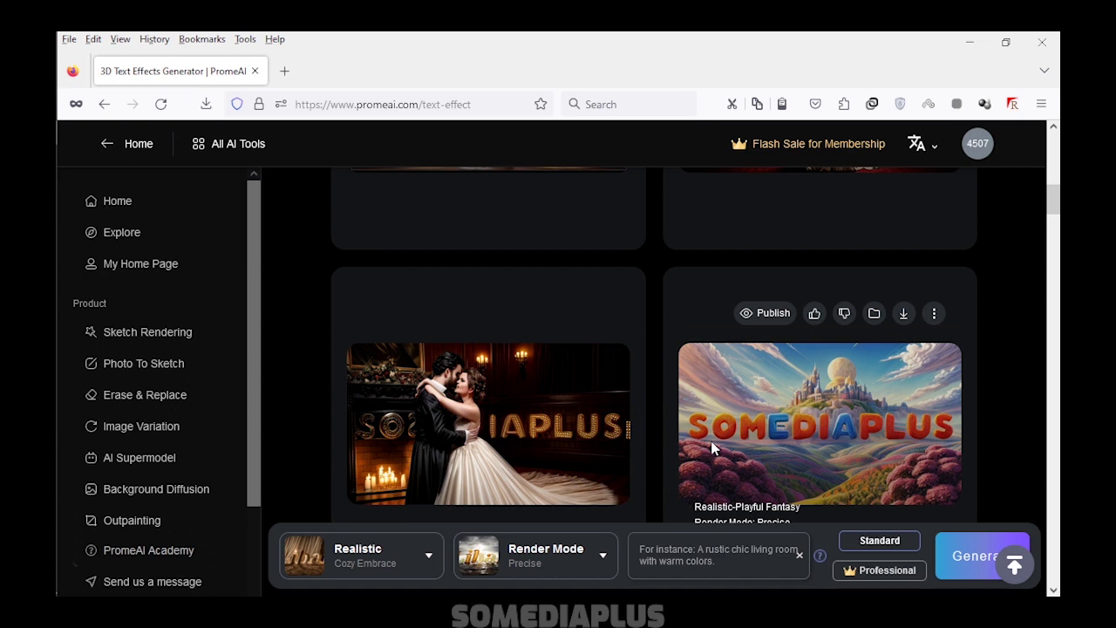
{"action": "scroll", "coordinate": [711, 449], "scroll_direction": "up", "scroll_amount": 3}
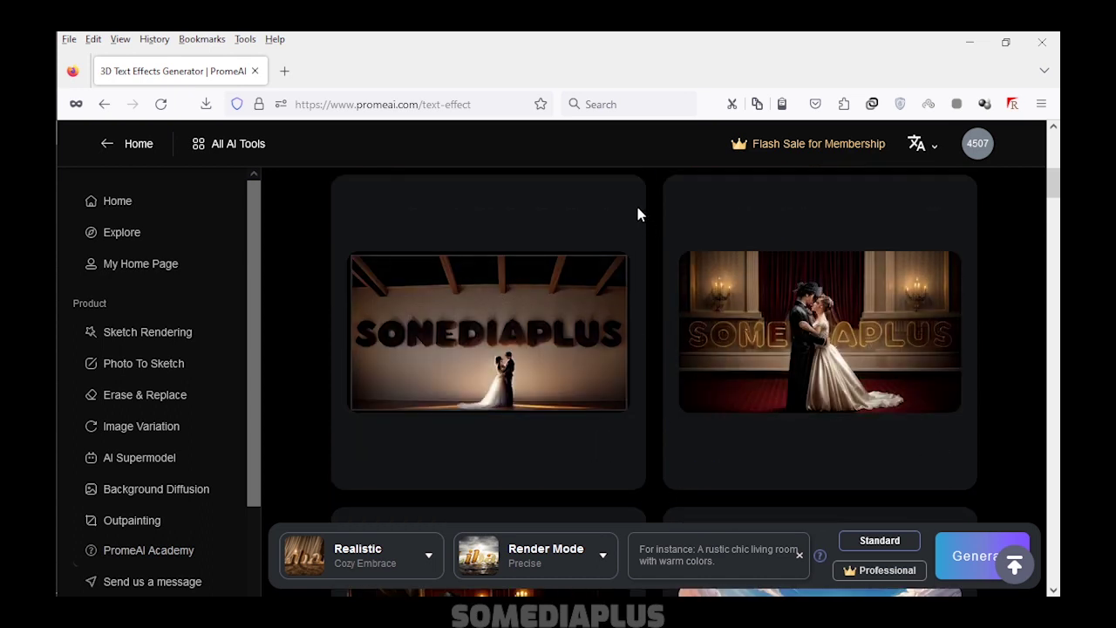
{"action": "scroll", "coordinate": [593, 436], "scroll_direction": "down", "scroll_amount": 2}
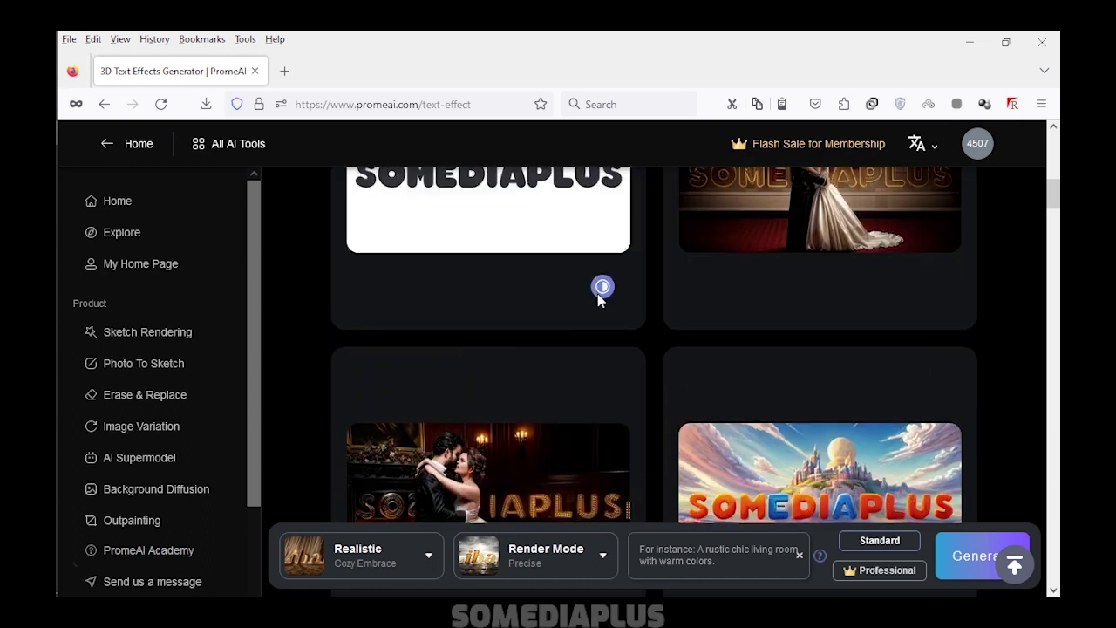
{"action": "scroll", "coordinate": [614, 295], "scroll_direction": "up", "scroll_amount": 3}
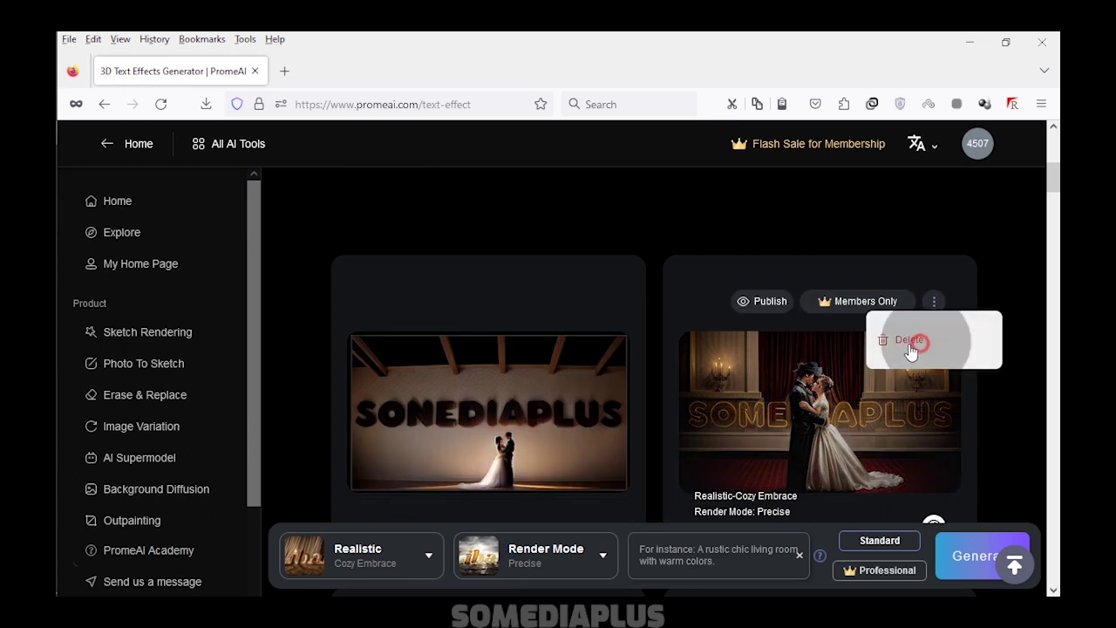
{"action": "left_click", "coordinate": [910, 341]}
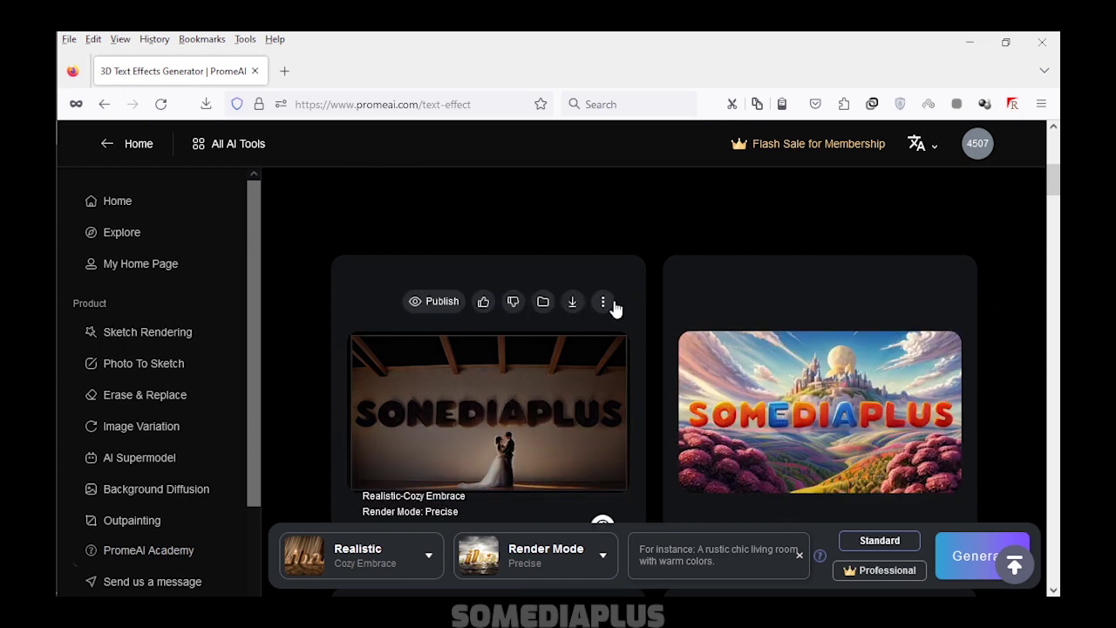
{"action": "scroll", "coordinate": [616, 464], "scroll_direction": "down", "scroll_amount": 2}
{"action": "left_click", "coordinate": [427, 556]}
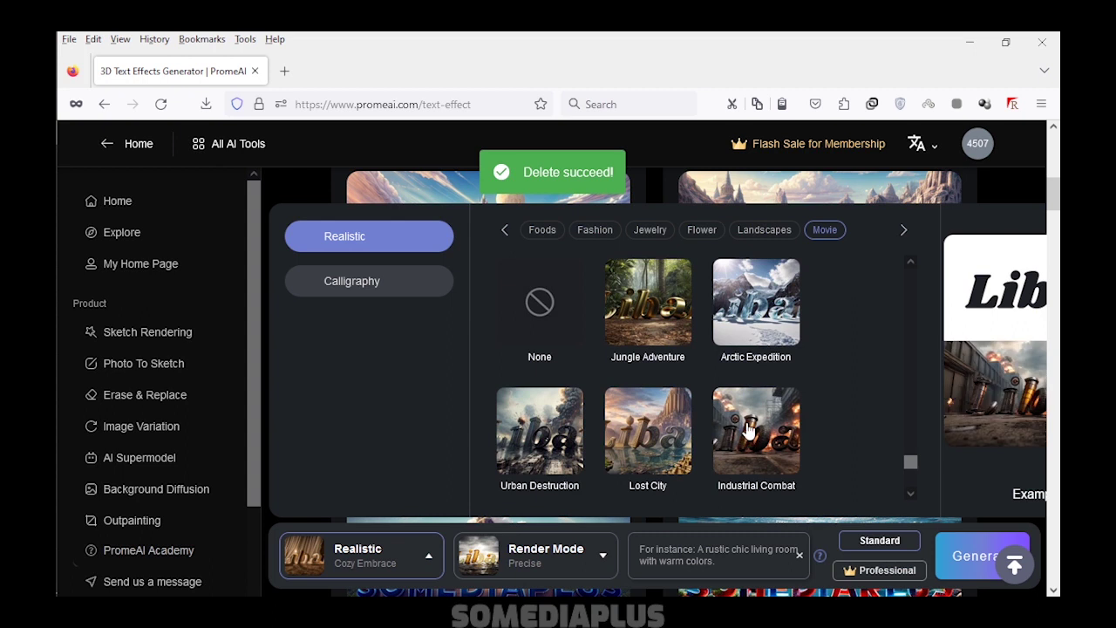
Generate SOMEDIAPLUS in the Warzone style and preview both results enlarged
{"action": "scroll", "coordinate": [650, 409], "scroll_direction": "down", "scroll_amount": 2}
{"action": "left_click", "coordinate": [673, 412]}
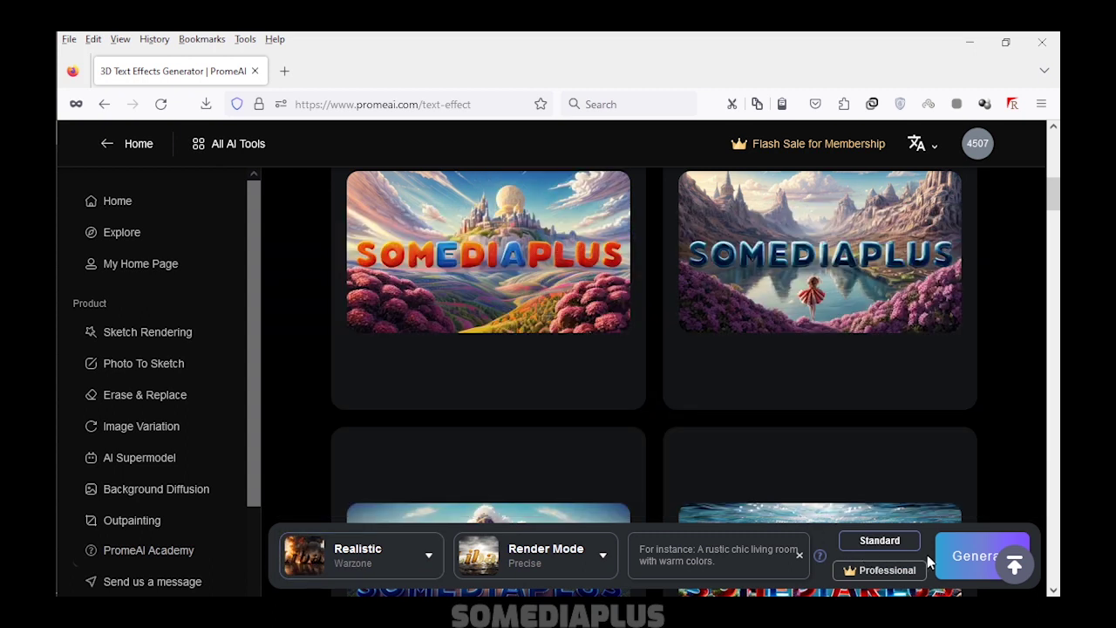
{"action": "left_click", "coordinate": [955, 555]}
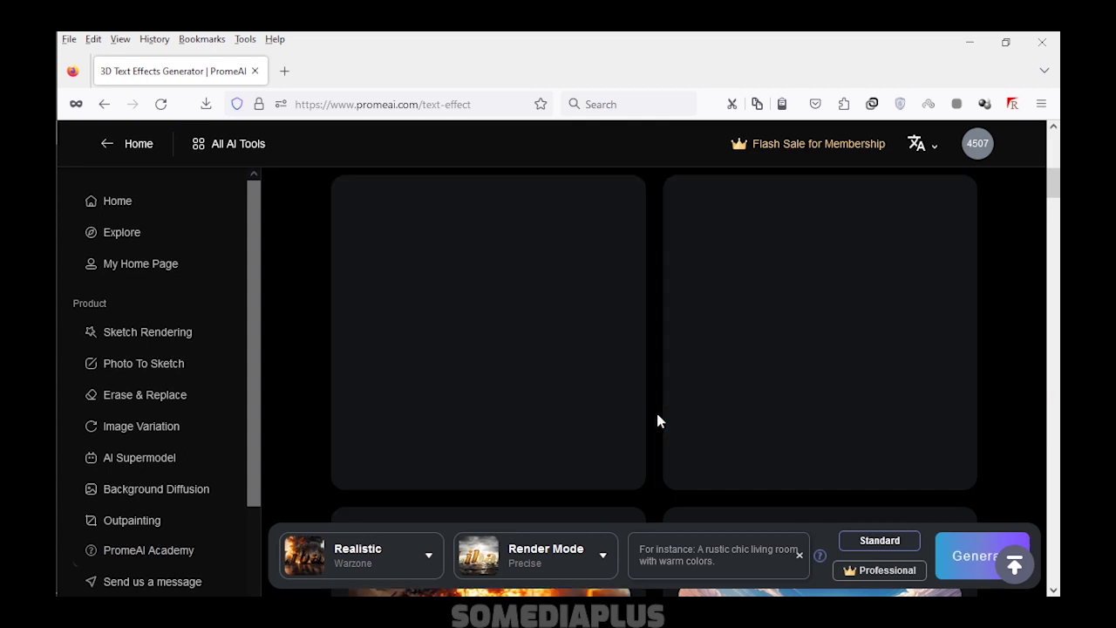
{"action": "left_click", "coordinate": [511, 392]}
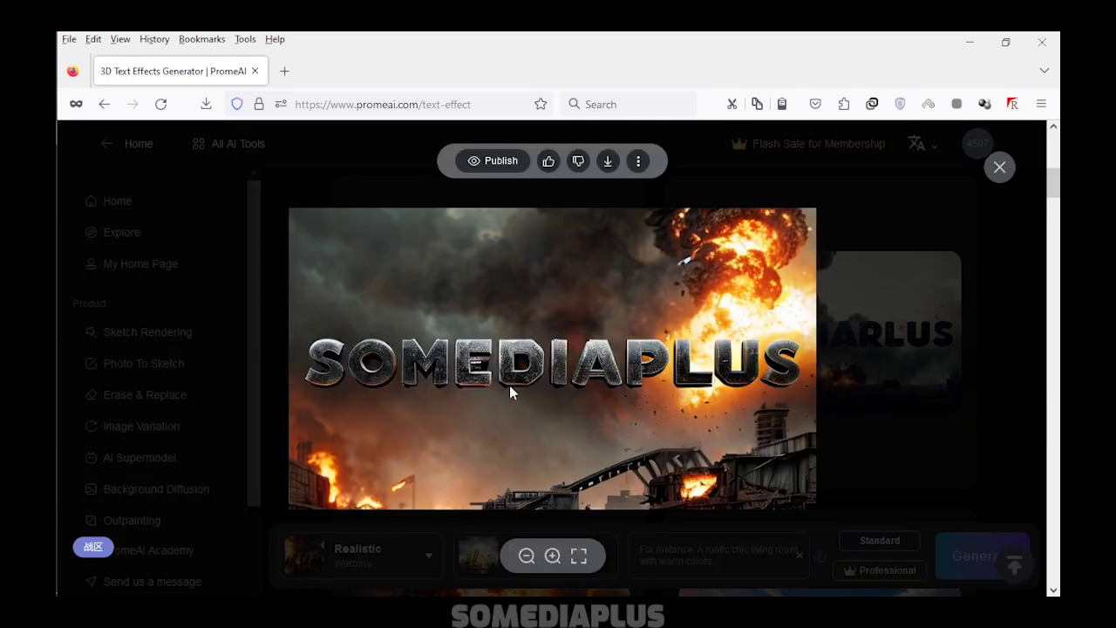
{"action": "left_click", "coordinate": [800, 377]}
{"action": "left_click", "coordinate": [855, 351]}
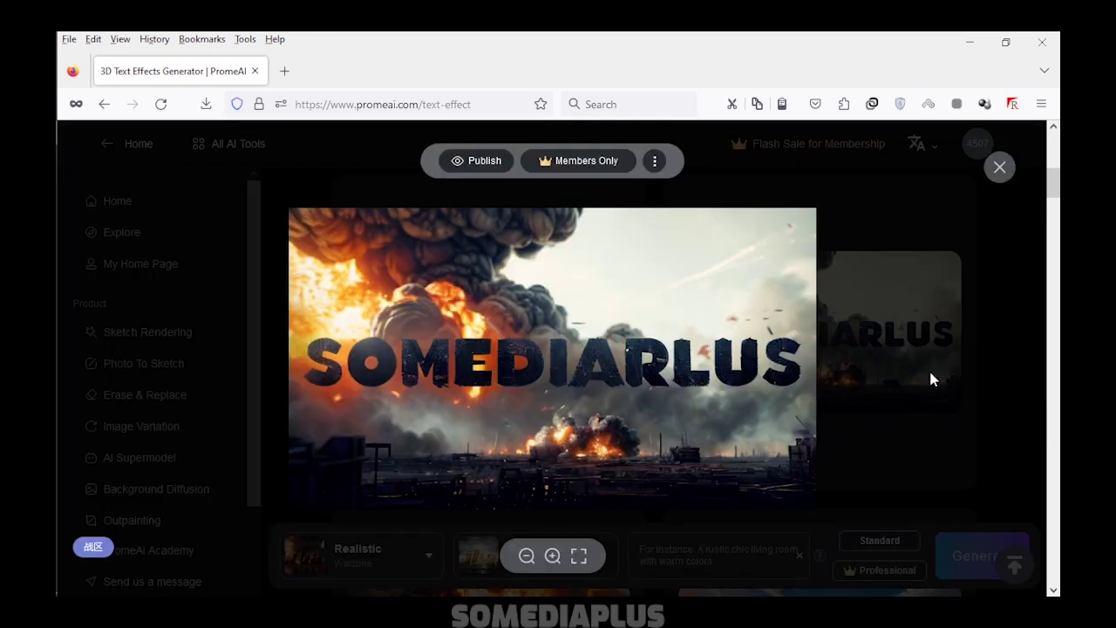
{"action": "left_click", "coordinate": [929, 368]}
{"action": "left_click", "coordinate": [535, 373]}
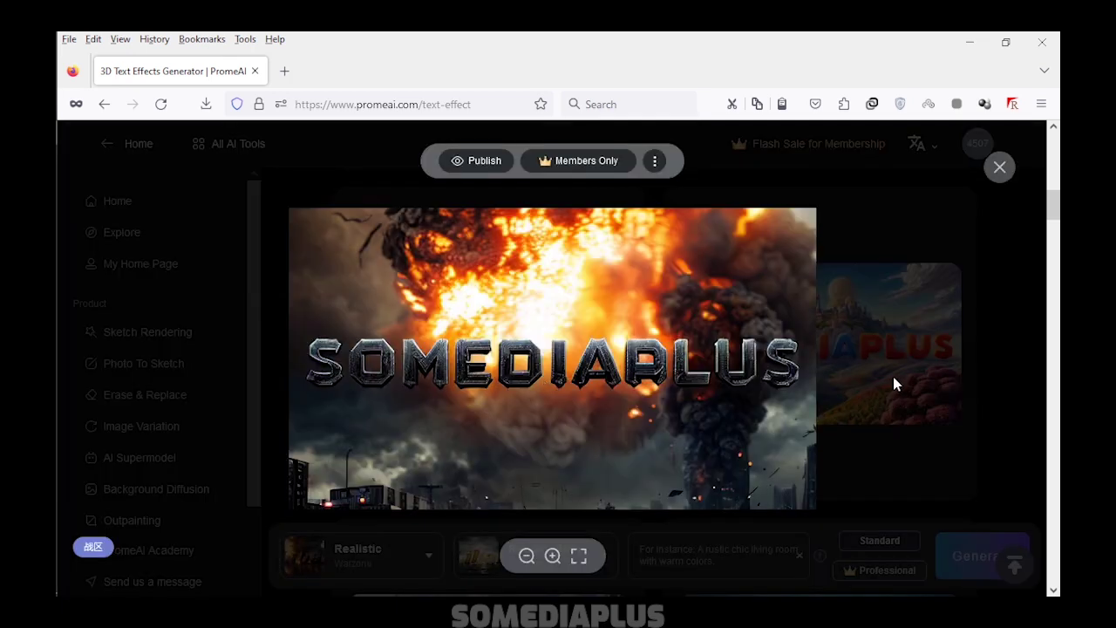
{"action": "left_click", "coordinate": [893, 377]}
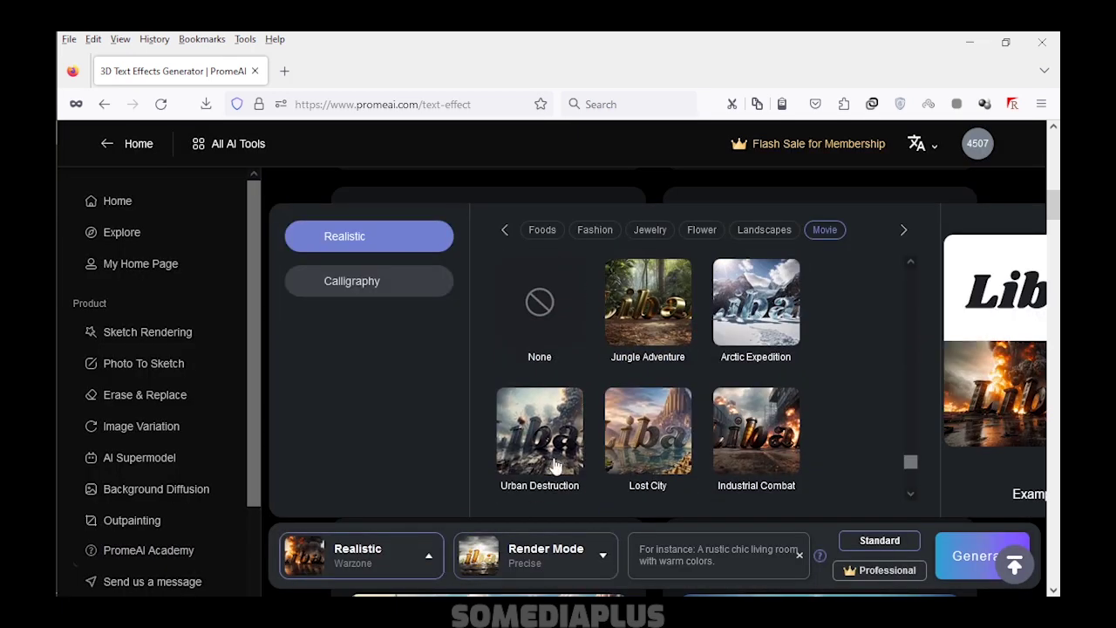
Generate a Playful Fantasy set and preview the balloon-letter and mountain-valley images
{"action": "scroll", "coordinate": [598, 462], "scroll_direction": "down", "scroll_amount": 2}
{"action": "scroll", "coordinate": [623, 462], "scroll_direction": "down", "scroll_amount": 2}
{"action": "scroll", "coordinate": [624, 462], "scroll_direction": "up", "scroll_amount": 1}
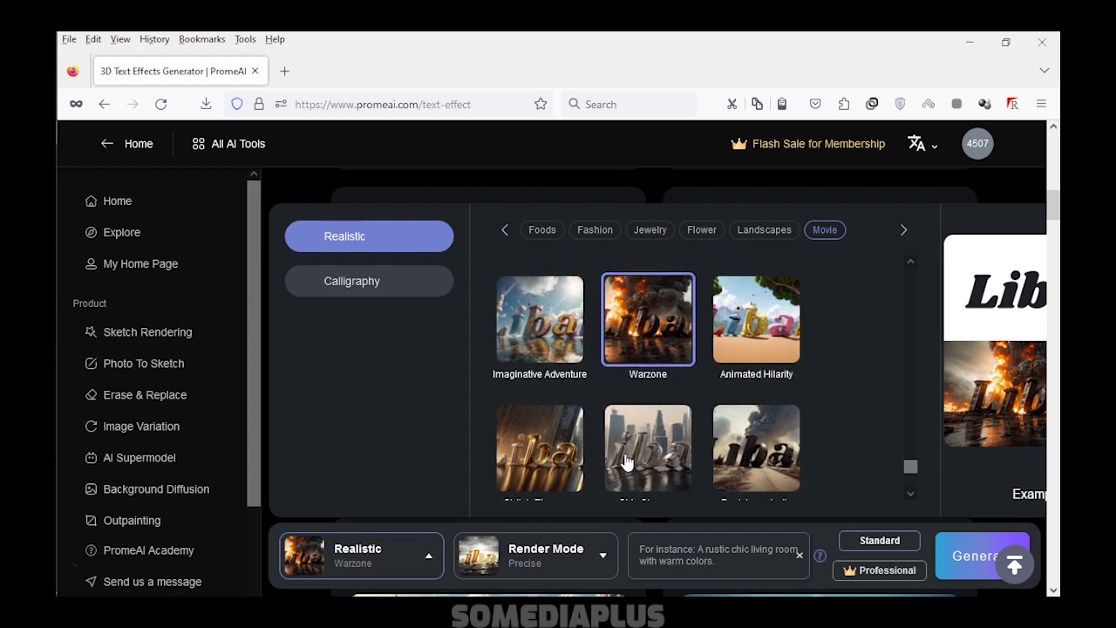
{"action": "scroll", "coordinate": [625, 462], "scroll_direction": "down", "scroll_amount": 2}
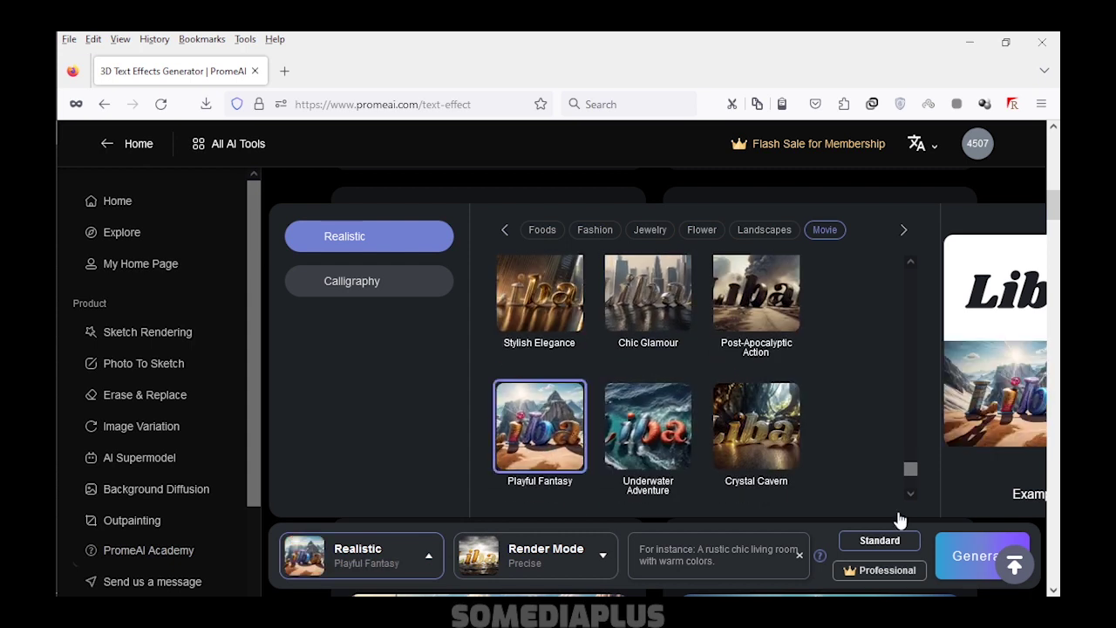
{"action": "left_click", "coordinate": [977, 556]}
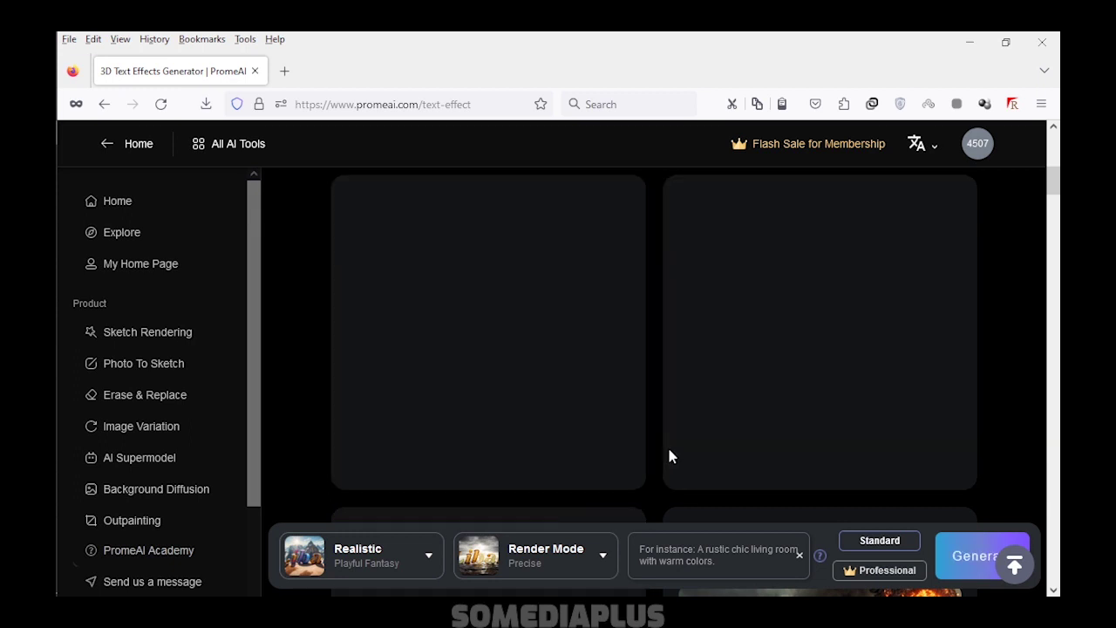
{"action": "left_click", "coordinate": [567, 348]}
{"action": "left_click", "coordinate": [867, 361]}
{"action": "left_click", "coordinate": [874, 357]}
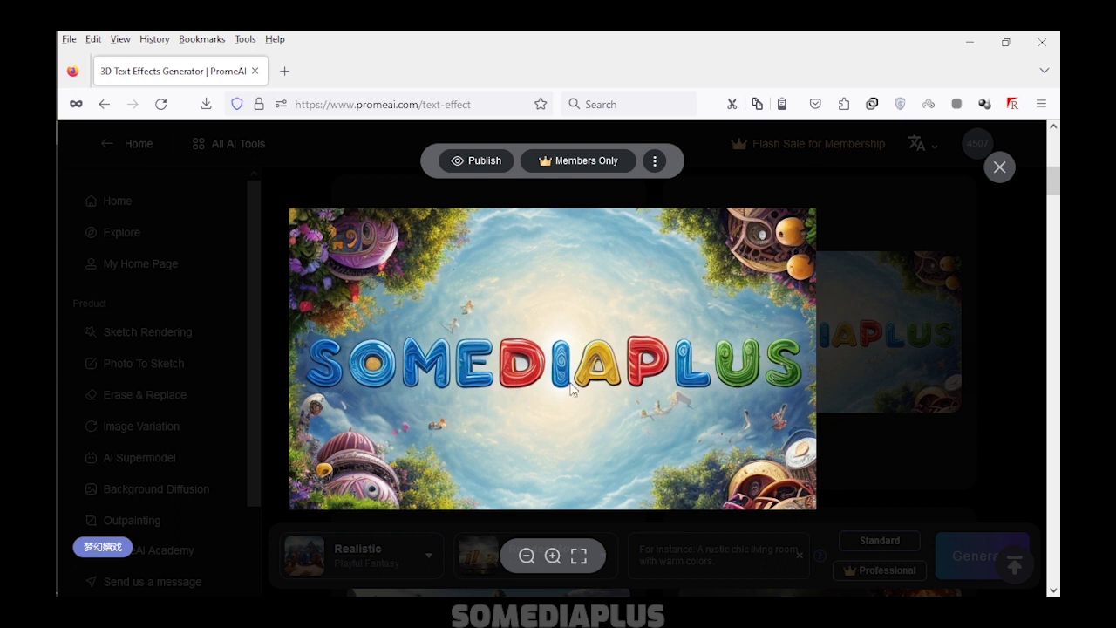
{"action": "left_click", "coordinate": [832, 387]}
{"action": "scroll", "coordinate": [544, 413], "scroll_direction": "down", "scroll_amount": 5}
{"action": "left_click", "coordinate": [544, 414]}
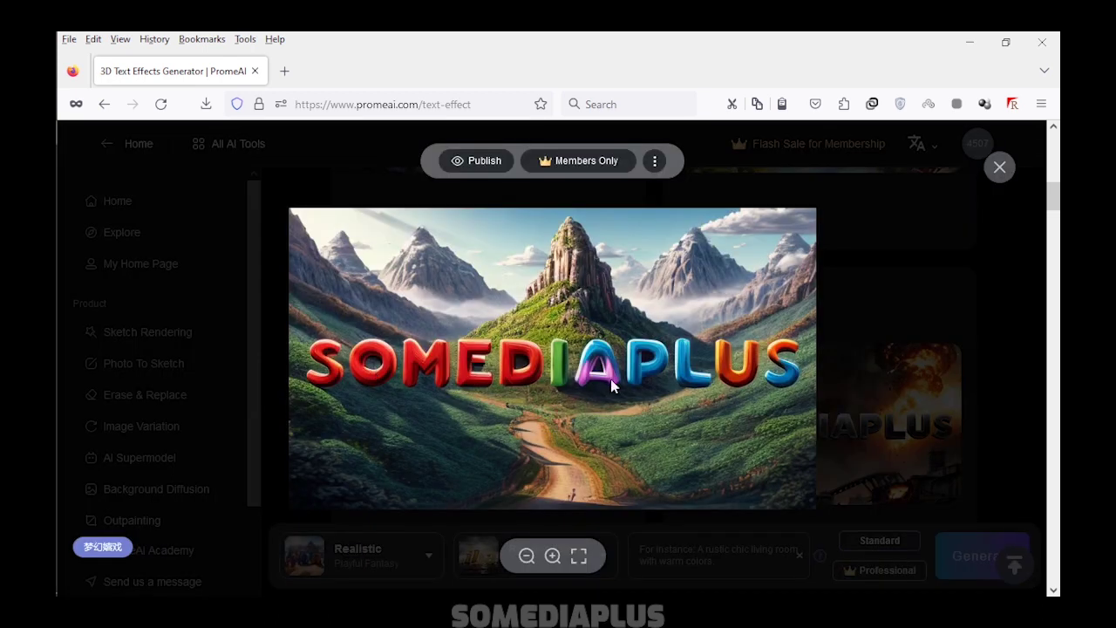
{"action": "left_click", "coordinate": [888, 409]}
{"action": "left_click", "coordinate": [375, 563]}
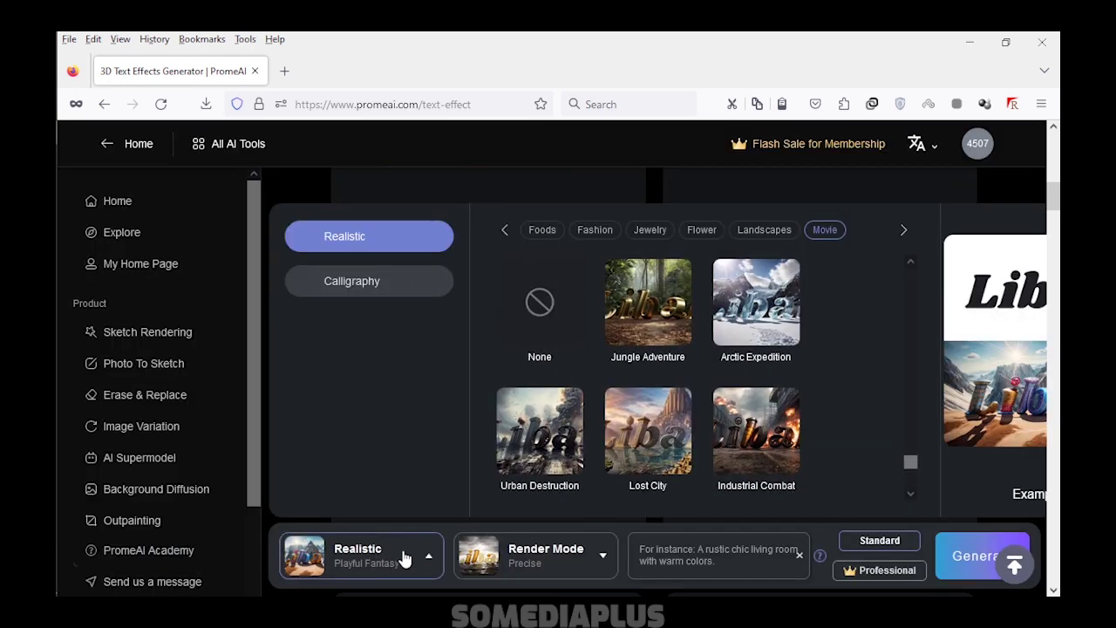
Choose Luxury and Sophistication from the Fashion styles and generate SOMEDIAPLUS images
{"action": "left_click", "coordinate": [395, 567]}
{"action": "left_click", "coordinate": [395, 567]}
{"action": "left_click", "coordinate": [602, 229]}
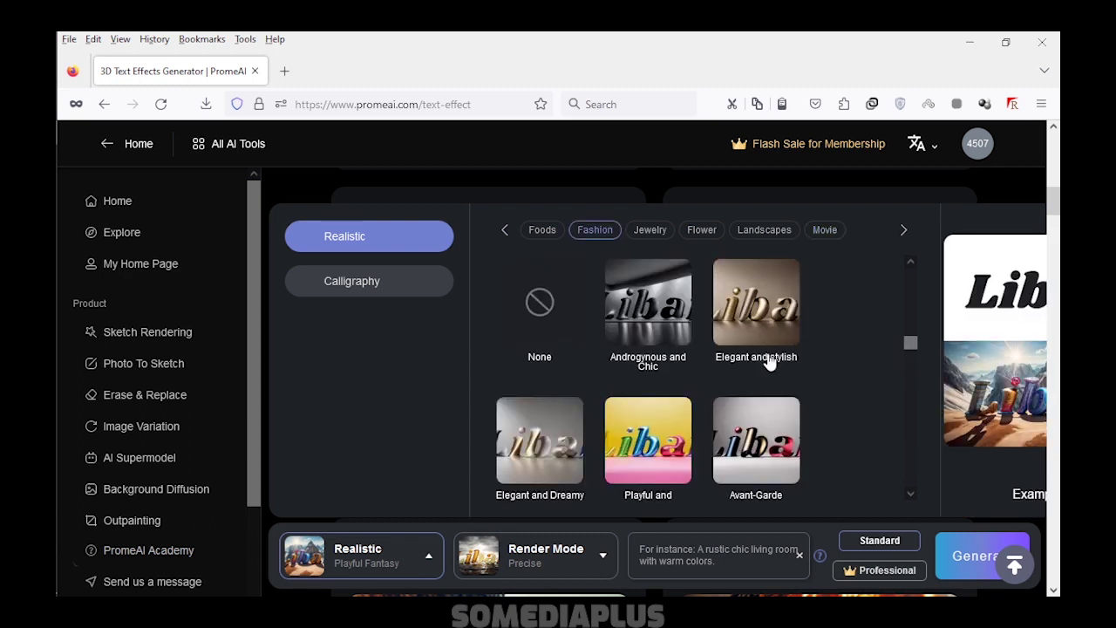
{"action": "scroll", "coordinate": [670, 373], "scroll_direction": "down", "scroll_amount": 1}
{"action": "left_click", "coordinate": [670, 373]}
{"action": "scroll", "coordinate": [753, 413], "scroll_direction": "down", "scroll_amount": 3}
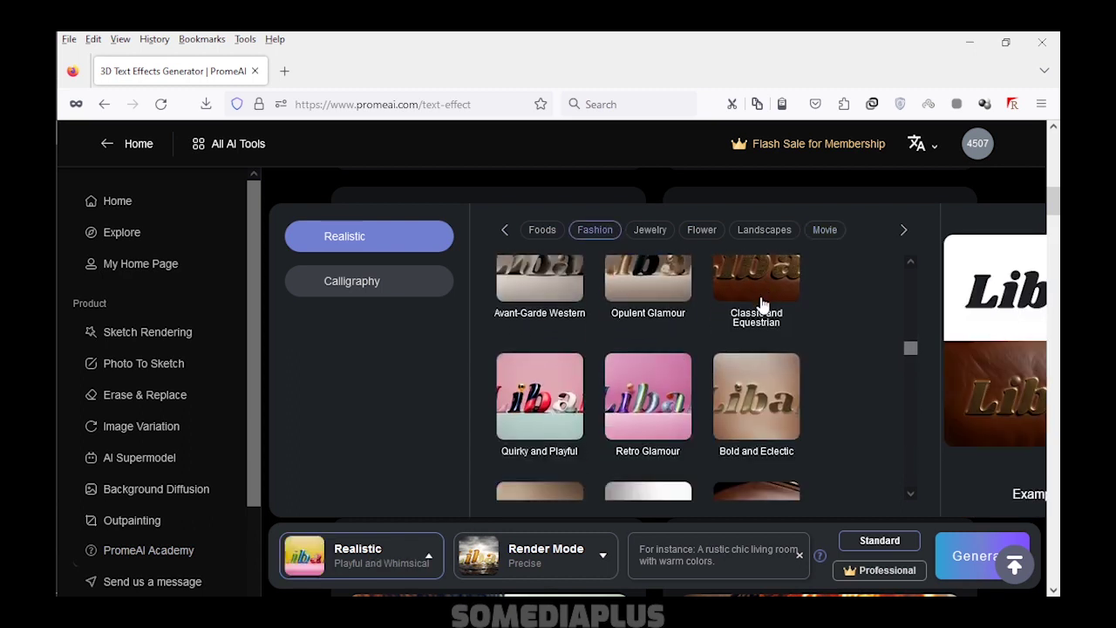
{"action": "scroll", "coordinate": [753, 414], "scroll_direction": "down", "scroll_amount": 1}
{"action": "scroll", "coordinate": [752, 413], "scroll_direction": "down", "scroll_amount": 2}
{"action": "scroll", "coordinate": [753, 413], "scroll_direction": "up", "scroll_amount": 2}
{"action": "scroll", "coordinate": [753, 415], "scroll_direction": "up", "scroll_amount": 2}
{"action": "scroll", "coordinate": [752, 417], "scroll_direction": "down", "scroll_amount": 3}
{"action": "left_click", "coordinate": [754, 388]}
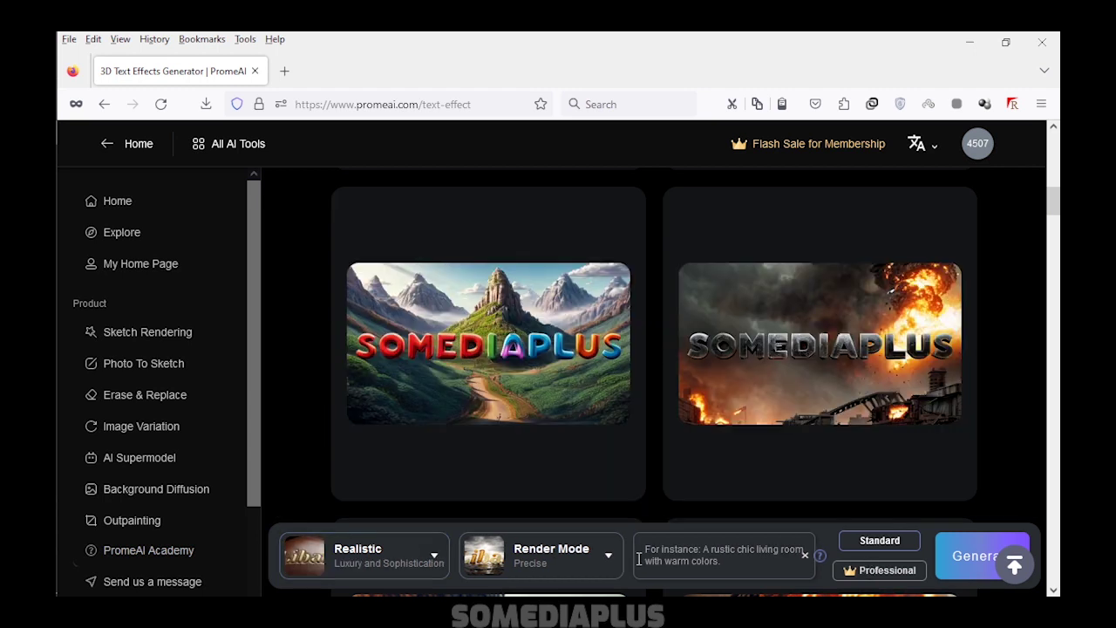
{"action": "left_click", "coordinate": [963, 567]}
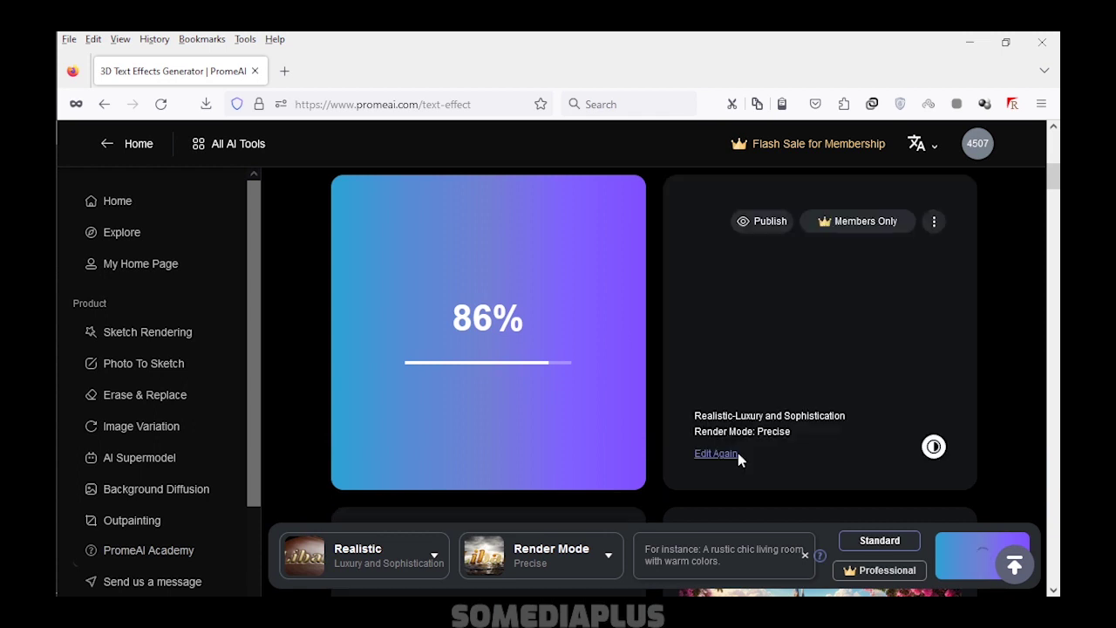
Browse the finished leather SOMEDIAPLUS images at full size, including the red-leather one
{"action": "left_click", "coordinate": [528, 337]}
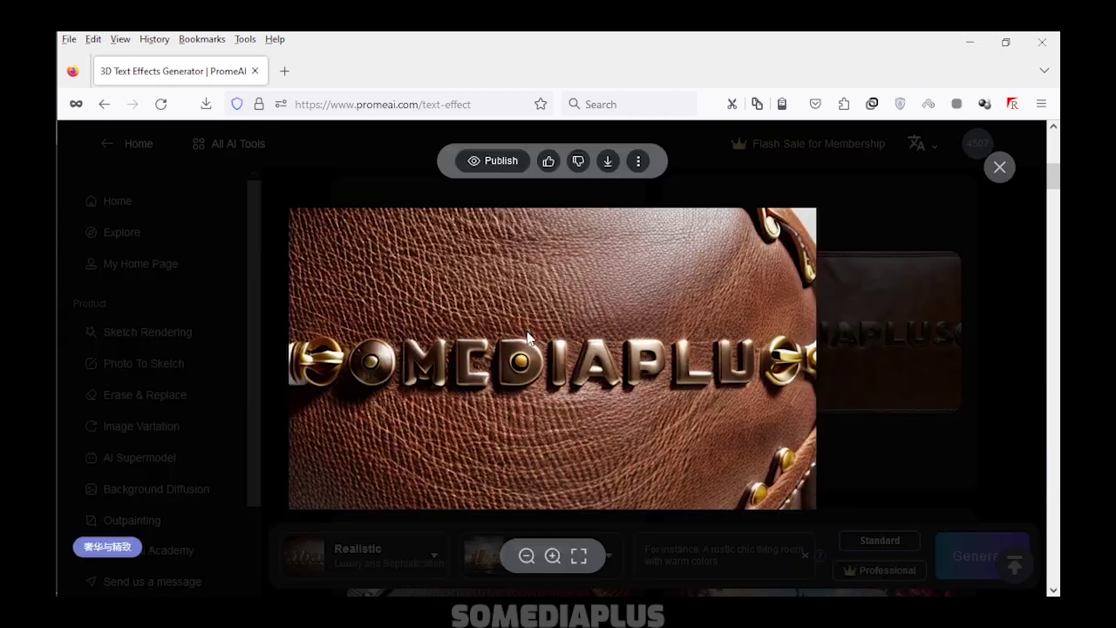
{"action": "left_click", "coordinate": [867, 396]}
{"action": "left_click", "coordinate": [879, 362]}
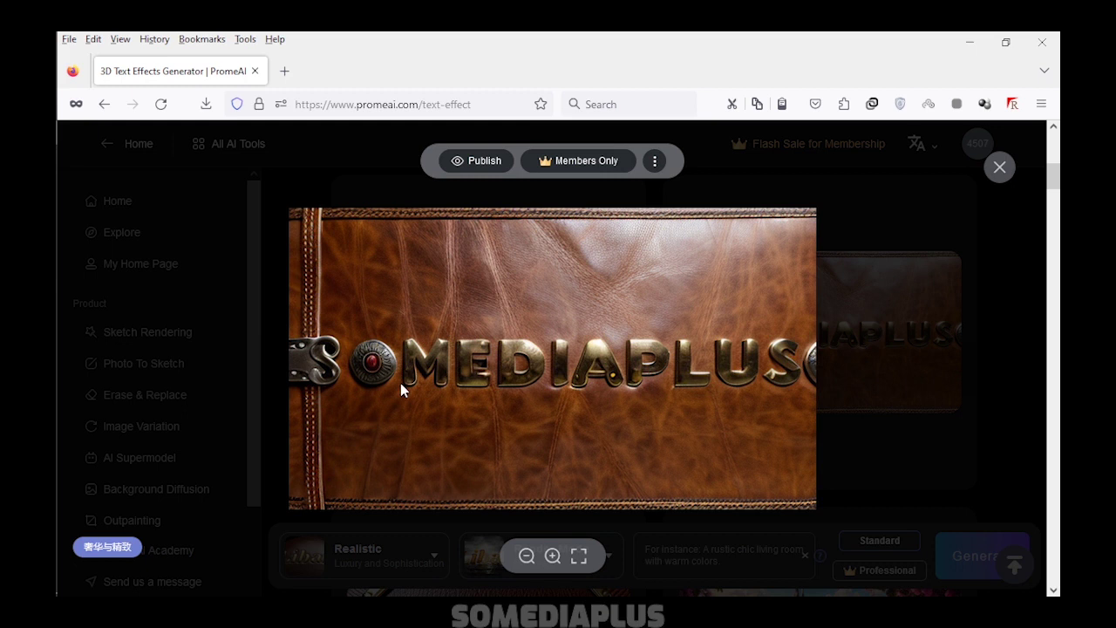
{"action": "left_click", "coordinate": [812, 398]}
{"action": "left_click", "coordinate": [517, 425]}
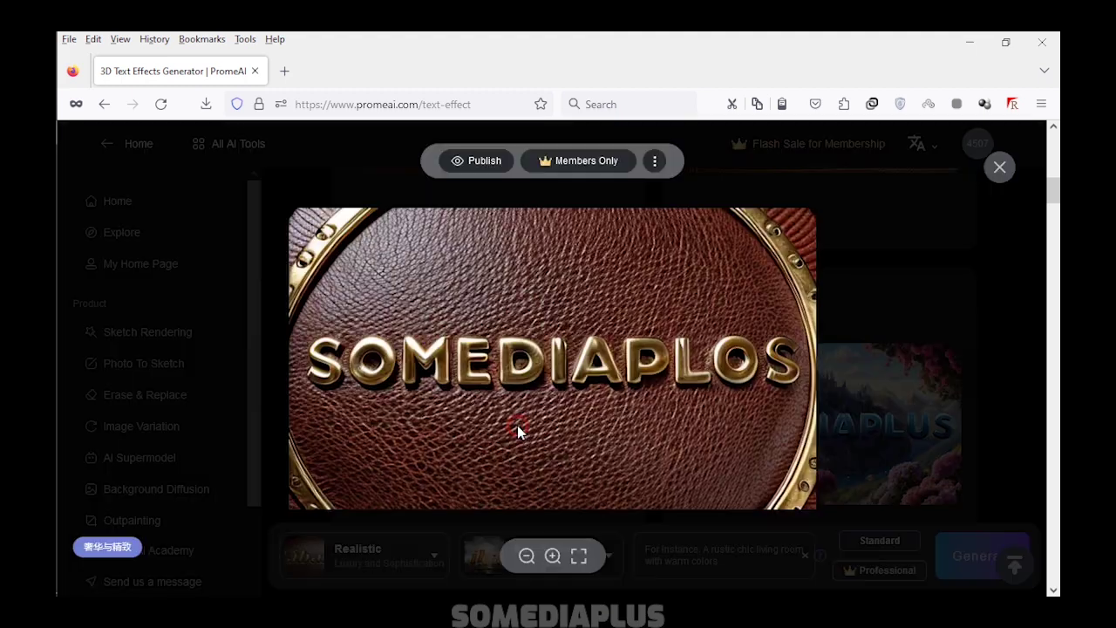
{"action": "left_click", "coordinate": [882, 394]}
Select the Classic and Equestrian fashion style and generate new images
{"action": "left_click", "coordinate": [436, 557]}
{"action": "scroll", "coordinate": [627, 463], "scroll_direction": "down", "scroll_amount": 4}
{"action": "scroll", "coordinate": [630, 465], "scroll_direction": "up", "scroll_amount": 2}
{"action": "scroll", "coordinate": [632, 467], "scroll_direction": "down", "scroll_amount": 2}
{"action": "scroll", "coordinate": [710, 448], "scroll_direction": "up", "scroll_amount": 4}
{"action": "scroll", "coordinate": [710, 454], "scroll_direction": "down", "scroll_amount": 7}
{"action": "scroll", "coordinate": [708, 456], "scroll_direction": "up", "scroll_amount": 4}
{"action": "left_click", "coordinate": [752, 295]}
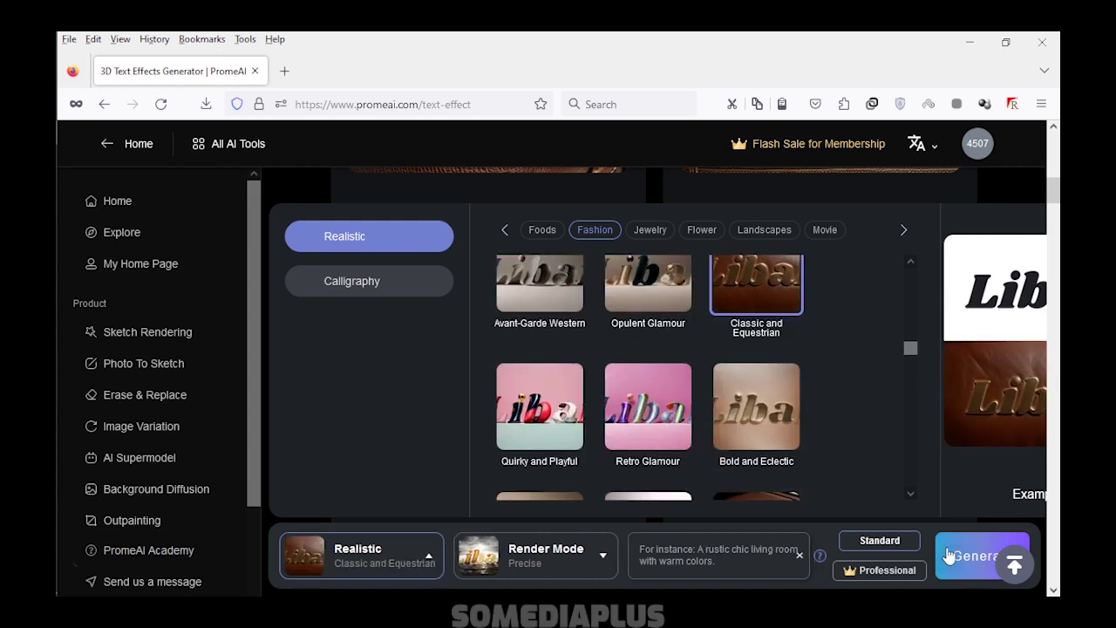
{"action": "left_click", "coordinate": [949, 555]}
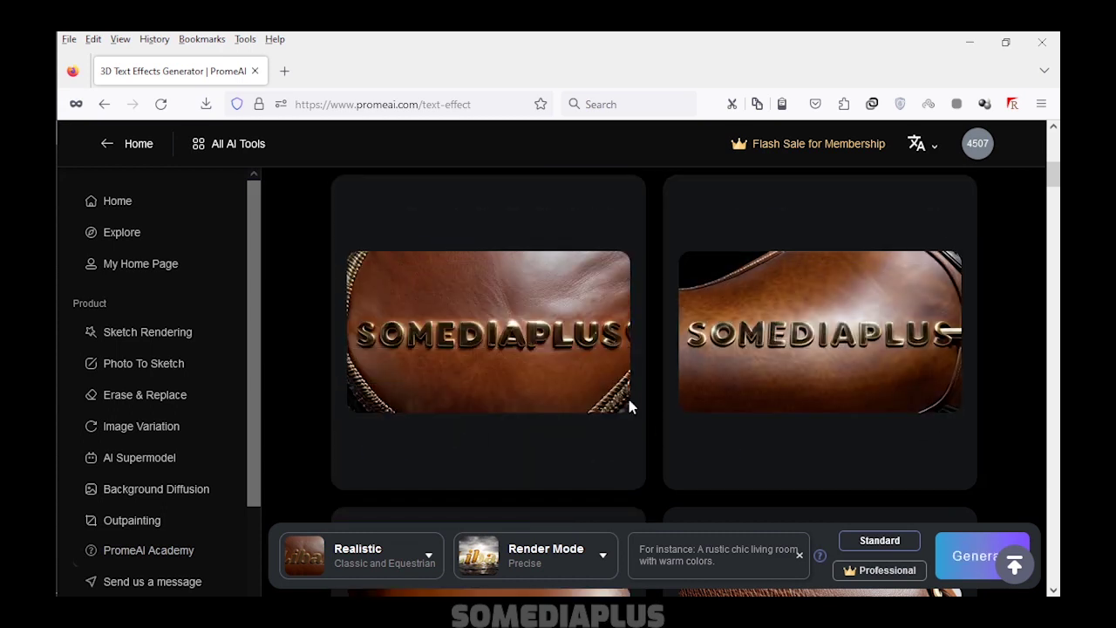
Inspect both brown-leather Classic and Equestrian results in the lightbox
{"action": "left_click", "coordinate": [624, 396]}
{"action": "left_click", "coordinate": [858, 384]}
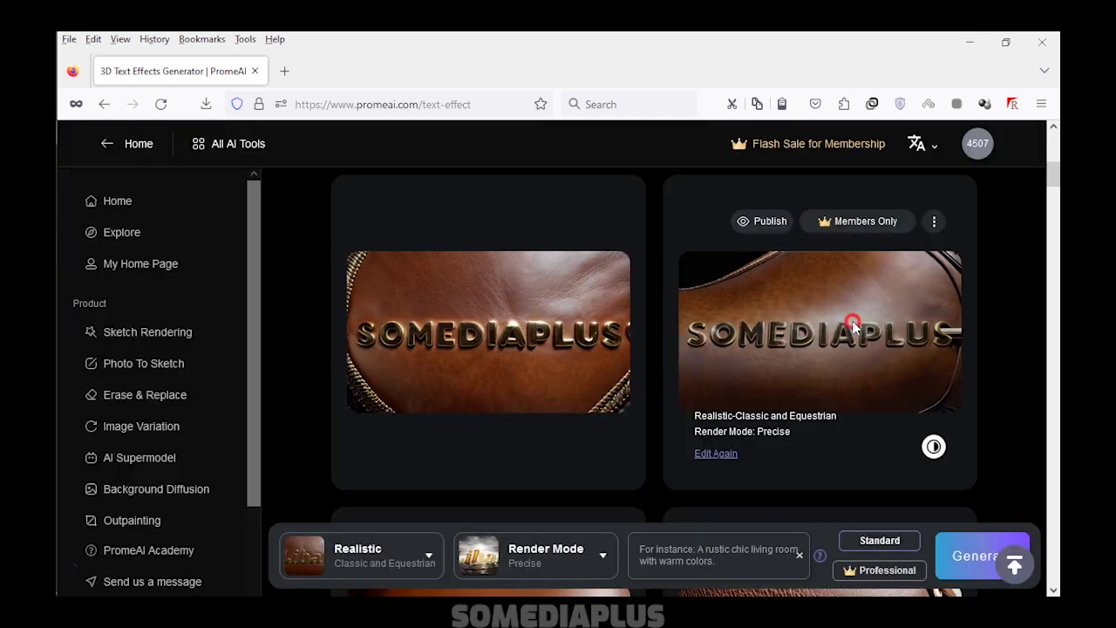
{"action": "left_click", "coordinate": [853, 328]}
{"action": "left_click", "coordinate": [543, 404]}
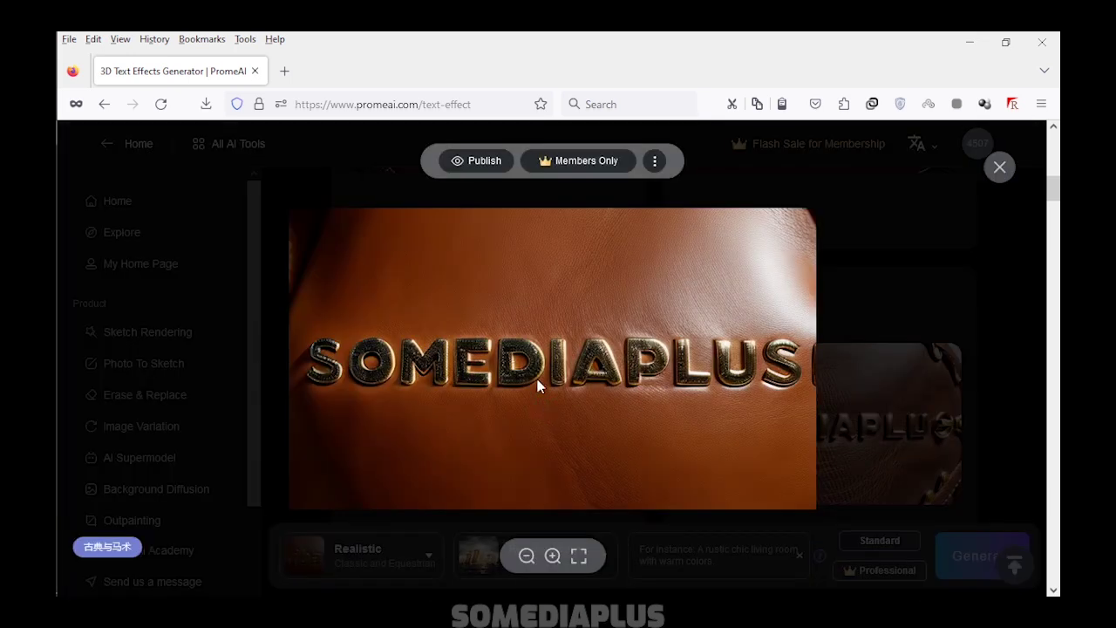
{"action": "left_click", "coordinate": [881, 391]}
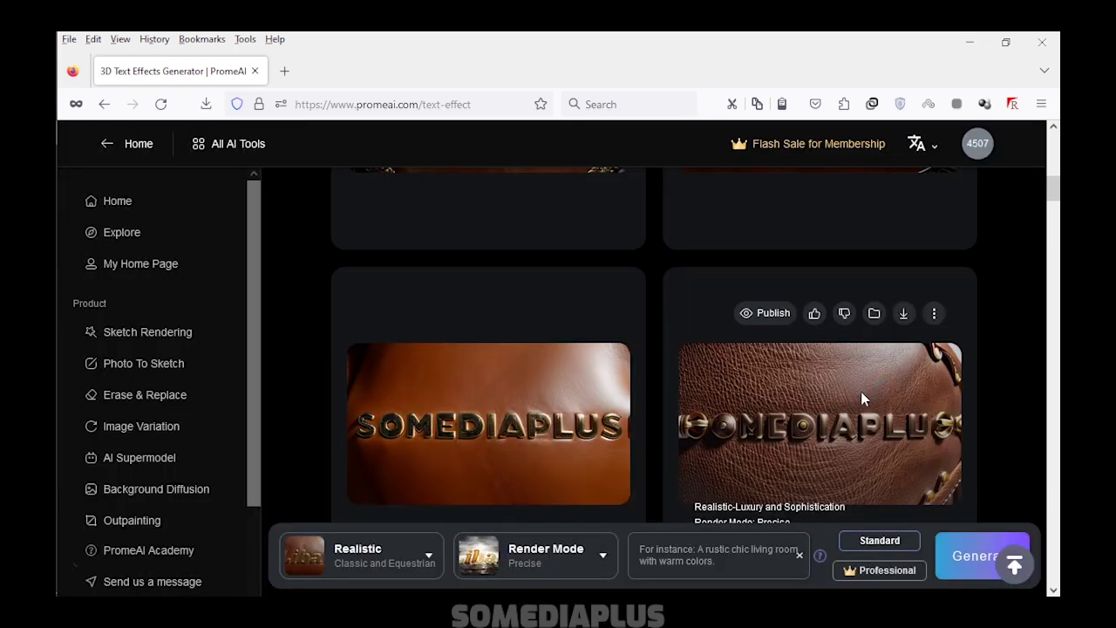
{"action": "left_click", "coordinate": [837, 350]}
{"action": "left_click", "coordinate": [654, 161]}
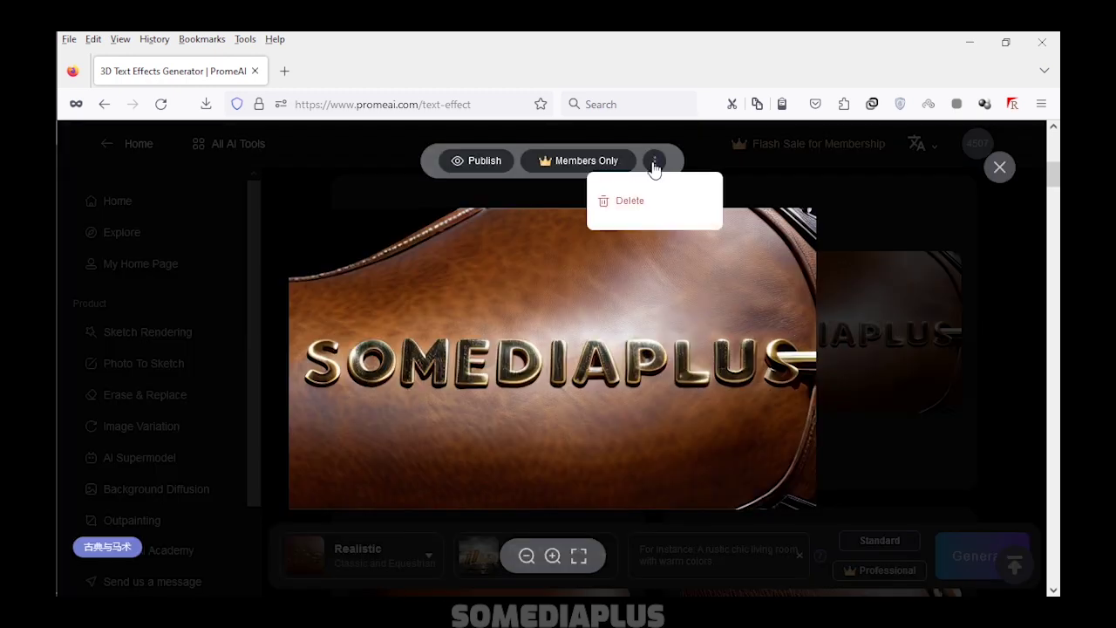
{"action": "left_click", "coordinate": [865, 382]}
Select the Eclectic and Fun style and generate SOMEDIAPLUS images
{"action": "left_click", "coordinate": [408, 563]}
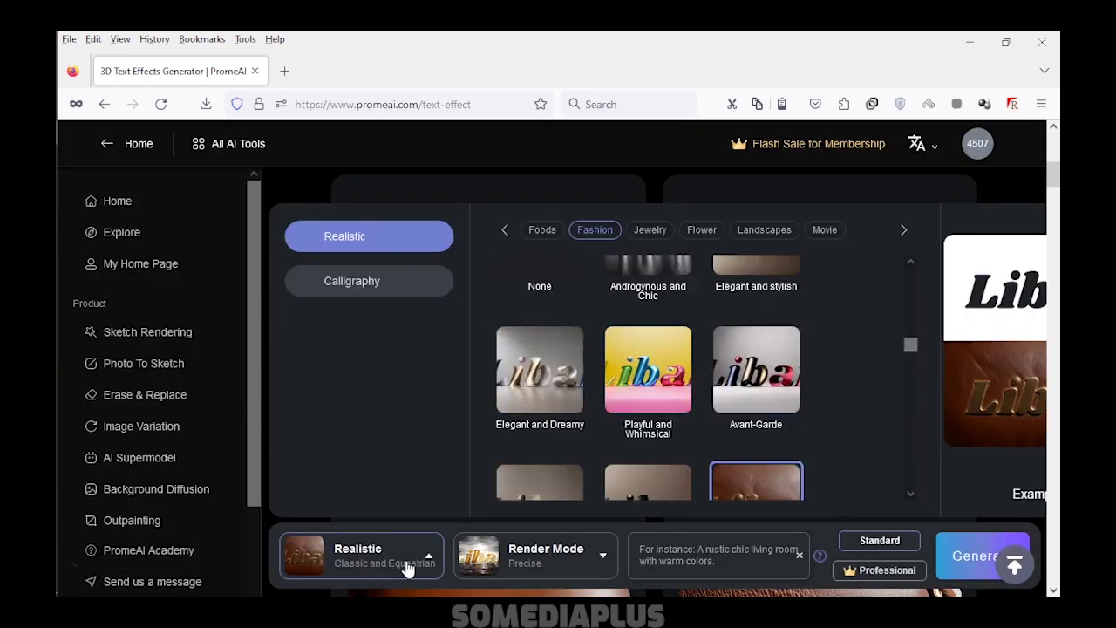
{"action": "left_click", "coordinate": [660, 471]}
{"action": "scroll", "coordinate": [668, 468], "scroll_direction": "down", "scroll_amount": 2}
{"action": "scroll", "coordinate": [668, 466], "scroll_direction": "up", "scroll_amount": 3}
{"action": "scroll", "coordinate": [669, 480], "scroll_direction": "down", "scroll_amount": 4}
{"action": "scroll", "coordinate": [668, 483], "scroll_direction": "down", "scroll_amount": 5}
{"action": "scroll", "coordinate": [669, 484], "scroll_direction": "down", "scroll_amount": 2}
{"action": "scroll", "coordinate": [669, 484], "scroll_direction": "down", "scroll_amount": 3}
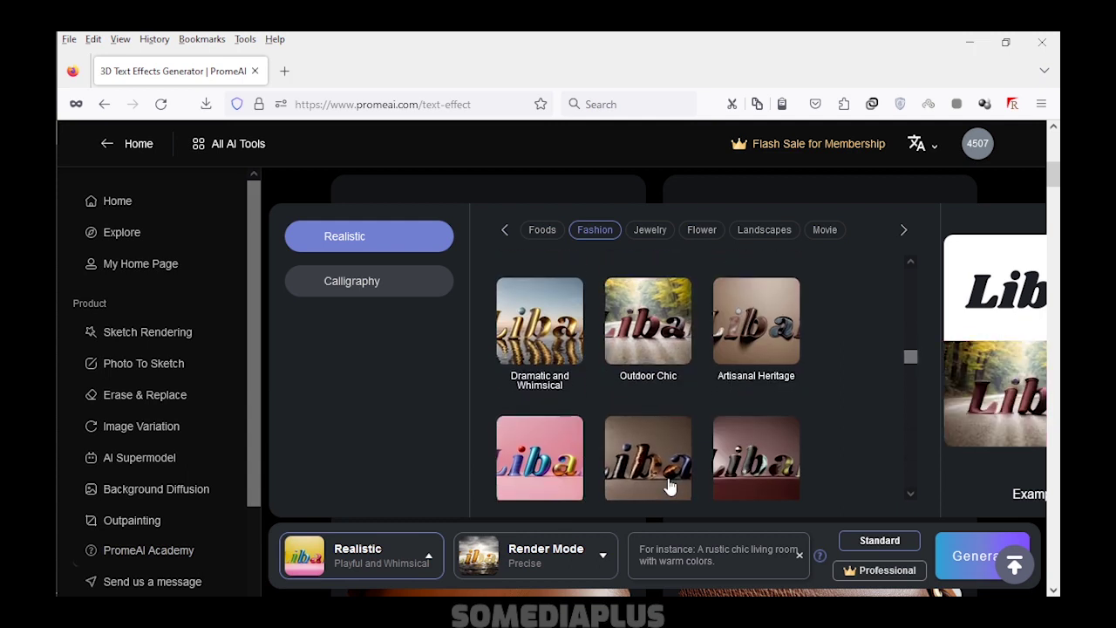
{"action": "scroll", "coordinate": [670, 486], "scroll_direction": "down", "scroll_amount": 2}
{"action": "left_click", "coordinate": [558, 408]}
{"action": "left_click", "coordinate": [964, 558]}
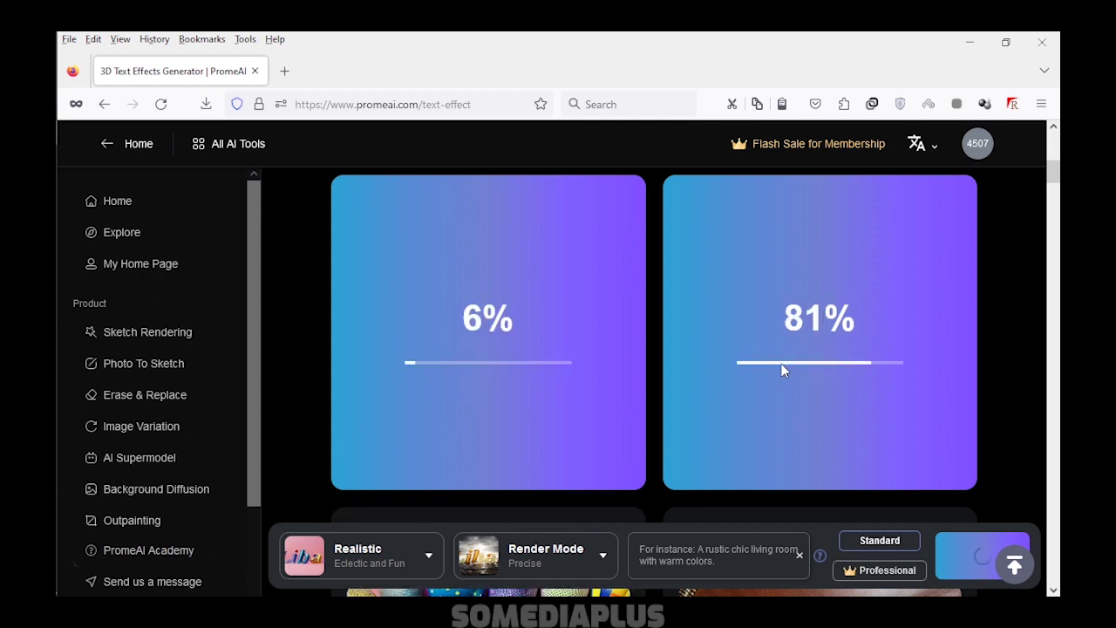
View the colourful wall and pink balloon Eclectic and Fun results enlarged
{"action": "scroll", "coordinate": [593, 394], "scroll_direction": "down", "scroll_amount": 3}
{"action": "scroll", "coordinate": [435, 439], "scroll_direction": "up", "scroll_amount": 2}
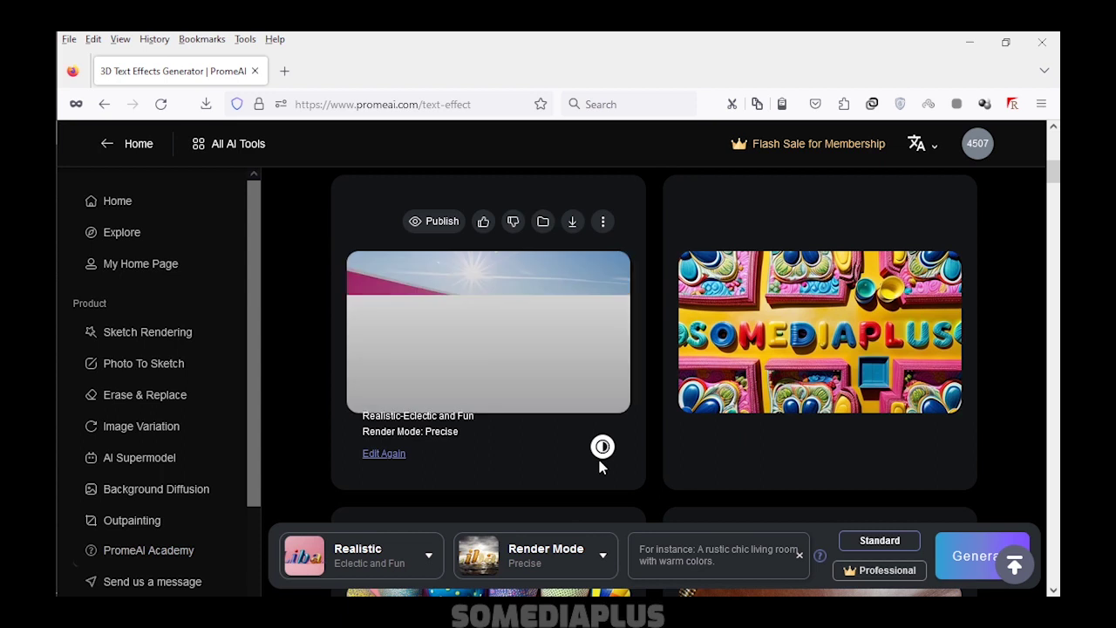
{"action": "left_click", "coordinate": [531, 369]}
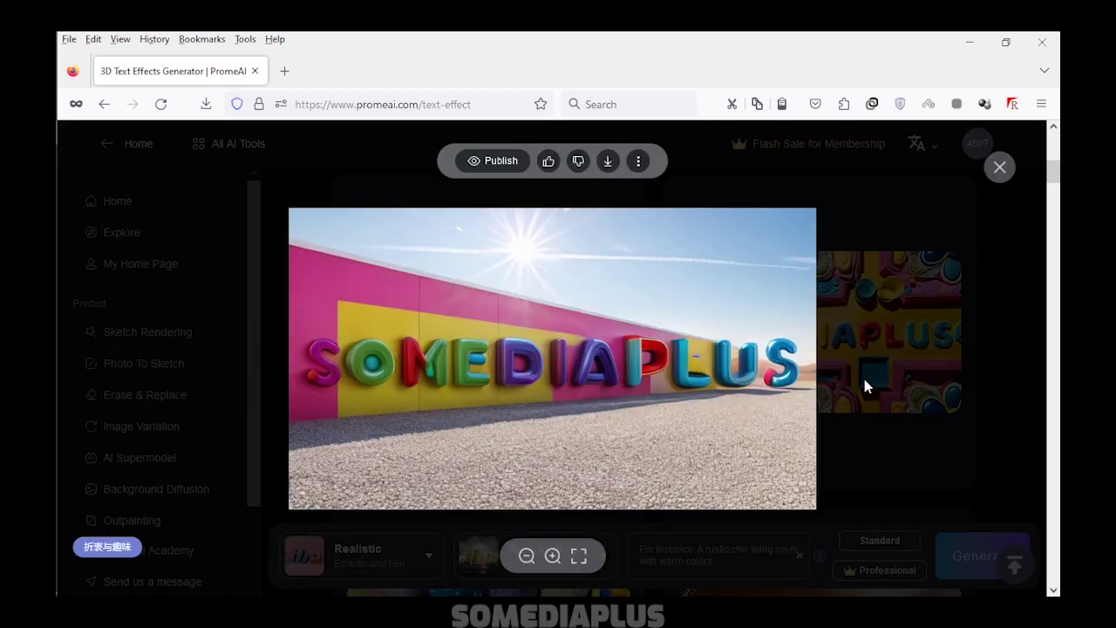
{"action": "left_click", "coordinate": [866, 384]}
{"action": "key", "text": "Escape"}
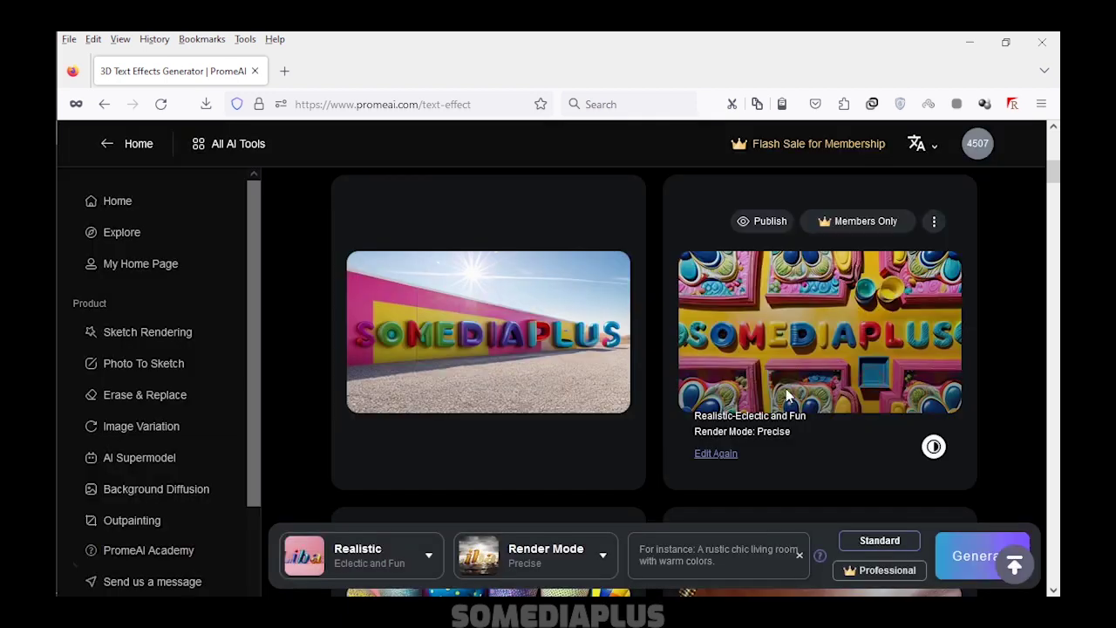
{"action": "left_click", "coordinate": [508, 447]}
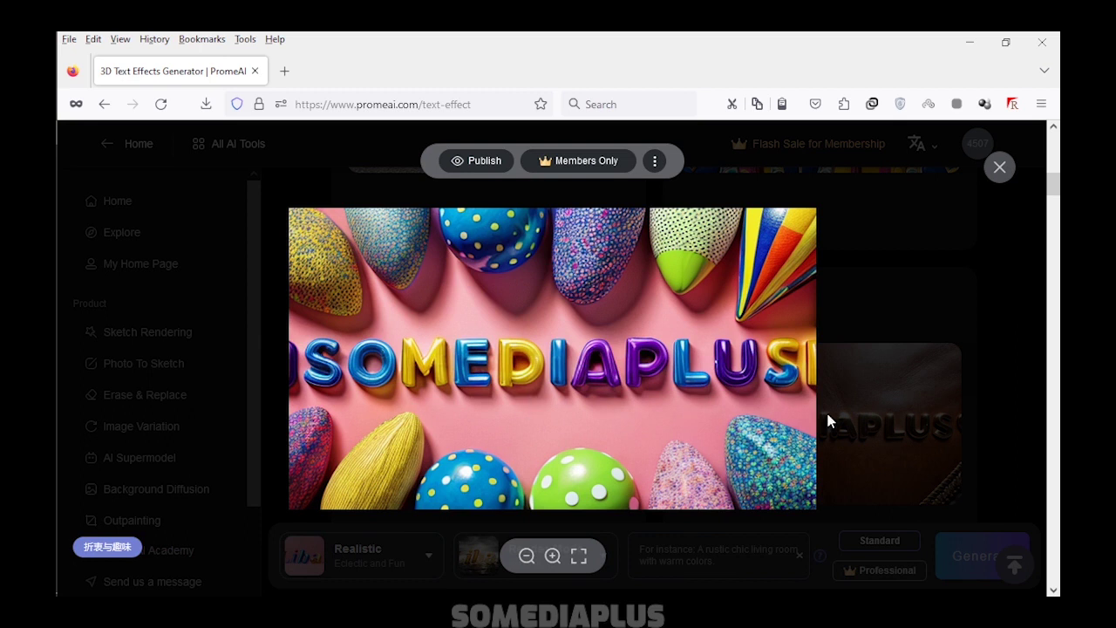
Close the enlarged image and show the Foods category in the style list
{"action": "key", "text": "Escape"}
{"action": "scroll", "coordinate": [654, 392], "scroll_direction": "up", "scroll_amount": 1}
{"action": "left_click", "coordinate": [427, 555]}
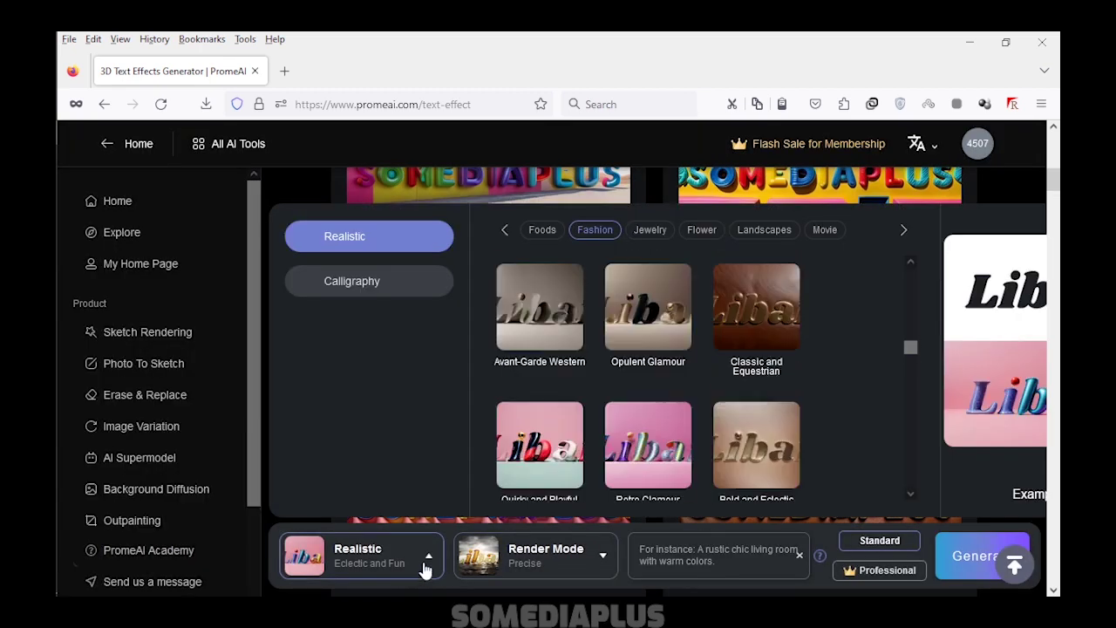
{"action": "left_click", "coordinate": [701, 230]}
{"action": "left_click", "coordinate": [542, 229]}
Choose Butter chicken from Foods and generate SOMEDIAPLUS images
{"action": "scroll", "coordinate": [707, 410], "scroll_direction": "down", "scroll_amount": 2}
{"action": "scroll", "coordinate": [715, 436], "scroll_direction": "down", "scroll_amount": 2}
{"action": "scroll", "coordinate": [717, 451], "scroll_direction": "down", "scroll_amount": 2}
{"action": "scroll", "coordinate": [718, 448], "scroll_direction": "down", "scroll_amount": 2}
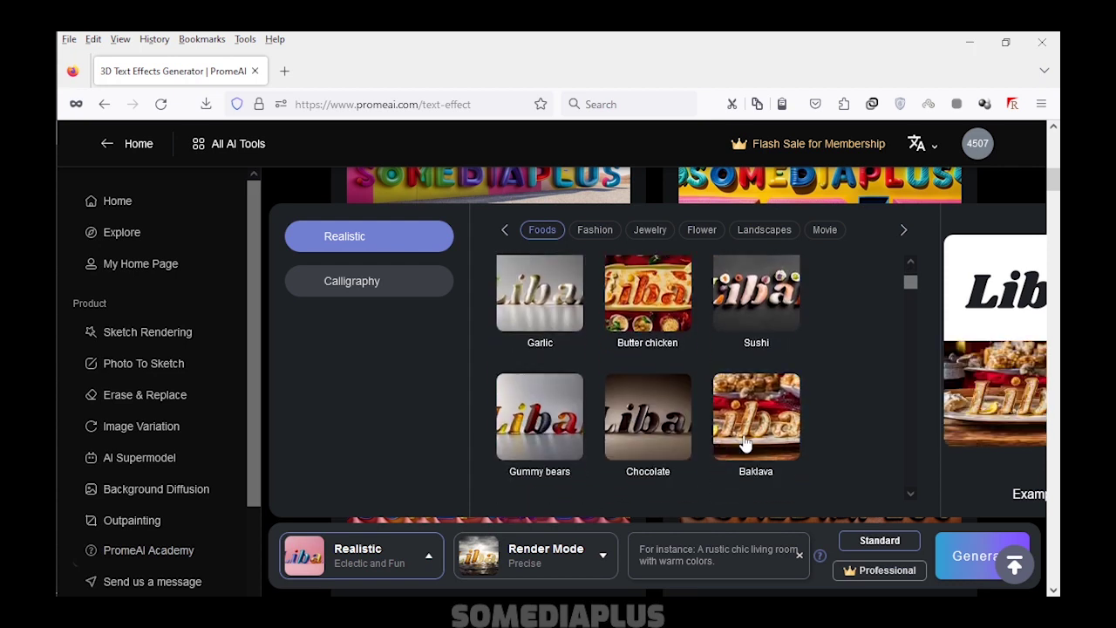
{"action": "scroll", "coordinate": [746, 444], "scroll_direction": "down", "scroll_amount": 2}
{"action": "scroll", "coordinate": [746, 443], "scroll_direction": "down", "scroll_amount": 2}
{"action": "scroll", "coordinate": [745, 443], "scroll_direction": "down", "scroll_amount": 2}
{"action": "scroll", "coordinate": [746, 443], "scroll_direction": "up", "scroll_amount": 8}
{"action": "scroll", "coordinate": [746, 443], "scroll_direction": "up", "scroll_amount": 2}
{"action": "scroll", "coordinate": [745, 443], "scroll_direction": "up", "scroll_amount": 1}
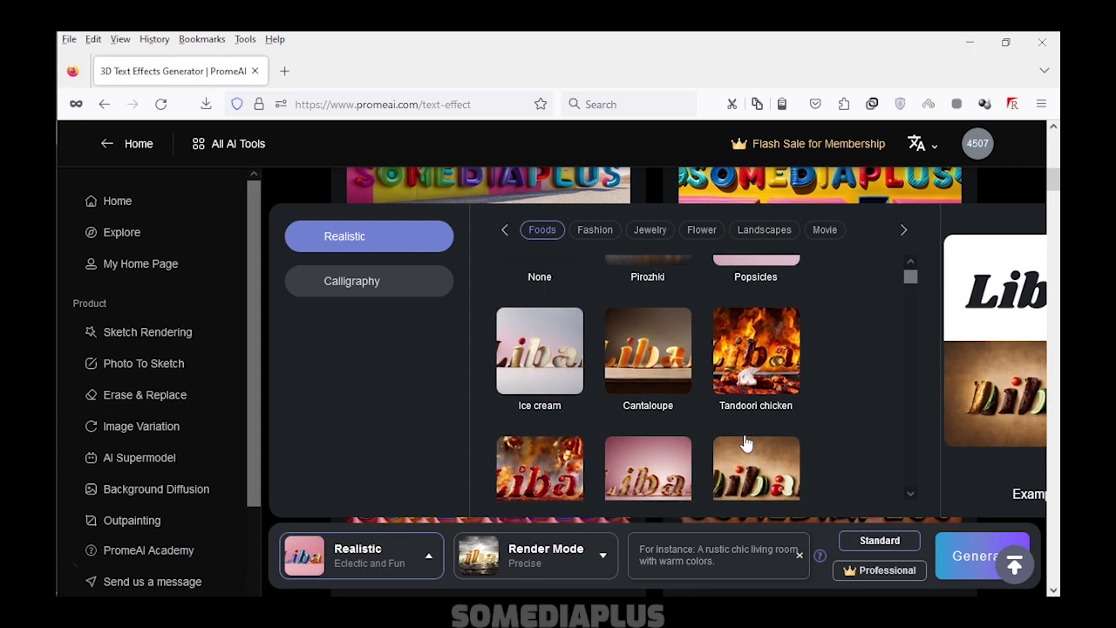
{"action": "scroll", "coordinate": [745, 444], "scroll_direction": "down", "scroll_amount": 2}
{"action": "left_click", "coordinate": [650, 384]}
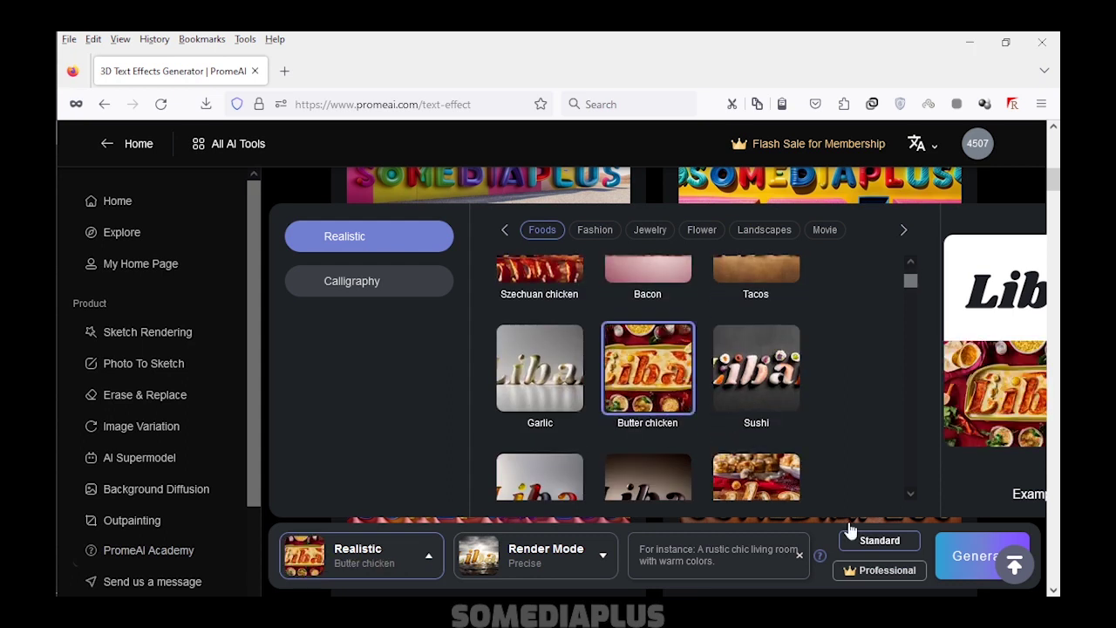
{"action": "left_click", "coordinate": [959, 562]}
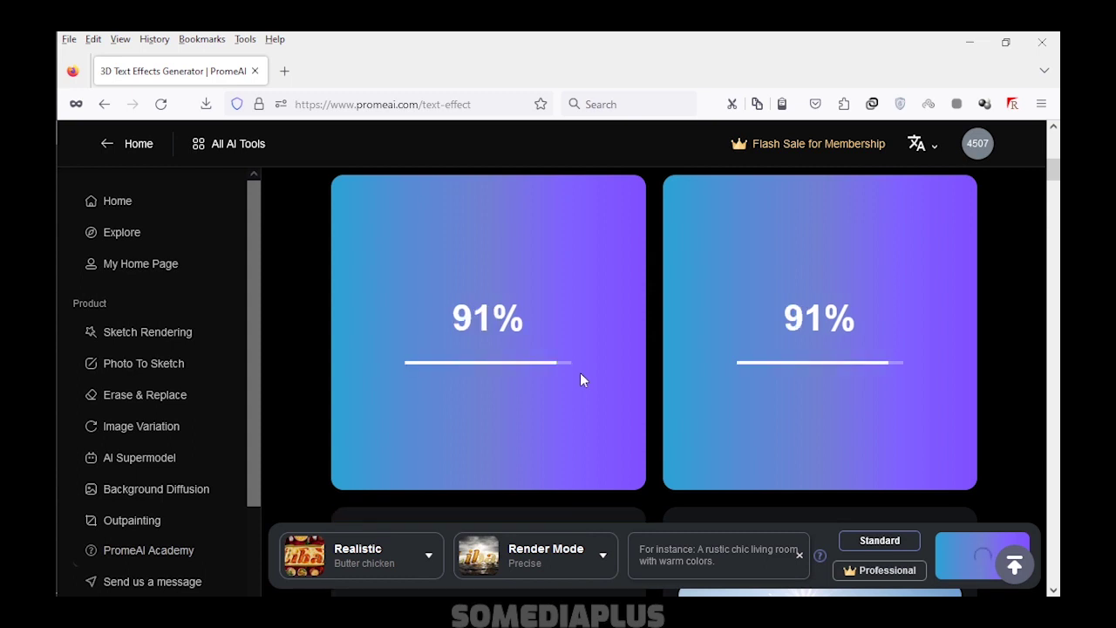
Delete the garbled spoon image and the curry-bowl image from the butter chicken results
{"action": "left_click", "coordinate": [529, 321]}
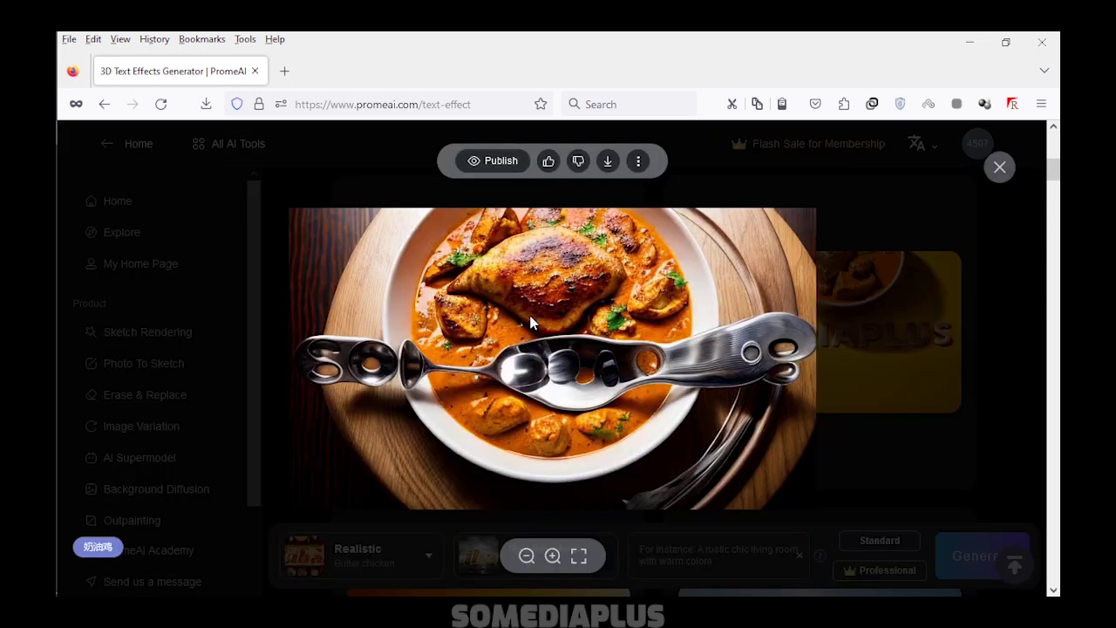
{"action": "left_click", "coordinate": [639, 162]}
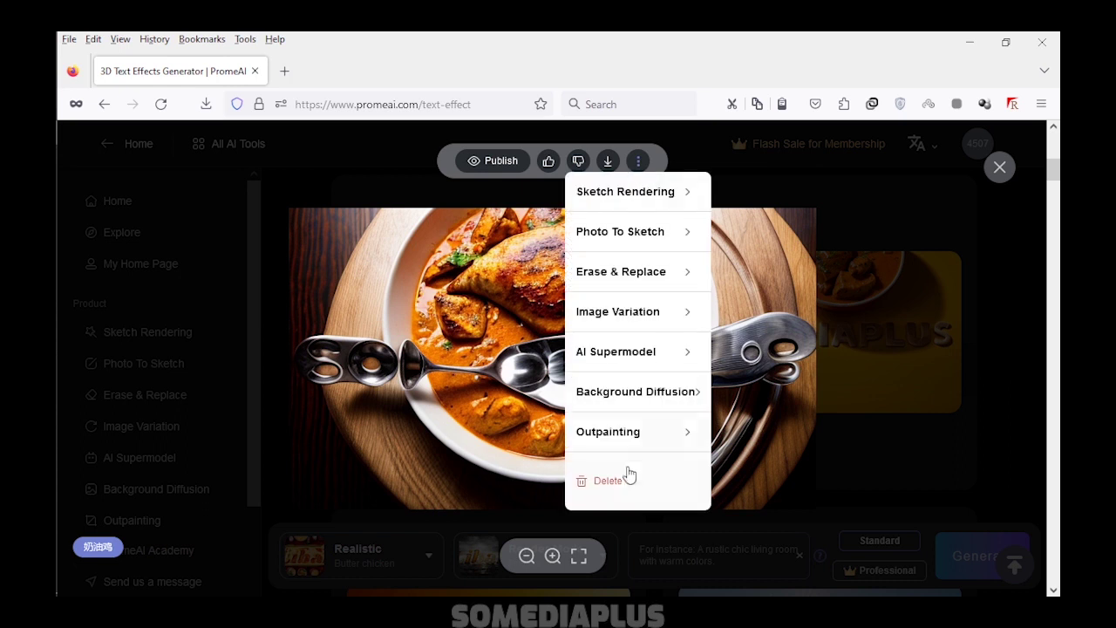
{"action": "left_click", "coordinate": [624, 475]}
{"action": "left_click", "coordinate": [542, 340]}
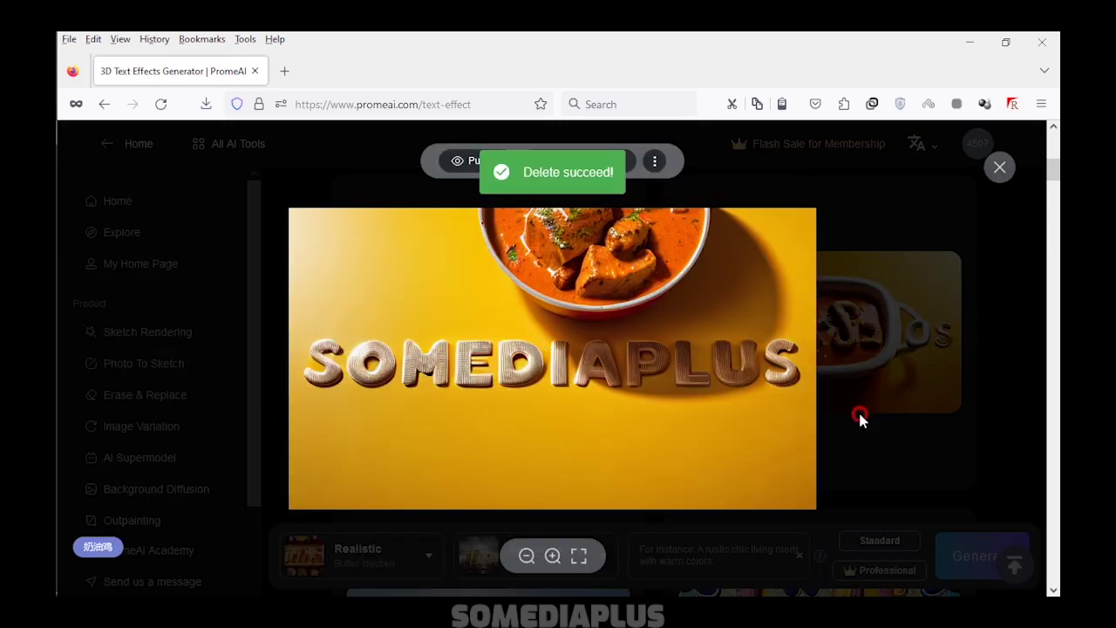
{"action": "left_click", "coordinate": [860, 416]}
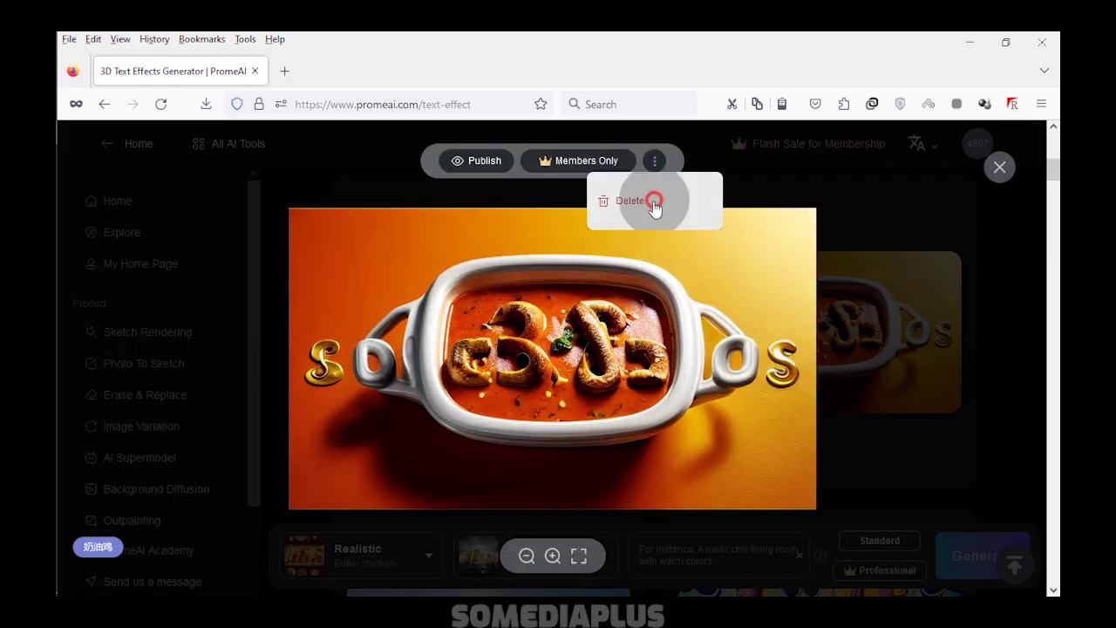
{"action": "left_click", "coordinate": [654, 203]}
{"action": "left_click", "coordinate": [429, 555]}
{"action": "scroll", "coordinate": [702, 446], "scroll_direction": "down", "scroll_amount": 2}
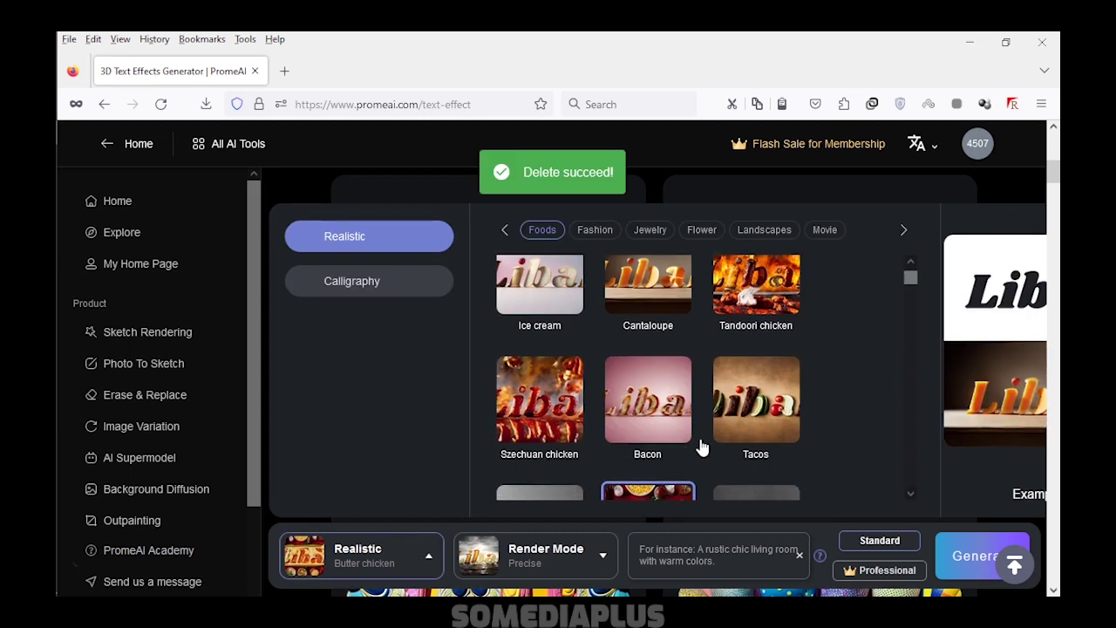
Choose the Tacos food style and generate SOMEDIAPLUS images
{"action": "scroll", "coordinate": [652, 434], "scroll_direction": "down", "scroll_amount": 1}
{"action": "left_click", "coordinate": [749, 348]}
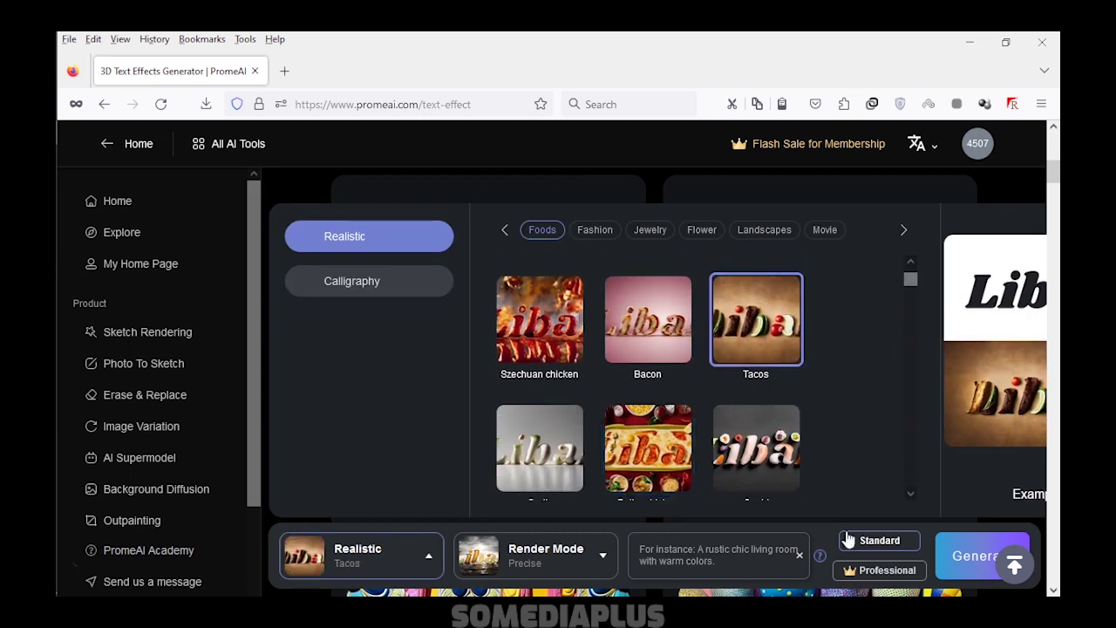
{"action": "left_click", "coordinate": [946, 558]}
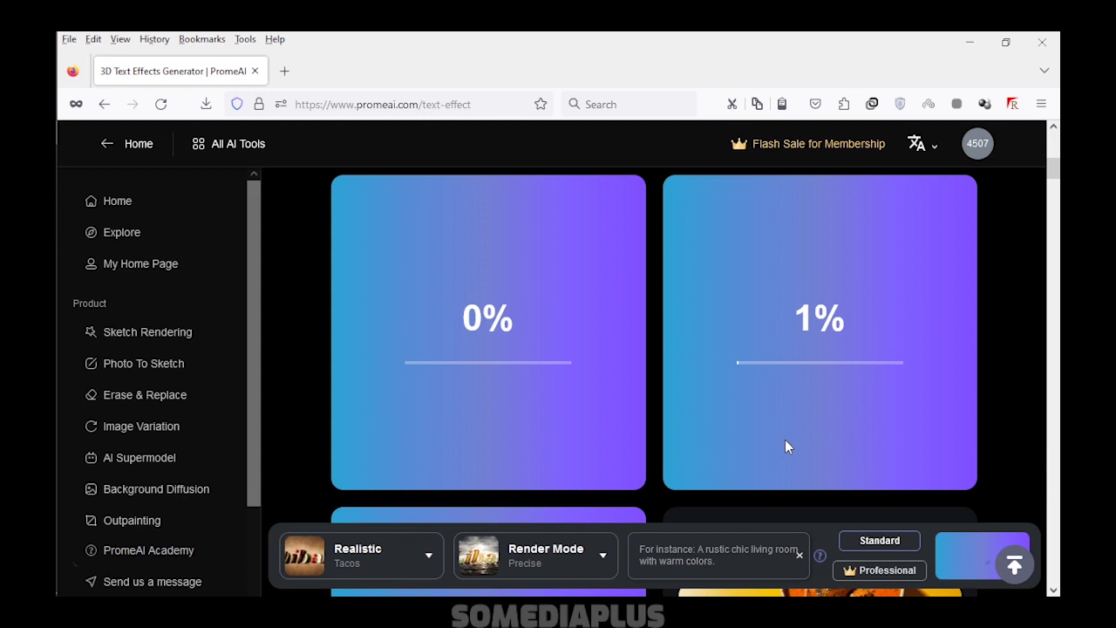
Preview the taco and hot-dog results enlarged, then return to the results grid
{"action": "scroll", "coordinate": [659, 371], "scroll_direction": "down", "scroll_amount": 3}
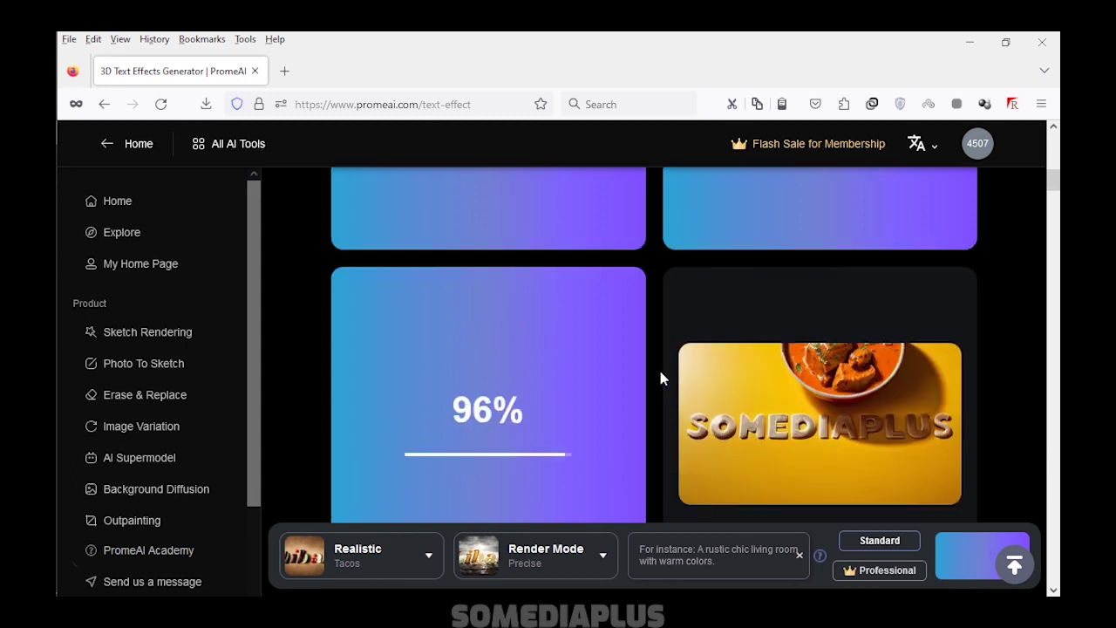
{"action": "scroll", "coordinate": [658, 374], "scroll_direction": "down", "scroll_amount": 2}
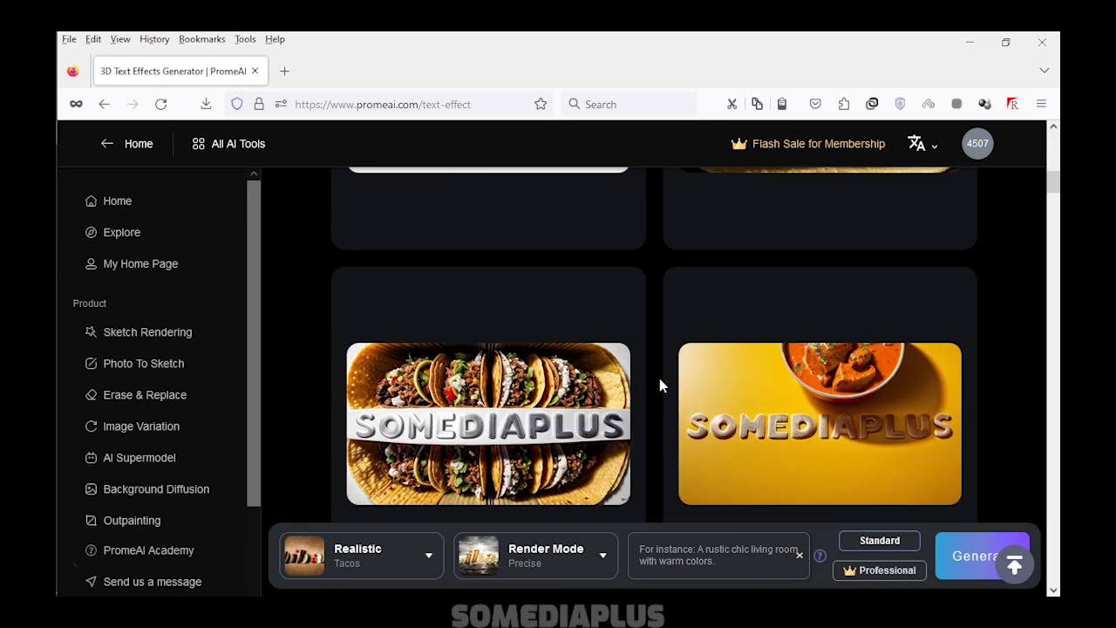
{"action": "left_click", "coordinate": [524, 325]}
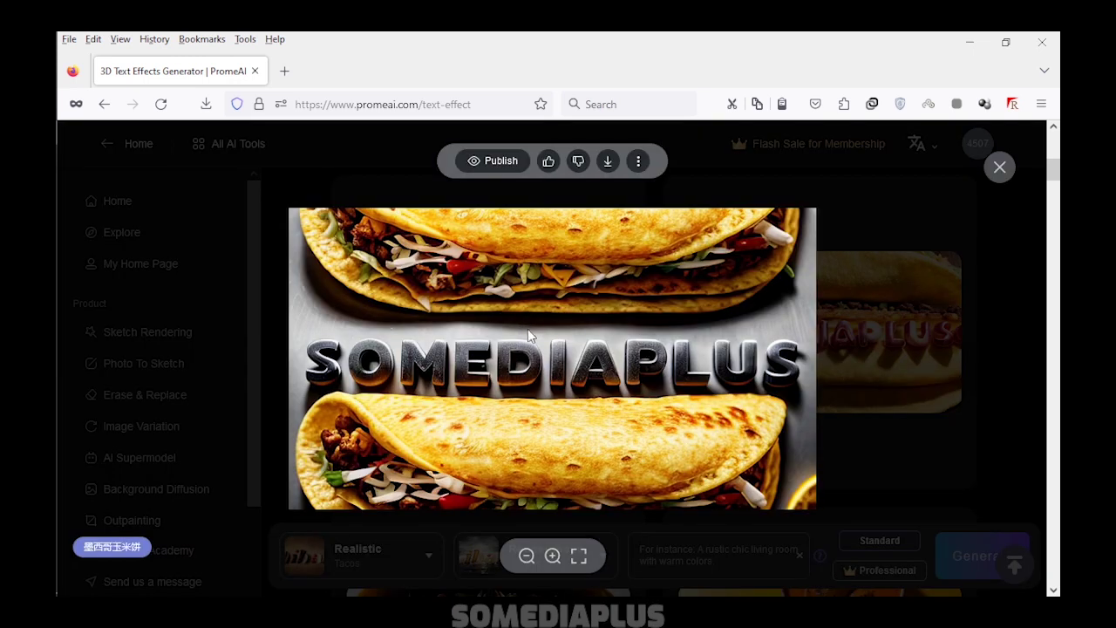
{"action": "left_click", "coordinate": [843, 401]}
{"action": "left_click", "coordinate": [844, 378]}
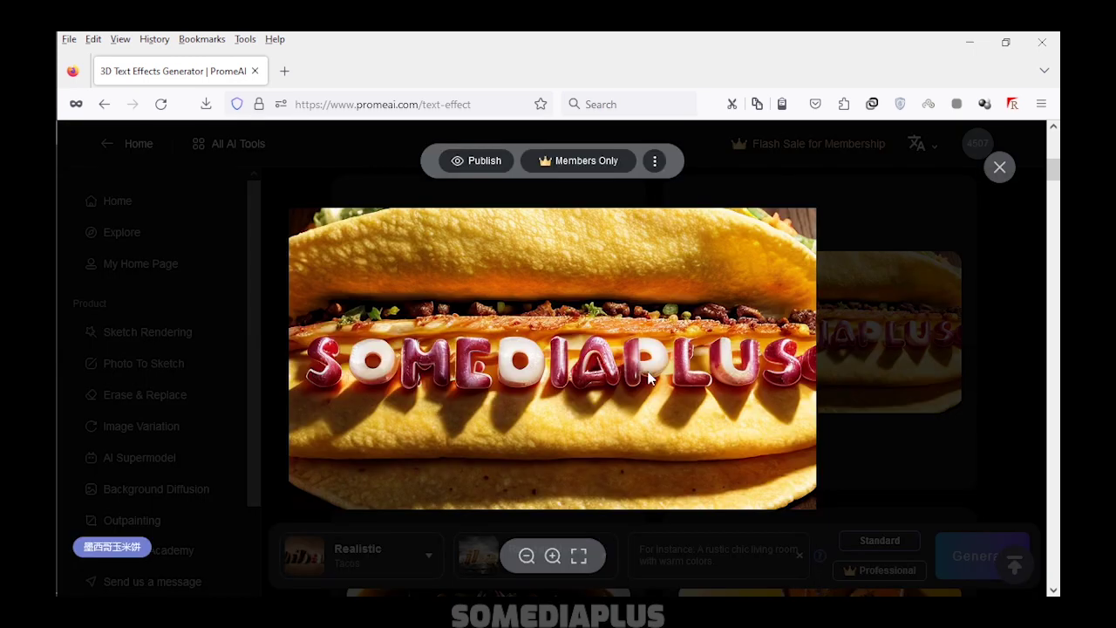
{"action": "left_click", "coordinate": [877, 388]}
{"action": "left_click", "coordinate": [534, 436]}
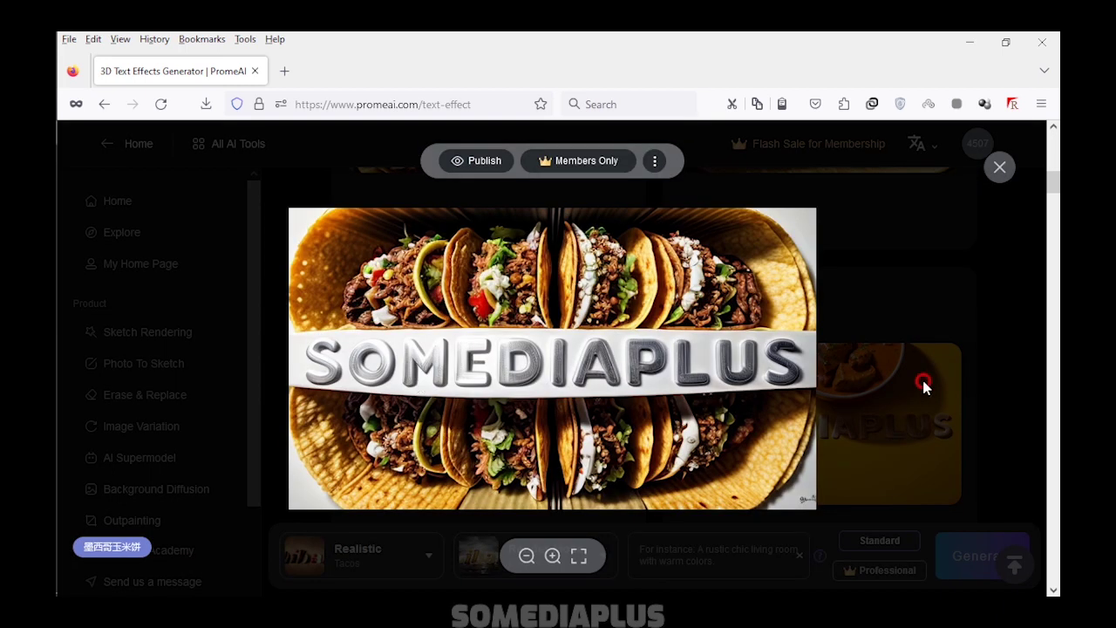
{"action": "left_click", "coordinate": [924, 384]}
{"action": "scroll", "coordinate": [705, 429], "scroll_direction": "up", "scroll_amount": 5}
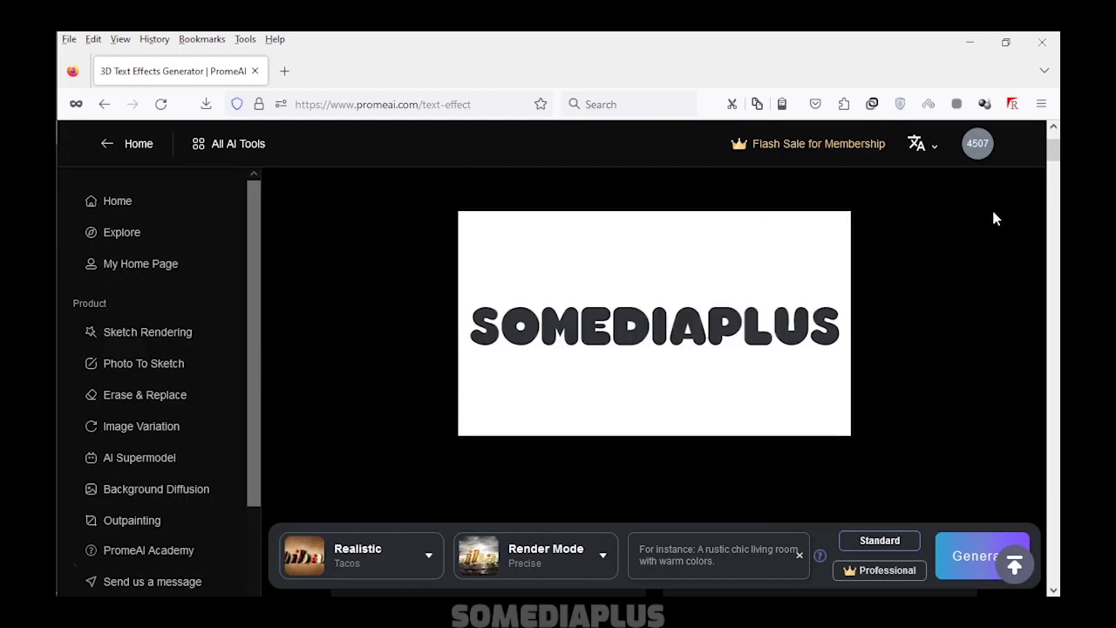
{"action": "scroll", "coordinate": [697, 268], "scroll_direction": "down", "scroll_amount": 5}
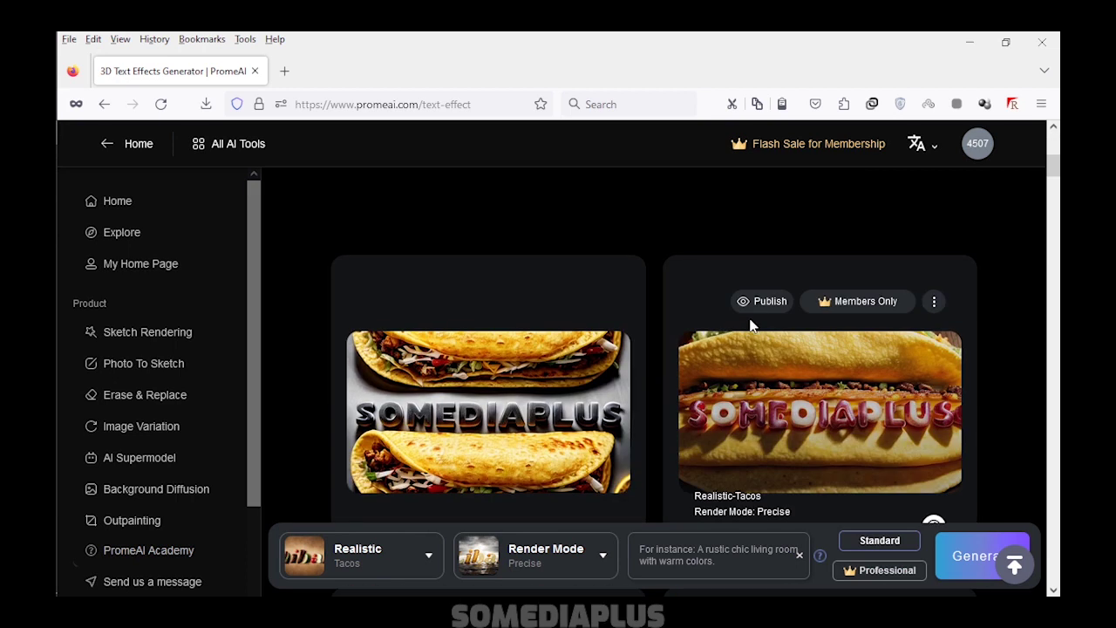
{"action": "scroll", "coordinate": [672, 440], "scroll_direction": "down", "scroll_amount": 3}
{"action": "scroll", "coordinate": [689, 428], "scroll_direction": "down", "scroll_amount": 3}
{"action": "scroll", "coordinate": [724, 429], "scroll_direction": "down", "scroll_amount": 2}
{"action": "scroll", "coordinate": [740, 427], "scroll_direction": "down", "scroll_amount": 2}
{"action": "scroll", "coordinate": [740, 427], "scroll_direction": "down", "scroll_amount": 2}
{"action": "scroll", "coordinate": [742, 426], "scroll_direction": "down", "scroll_amount": 2}
{"action": "scroll", "coordinate": [742, 426], "scroll_direction": "down", "scroll_amount": 2}
{"action": "scroll", "coordinate": [743, 429], "scroll_direction": "down", "scroll_amount": 2}
{"action": "scroll", "coordinate": [743, 427], "scroll_direction": "down", "scroll_amount": 2}
{"action": "scroll", "coordinate": [743, 427], "scroll_direction": "down", "scroll_amount": 2}
{"action": "scroll", "coordinate": [743, 427], "scroll_direction": "down", "scroll_amount": 2}
{"action": "scroll", "coordinate": [745, 426], "scroll_direction": "down", "scroll_amount": 2}
{"action": "scroll", "coordinate": [745, 422], "scroll_direction": "down", "scroll_amount": 2}
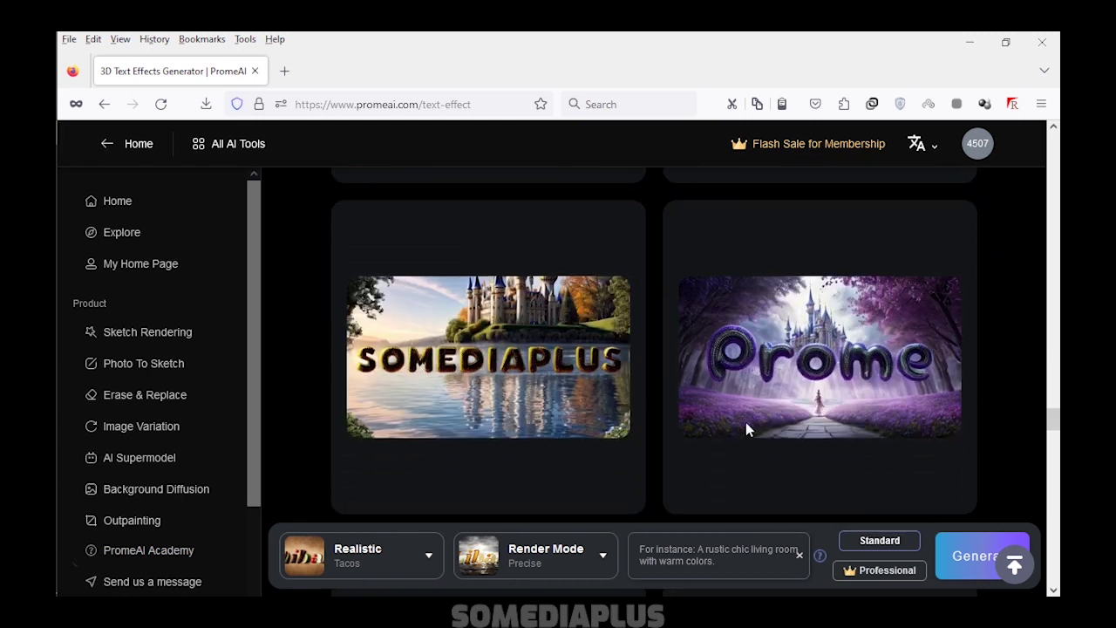
{"action": "scroll", "coordinate": [745, 419], "scroll_direction": "down", "scroll_amount": 2}
{"action": "scroll", "coordinate": [907, 397], "scroll_direction": "down", "scroll_amount": 2}
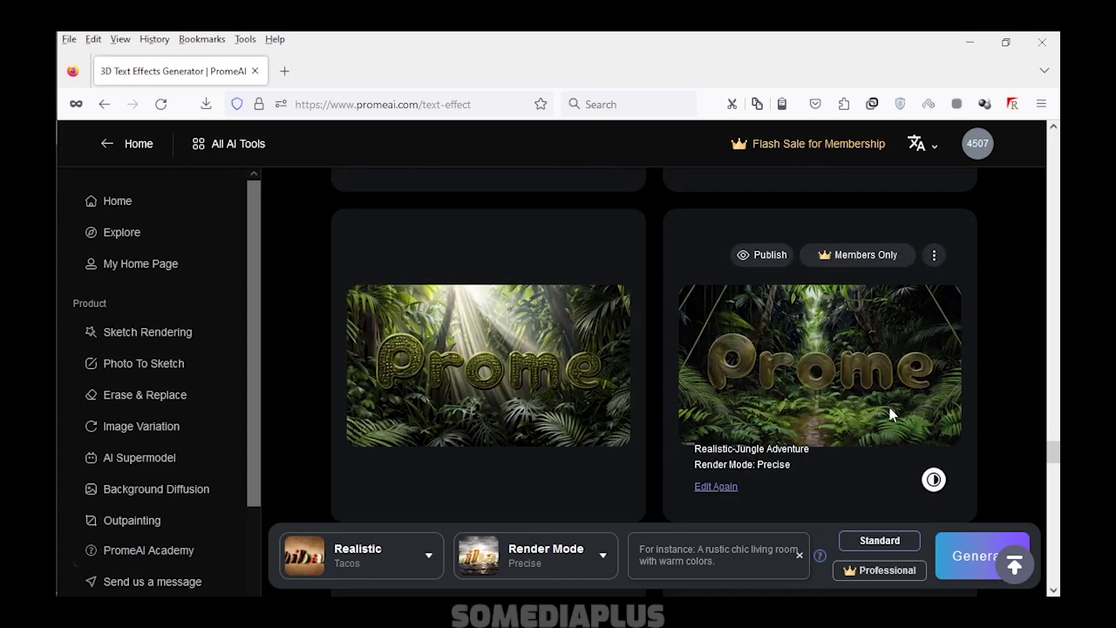
{"action": "scroll", "coordinate": [883, 403], "scroll_direction": "down", "scroll_amount": 2}
{"action": "scroll", "coordinate": [878, 404], "scroll_direction": "down", "scroll_amount": 2}
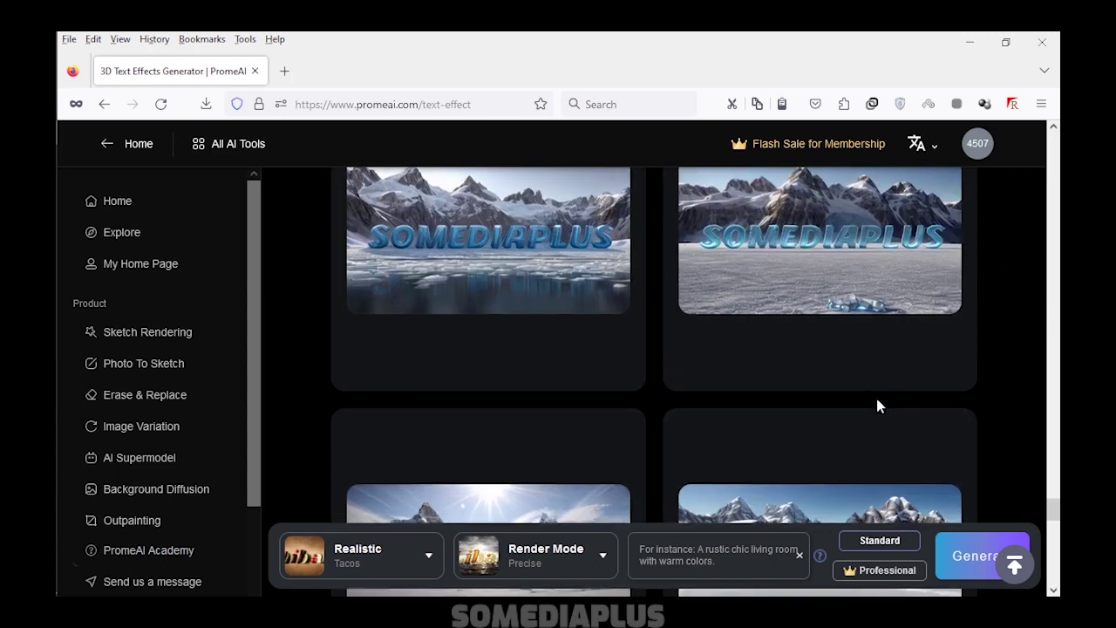
{"action": "scroll", "coordinate": [877, 399], "scroll_direction": "up", "scroll_amount": 1}
{"action": "scroll", "coordinate": [983, 407], "scroll_direction": "down", "scroll_amount": 1}
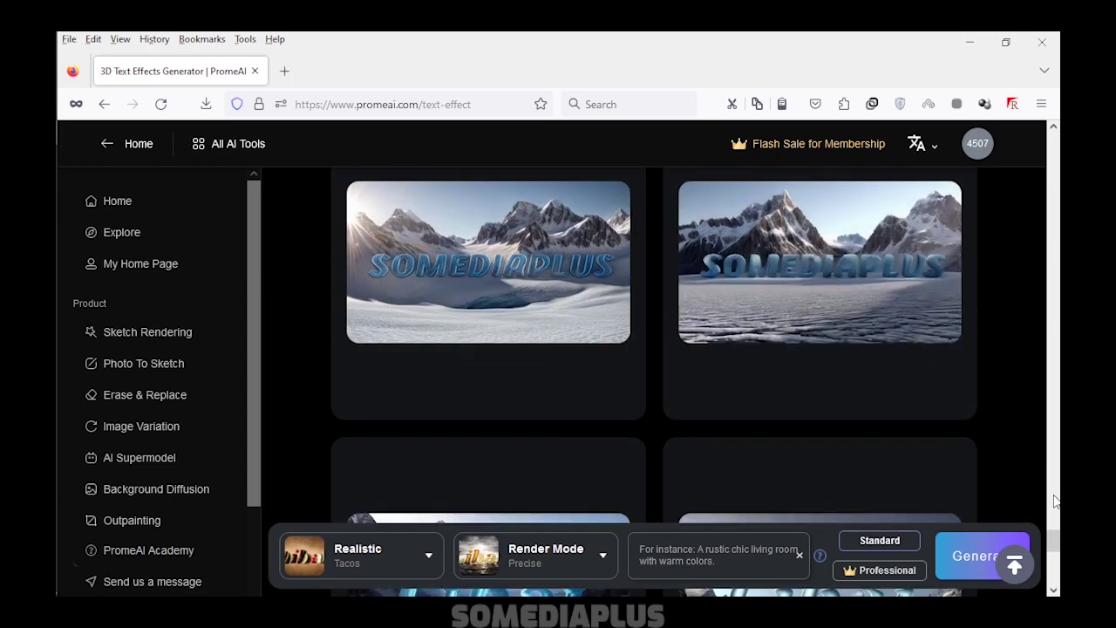
{"action": "scroll", "coordinate": [615, 236], "scroll_direction": "down", "scroll_amount": 3}
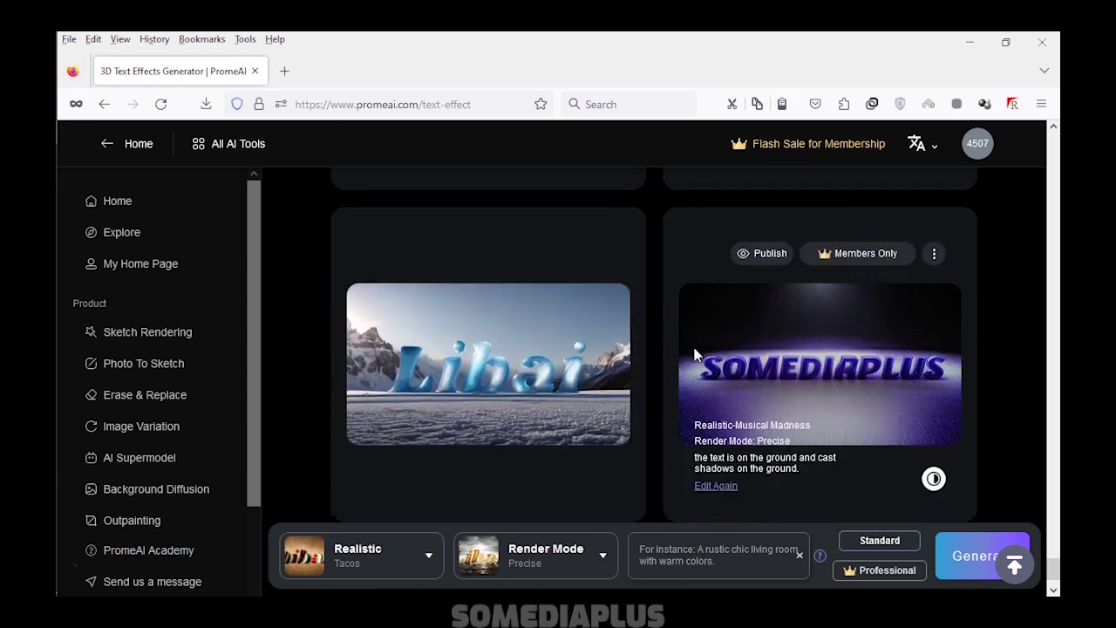
{"action": "scroll", "coordinate": [699, 360], "scroll_direction": "up", "scroll_amount": 1}
{"action": "scroll", "coordinate": [699, 350], "scroll_direction": "up", "scroll_amount": 3}
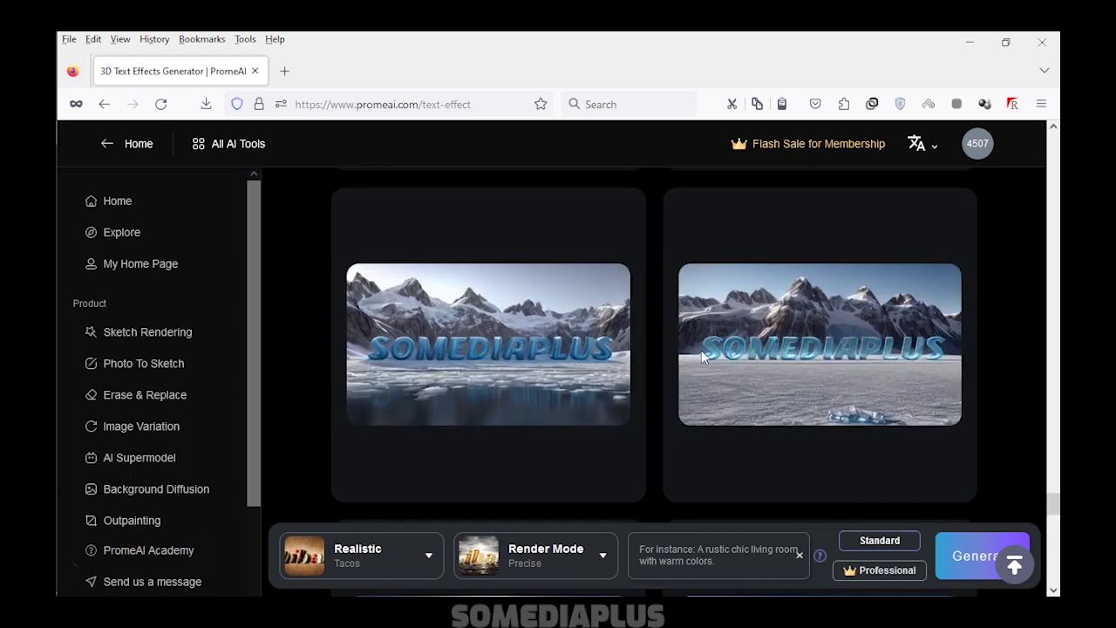
{"action": "scroll", "coordinate": [701, 349], "scroll_direction": "up", "scroll_amount": 3}
{"action": "scroll", "coordinate": [700, 356], "scroll_direction": "up", "scroll_amount": 3}
{"action": "scroll", "coordinate": [696, 366], "scroll_direction": "up", "scroll_amount": 3}
{"action": "scroll", "coordinate": [688, 366], "scroll_direction": "up", "scroll_amount": 3}
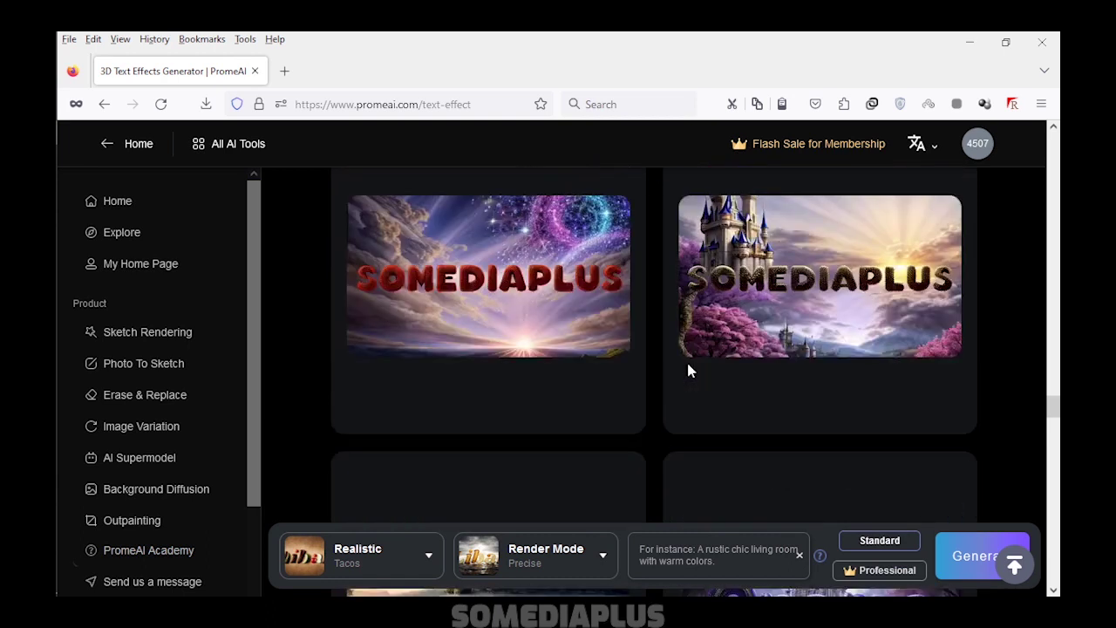
{"action": "scroll", "coordinate": [688, 366], "scroll_direction": "up", "scroll_amount": 3}
{"action": "scroll", "coordinate": [689, 370], "scroll_direction": "up", "scroll_amount": 3}
{"action": "scroll", "coordinate": [688, 371], "scroll_direction": "up", "scroll_amount": 3}
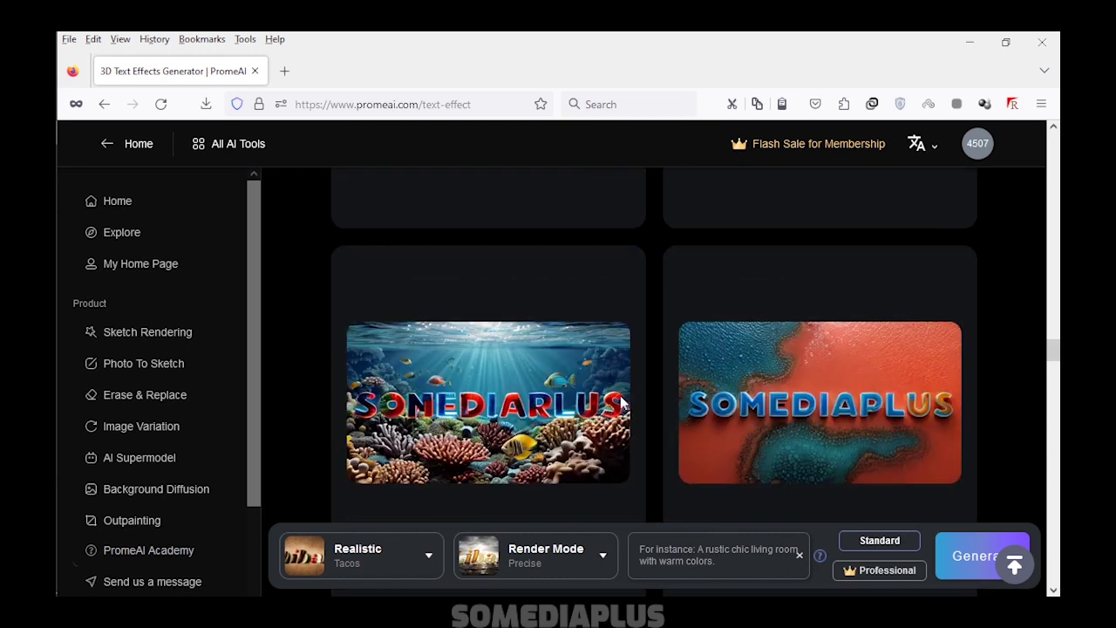
{"action": "scroll", "coordinate": [595, 419], "scroll_direction": "up", "scroll_amount": 3}
{"action": "scroll", "coordinate": [595, 422], "scroll_direction": "up", "scroll_amount": 3}
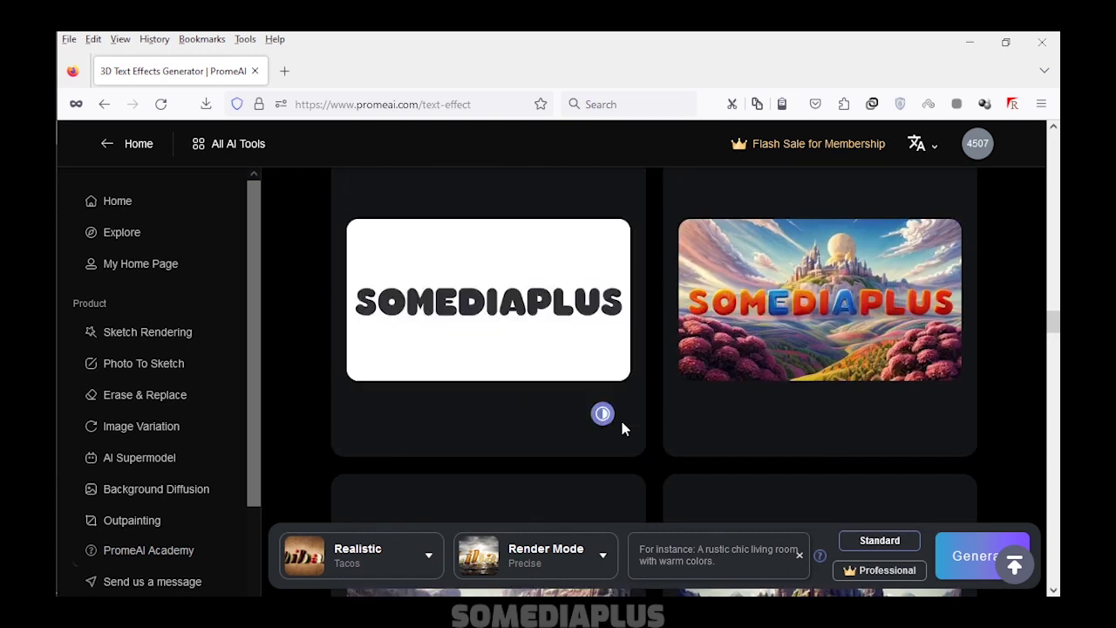
{"action": "scroll", "coordinate": [623, 427], "scroll_direction": "up", "scroll_amount": 3}
{"action": "scroll", "coordinate": [696, 439], "scroll_direction": "up", "scroll_amount": 2}
{"action": "scroll", "coordinate": [696, 436], "scroll_direction": "up", "scroll_amount": 3}
{"action": "scroll", "coordinate": [694, 427], "scroll_direction": "up", "scroll_amount": 3}
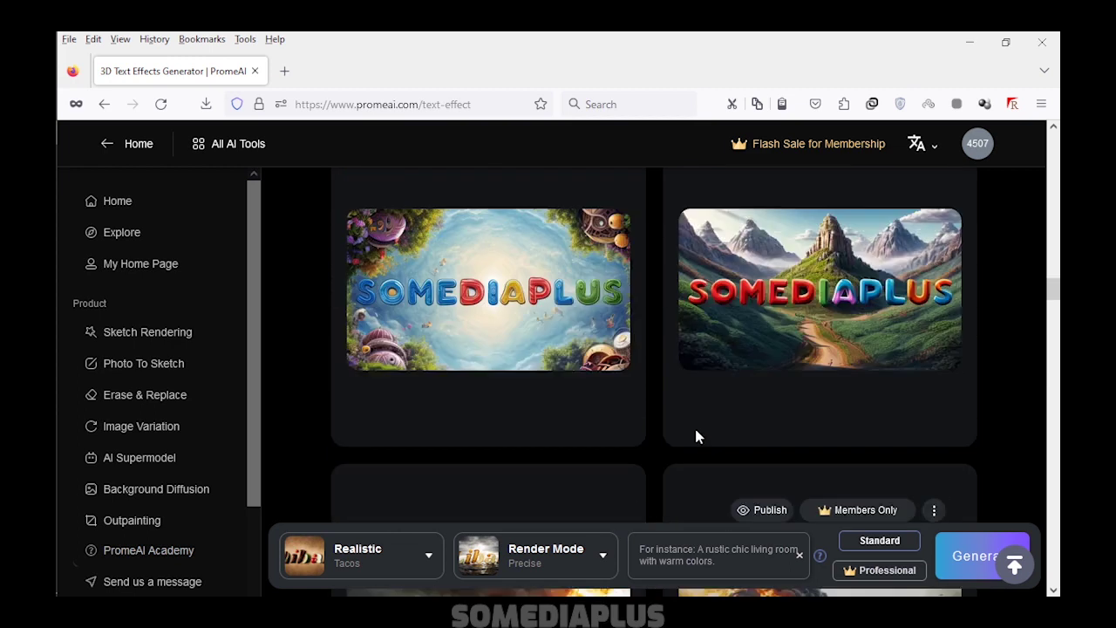
{"action": "scroll", "coordinate": [694, 425], "scroll_direction": "up", "scroll_amount": 1}
{"action": "scroll", "coordinate": [696, 430], "scroll_direction": "up", "scroll_amount": 1}
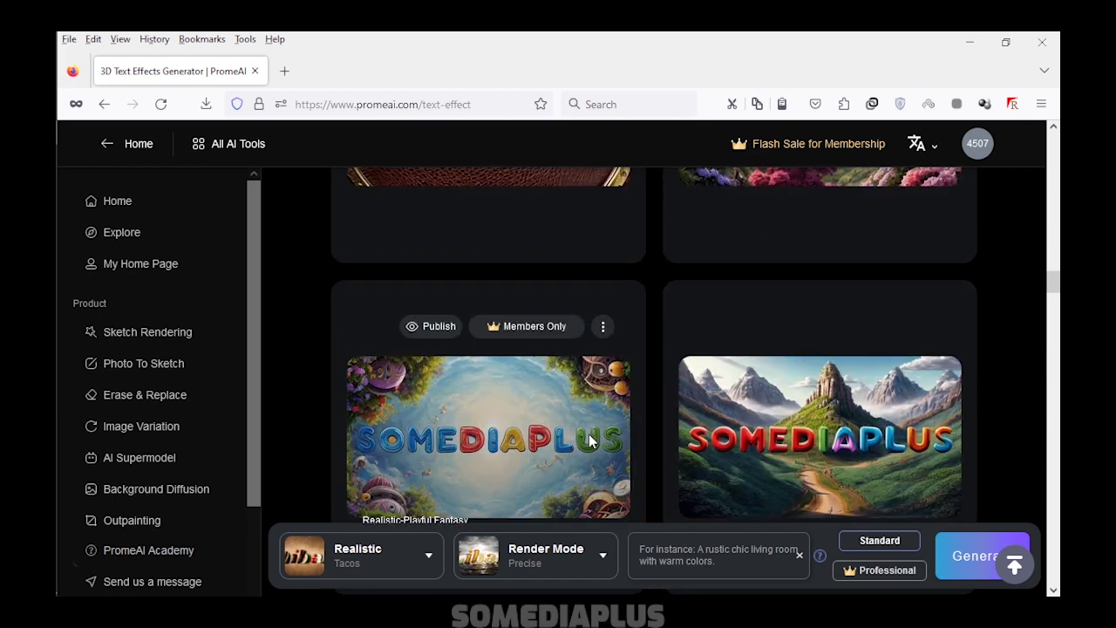
{"action": "scroll", "coordinate": [589, 434], "scroll_direction": "up", "scroll_amount": 3}
{"action": "scroll", "coordinate": [589, 434], "scroll_direction": "up", "scroll_amount": 3}
{"action": "scroll", "coordinate": [589, 434], "scroll_direction": "up", "scroll_amount": 3}
{"action": "scroll", "coordinate": [588, 434], "scroll_direction": "up", "scroll_amount": 3}
{"action": "scroll", "coordinate": [589, 434], "scroll_direction": "up", "scroll_amount": 2}
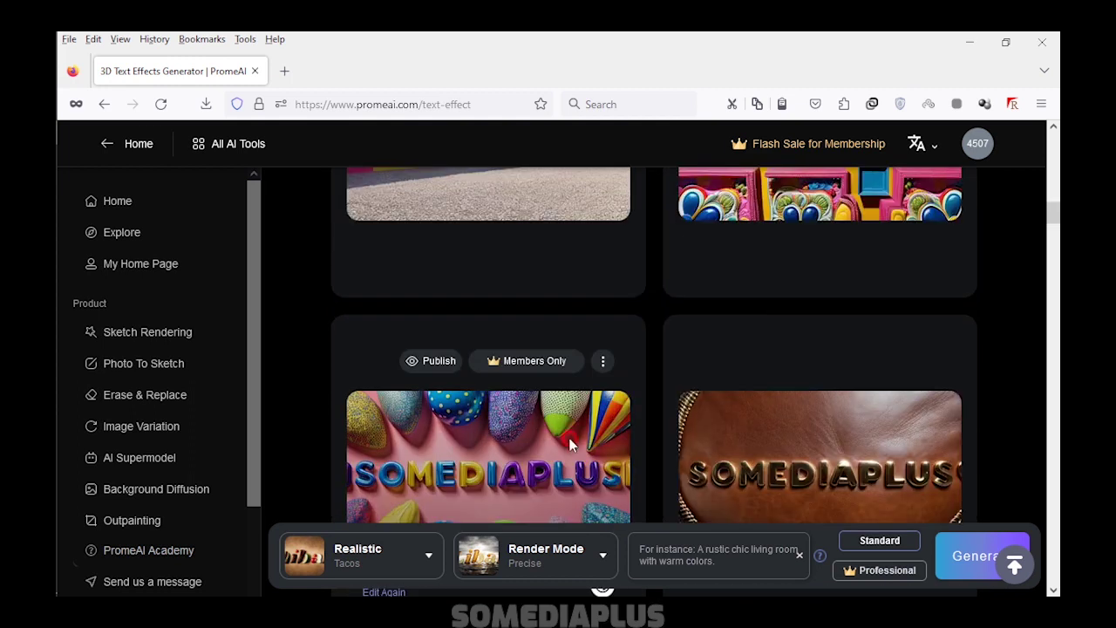
{"action": "left_click", "coordinate": [588, 434]}
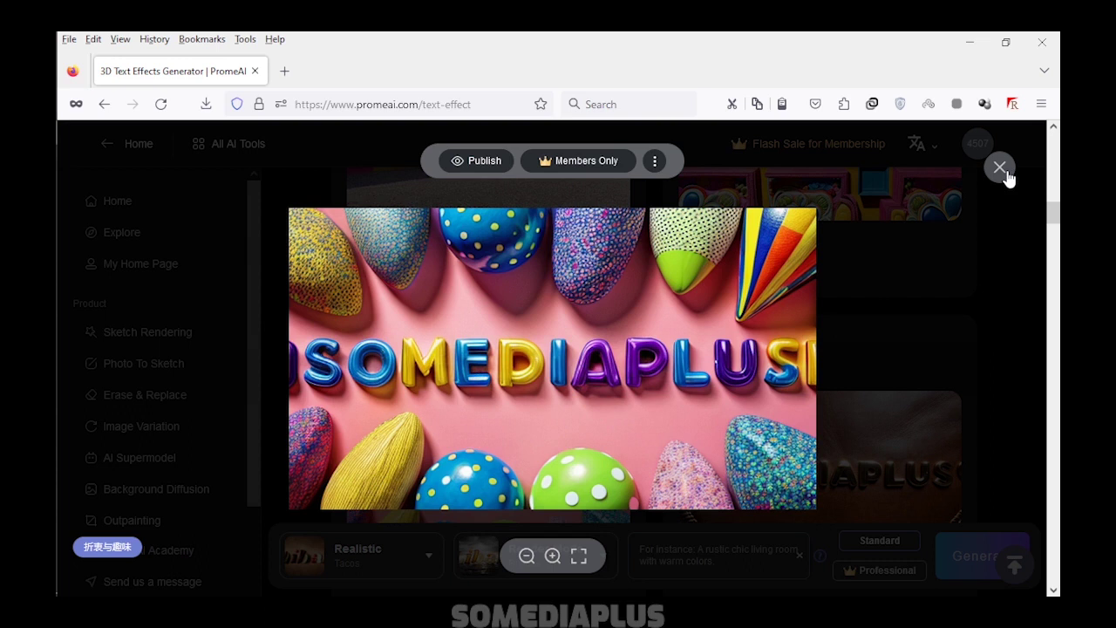
{"action": "left_click", "coordinate": [1000, 167]}
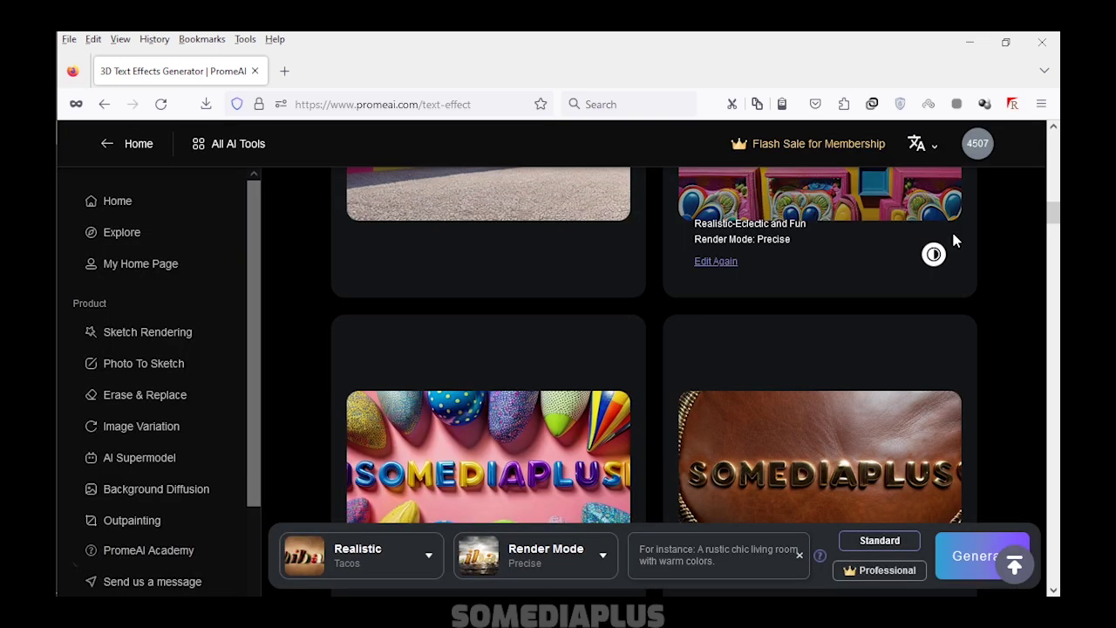
{"action": "scroll", "coordinate": [938, 262], "scroll_direction": "down", "scroll_amount": 3}
{"action": "scroll", "coordinate": [926, 310], "scroll_direction": "down", "scroll_amount": 5}
{"action": "scroll", "coordinate": [927, 312], "scroll_direction": "up", "scroll_amount": 1}
{"action": "scroll", "coordinate": [927, 312], "scroll_direction": "up", "scroll_amount": 1}
{"action": "scroll", "coordinate": [927, 313], "scroll_direction": "up", "scroll_amount": 1}
{"action": "scroll", "coordinate": [927, 313], "scroll_direction": "up", "scroll_amount": 3}
{"action": "scroll", "coordinate": [927, 313], "scroll_direction": "up", "scroll_amount": 2}
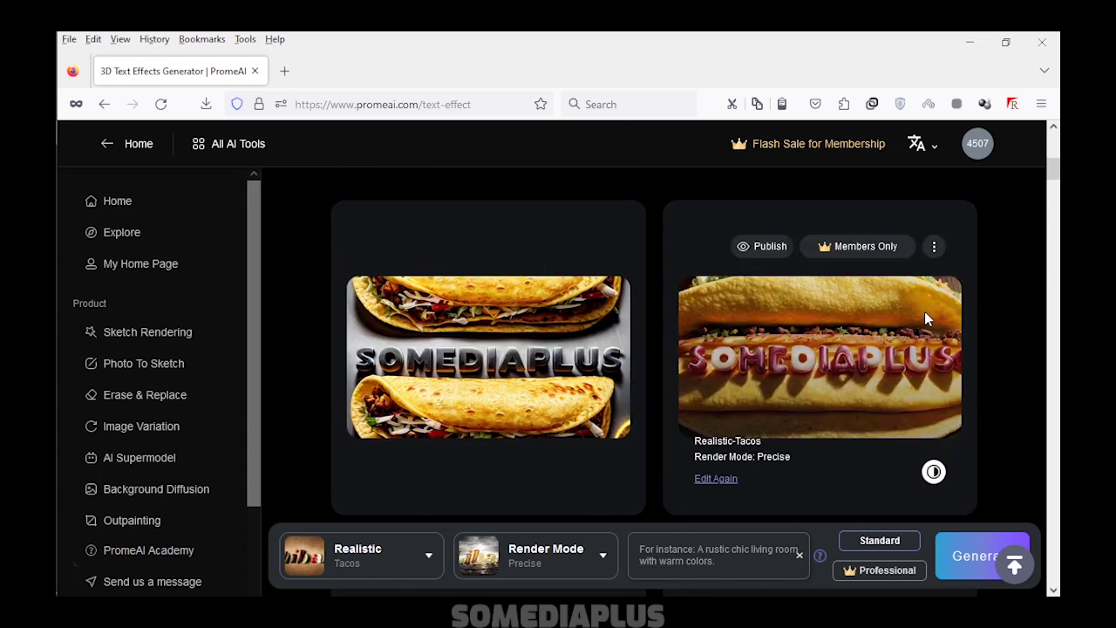
{"action": "scroll", "coordinate": [924, 312], "scroll_direction": "up", "scroll_amount": 2}
{"action": "scroll", "coordinate": [845, 370], "scroll_direction": "up", "scroll_amount": 2}
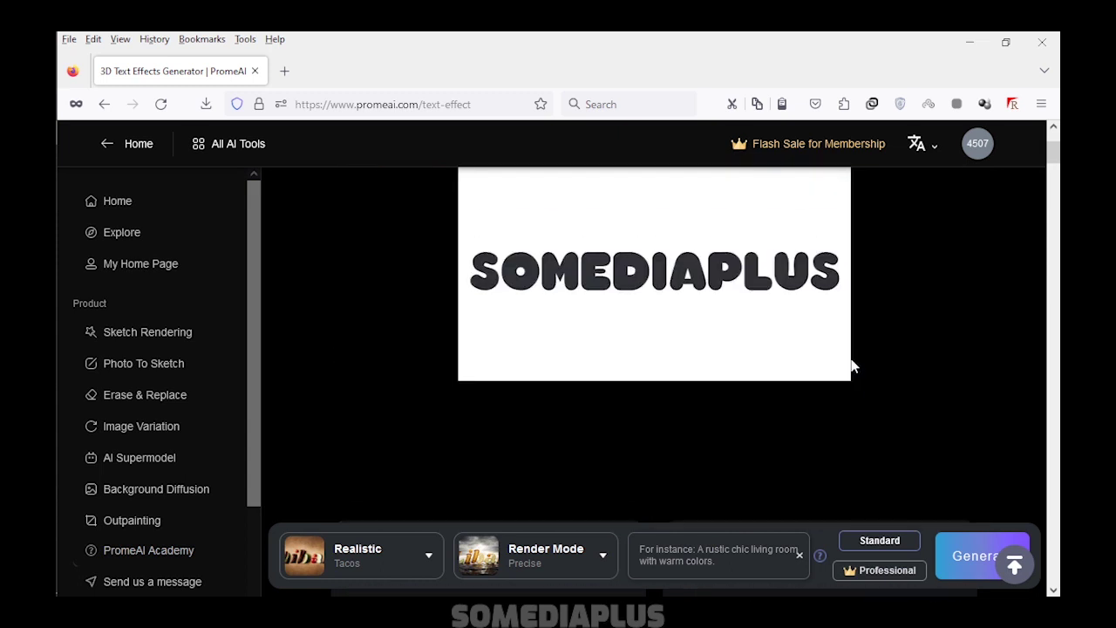
{"action": "scroll", "coordinate": [851, 365], "scroll_direction": "down", "scroll_amount": 4}
{"action": "scroll", "coordinate": [851, 363], "scroll_direction": "down", "scroll_amount": 1}
{"action": "scroll", "coordinate": [853, 370], "scroll_direction": "up", "scroll_amount": 1}
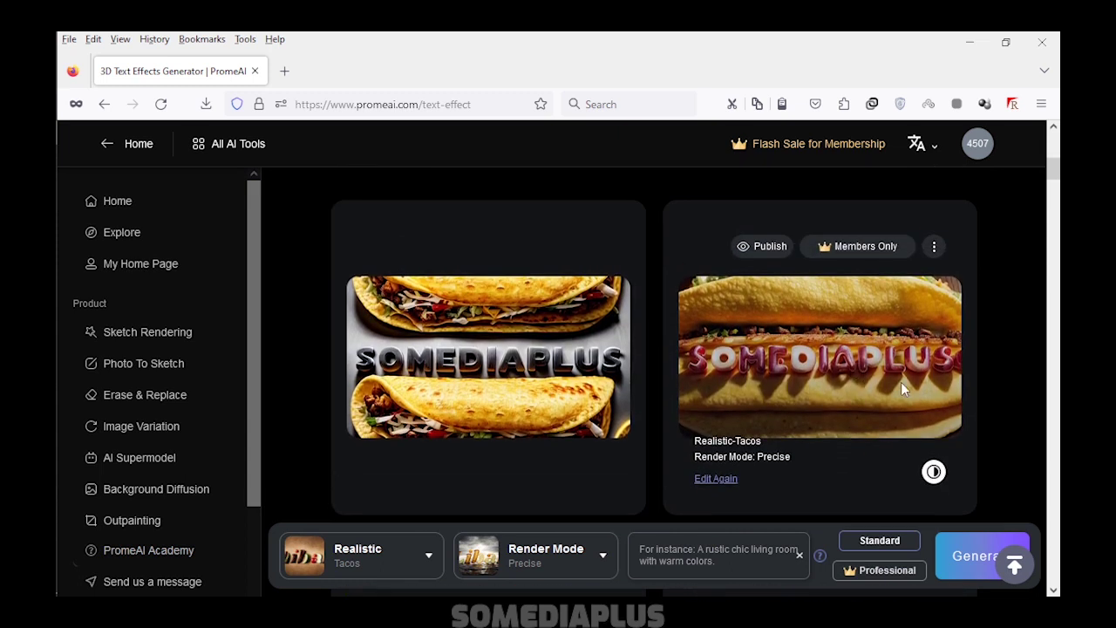
{"action": "scroll", "coordinate": [489, 272], "scroll_direction": "up", "scroll_amount": 3}
Choose Calligraphy > Painting > fruitarianism with Concept render mode and generate SOMEDIAPLUS
{"action": "left_click", "coordinate": [431, 558]}
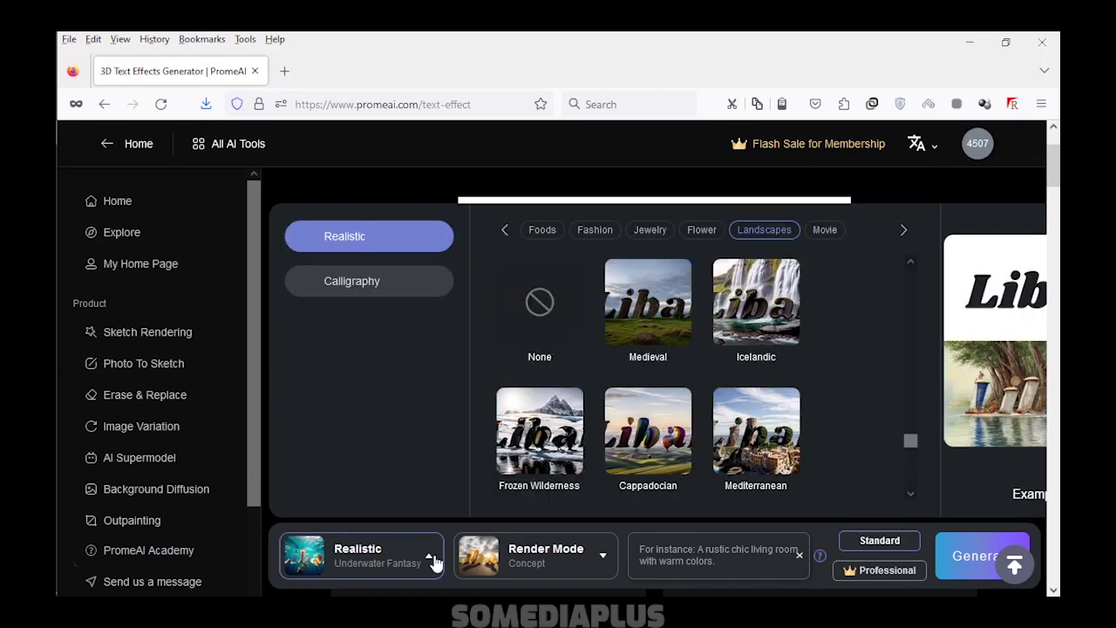
{"action": "left_click", "coordinate": [371, 297]}
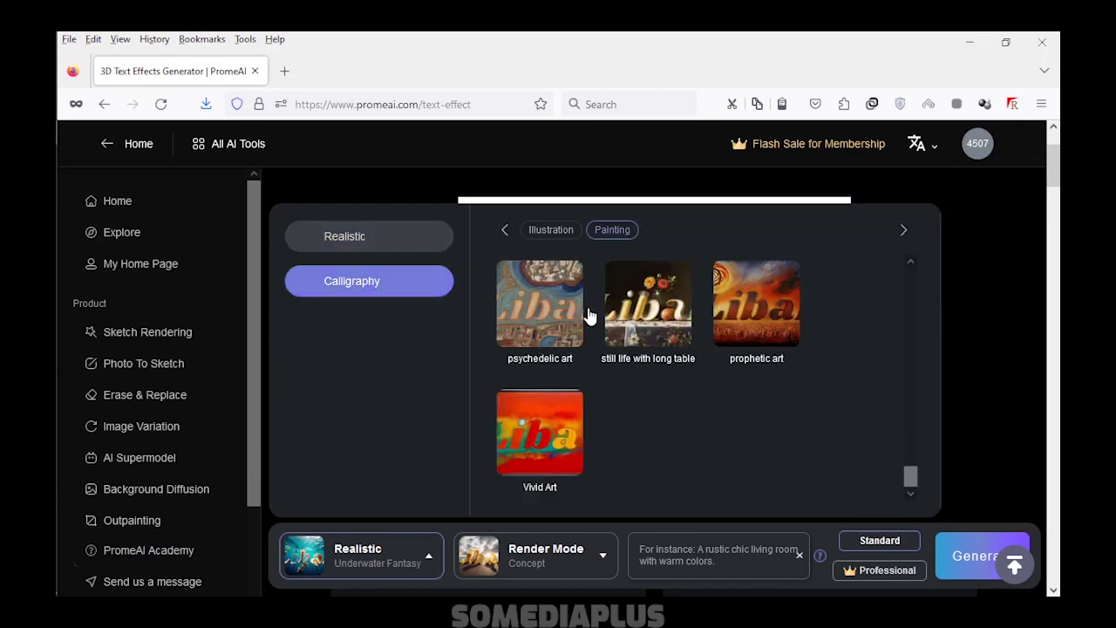
{"action": "scroll", "coordinate": [857, 418], "scroll_direction": "up", "scroll_amount": 3}
{"action": "mouse_move", "coordinate": [911, 455]}
{"action": "left_mouse_down"}
{"action": "mouse_move", "coordinate": [892, 411]}
{"action": "mouse_move", "coordinate": [899, 424]}
{"action": "mouse_move", "coordinate": [927, 267]}
{"action": "left_mouse_up"}
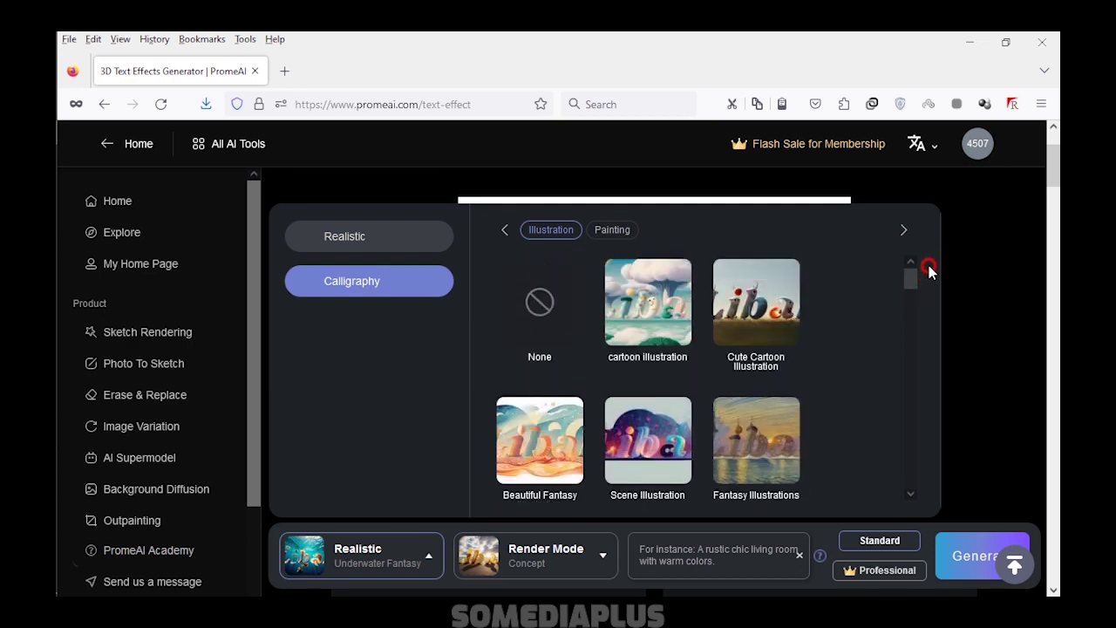
{"action": "left_click", "coordinate": [626, 242]}
{"action": "mouse_move", "coordinate": [910, 358]}
{"action": "left_mouse_down"}
{"action": "mouse_move", "coordinate": [912, 281]}
{"action": "mouse_move", "coordinate": [900, 479]}
{"action": "mouse_move", "coordinate": [900, 412]}
{"action": "left_mouse_up"}
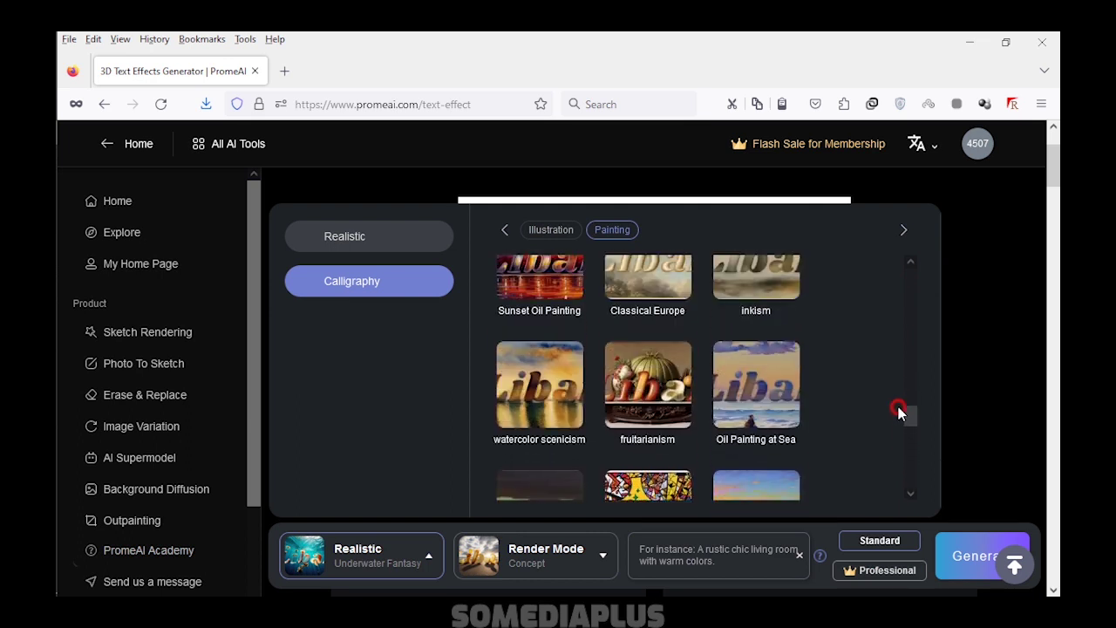
{"action": "left_click", "coordinate": [671, 402]}
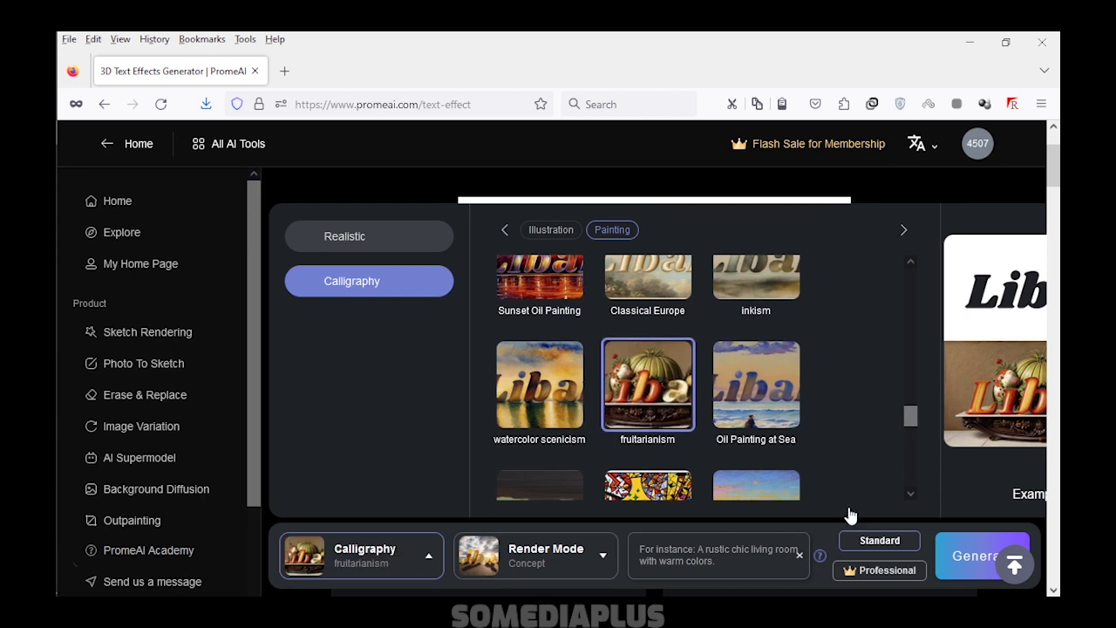
{"action": "left_click", "coordinate": [603, 573]}
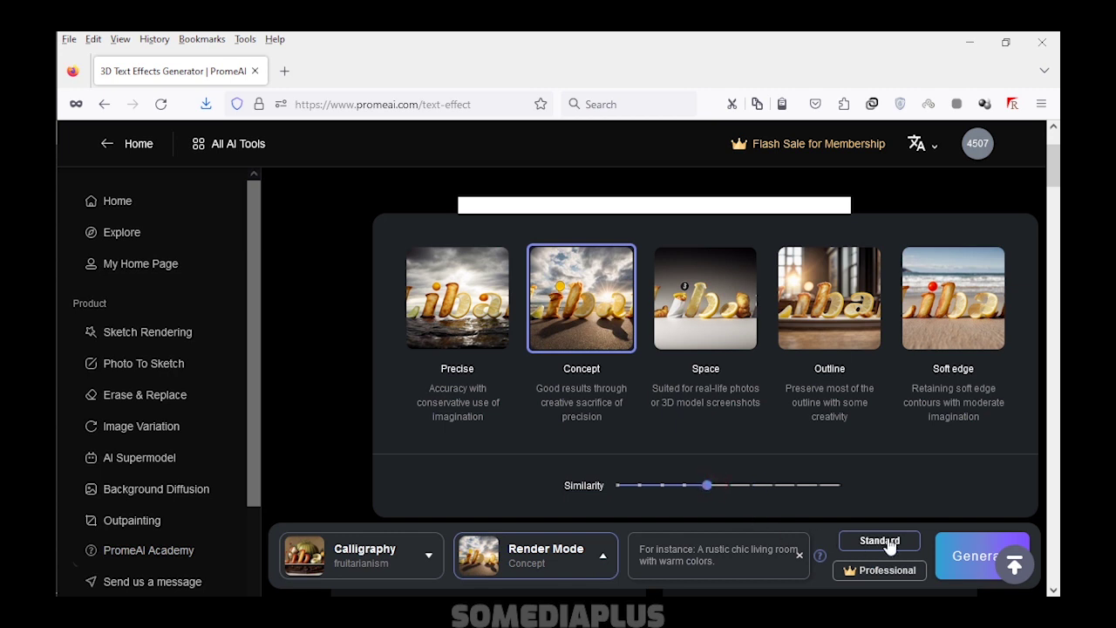
{"action": "left_click", "coordinate": [952, 555]}
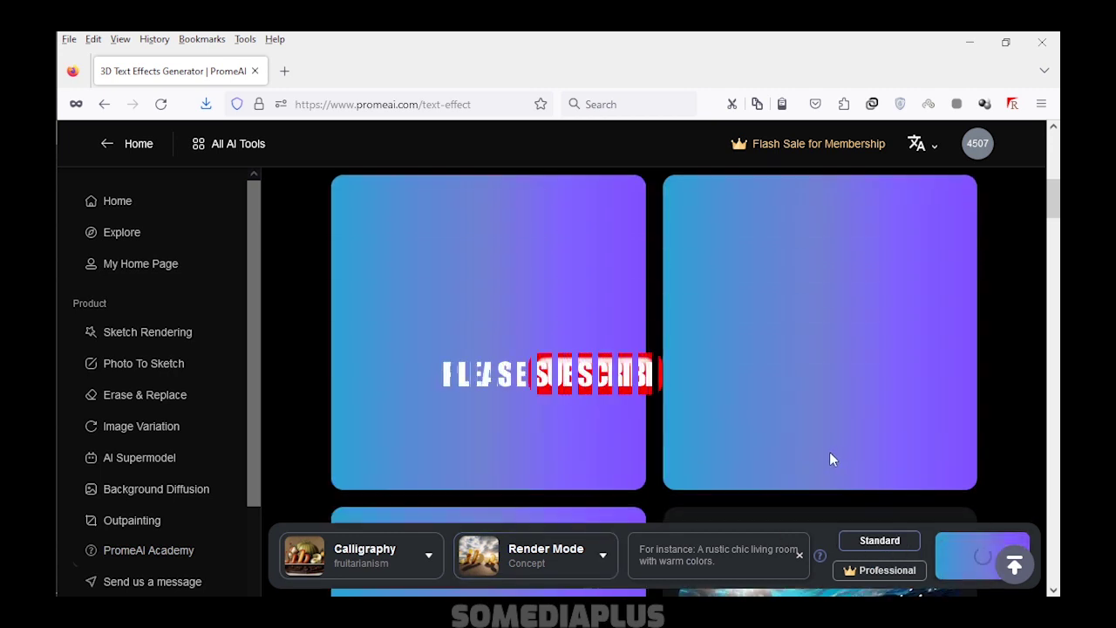
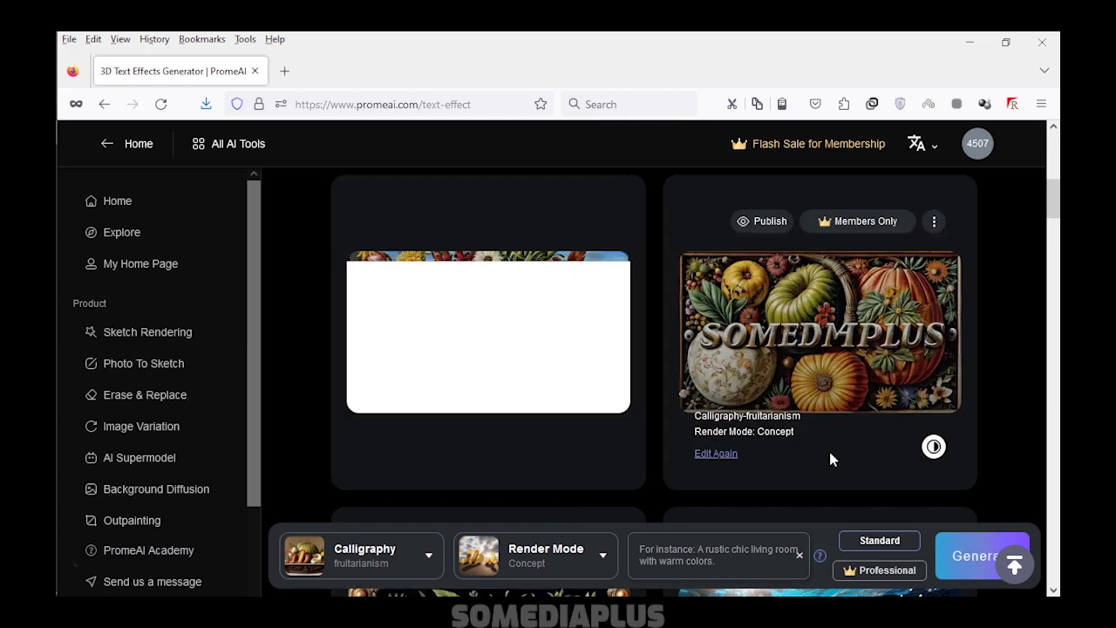
Preview both fruitarianism calligraphy results enlarged, then scroll down the results page
{"action": "left_click", "coordinate": [541, 327]}
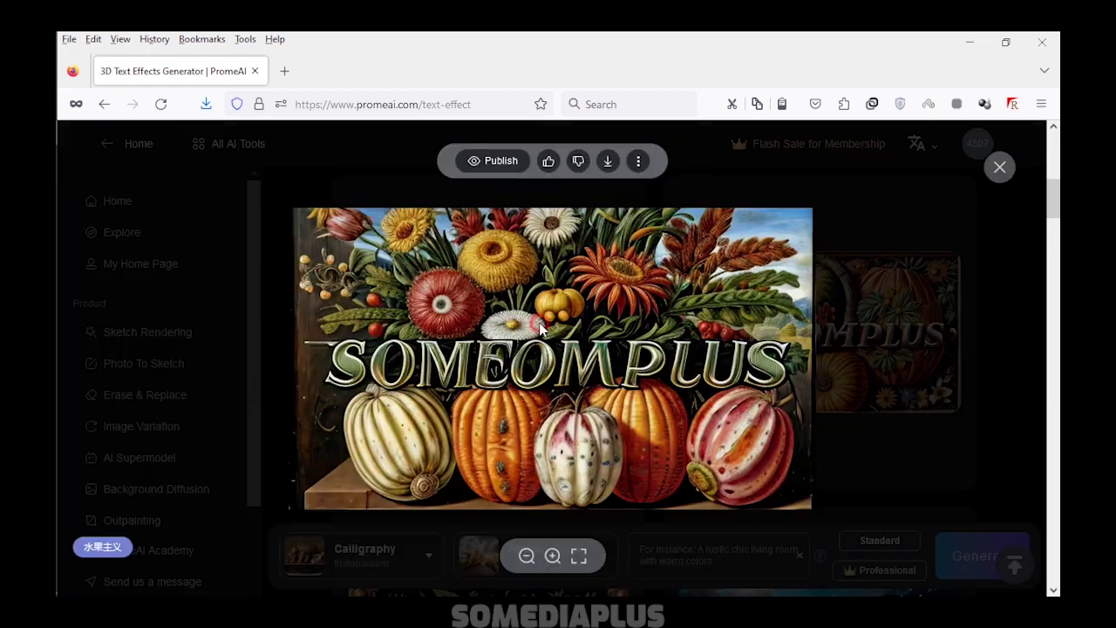
{"action": "left_click", "coordinate": [855, 338]}
{"action": "left_click", "coordinate": [834, 333]}
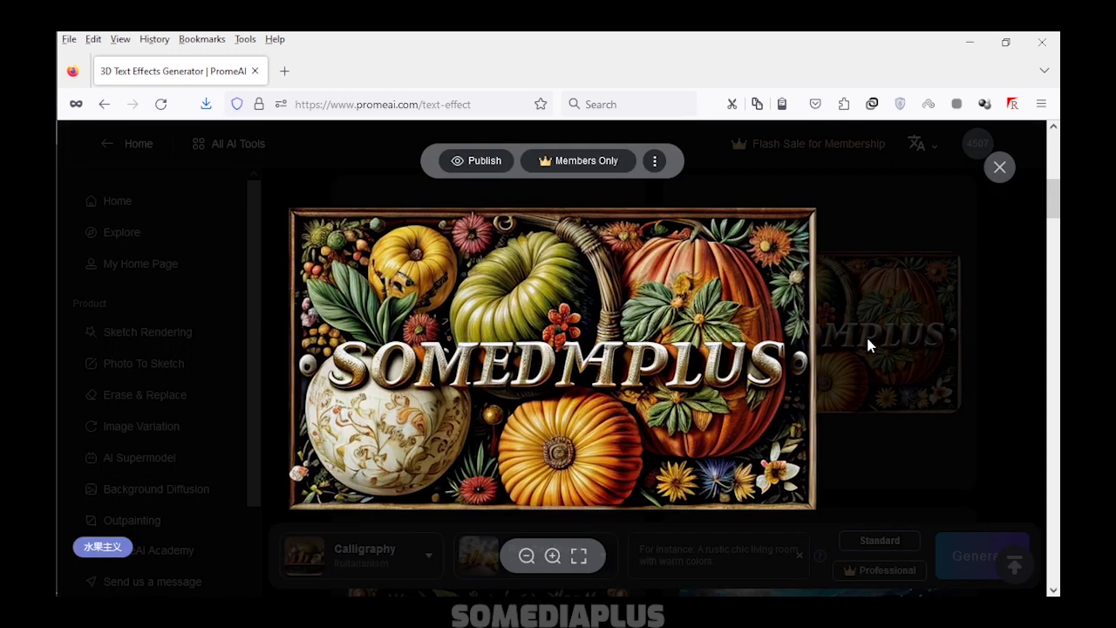
{"action": "left_click", "coordinate": [866, 344]}
{"action": "scroll", "coordinate": [531, 358], "scroll_direction": "down", "scroll_amount": 2}
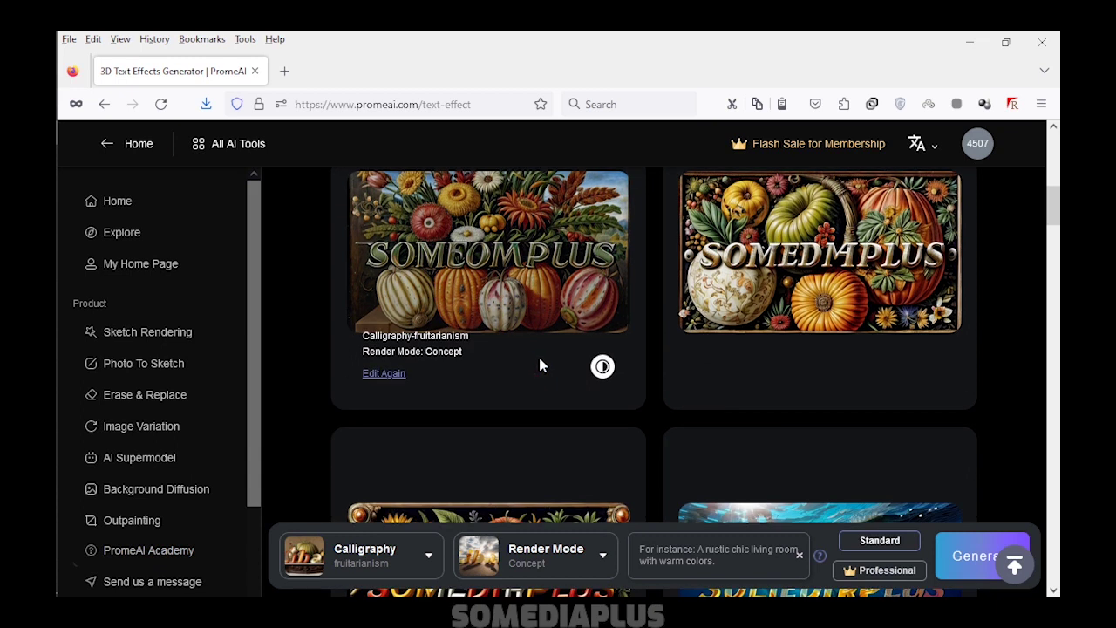
{"action": "scroll", "coordinate": [538, 354], "scroll_direction": "down", "scroll_amount": 2}
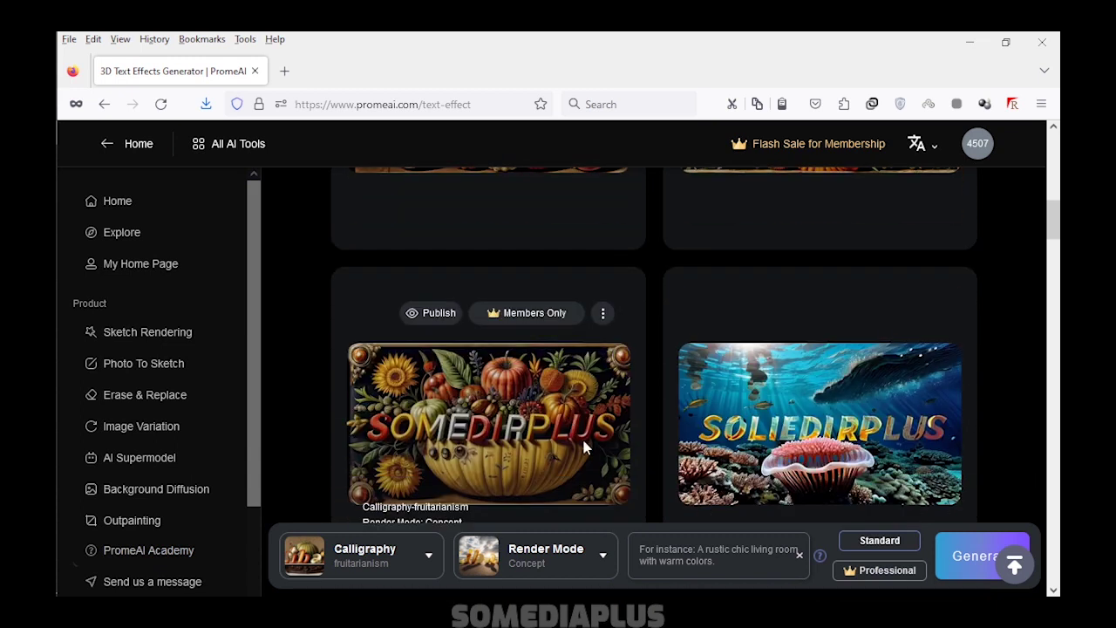
Open the style list and browse the Realistic and Calligraphy category thumbnails
{"action": "left_click", "coordinate": [391, 565]}
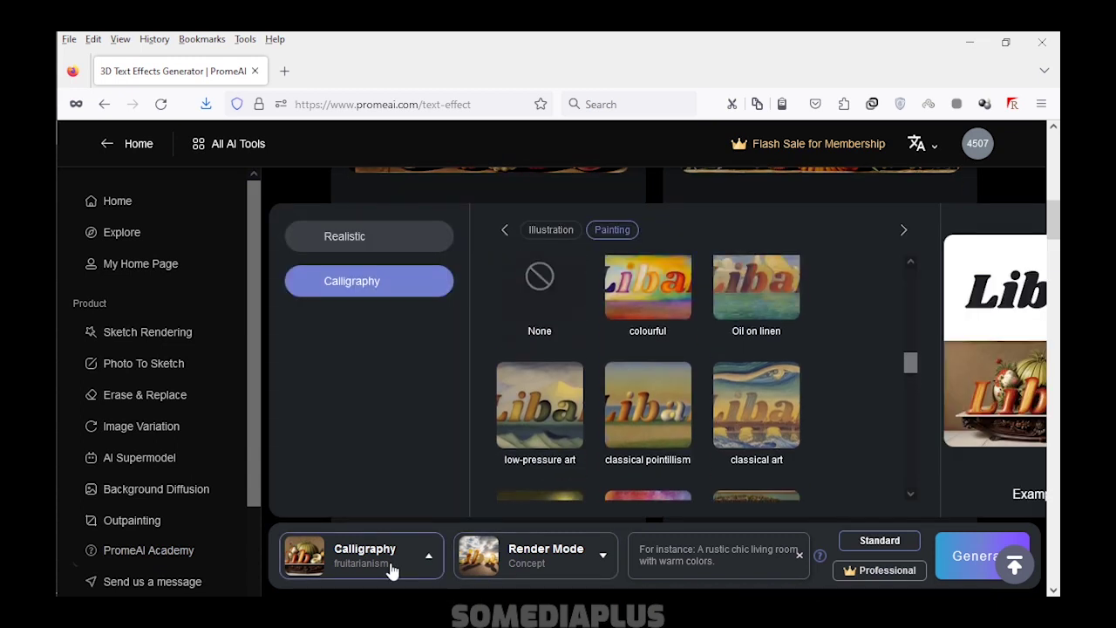
{"action": "left_click", "coordinate": [398, 241]}
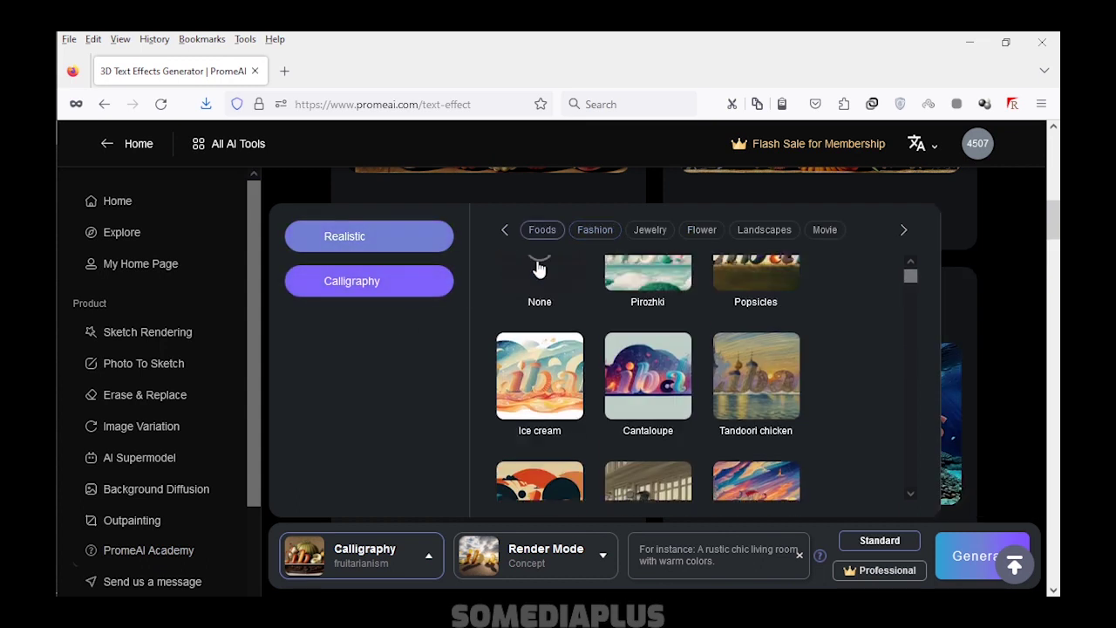
{"action": "left_click", "coordinate": [418, 281]}
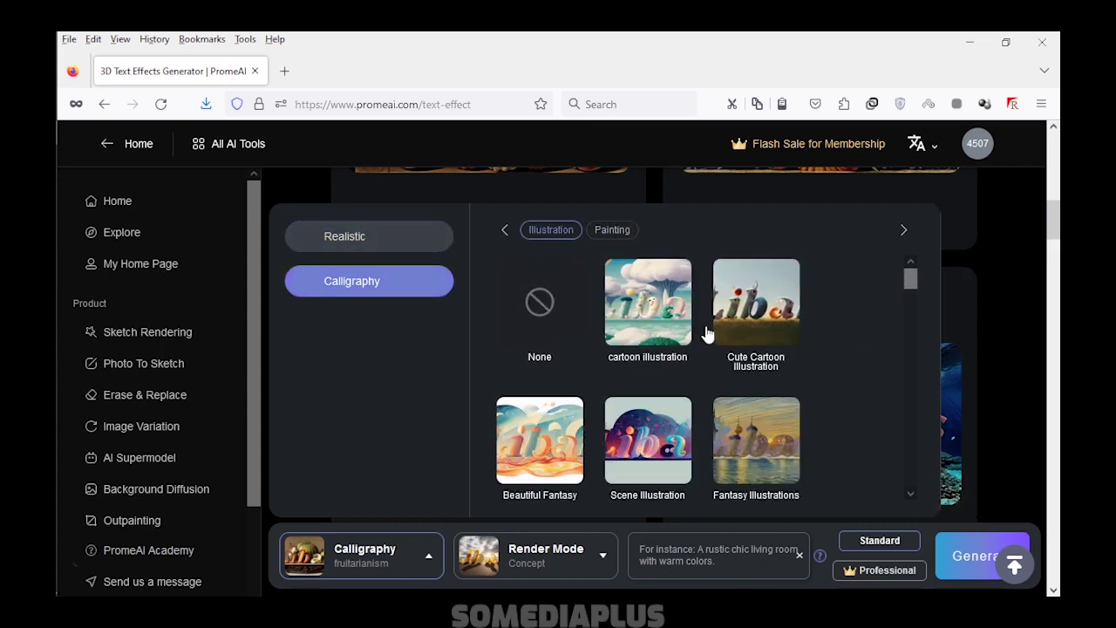
{"action": "mouse_move", "coordinate": [648, 303]}
{"action": "scroll", "coordinate": [670, 335], "scroll_direction": "down", "scroll_amount": 2}
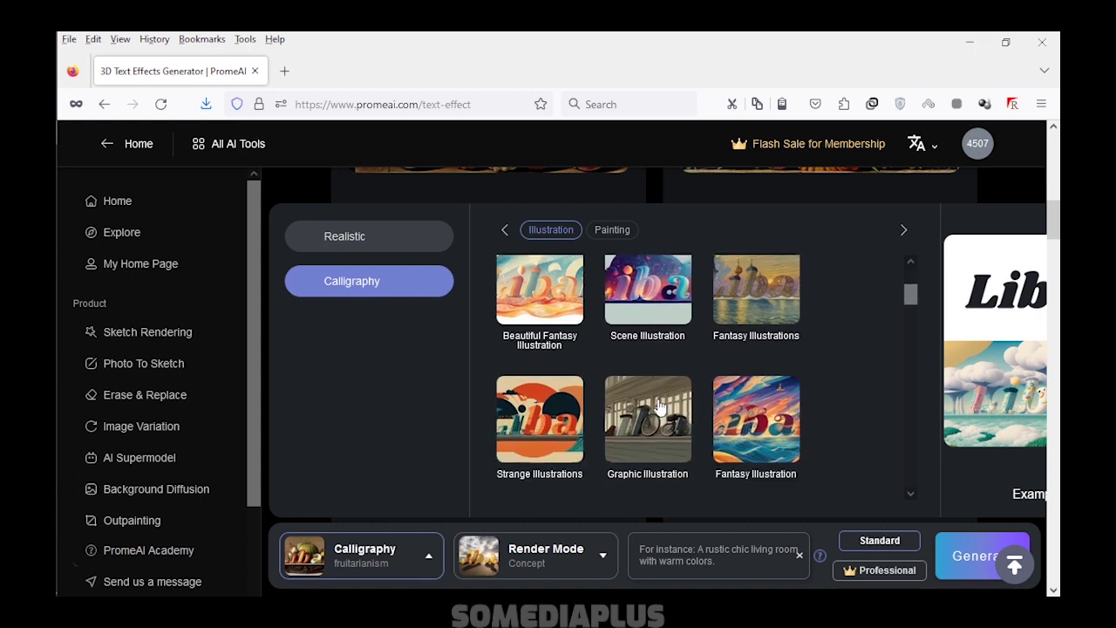
{"action": "scroll", "coordinate": [686, 450], "scroll_direction": "down", "scroll_amount": 2}
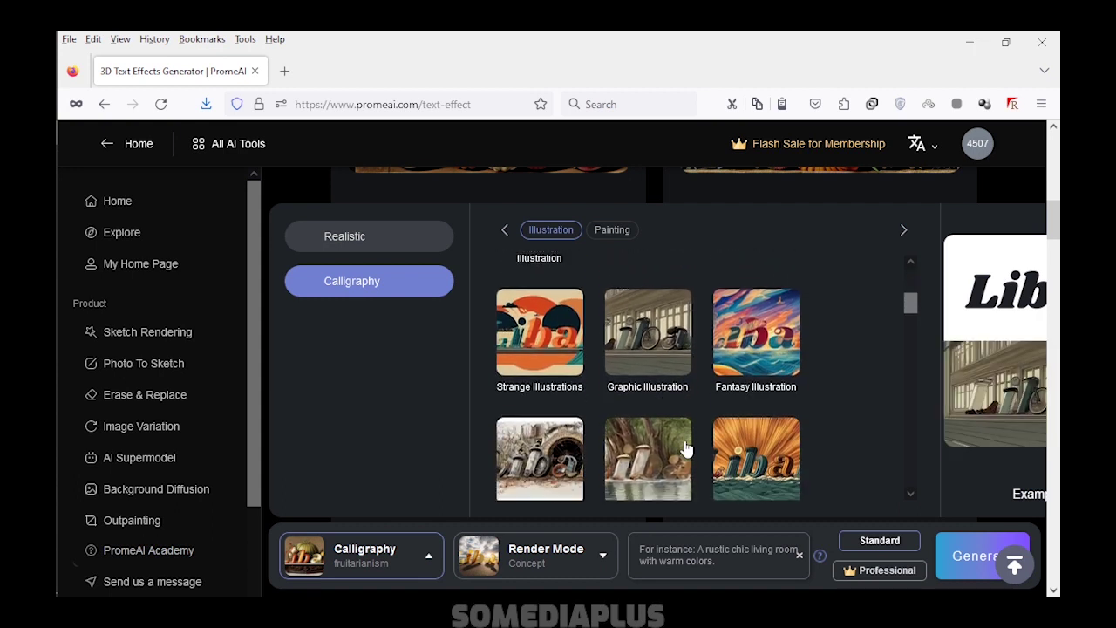
{"action": "scroll", "coordinate": [687, 450], "scroll_direction": "down", "scroll_amount": 2}
{"action": "scroll", "coordinate": [686, 450], "scroll_direction": "down", "scroll_amount": 2}
{"action": "scroll", "coordinate": [686, 449], "scroll_direction": "down", "scroll_amount": 2}
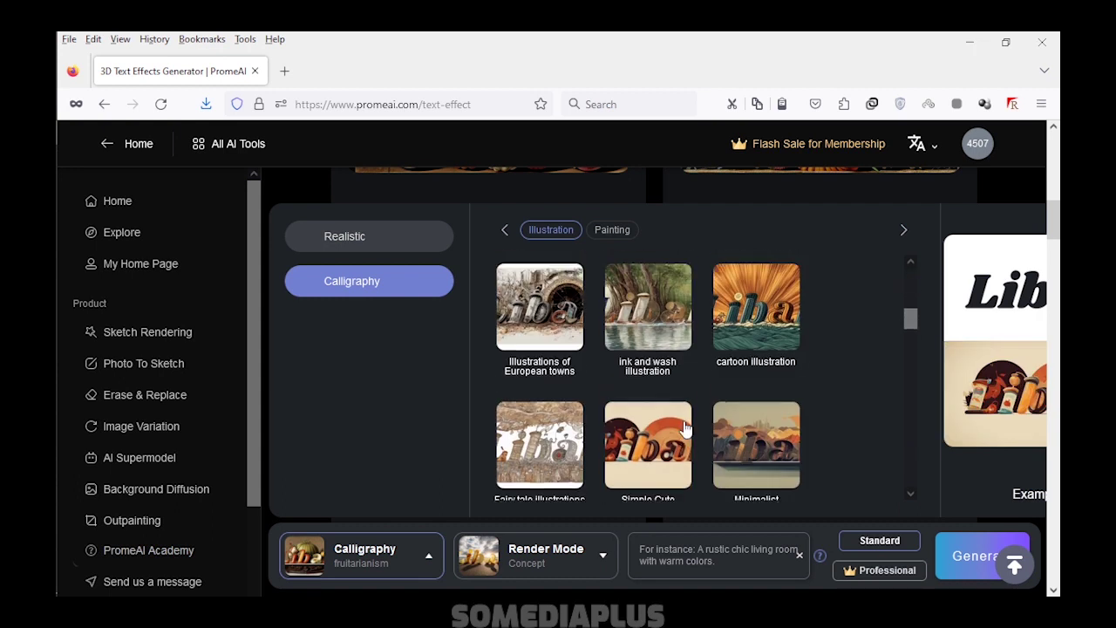
{"action": "scroll", "coordinate": [685, 430], "scroll_direction": "down", "scroll_amount": 2}
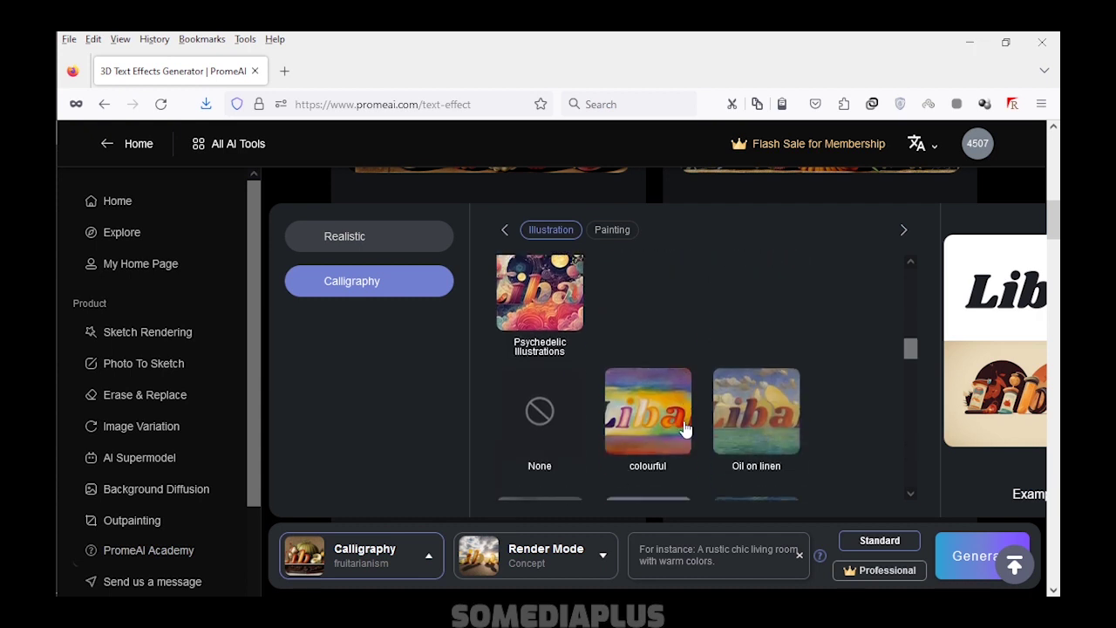
{"action": "scroll", "coordinate": [684, 429], "scroll_direction": "down", "scroll_amount": 2}
Select the cartoon illustration style and close the style picker
{"action": "scroll", "coordinate": [685, 428], "scroll_direction": "up", "scroll_amount": 2}
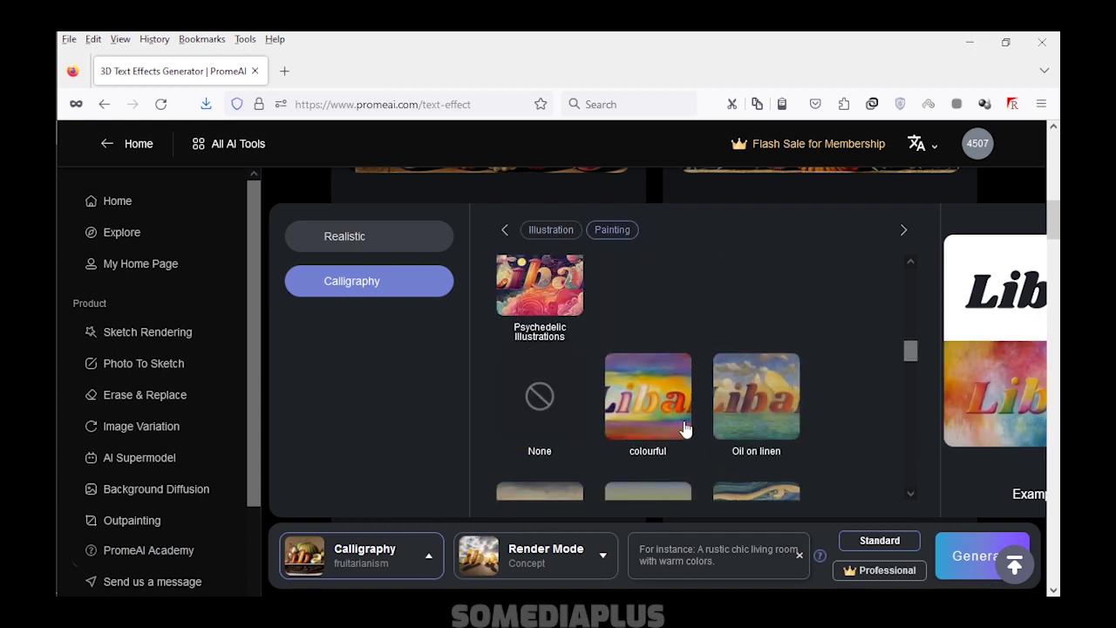
{"action": "scroll", "coordinate": [684, 428], "scroll_direction": "up", "scroll_amount": 2}
{"action": "scroll", "coordinate": [565, 452], "scroll_direction": "up", "scroll_amount": 2}
{"action": "scroll", "coordinate": [610, 427], "scroll_direction": "up", "scroll_amount": 2}
{"action": "scroll", "coordinate": [648, 404], "scroll_direction": "up", "scroll_amount": 1}
{"action": "scroll", "coordinate": [650, 404], "scroll_direction": "up", "scroll_amount": 1}
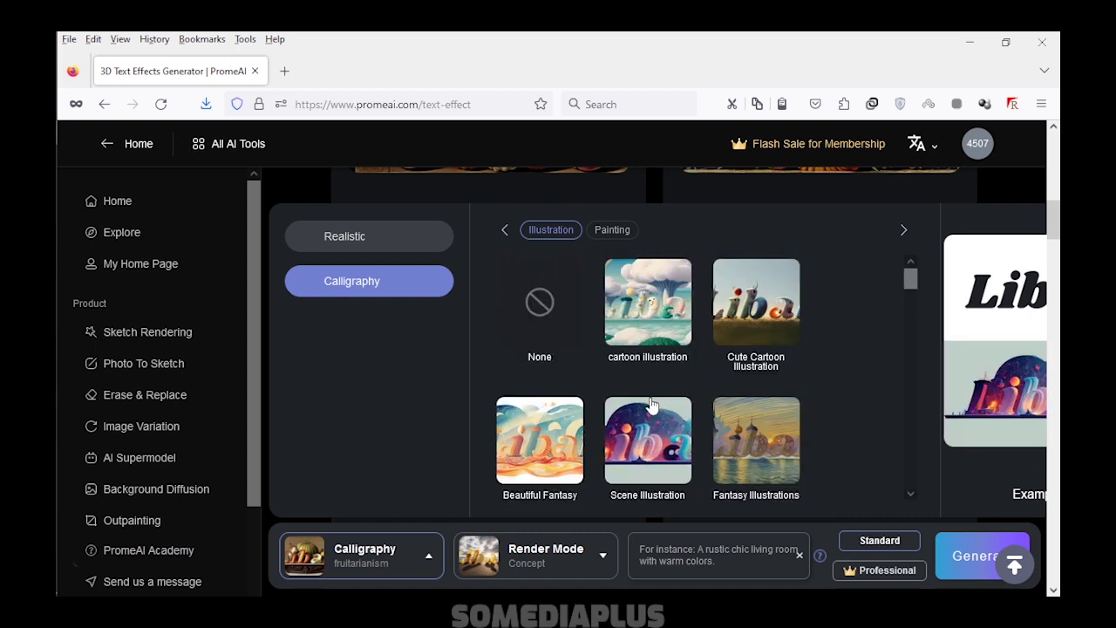
{"action": "scroll", "coordinate": [652, 404], "scroll_direction": "down", "scroll_amount": 1}
{"action": "scroll", "coordinate": [650, 399], "scroll_direction": "up", "scroll_amount": 1}
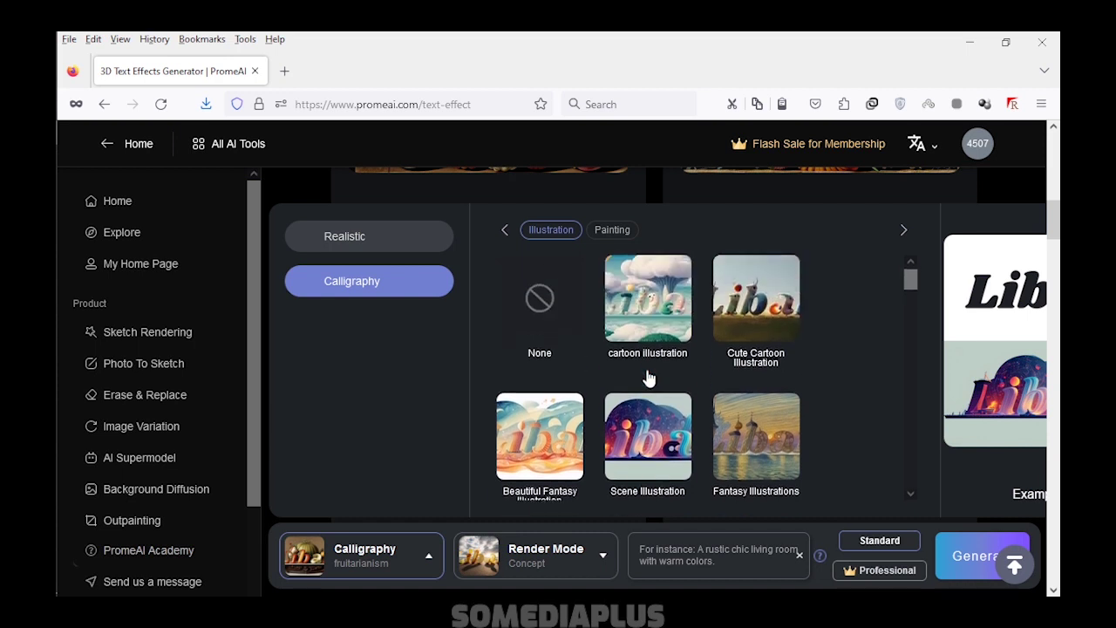
{"action": "left_click", "coordinate": [650, 309]}
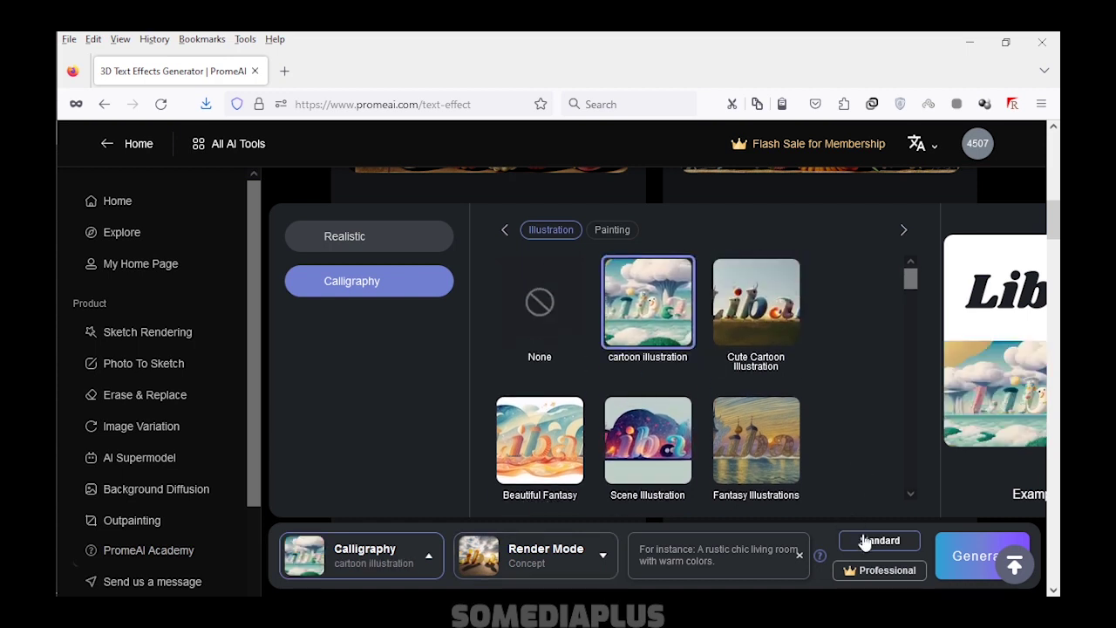
{"action": "left_click", "coordinate": [873, 542]}
Generate cartoon illustration calligraphy images of SOMEDIAPLUS and preview the new result enlarged
{"action": "left_click", "coordinate": [961, 565]}
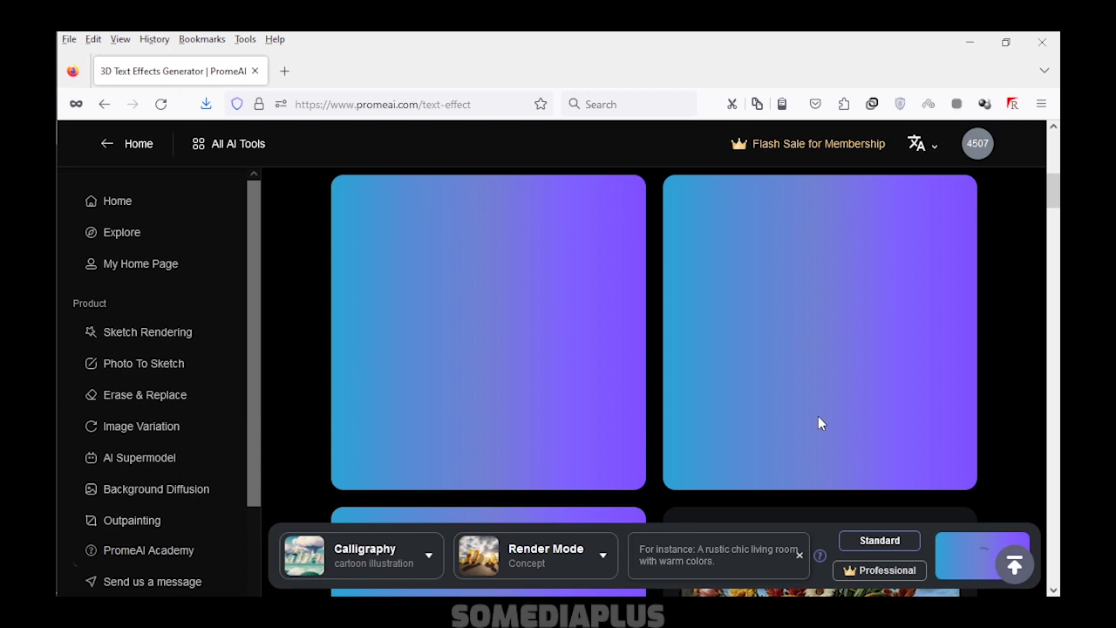
{"action": "scroll", "coordinate": [818, 423], "scroll_direction": "down", "scroll_amount": 1}
{"action": "scroll", "coordinate": [818, 423], "scroll_direction": "down", "scroll_amount": 2}
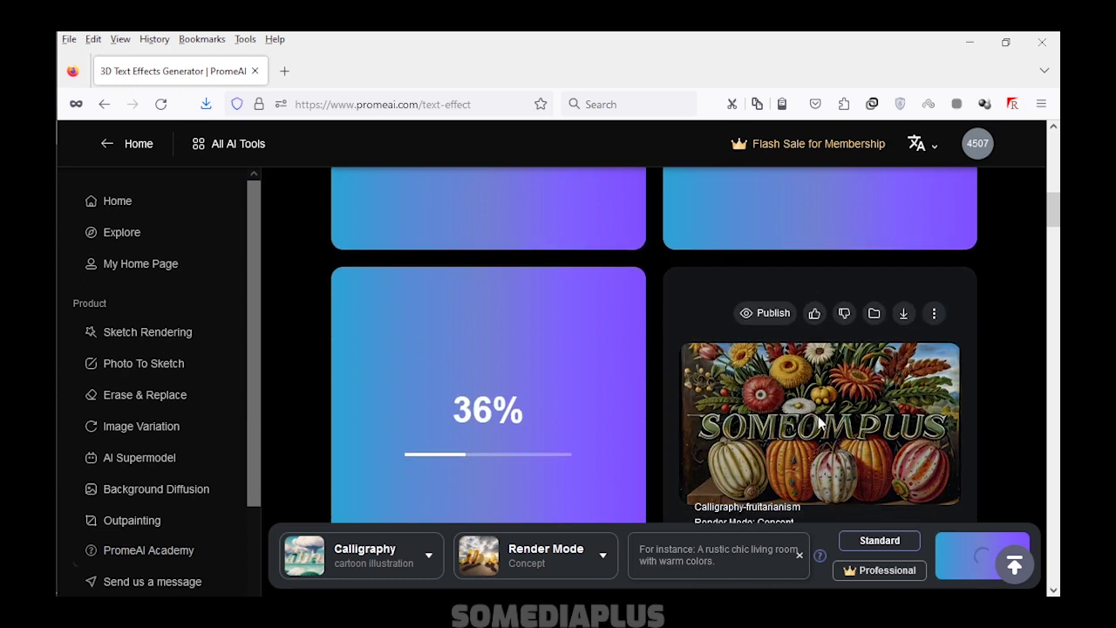
{"action": "scroll", "coordinate": [818, 423], "scroll_direction": "up", "scroll_amount": 2}
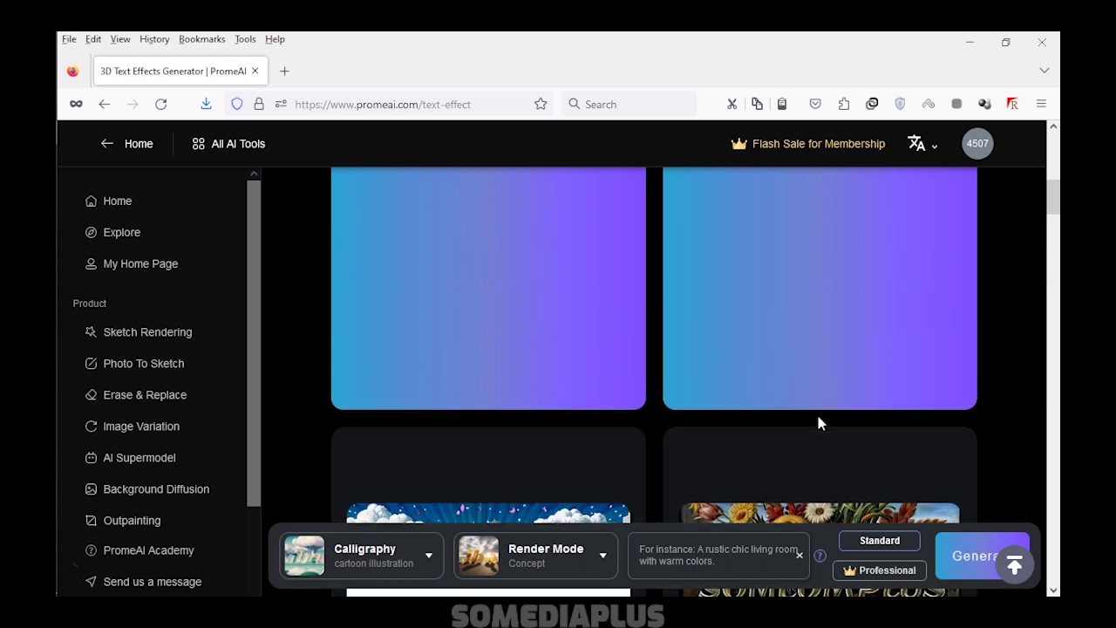
{"action": "scroll", "coordinate": [818, 423], "scroll_direction": "down", "scroll_amount": 2}
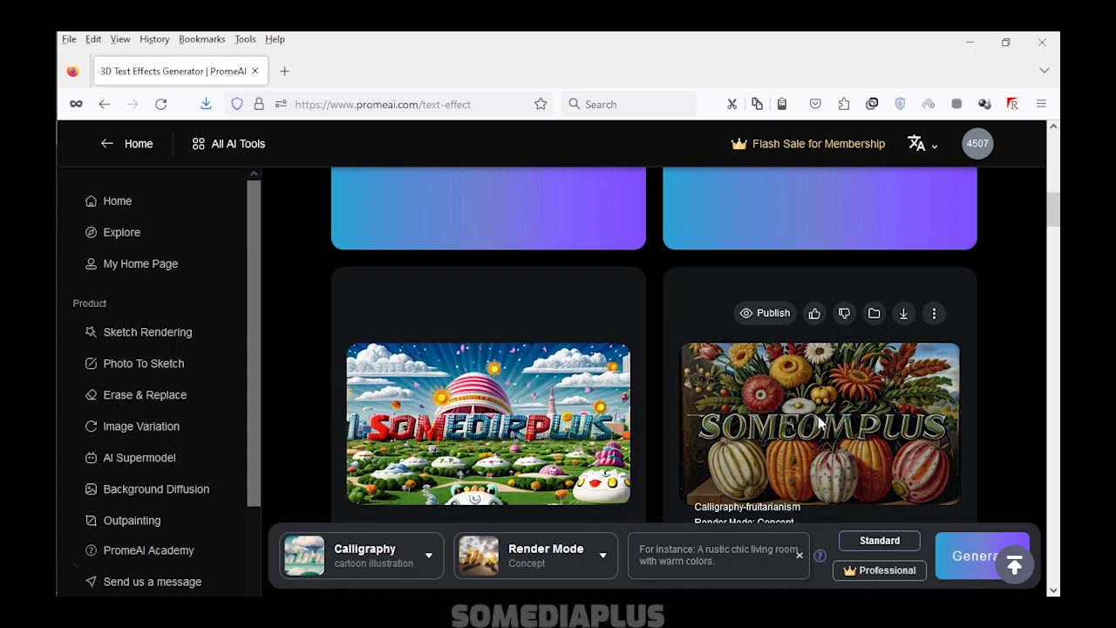
{"action": "scroll", "coordinate": [818, 423], "scroll_direction": "up", "scroll_amount": 2}
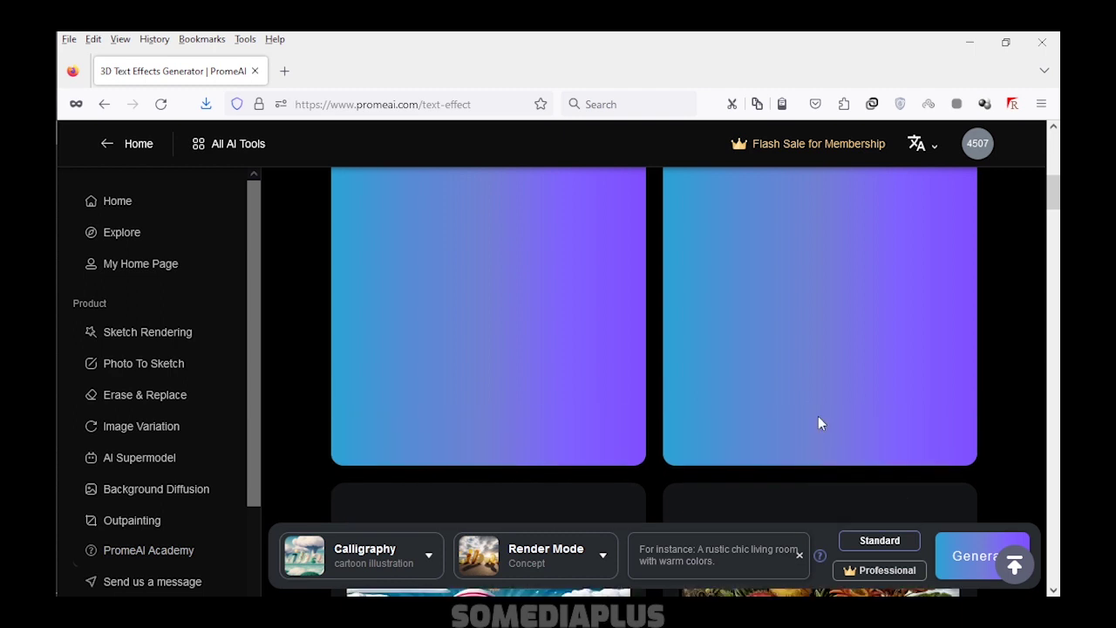
{"action": "scroll", "coordinate": [819, 423], "scroll_direction": "down", "scroll_amount": 2}
{"action": "mouse_move", "coordinate": [488, 423]}
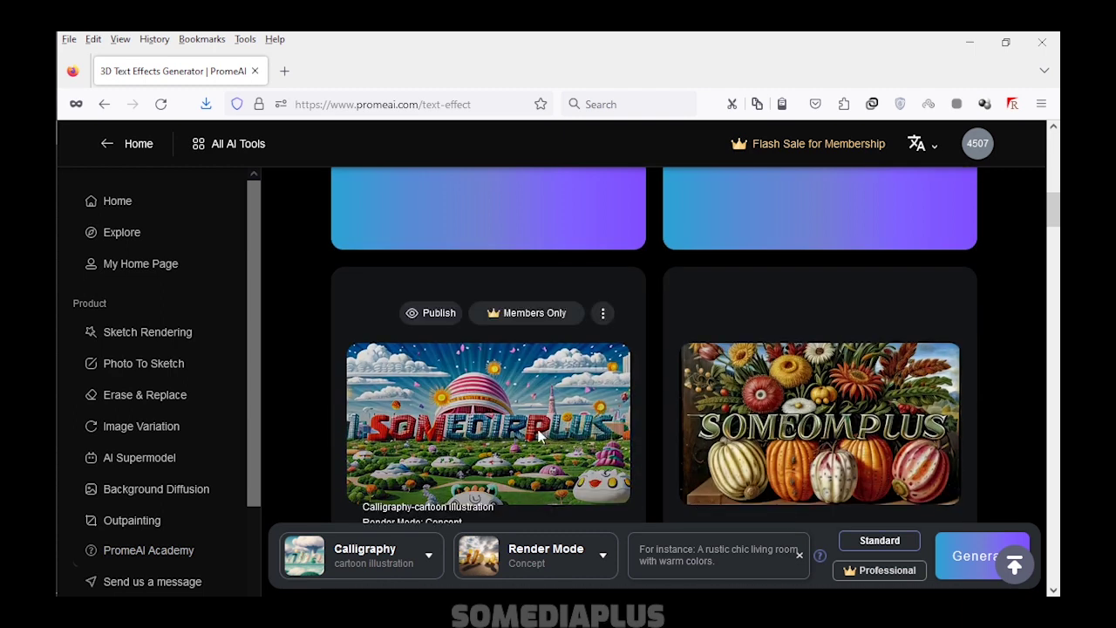
{"action": "left_click", "coordinate": [528, 427]}
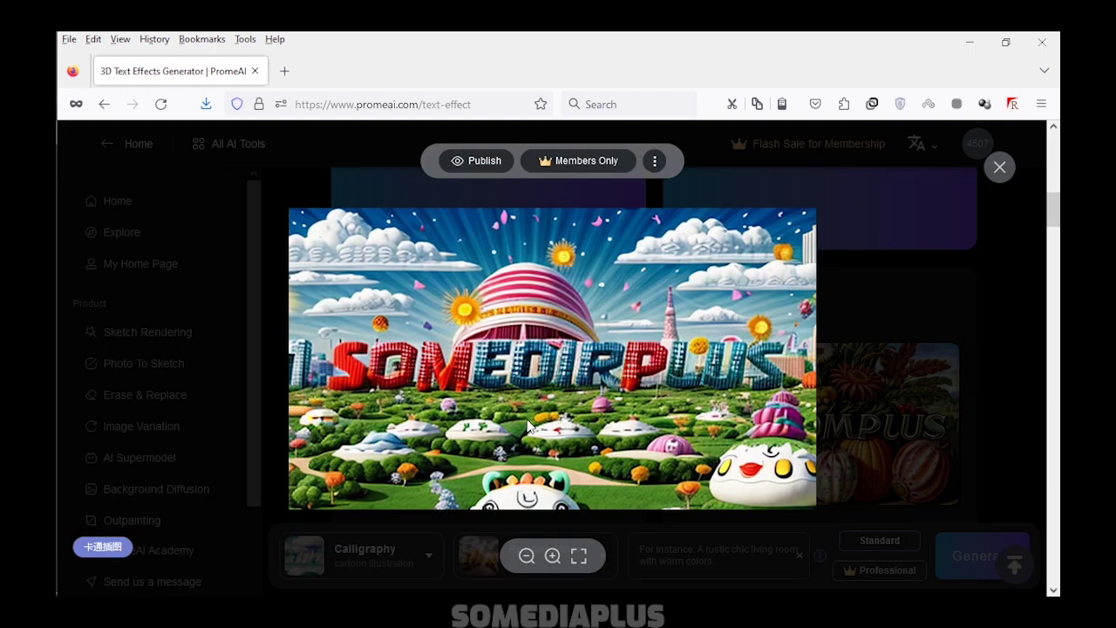
{"action": "left_click", "coordinate": [858, 356]}
Reopen the cartoon illustration result in the enlarged preview and close it
{"action": "scroll", "coordinate": [829, 406], "scroll_direction": "up", "scroll_amount": 3}
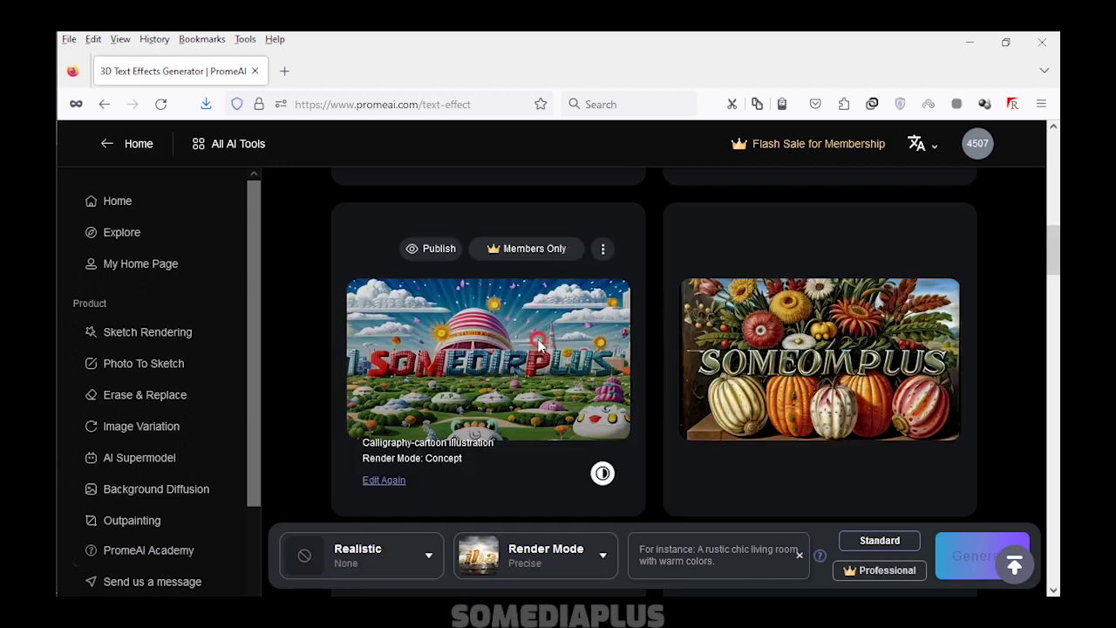
{"action": "left_click", "coordinate": [503, 370]}
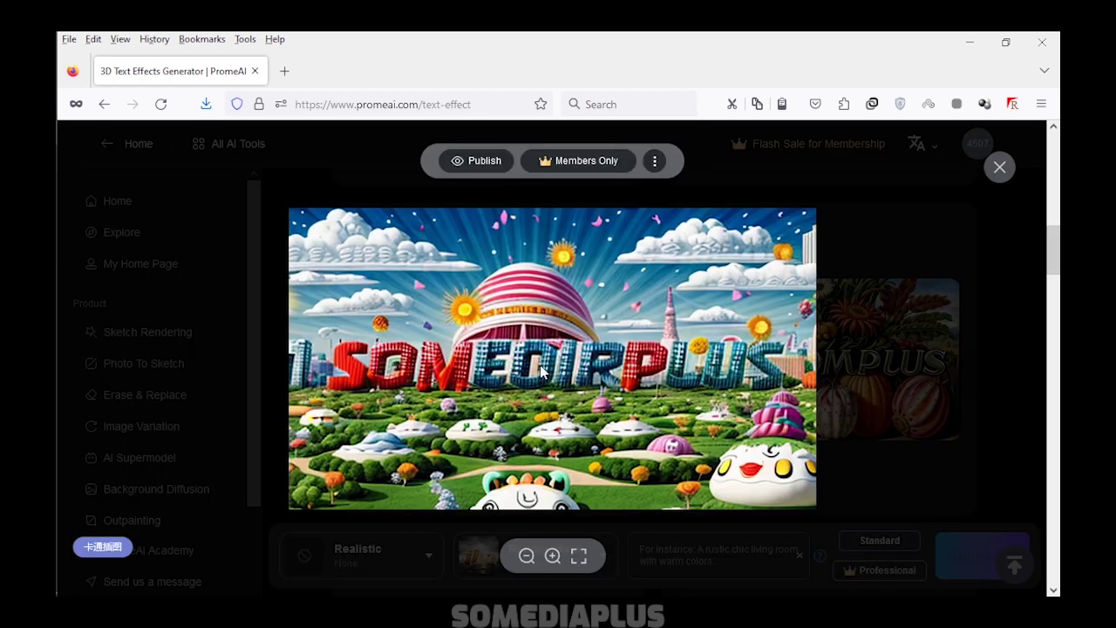
{"action": "left_click", "coordinate": [885, 340]}
Preview the skateboard and pink oval SOMEDIAPLUS images enlarged, then close the preview
{"action": "scroll", "coordinate": [865, 362], "scroll_direction": "up", "scroll_amount": 3}
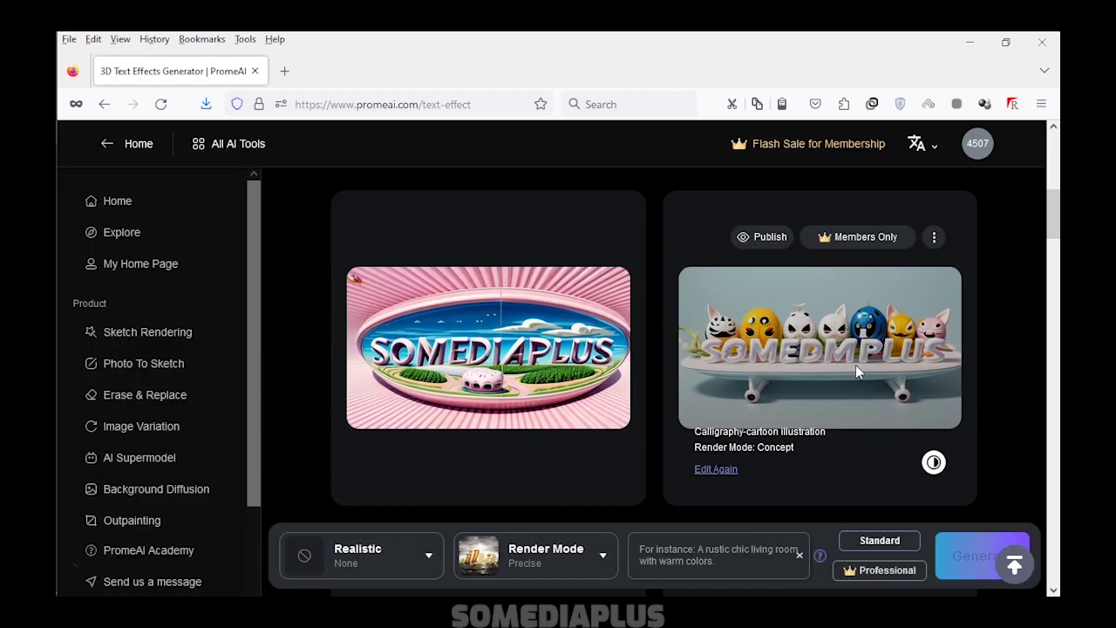
{"action": "left_click", "coordinate": [855, 365]}
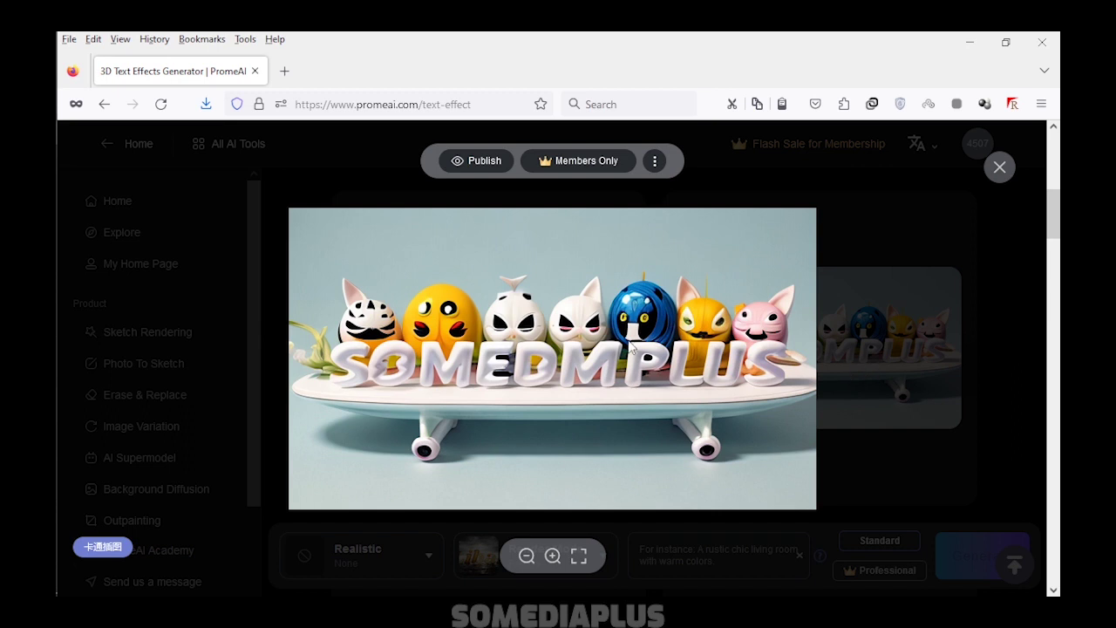
{"action": "left_click", "coordinate": [876, 350]}
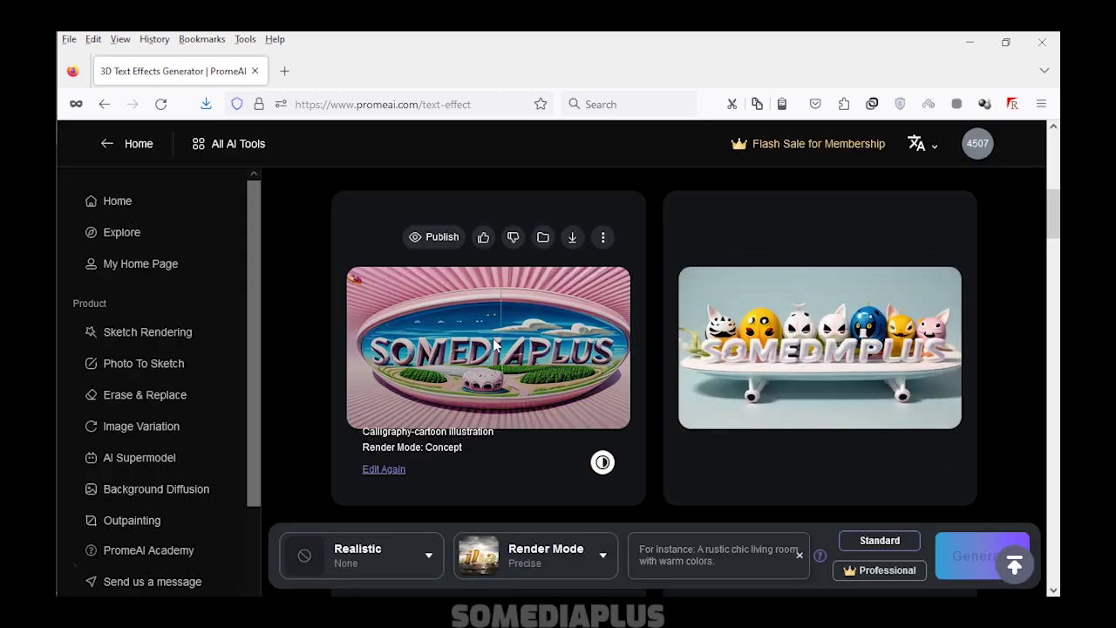
{"action": "left_click", "coordinate": [494, 344]}
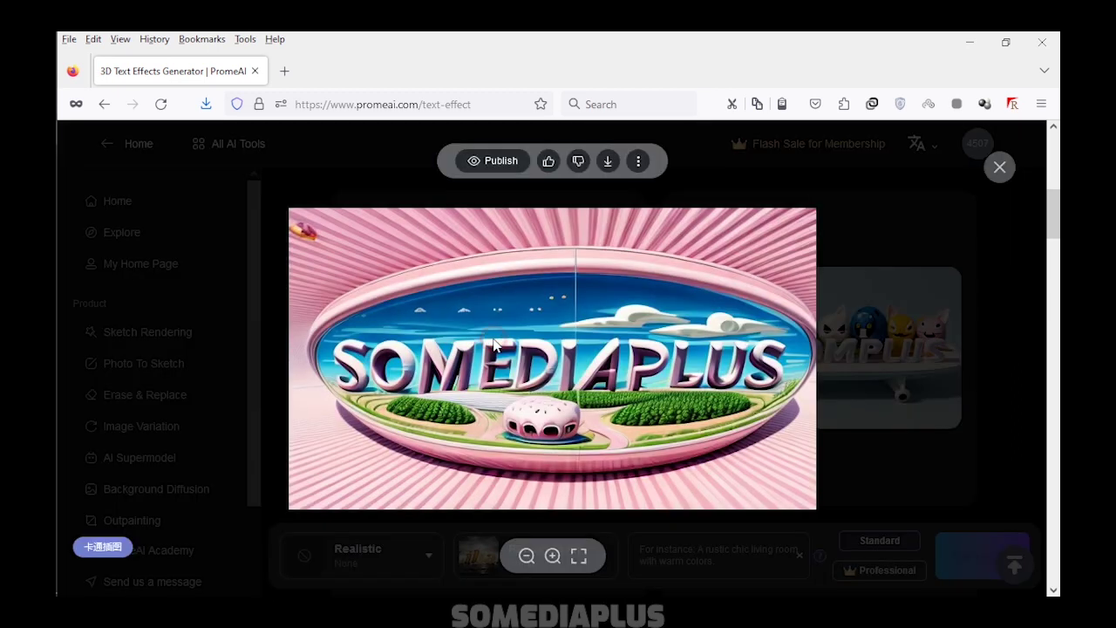
{"action": "left_click", "coordinate": [875, 373]}
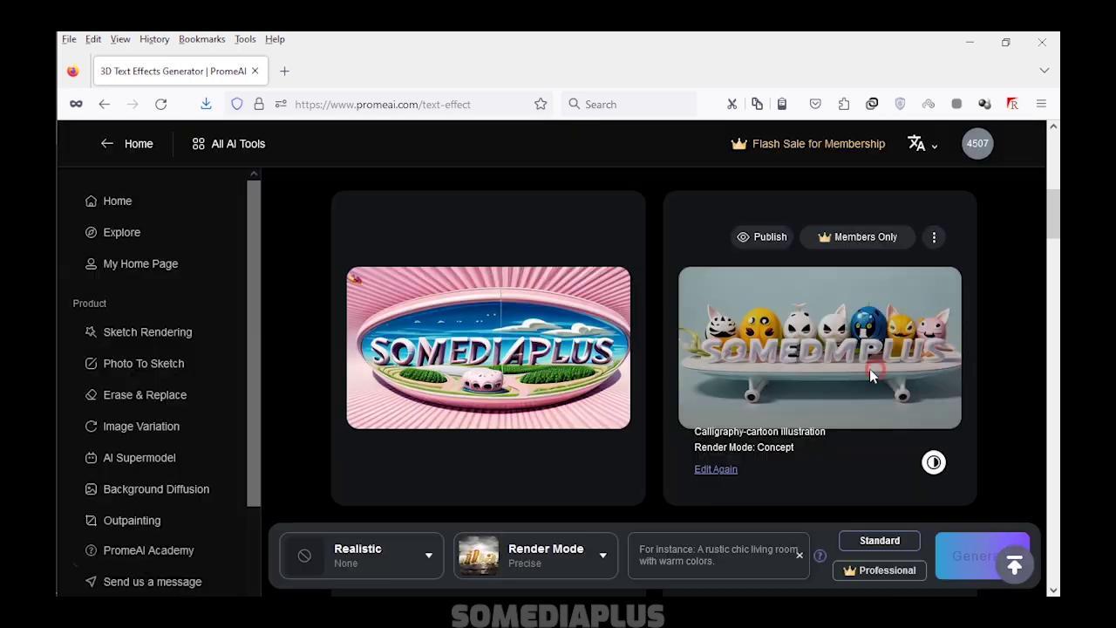
Set the Calligraphy style to Psychedelic Illustrations and generate new images
{"action": "left_click", "coordinate": [419, 563]}
{"action": "left_click", "coordinate": [406, 295]}
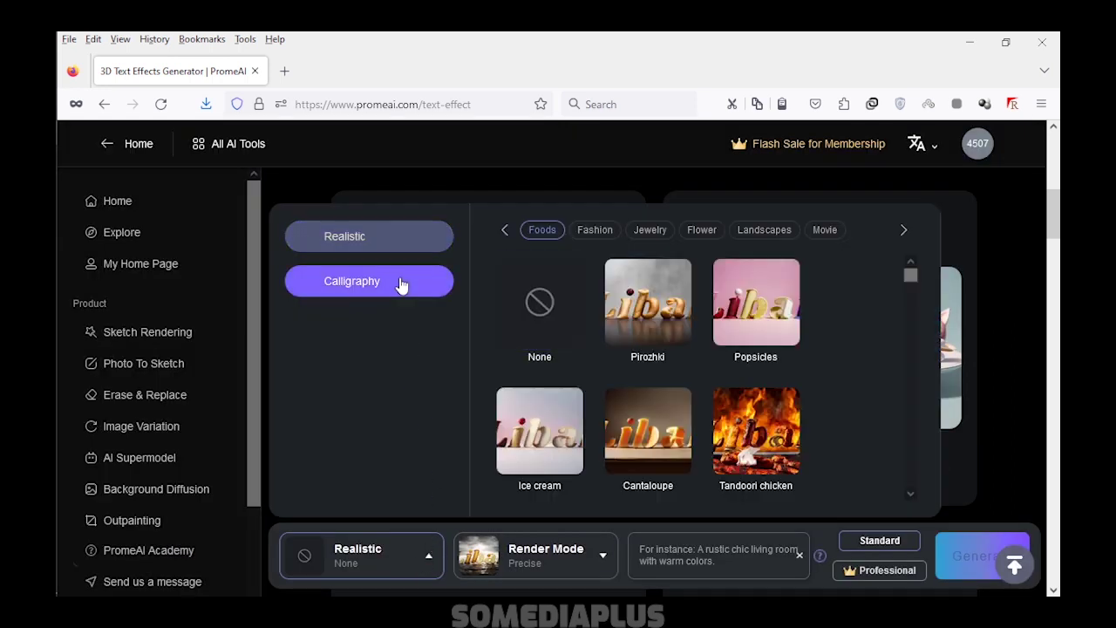
{"action": "scroll", "coordinate": [641, 349], "scroll_direction": "down", "scroll_amount": 1}
{"action": "scroll", "coordinate": [641, 348], "scroll_direction": "down", "scroll_amount": 2}
{"action": "scroll", "coordinate": [641, 348], "scroll_direction": "down", "scroll_amount": 1}
{"action": "scroll", "coordinate": [642, 350], "scroll_direction": "down", "scroll_amount": 1}
{"action": "scroll", "coordinate": [643, 350], "scroll_direction": "down", "scroll_amount": 1}
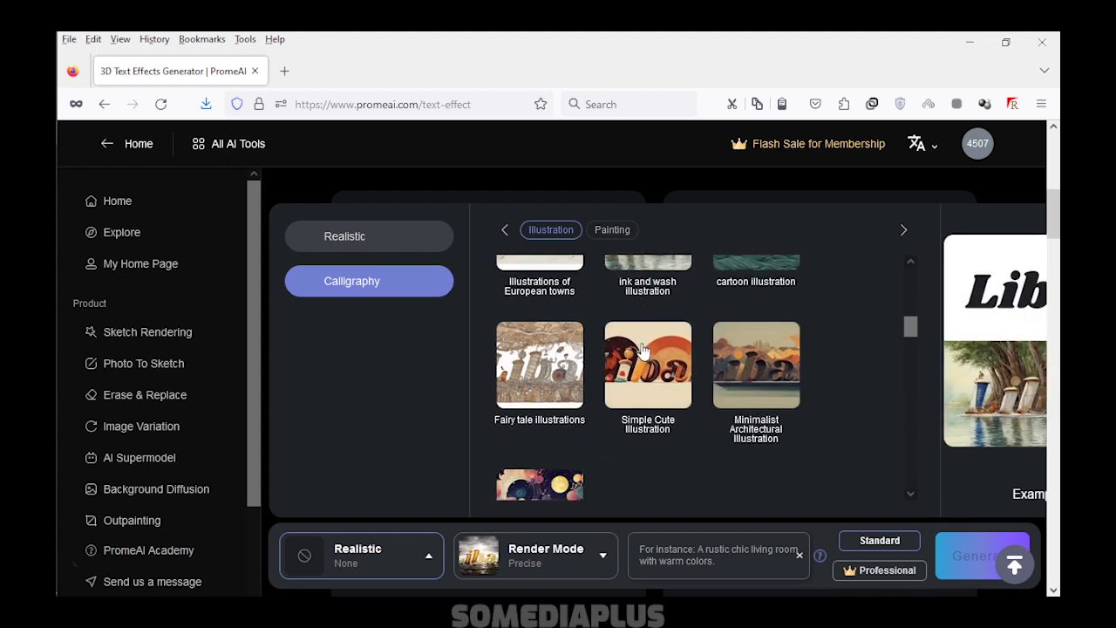
{"action": "scroll", "coordinate": [644, 354], "scroll_direction": "down", "scroll_amount": 1}
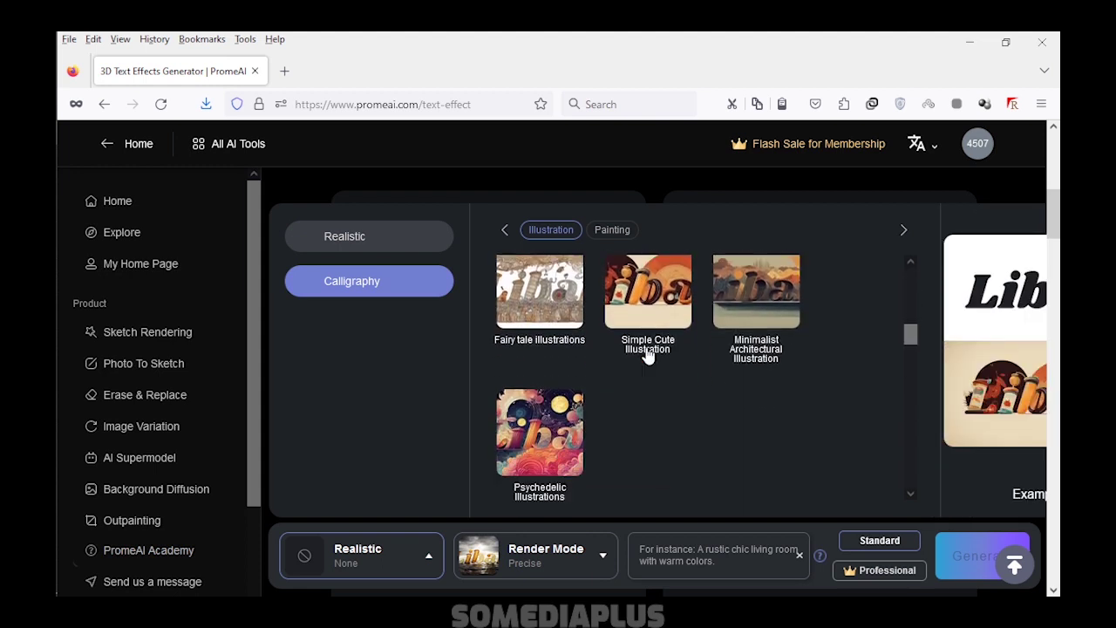
{"action": "left_click", "coordinate": [549, 427]}
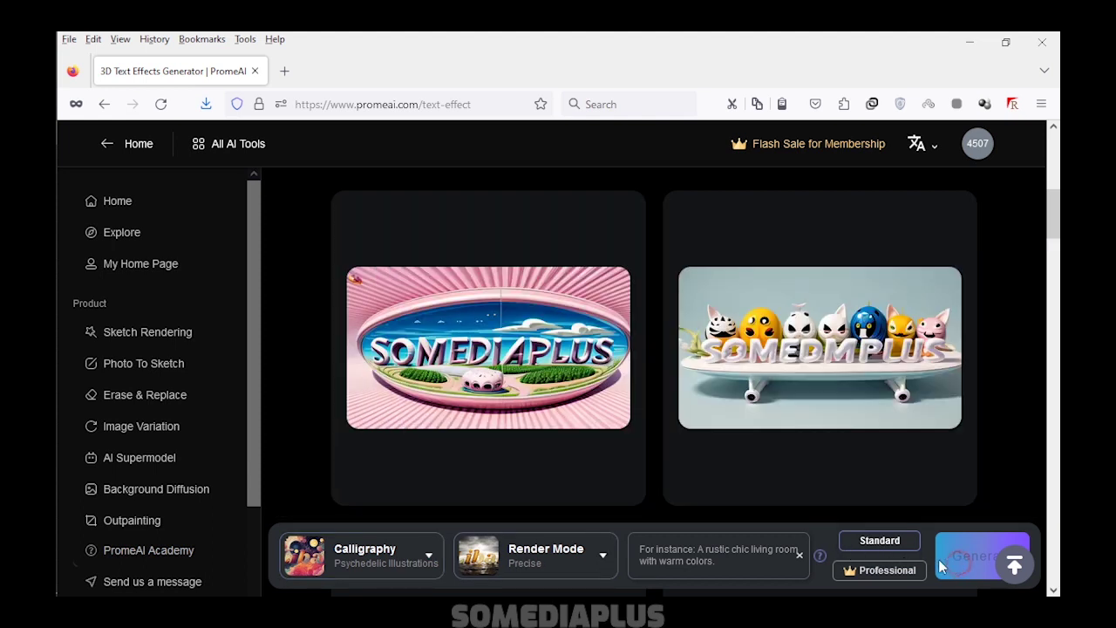
{"action": "left_click", "coordinate": [762, 562]}
{"action": "left_click", "coordinate": [954, 568]}
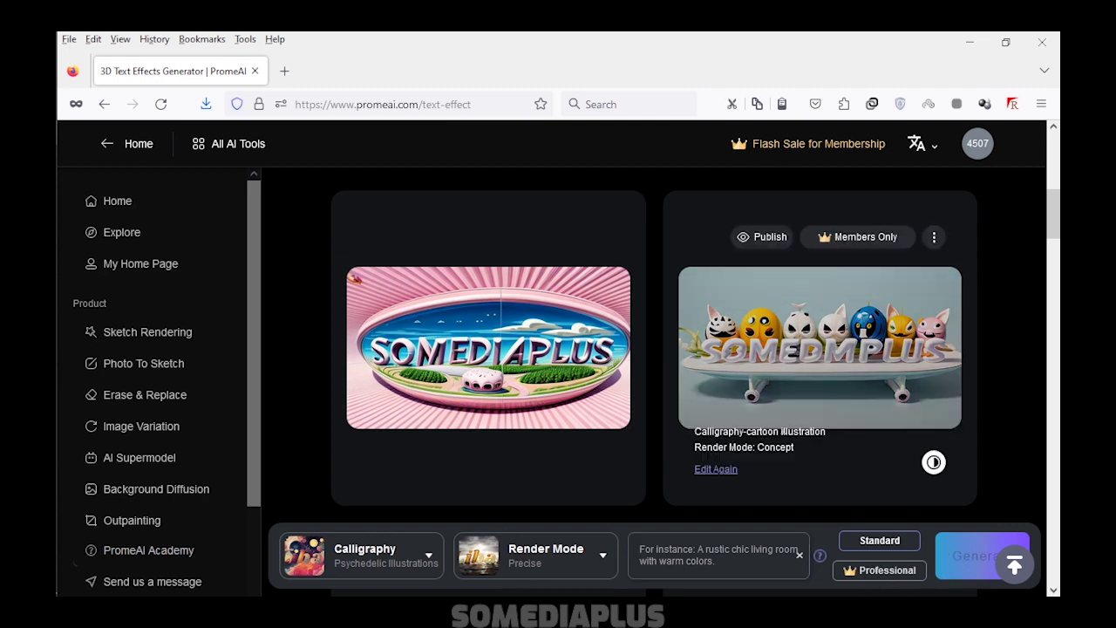
Scroll the results while the Psychedelic Illustrations images finish generating
{"action": "scroll", "coordinate": [781, 434], "scroll_direction": "up", "scroll_amount": 2}
{"action": "scroll", "coordinate": [781, 433], "scroll_direction": "down", "scroll_amount": 3}
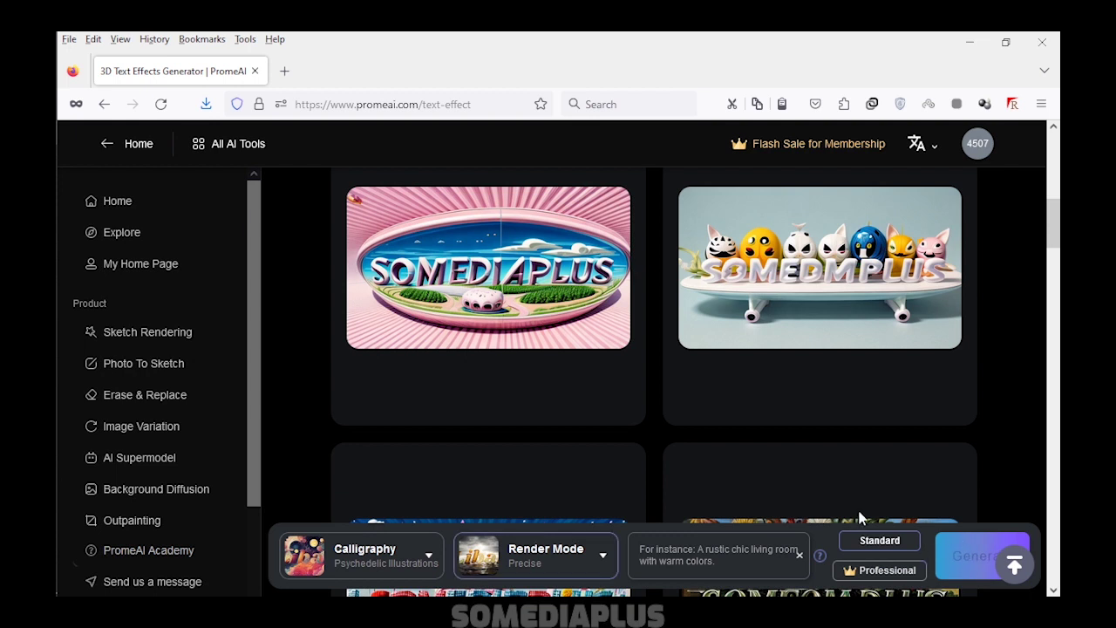
{"action": "scroll", "coordinate": [613, 453], "scroll_direction": "down", "scroll_amount": 3}
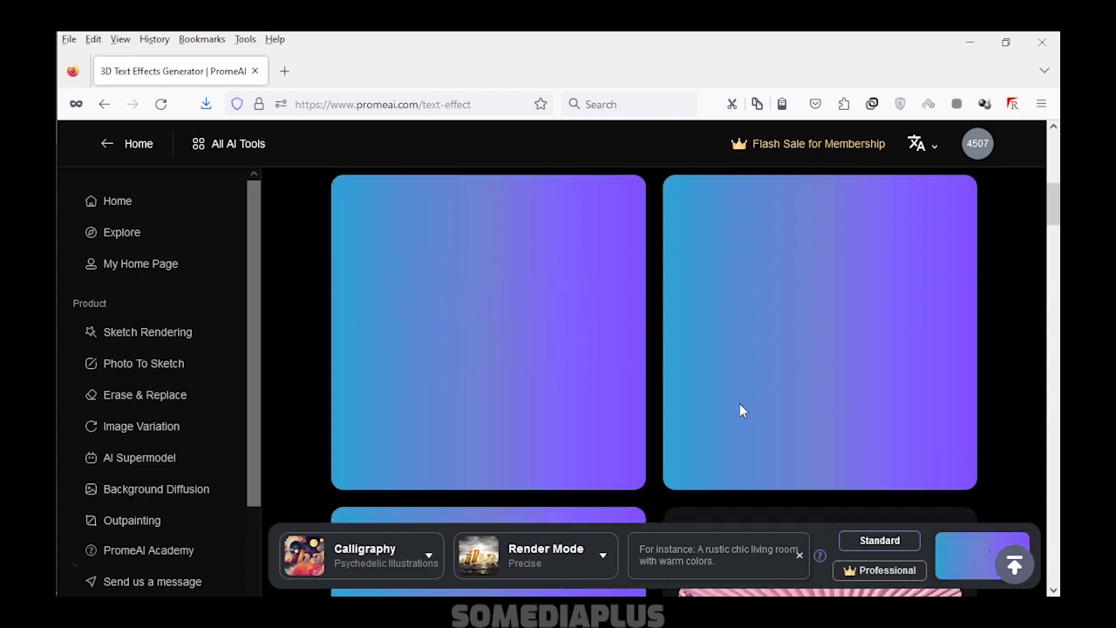
{"action": "scroll", "coordinate": [739, 403], "scroll_direction": "down", "scroll_amount": 2}
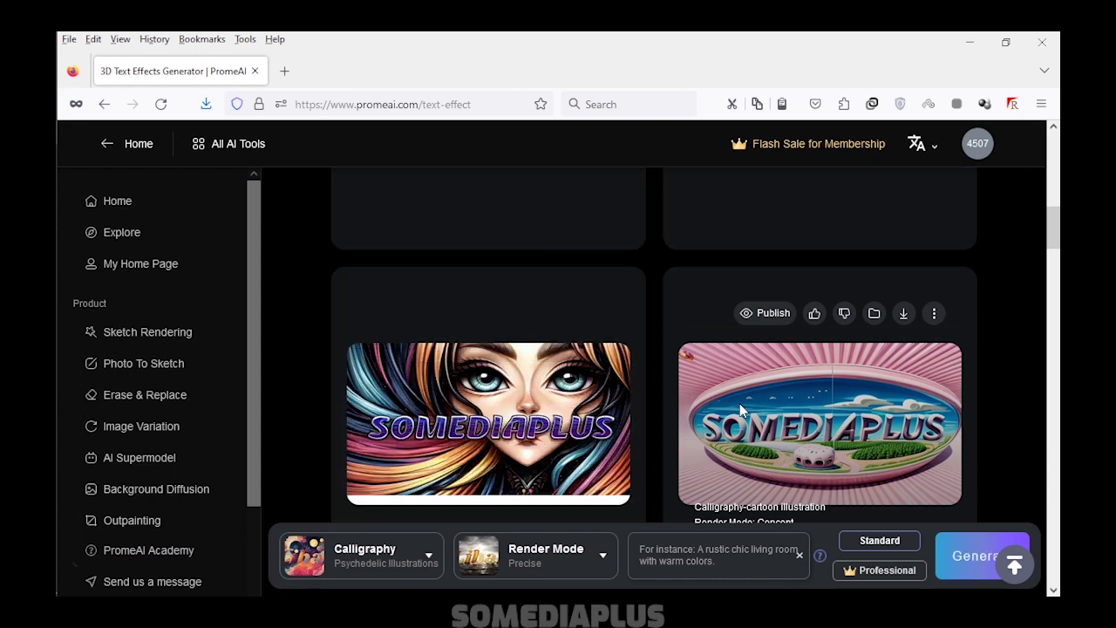
{"action": "left_click", "coordinate": [526, 415]}
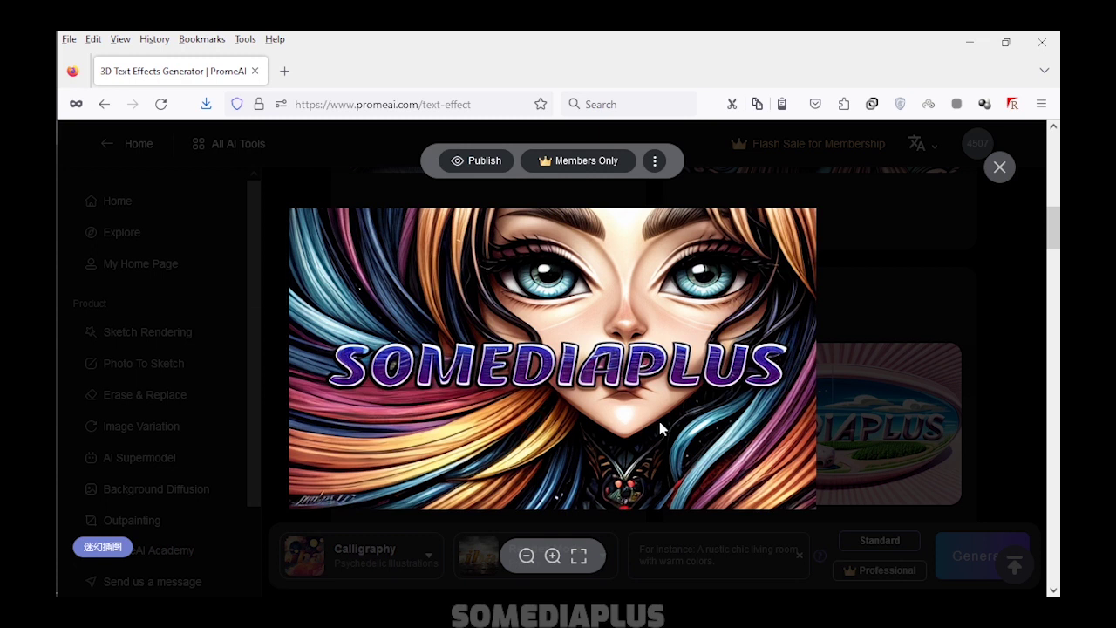
{"action": "left_click", "coordinate": [866, 427]}
{"action": "scroll", "coordinate": [863, 418], "scroll_direction": "up", "scroll_amount": 2}
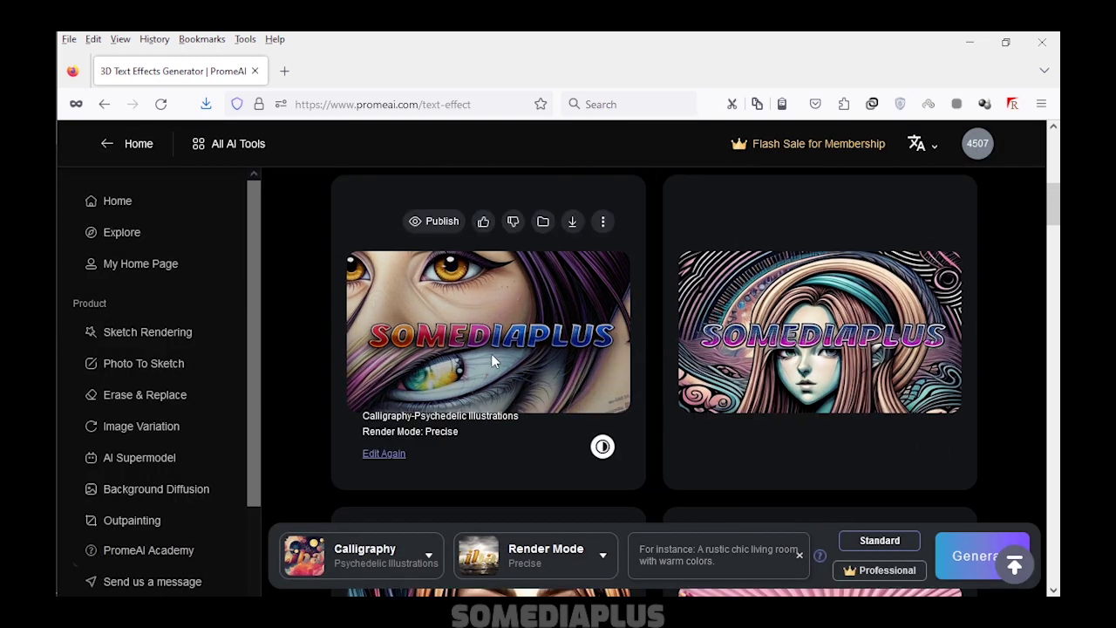
{"action": "left_click", "coordinate": [492, 360]}
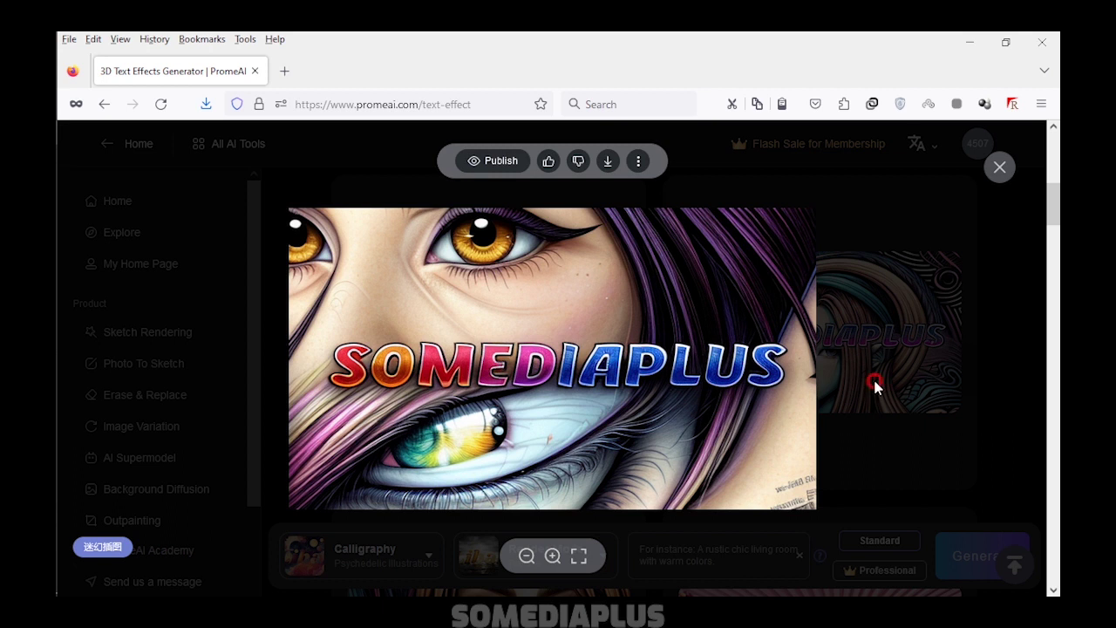
{"action": "left_click", "coordinate": [873, 376]}
{"action": "left_click", "coordinate": [841, 356]}
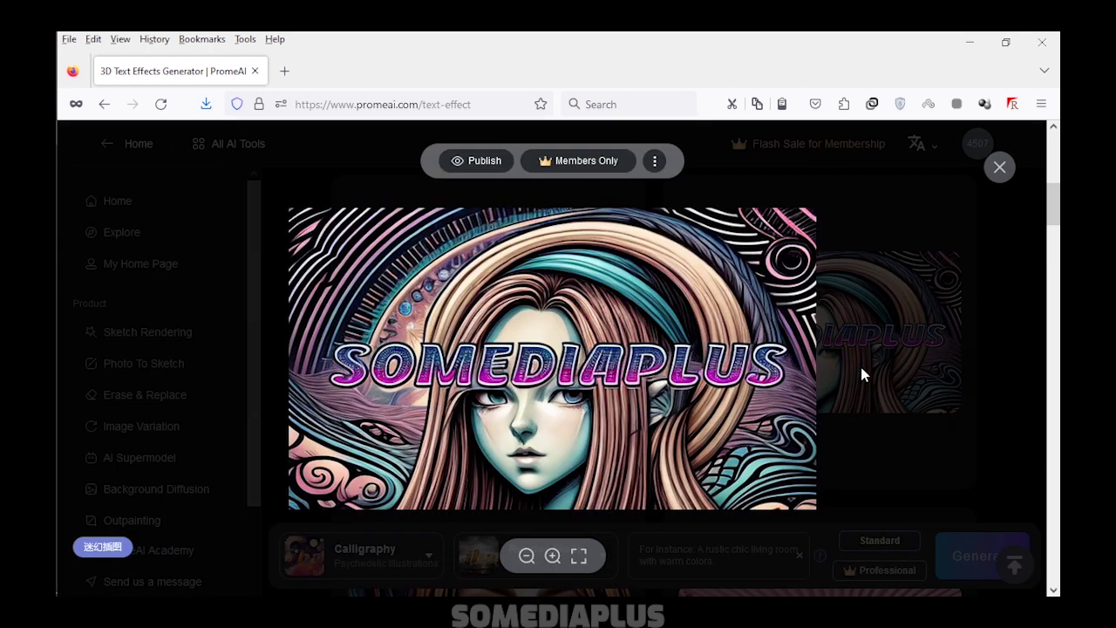
{"action": "left_click", "coordinate": [860, 371]}
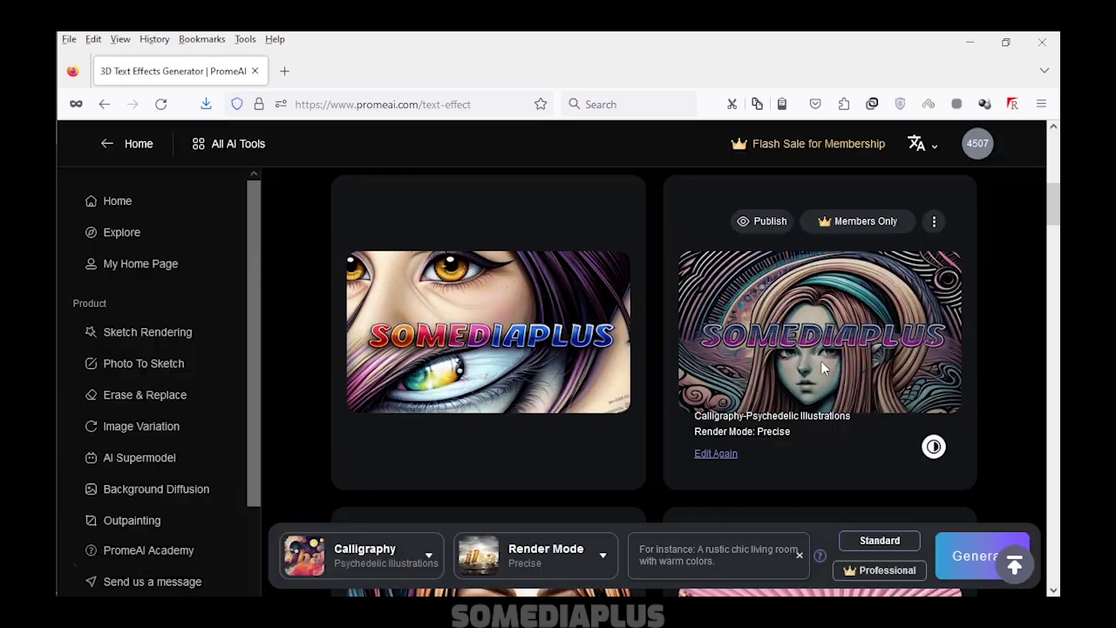
{"action": "scroll", "coordinate": [641, 430], "scroll_direction": "down", "scroll_amount": 2}
Preview the skateboard SOMEDIAPLUS image enlarged, then close it
{"action": "scroll", "coordinate": [654, 445], "scroll_direction": "down", "scroll_amount": 2}
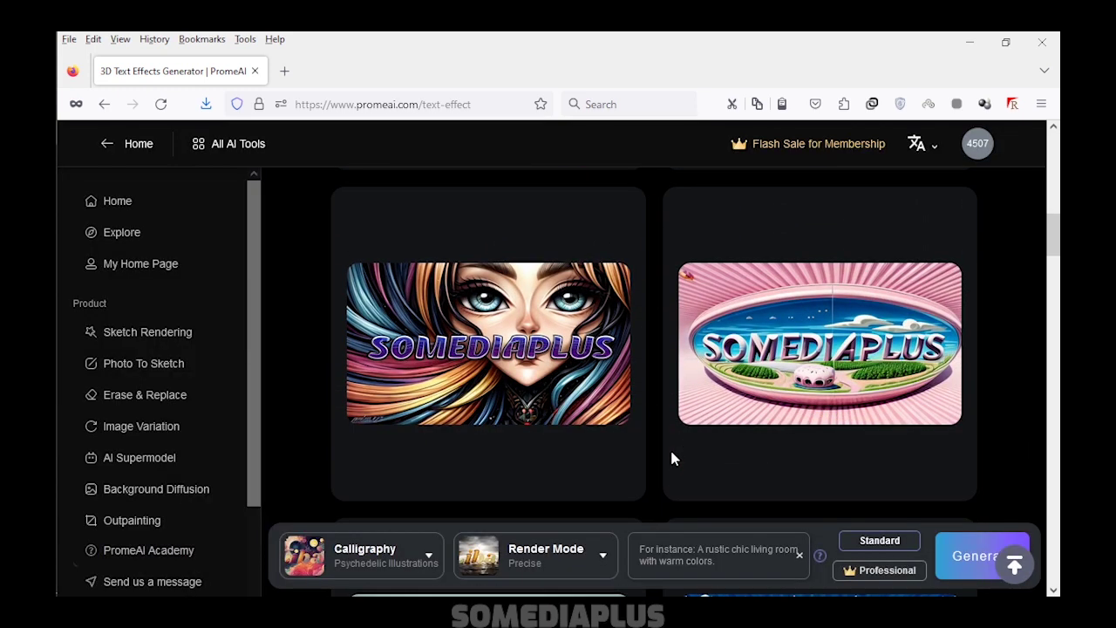
{"action": "scroll", "coordinate": [672, 458], "scroll_direction": "down", "scroll_amount": 2}
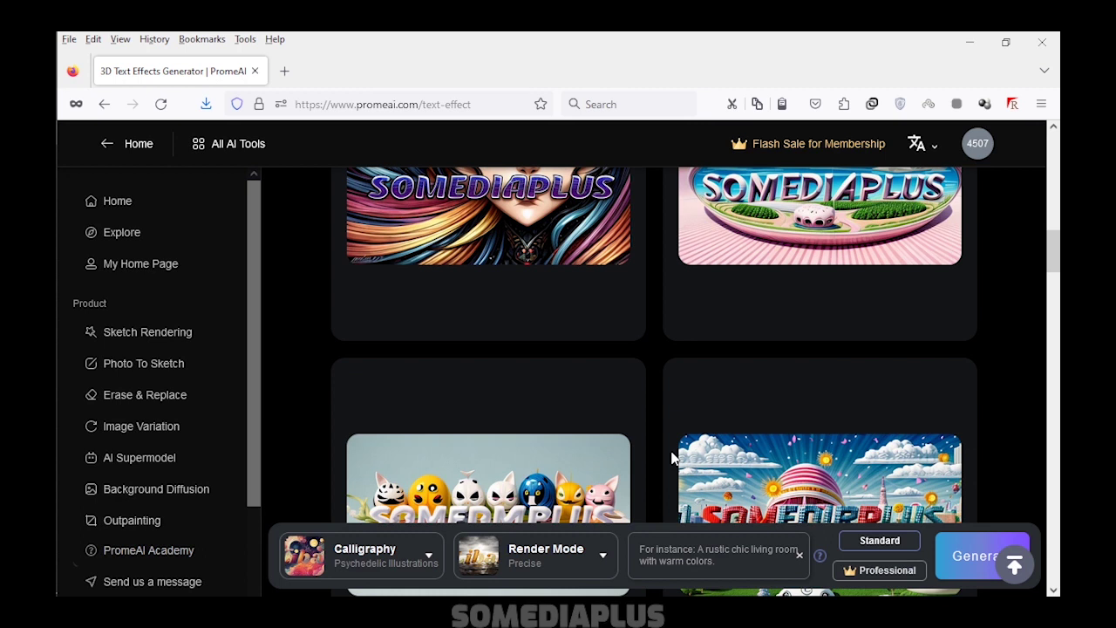
{"action": "scroll", "coordinate": [672, 457], "scroll_direction": "down", "scroll_amount": 2}
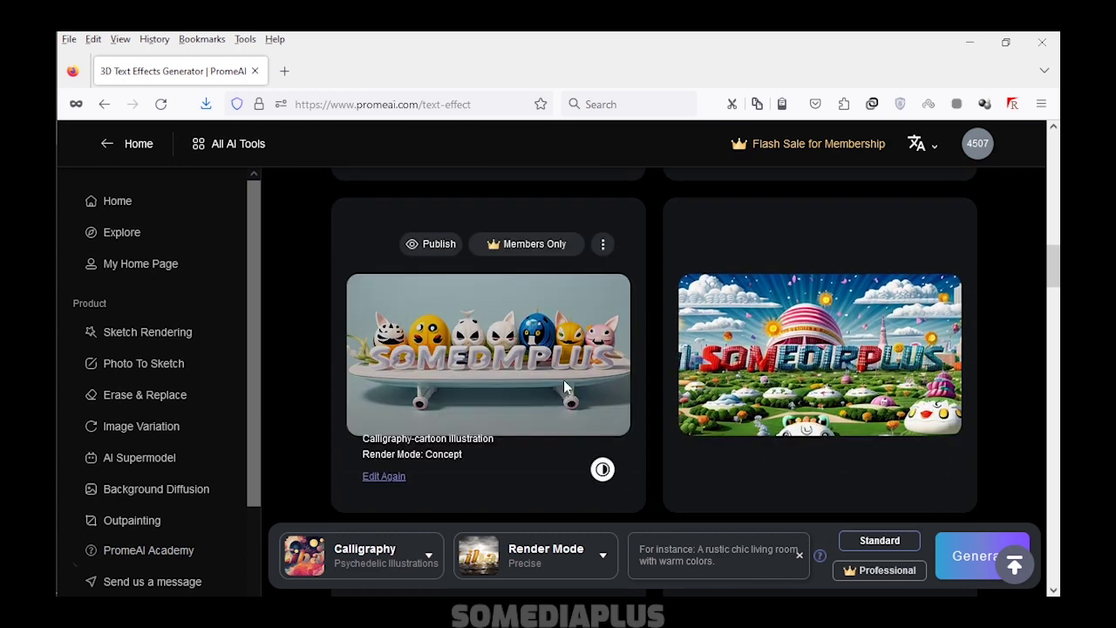
{"action": "left_click", "coordinate": [563, 386]}
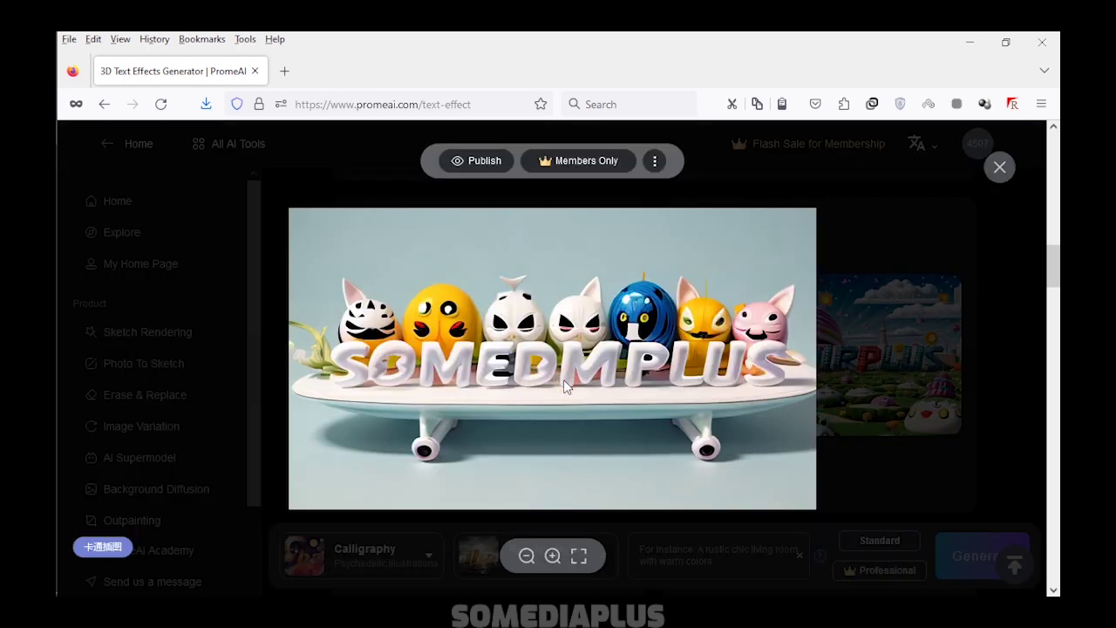
{"action": "left_click", "coordinate": [898, 361]}
Compare a result further down the gallery with its plain original text
{"action": "scroll", "coordinate": [890, 397], "scroll_direction": "down", "scroll_amount": 4}
{"action": "scroll", "coordinate": [889, 401], "scroll_direction": "down", "scroll_amount": 3}
{"action": "scroll", "coordinate": [890, 403], "scroll_direction": "down", "scroll_amount": 3}
{"action": "scroll", "coordinate": [890, 403], "scroll_direction": "down", "scroll_amount": 3}
{"action": "scroll", "coordinate": [889, 403], "scroll_direction": "down", "scroll_amount": 3}
{"action": "scroll", "coordinate": [889, 403], "scroll_direction": "down", "scroll_amount": 3}
{"action": "scroll", "coordinate": [890, 402], "scroll_direction": "down", "scroll_amount": 3}
{"action": "scroll", "coordinate": [889, 403], "scroll_direction": "down", "scroll_amount": 3}
{"action": "scroll", "coordinate": [668, 437], "scroll_direction": "down", "scroll_amount": 3}
{"action": "scroll", "coordinate": [663, 440], "scroll_direction": "down", "scroll_amount": 3}
{"action": "scroll", "coordinate": [662, 429], "scroll_direction": "down", "scroll_amount": 2}
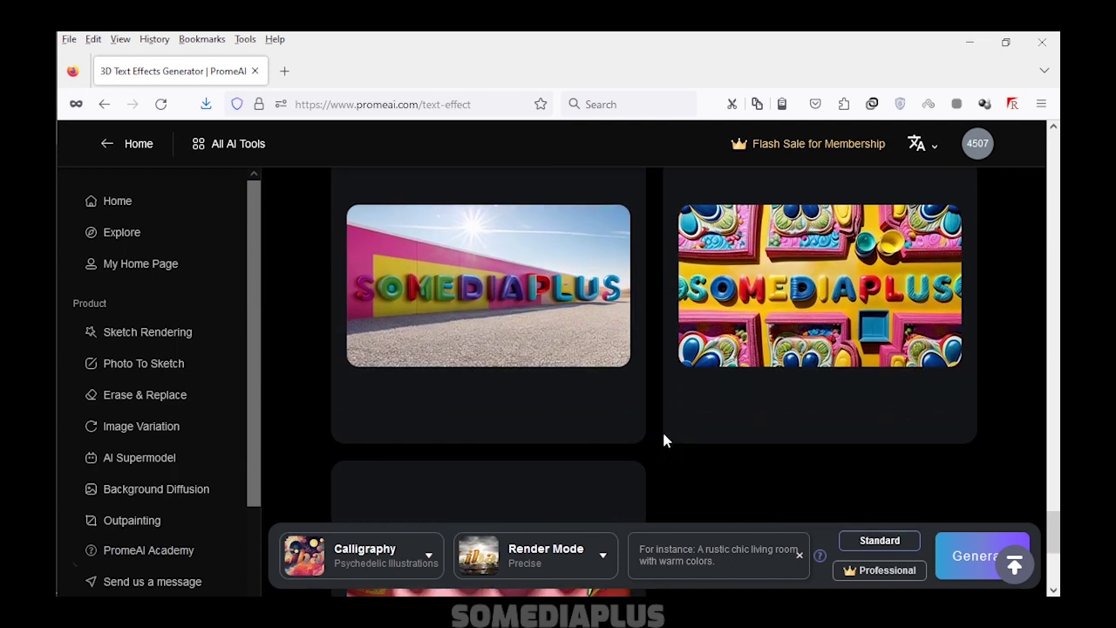
{"action": "left_click", "coordinate": [602, 400]}
Compare the left and right results higher up with their plain originals
{"action": "scroll", "coordinate": [665, 416], "scroll_direction": "up", "scroll_amount": 3}
{"action": "scroll", "coordinate": [675, 429], "scroll_direction": "up", "scroll_amount": 3}
{"action": "scroll", "coordinate": [675, 429], "scroll_direction": "up", "scroll_amount": 3}
{"action": "scroll", "coordinate": [675, 429], "scroll_direction": "up", "scroll_amount": 3}
{"action": "scroll", "coordinate": [675, 424], "scroll_direction": "up", "scroll_amount": 3}
{"action": "scroll", "coordinate": [675, 423], "scroll_direction": "up", "scroll_amount": 3}
{"action": "scroll", "coordinate": [675, 424], "scroll_direction": "up", "scroll_amount": 2}
{"action": "scroll", "coordinate": [643, 424], "scroll_direction": "up", "scroll_amount": 1}
{"action": "left_click", "coordinate": [601, 445]}
{"action": "left_click", "coordinate": [933, 448]}
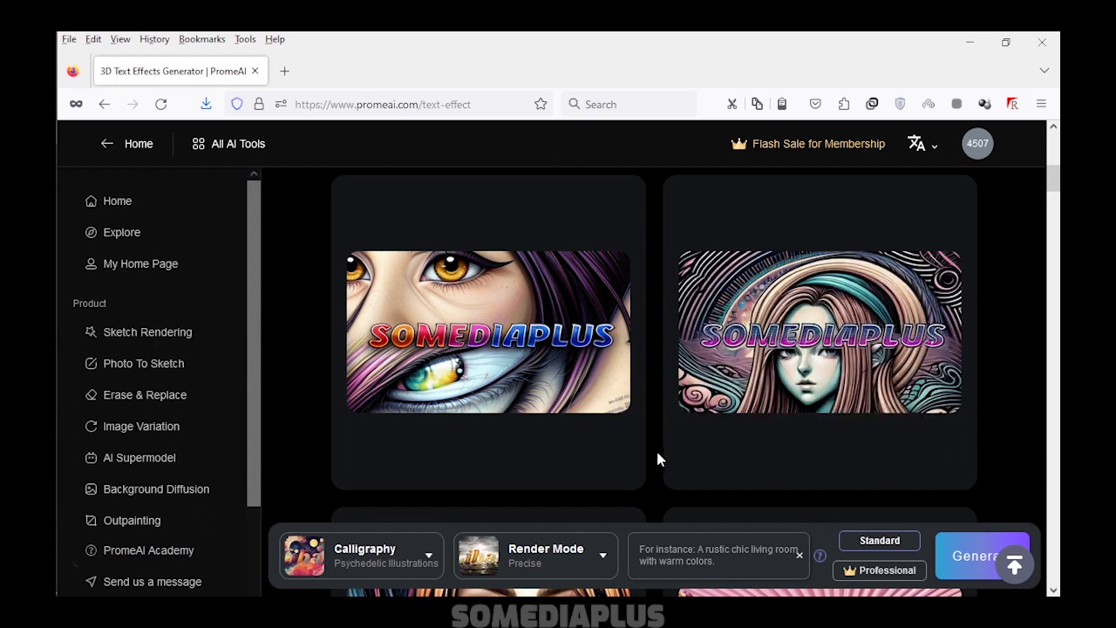
Open the multicoloured-hair, blue-eyed psychedelic face image in the enlarged preview
{"action": "scroll", "coordinate": [650, 449], "scroll_direction": "down", "scroll_amount": 5}
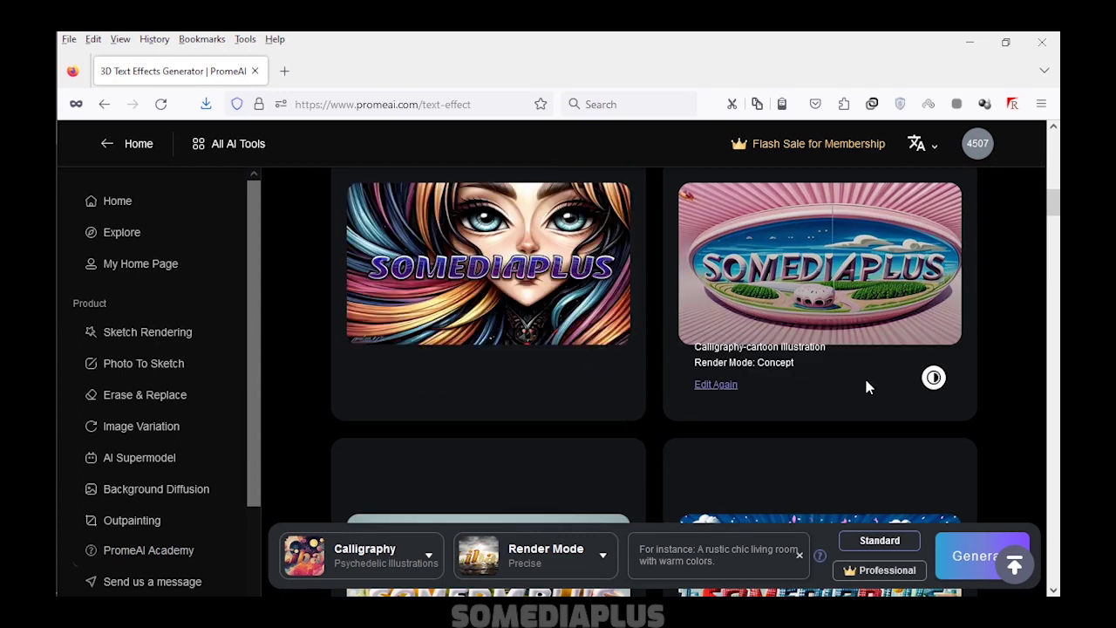
{"action": "scroll", "coordinate": [959, 410], "scroll_direction": "up", "scroll_amount": 5}
{"action": "mouse_move", "coordinate": [819, 261]}
{"action": "scroll", "coordinate": [669, 373], "scroll_direction": "down", "scroll_amount": 3}
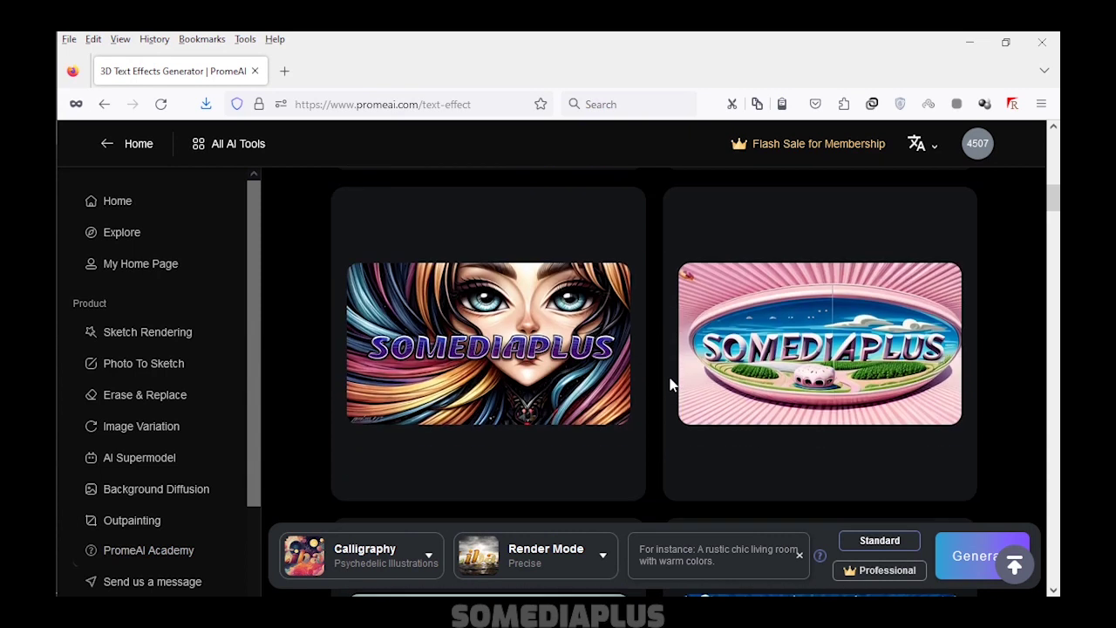
{"action": "left_click", "coordinate": [581, 386]}
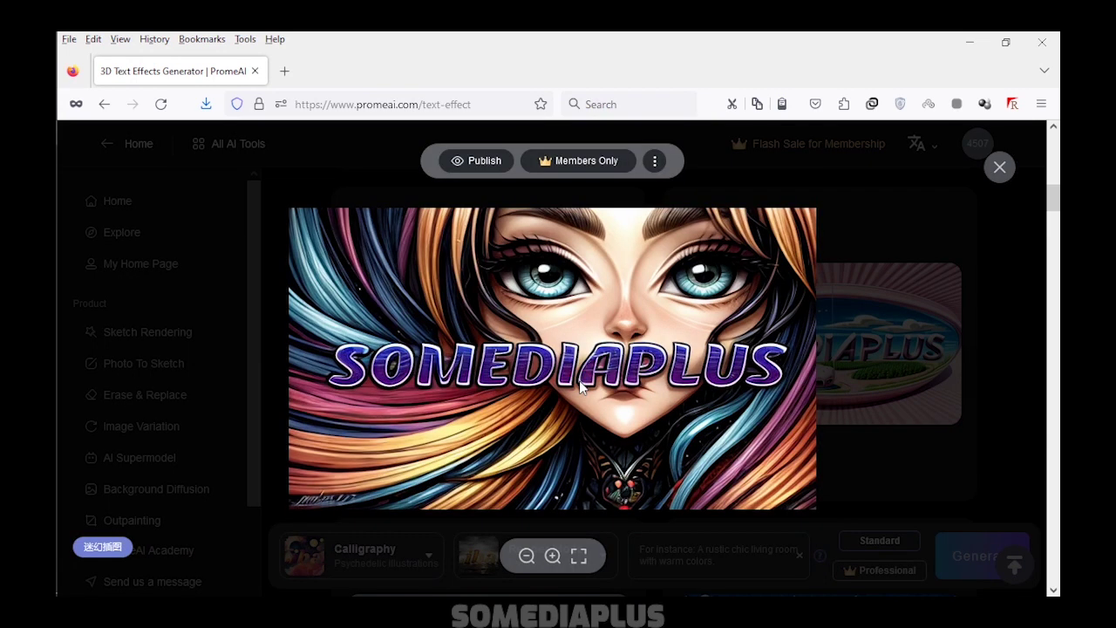